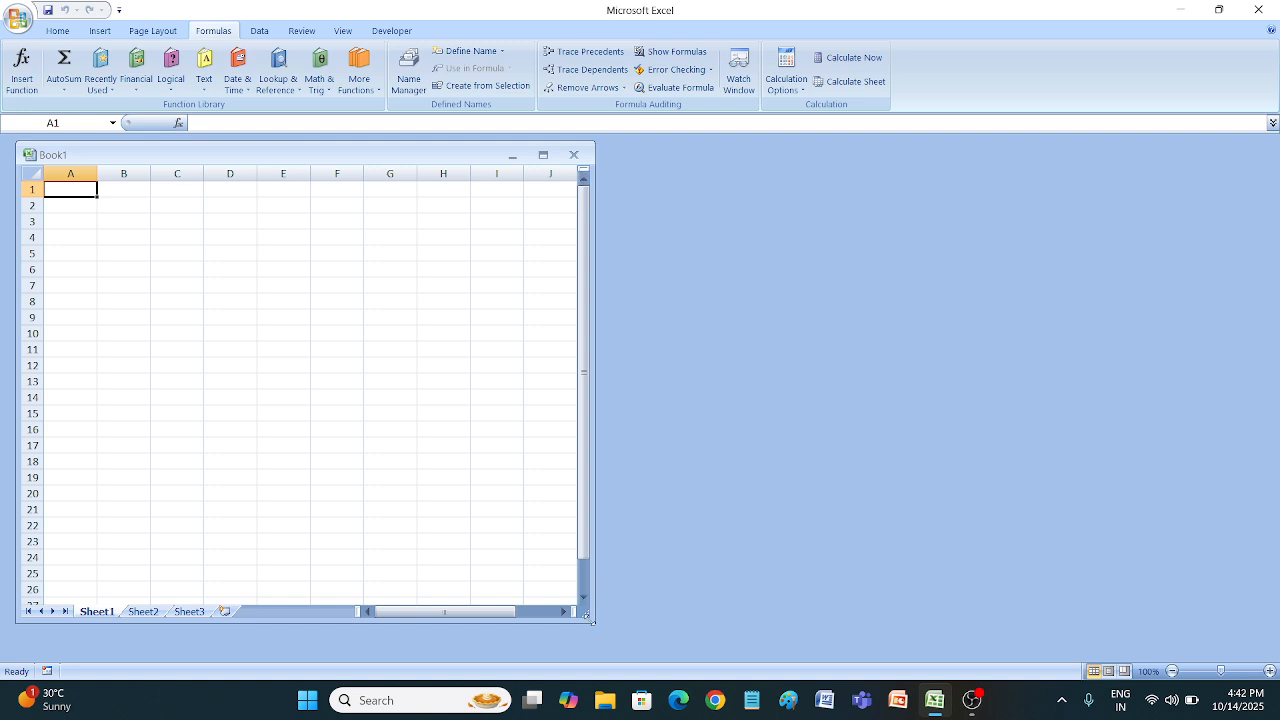
Open the EXCEL 1 workbook and switch to the mark sheet on Sheet9.
left_click_drag(586, 613, 1265, 657)
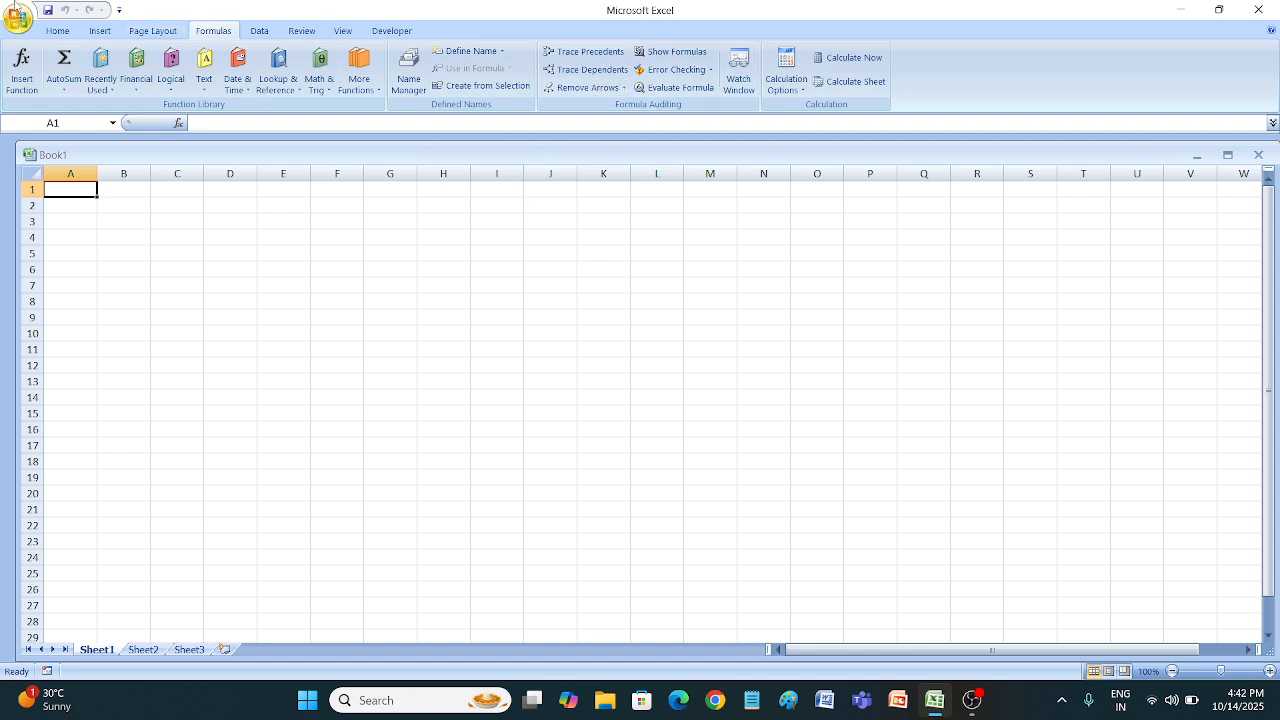
left_click(17, 17)
left_click(128, 66)
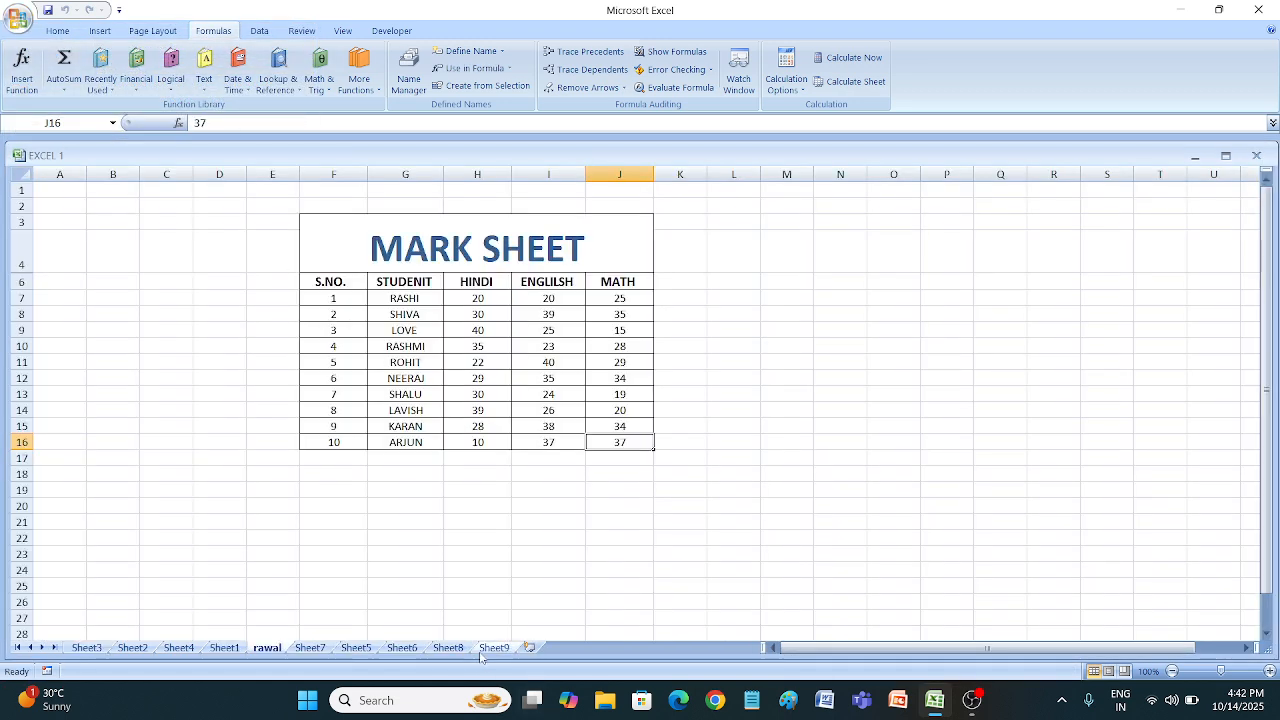
left_click(493, 648)
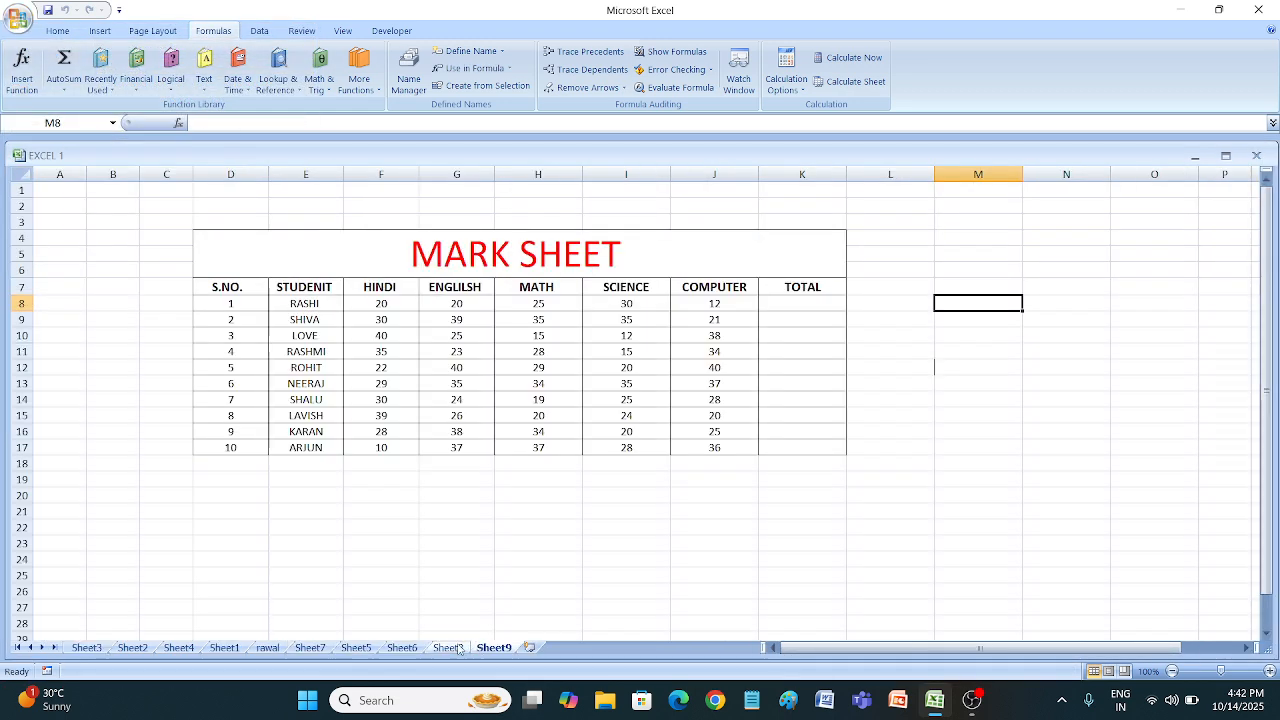
left_click(448, 650)
left_click(510, 649)
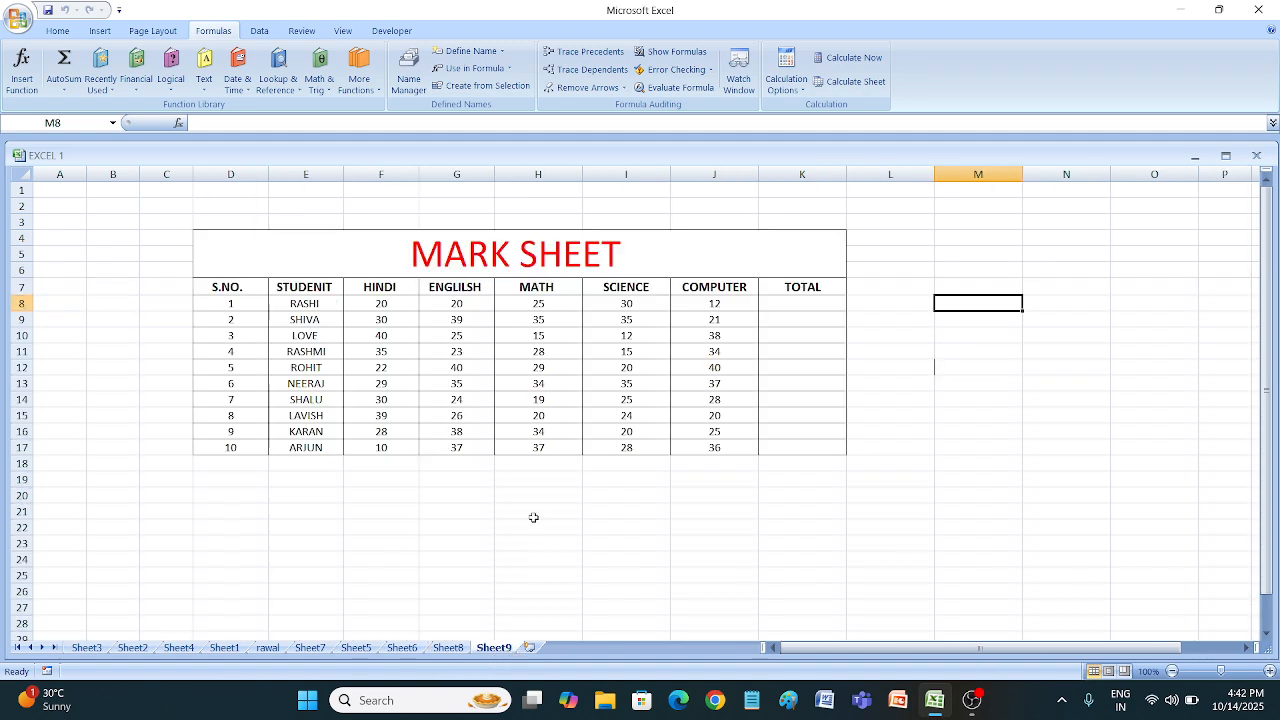
Enter the formula =G8+I8+I10+H12 in cell M10 to add four marks from the table.
left_click(900, 352)
left_click(943, 337)
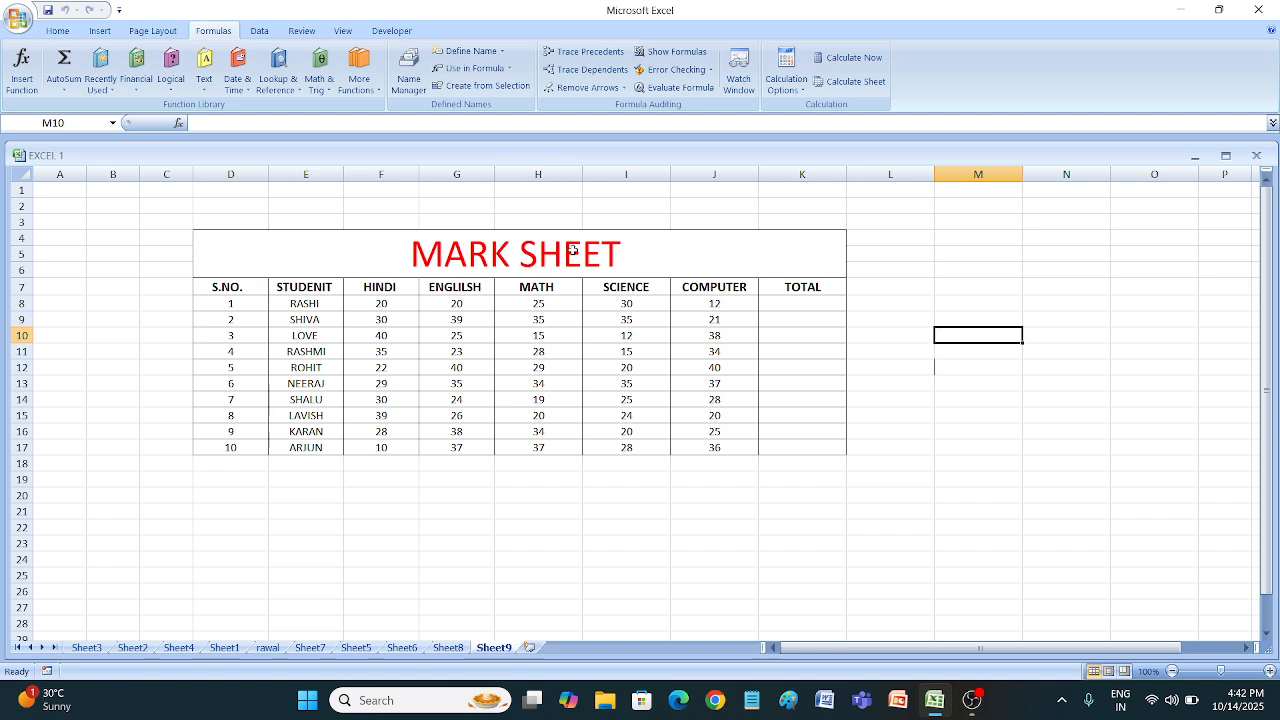
type("=sum")
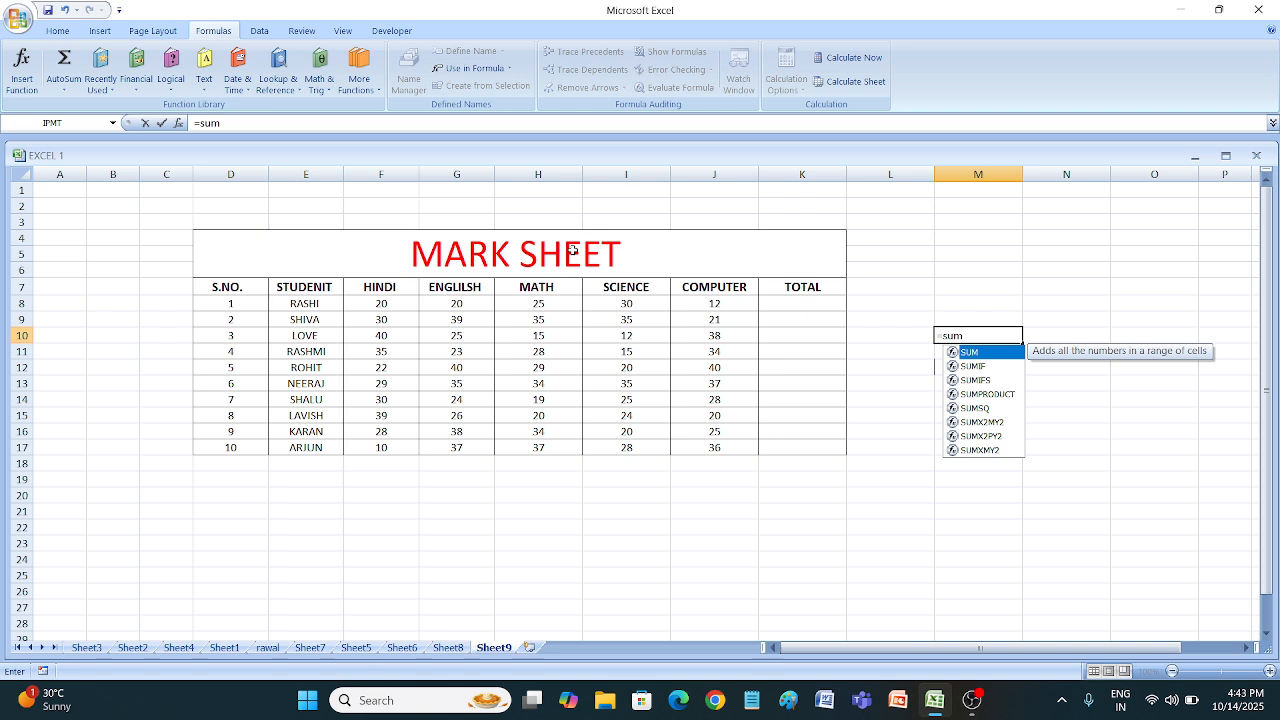
key("BackSpace")
key("BackSpace")
key("BackSpace")
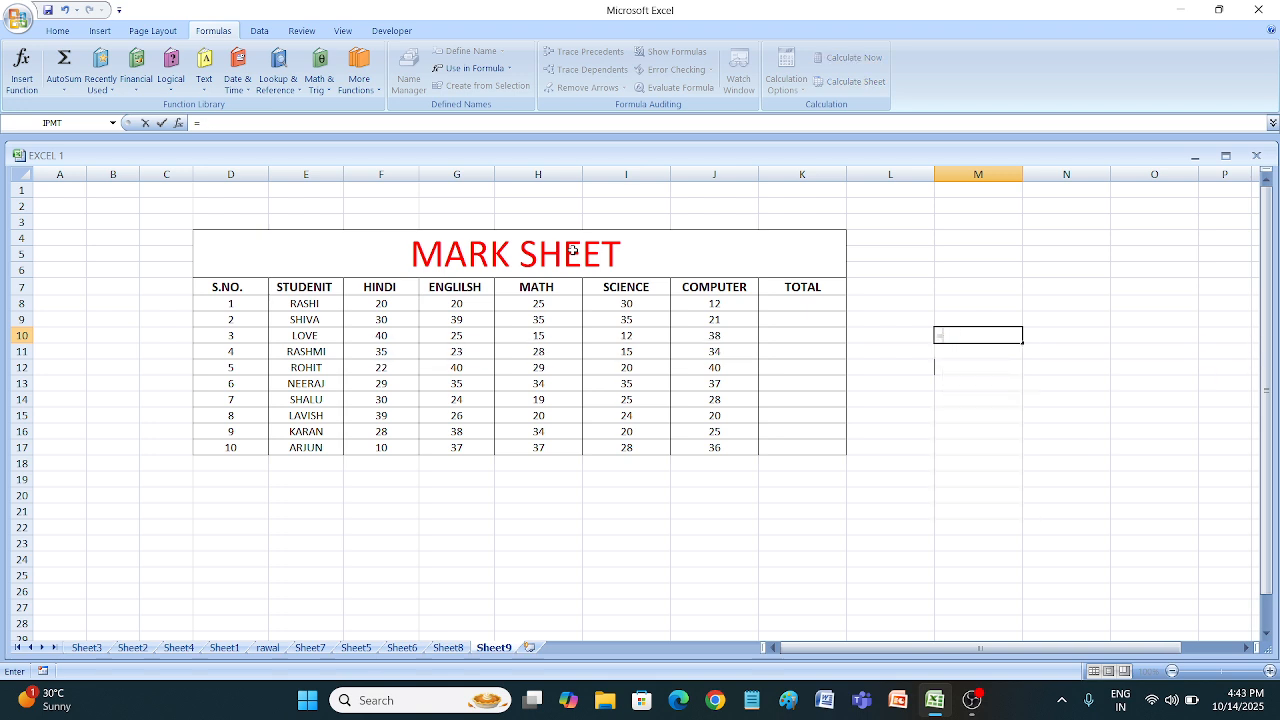
left_click(461, 306)
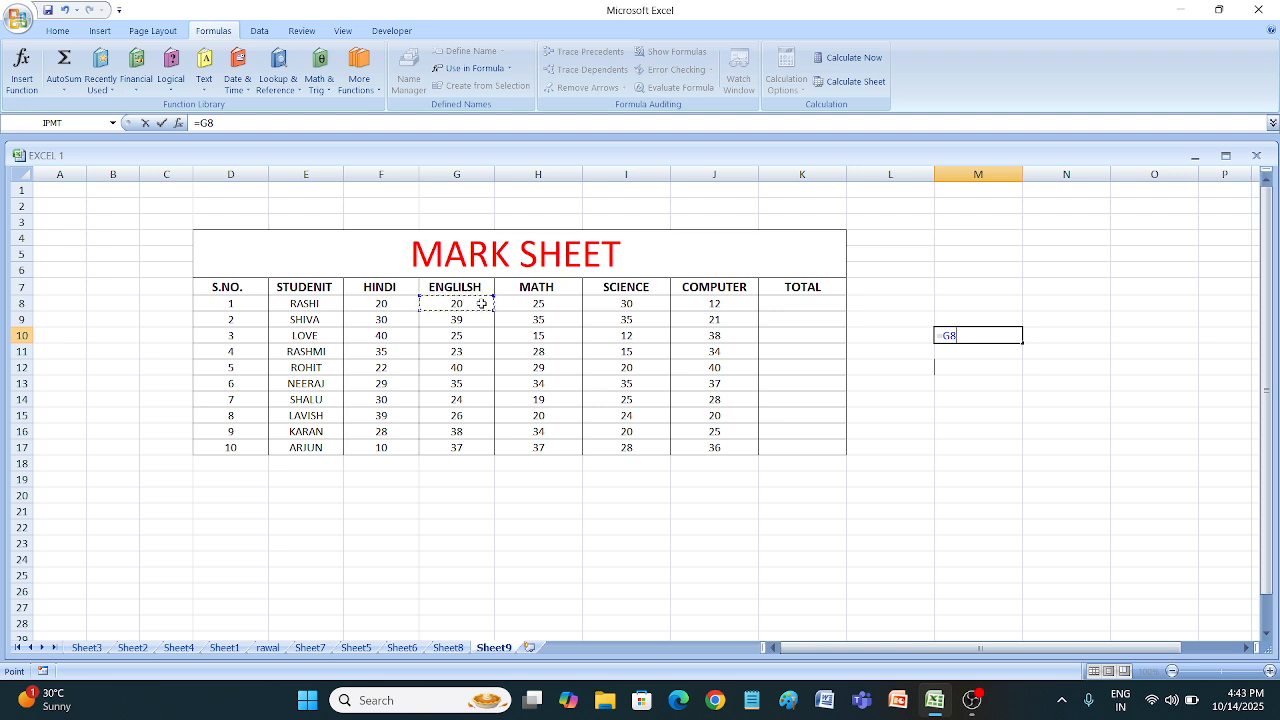
type("+")
left_click(606, 304)
type("+")
left_click(616, 335)
type("+")
left_click(538, 368)
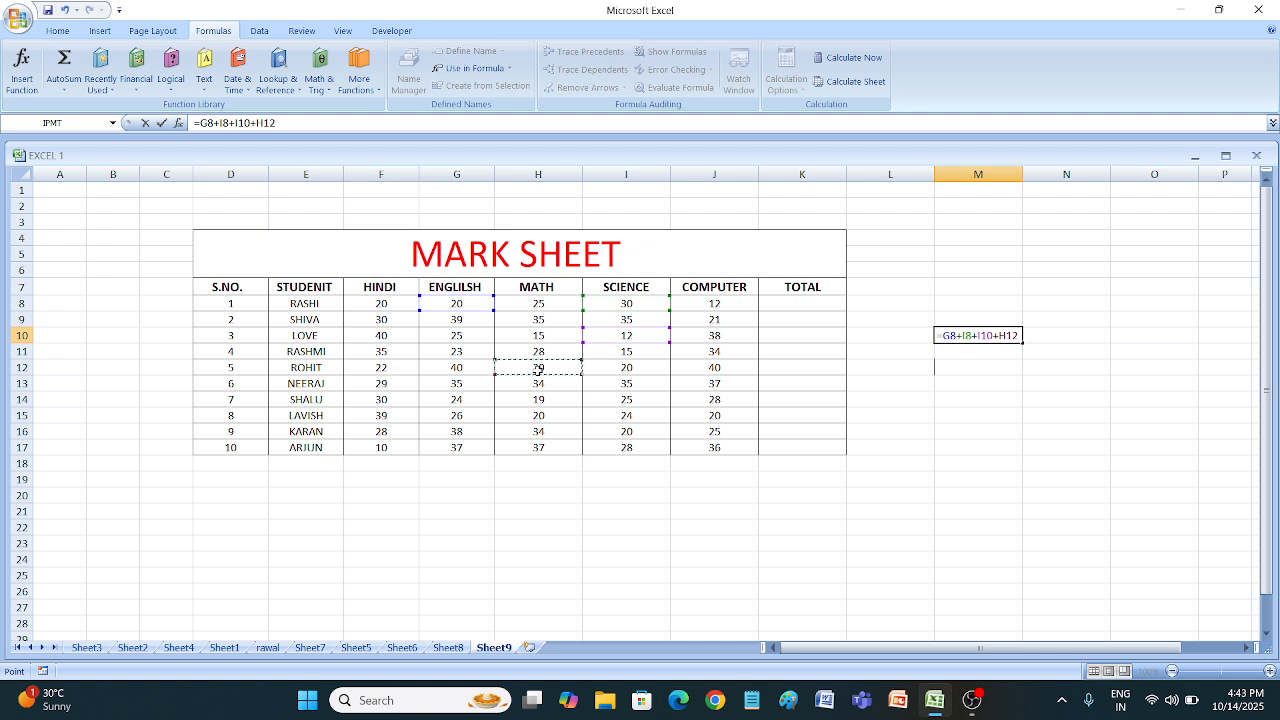
key("Return")
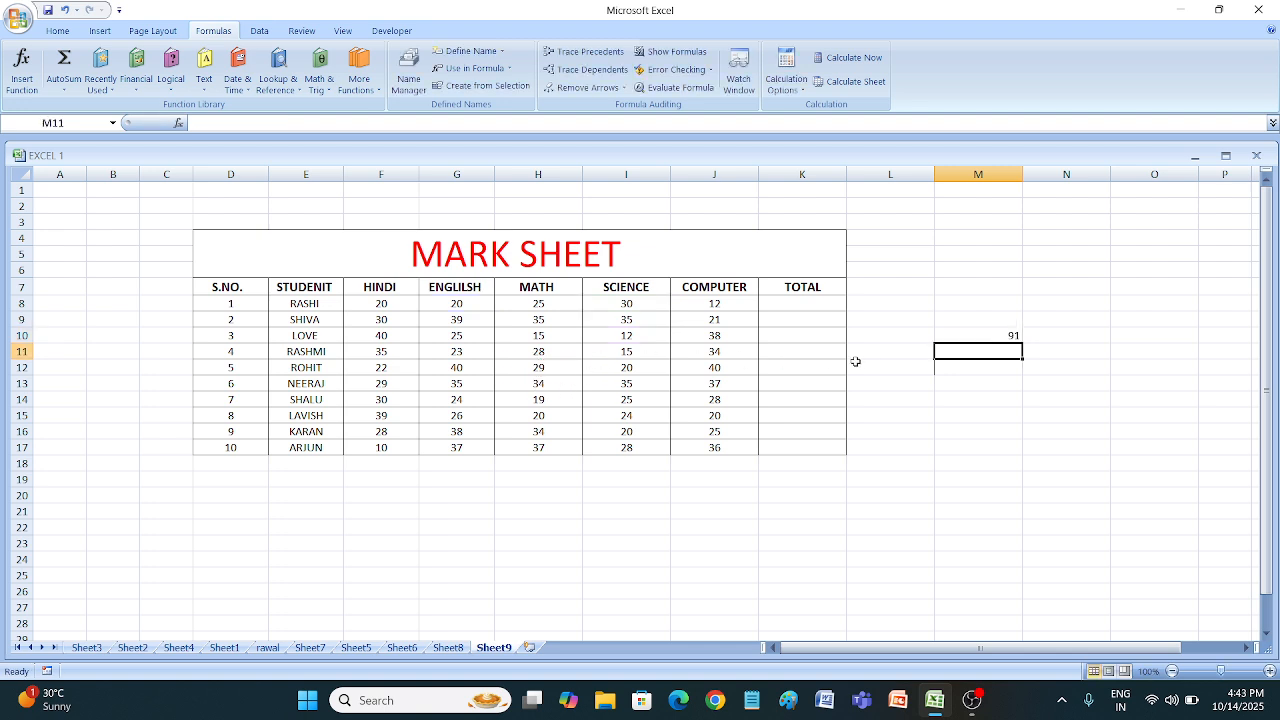
Enter the formula =I13*I17 in cell M14 to multiply two science marks.
left_click(979, 397)
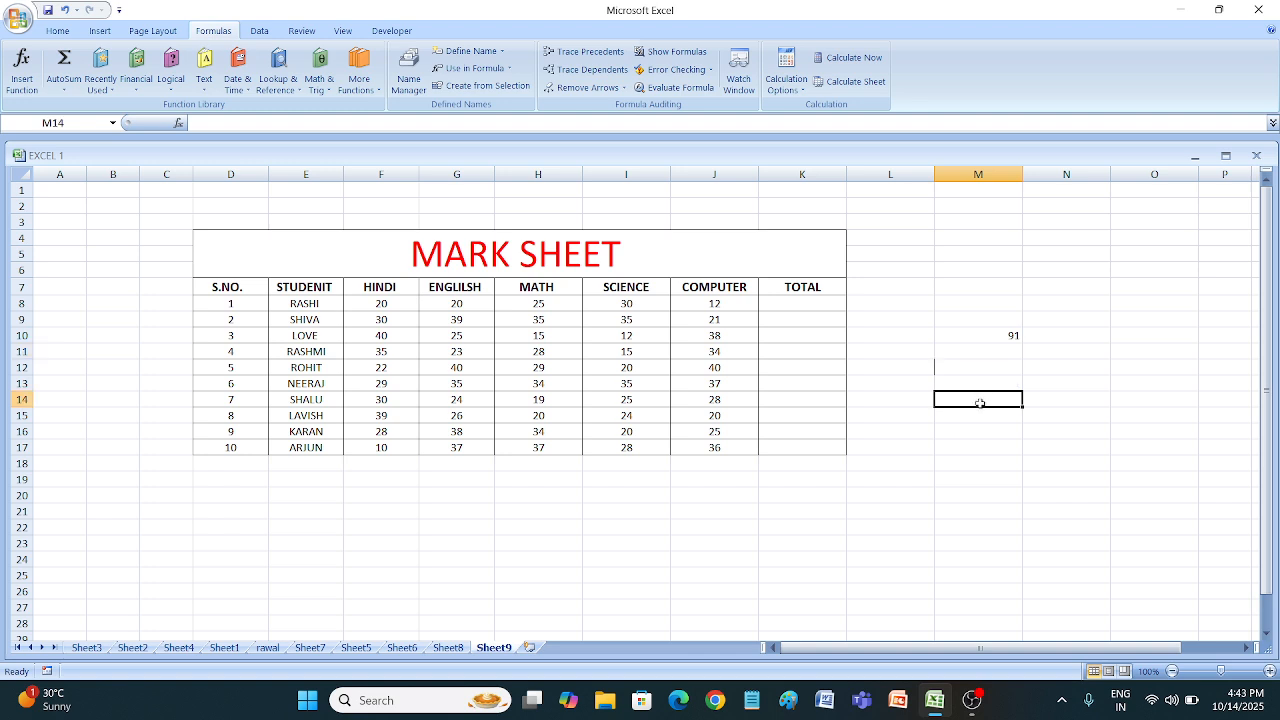
type("=")
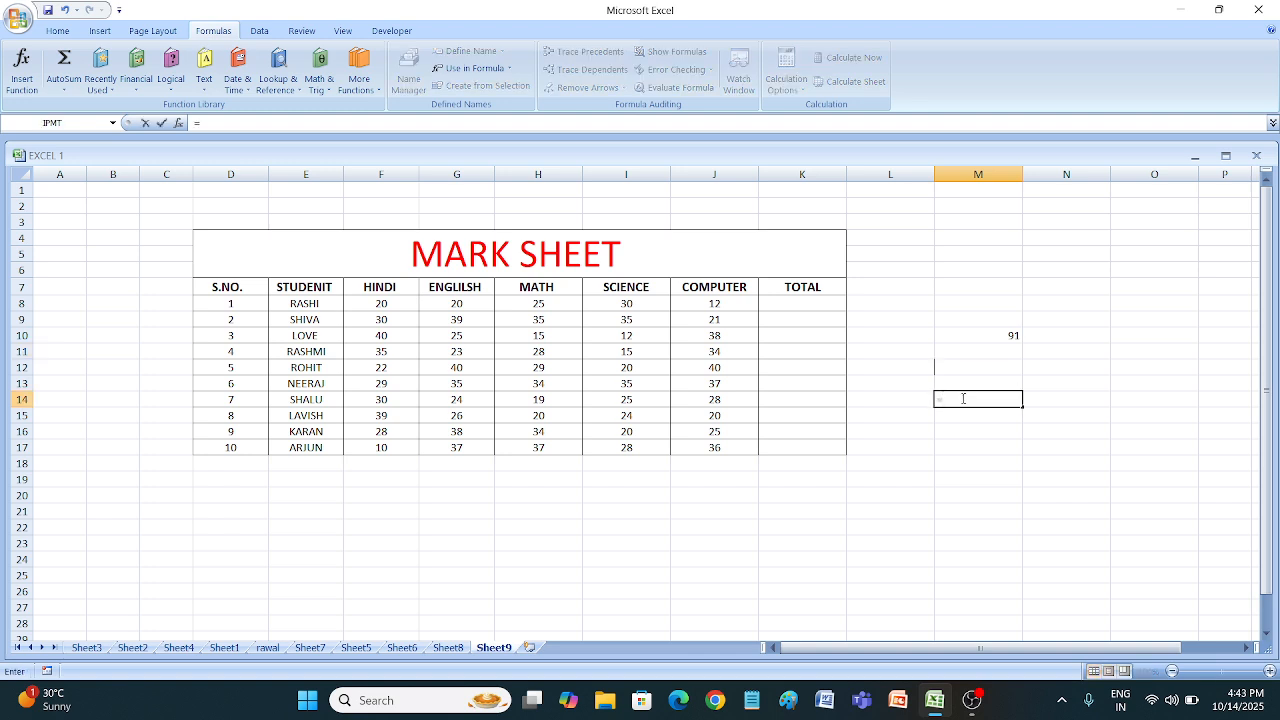
left_click(622, 383)
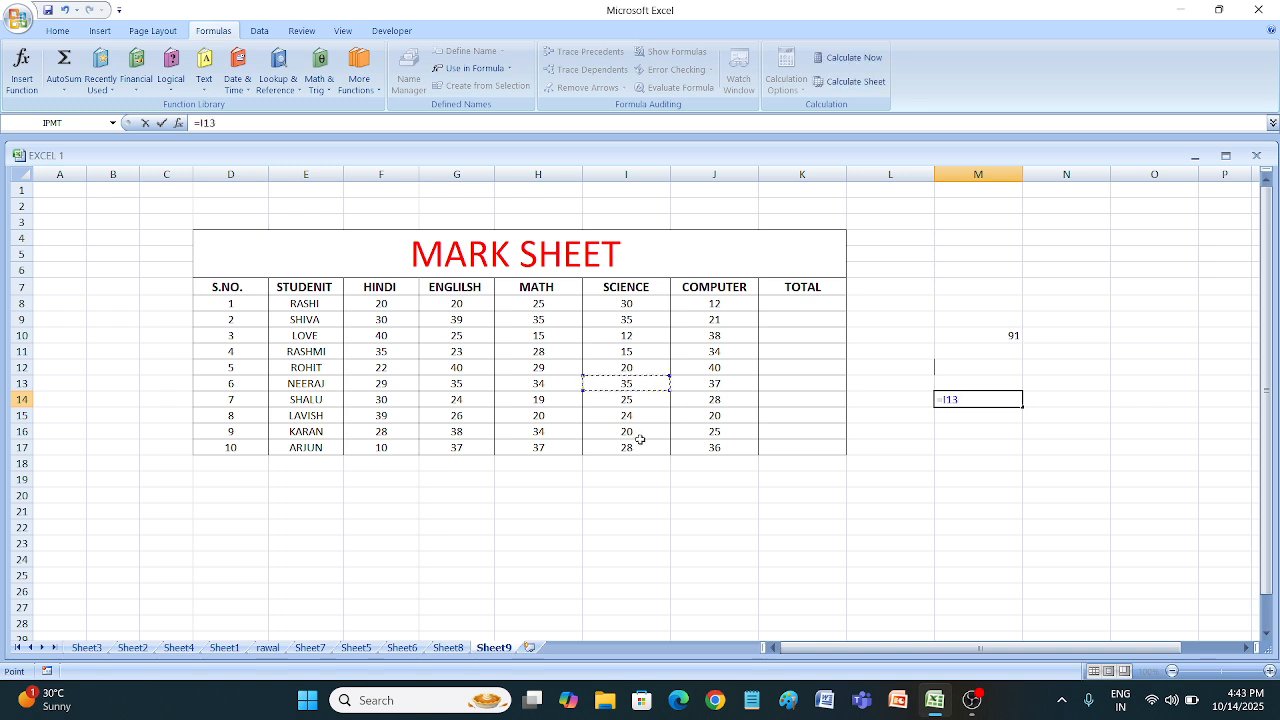
type("*")
left_click(643, 450)
key("Return")
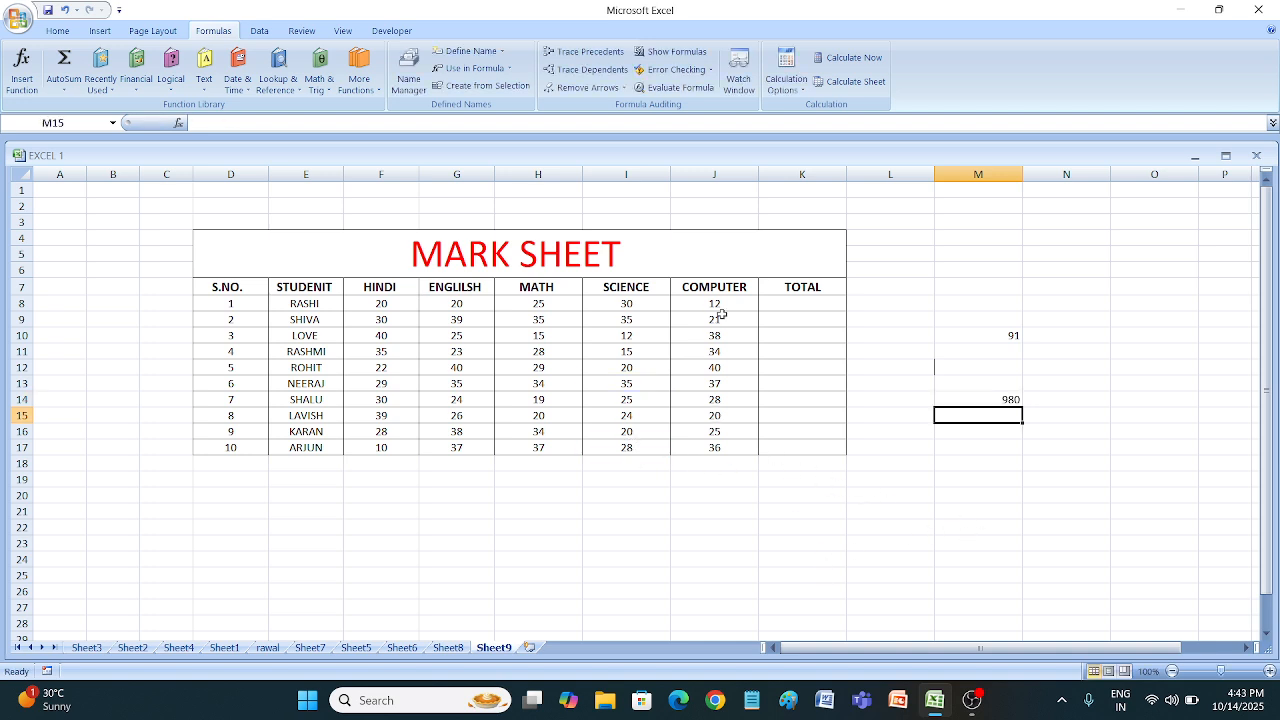
Enter the formula =J8*J17 in cell N14 to multiply two computer marks.
left_click(1090, 401)
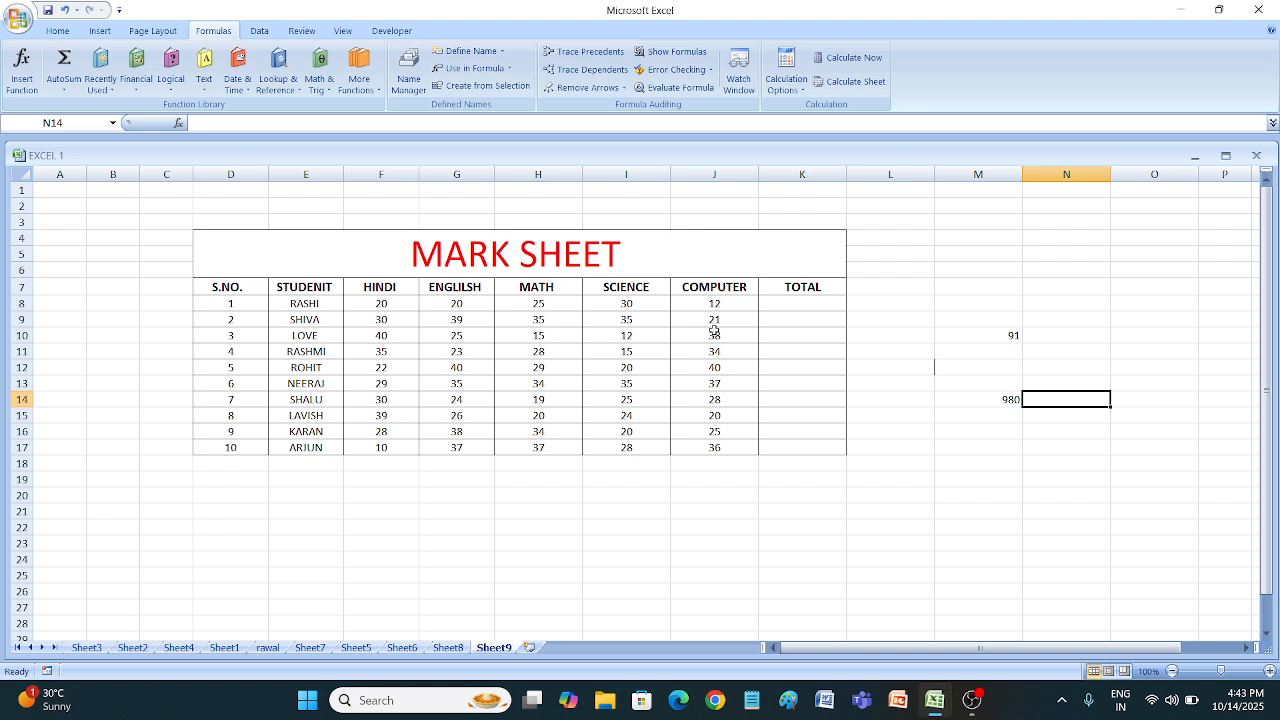
type("=")
left_click(710, 306)
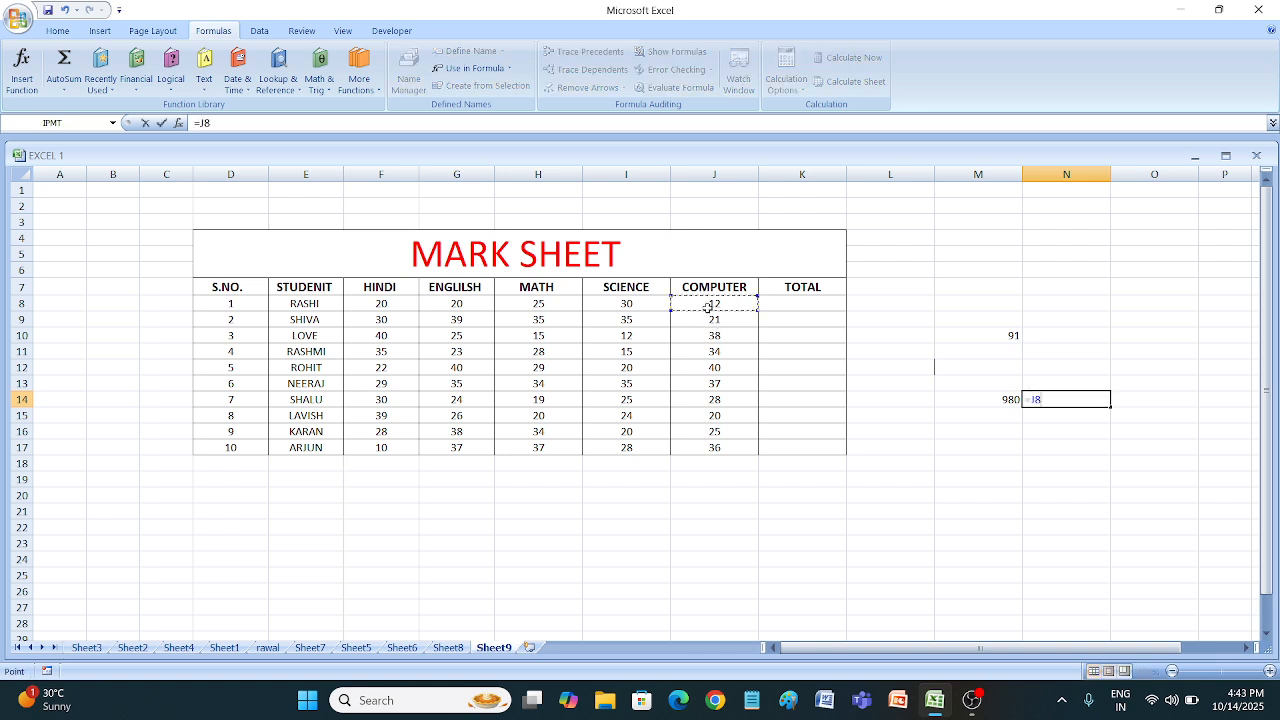
type("*")
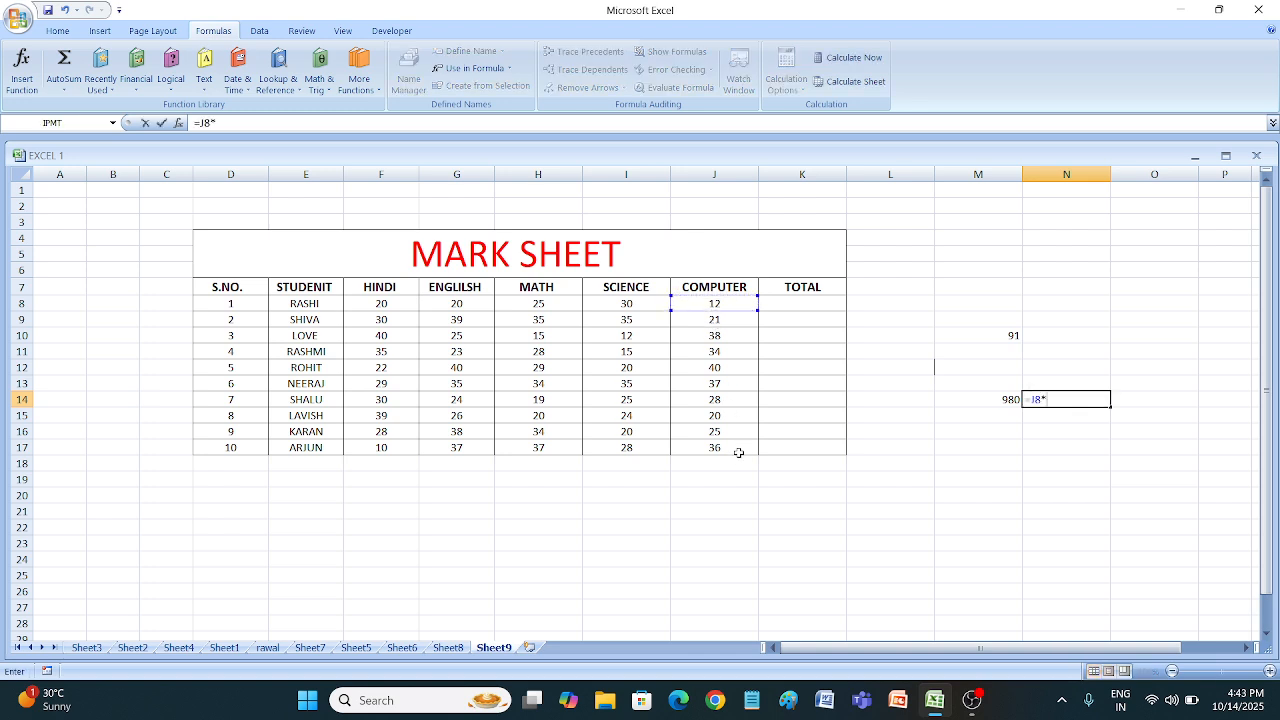
left_click(738, 449)
key("Return")
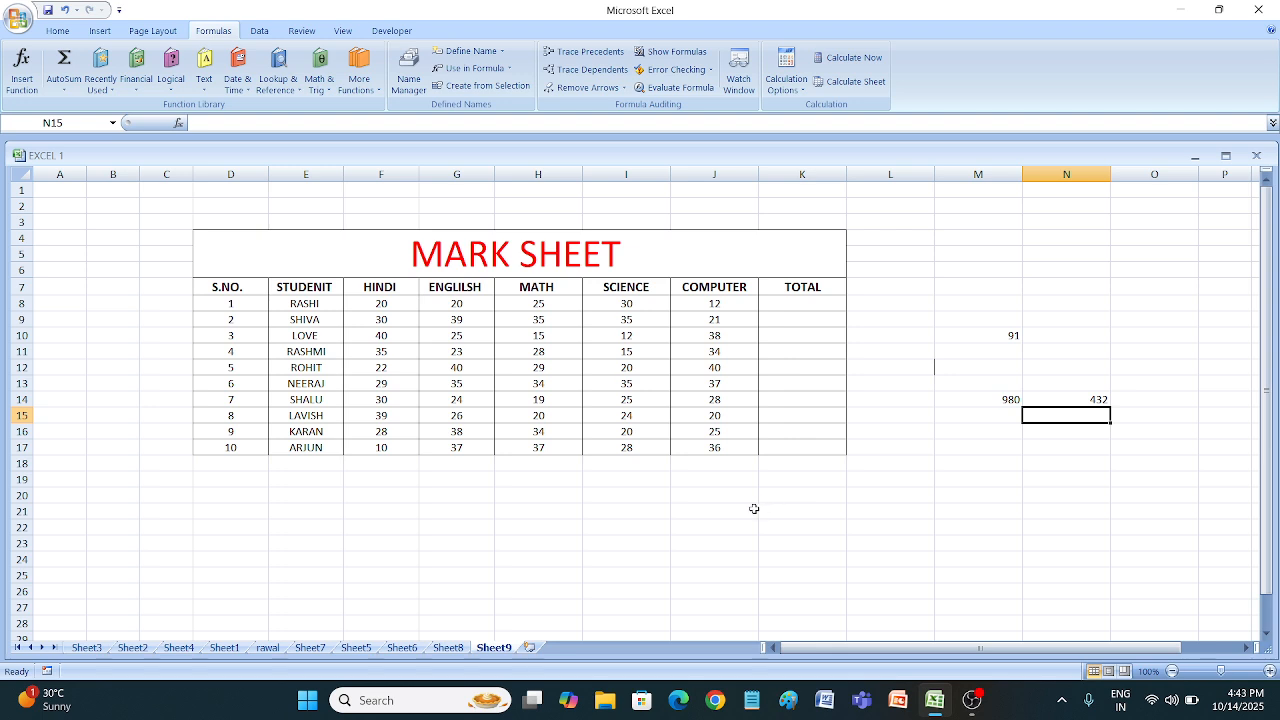
Trace the precedents of the formulas in M10, M14 and N14, and remove all the tracer arrows.
left_click(920, 445)
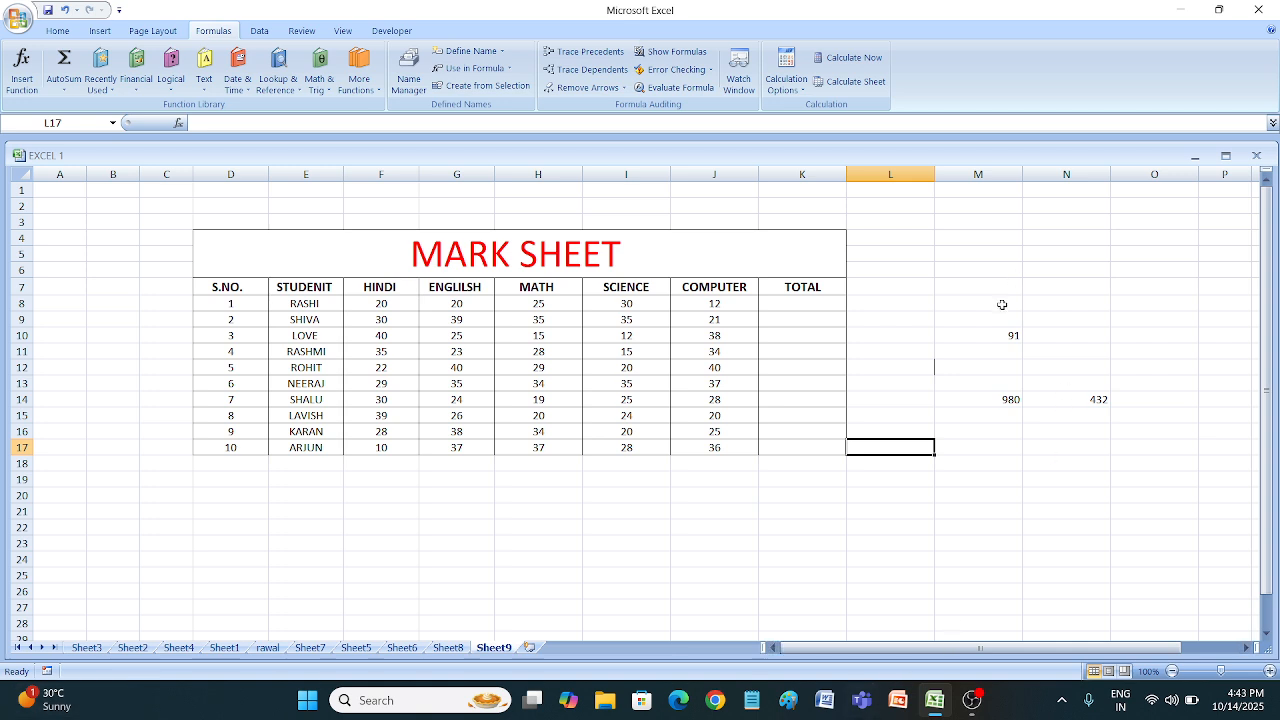
left_click(1000, 336)
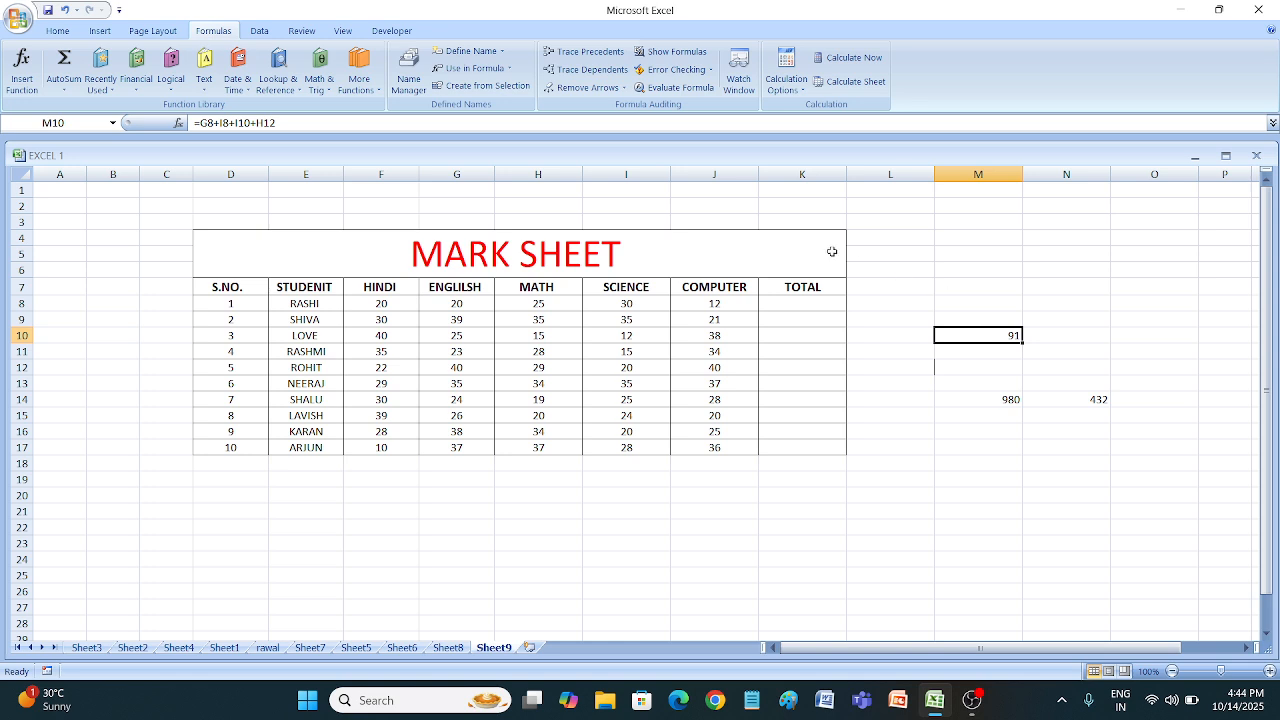
left_click(563, 53)
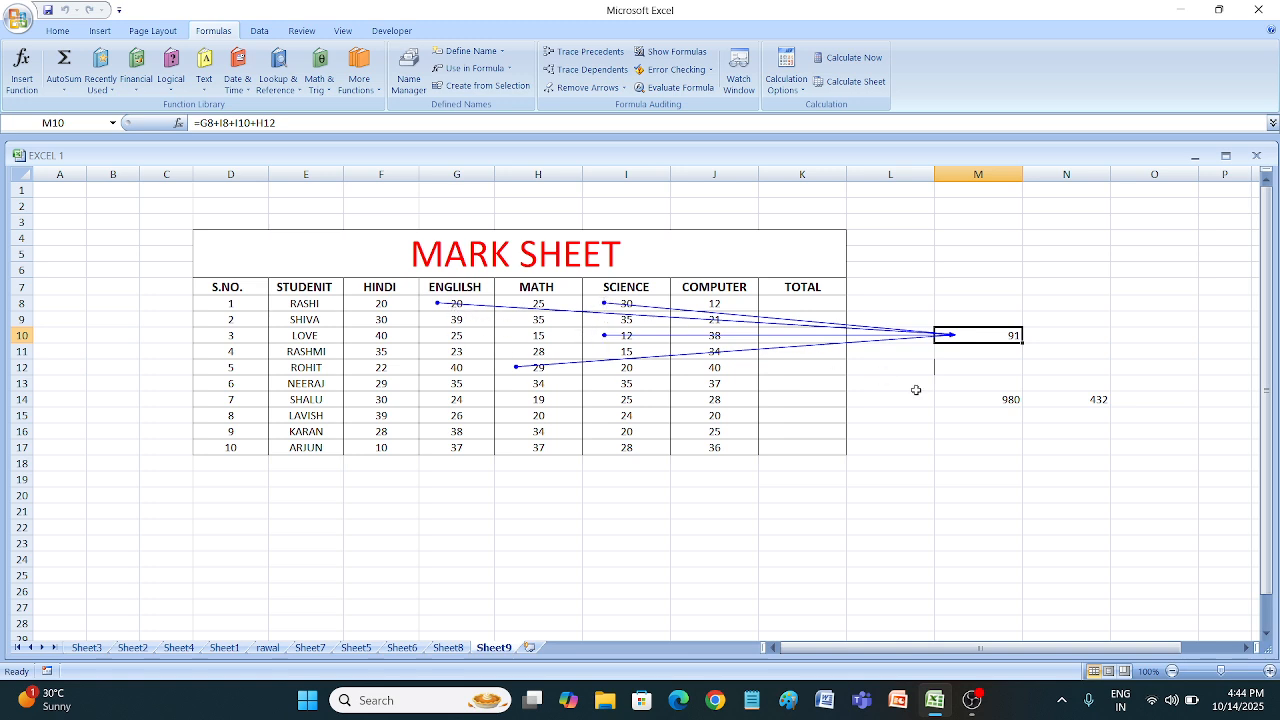
left_click(950, 400)
left_click(898, 400)
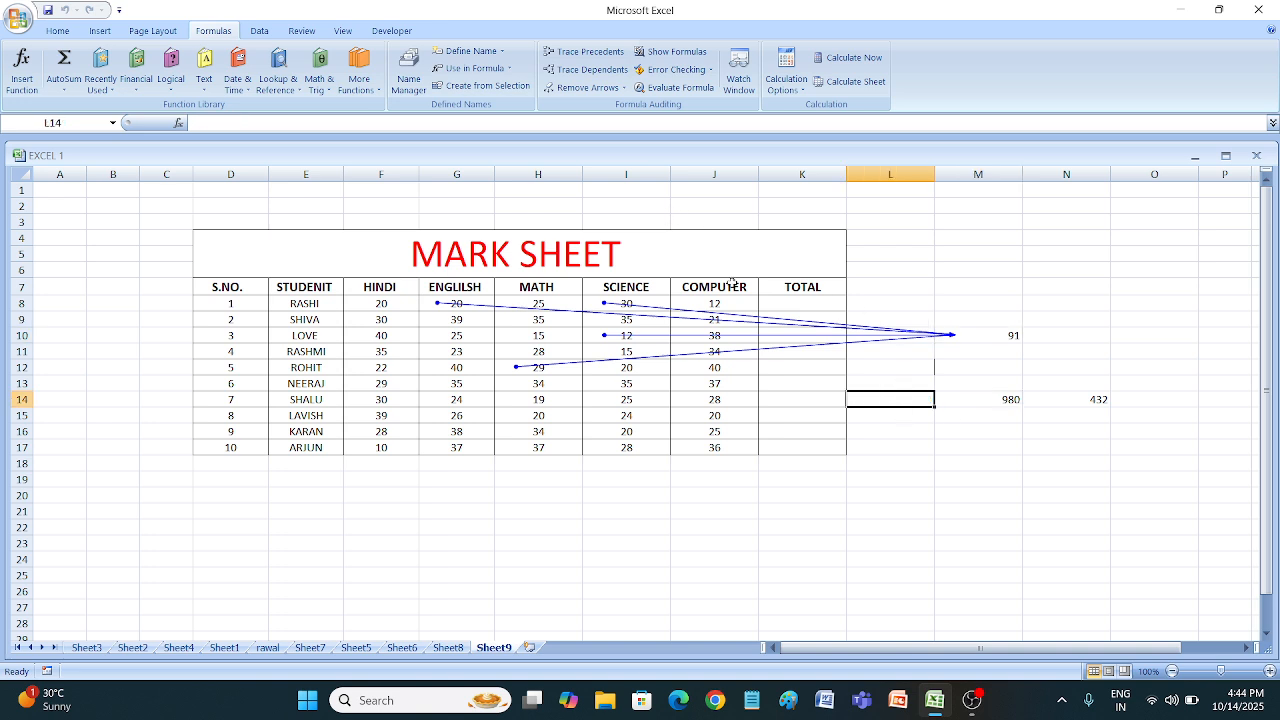
left_click(980, 400)
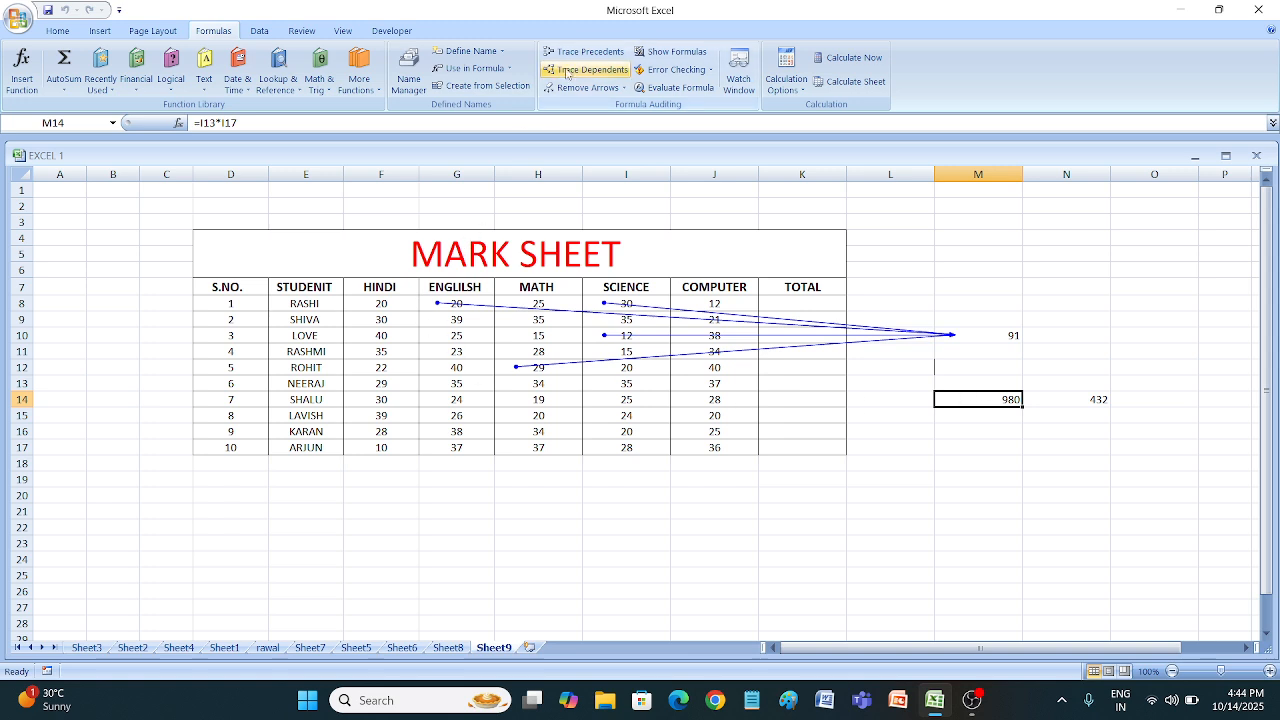
left_click(590, 53)
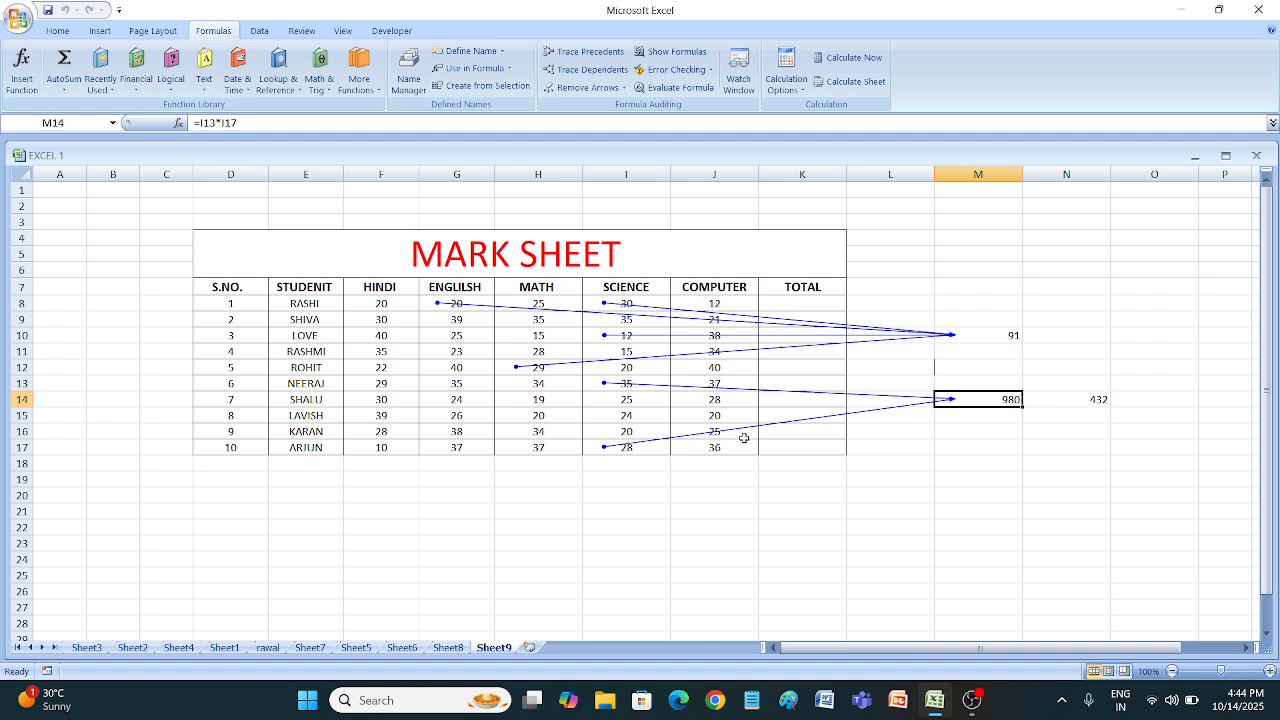
left_click(1058, 400)
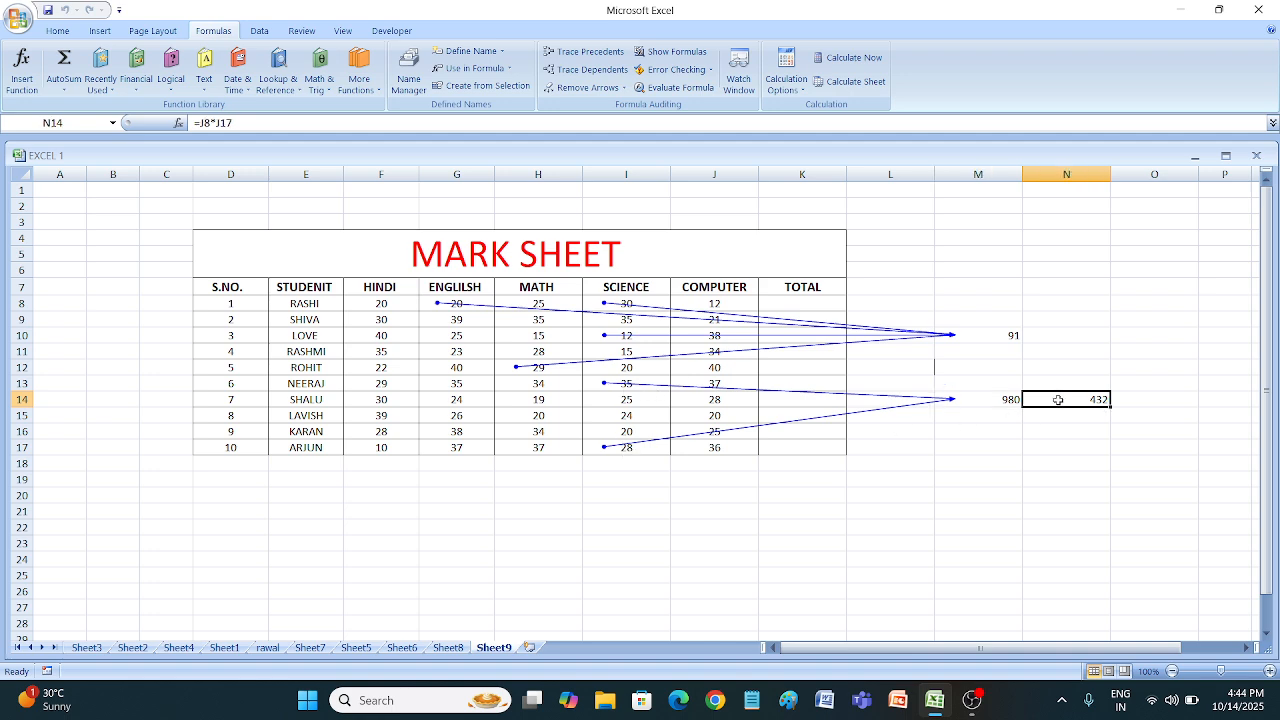
left_click(590, 52)
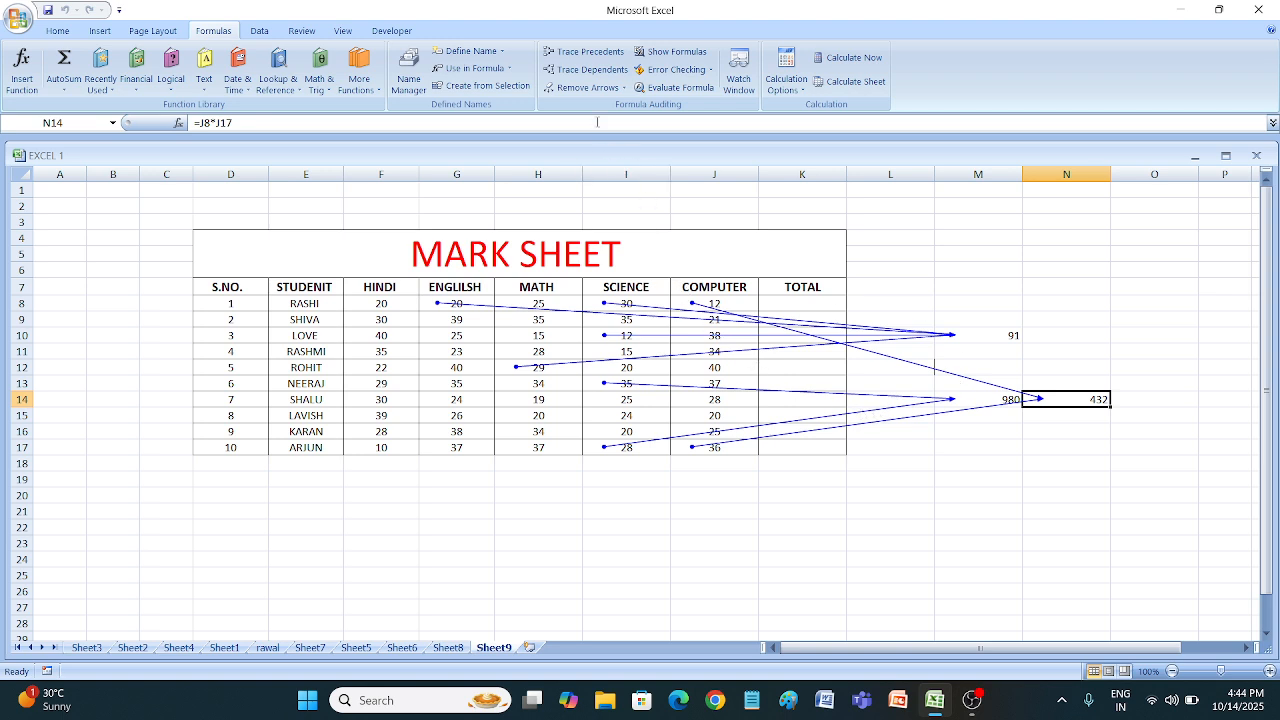
left_click(590, 88)
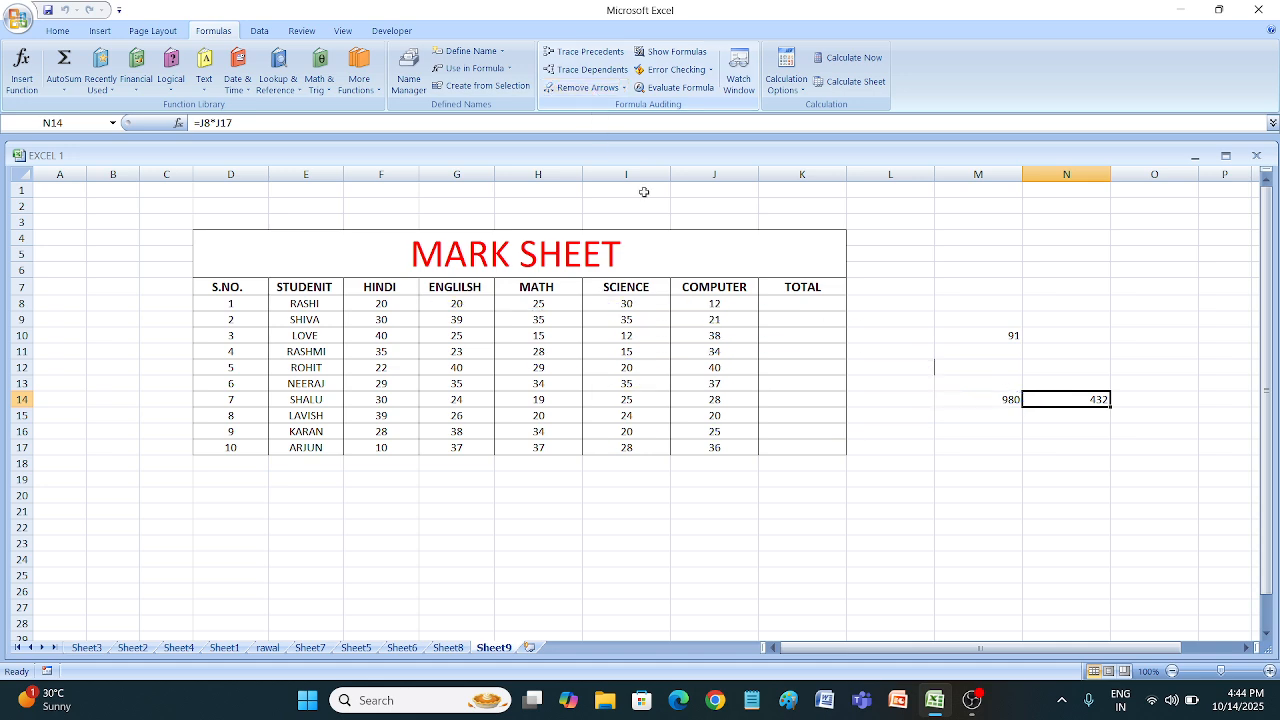
Trace the precedents of cell M10 once more and clear its arrows.
left_click(1008, 336)
left_click(570, 55)
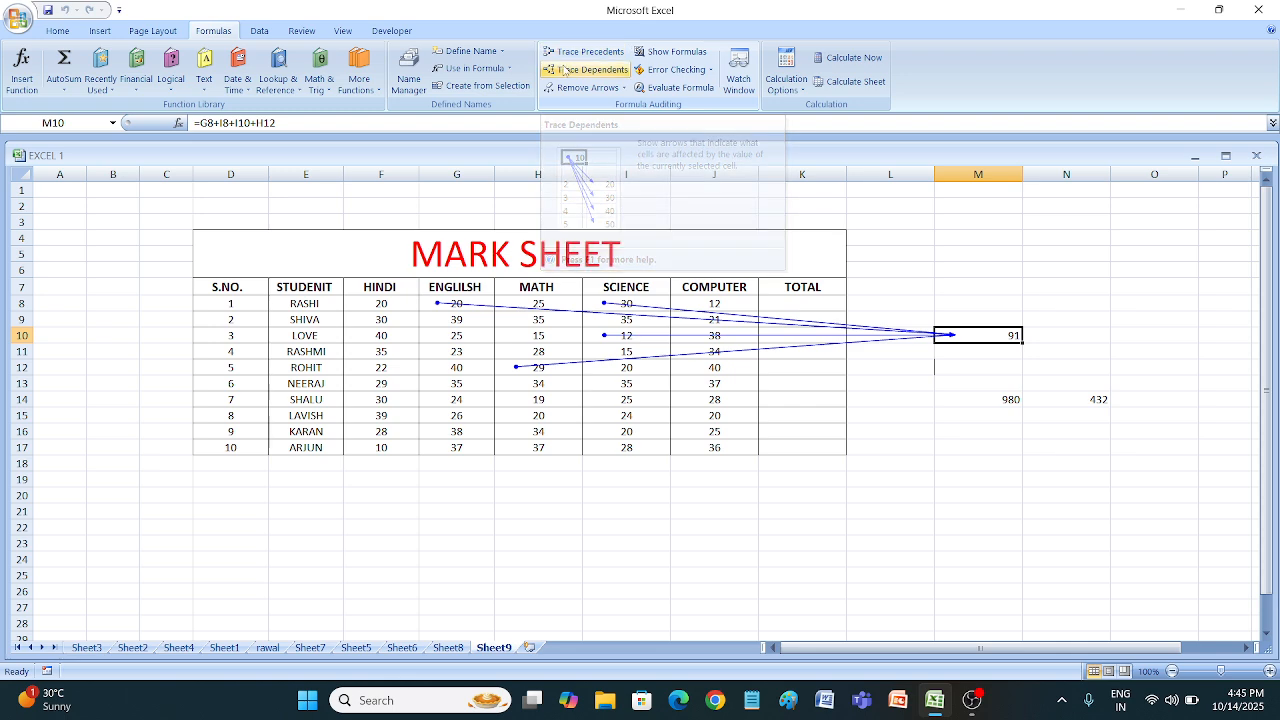
left_click(585, 87)
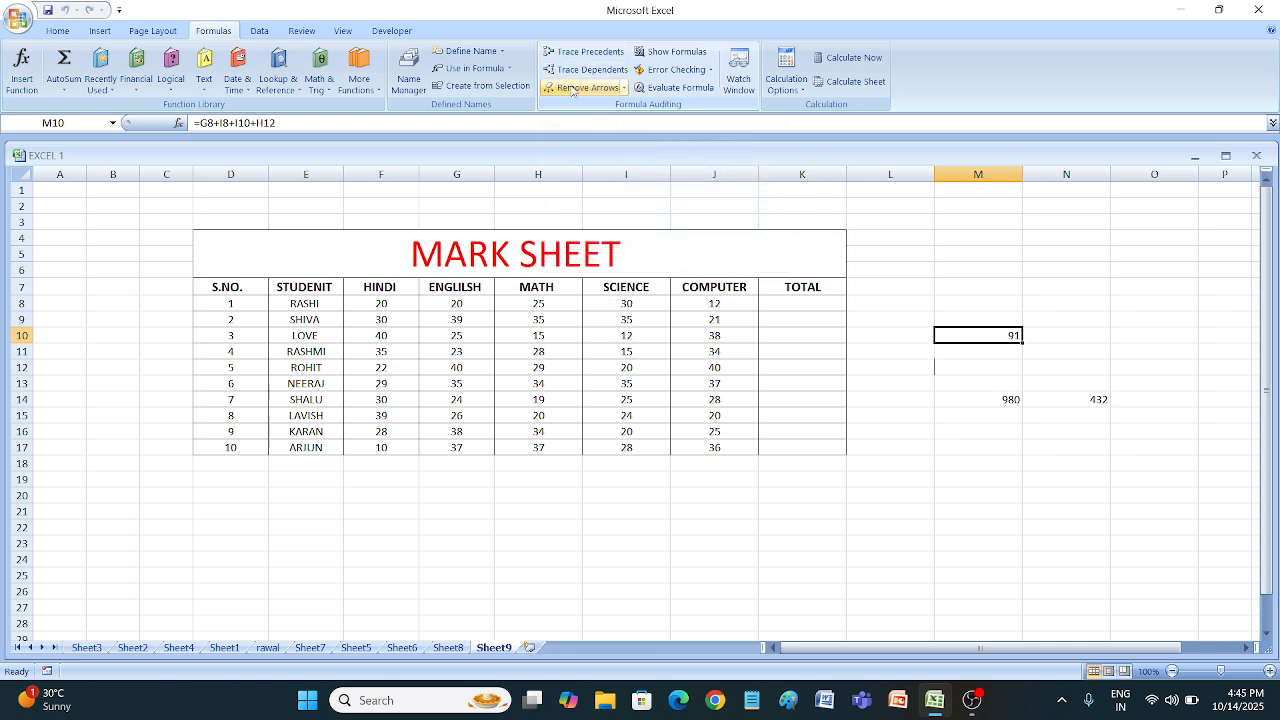
Enter the formula =G8+J8*J17 in cell M7 to combine an English mark with the product of two computer marks.
left_click(947, 281)
type("=")
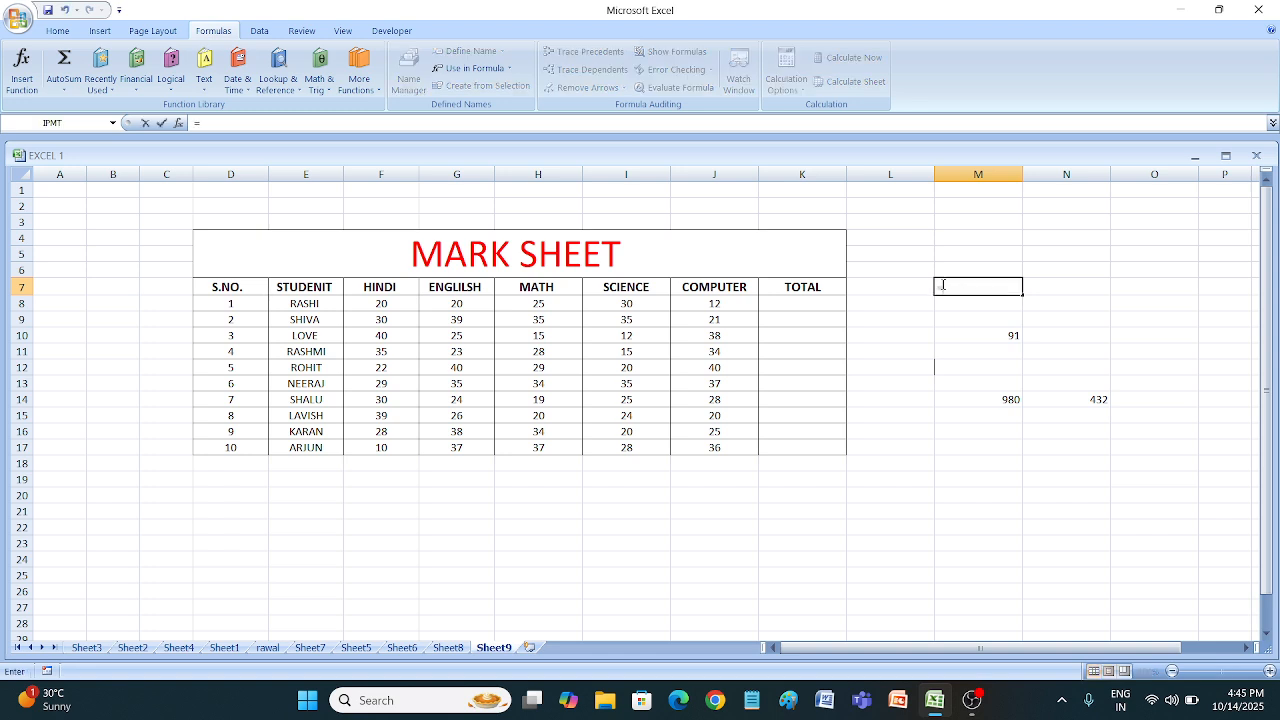
left_click(468, 305)
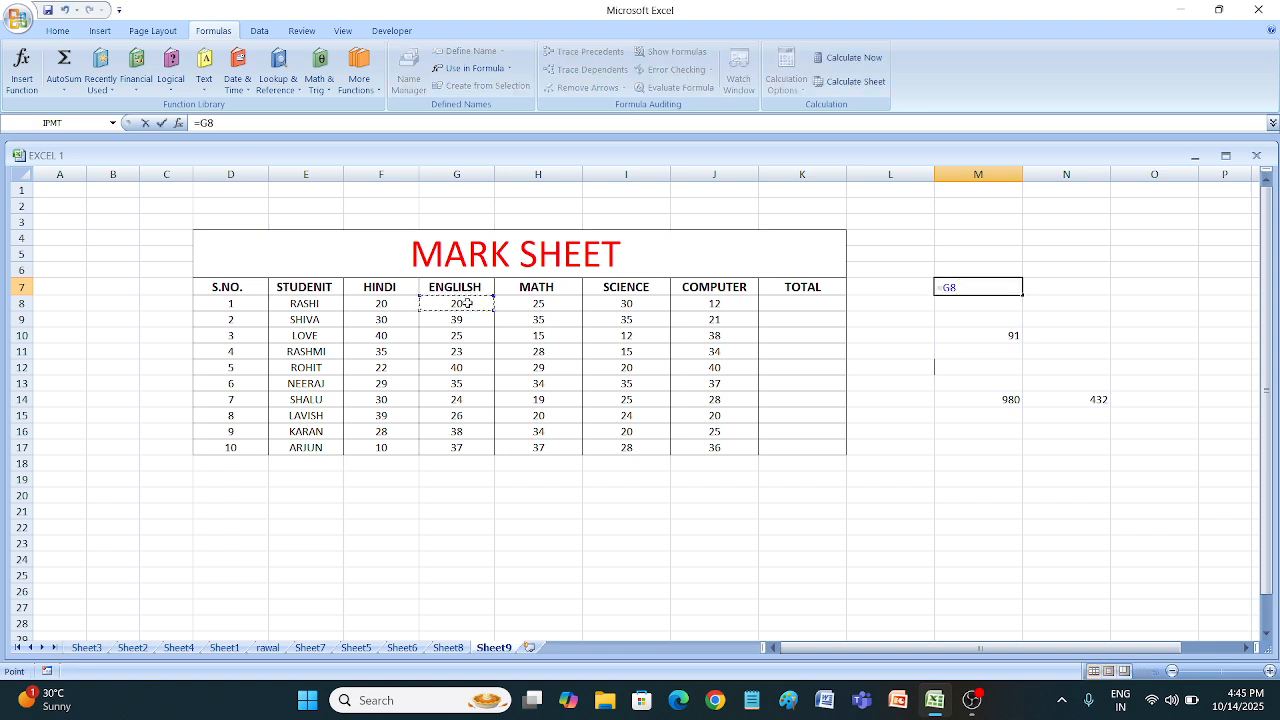
type("+")
left_click(706, 303)
type("*")
left_click(710, 449)
key("Return")
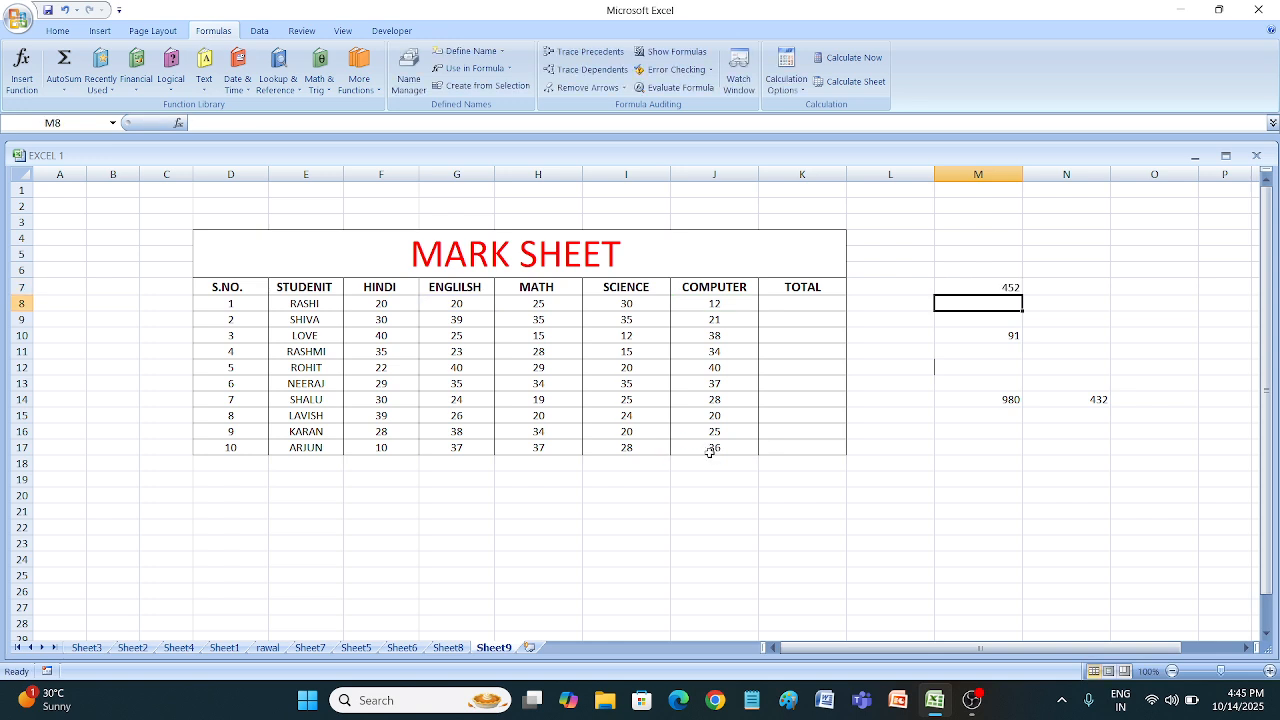
Trace the precedents of the formulas in cells M7 and M10.
left_click(991, 288)
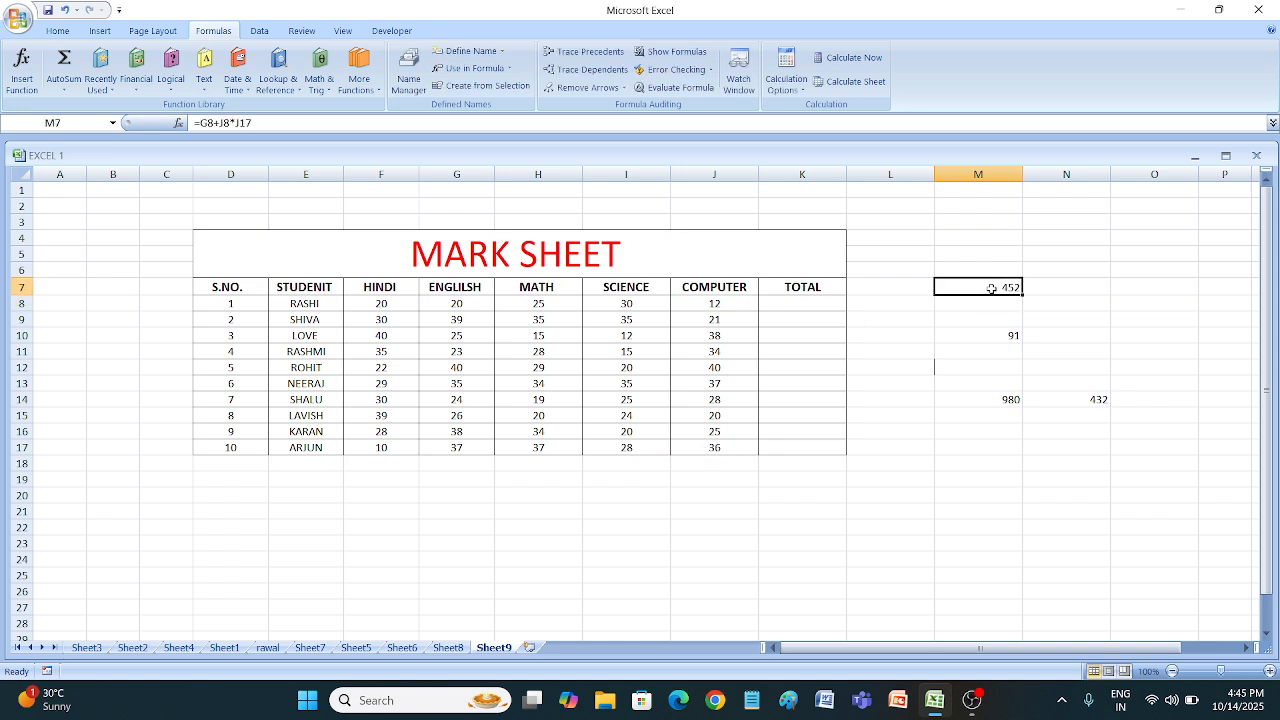
left_click(588, 51)
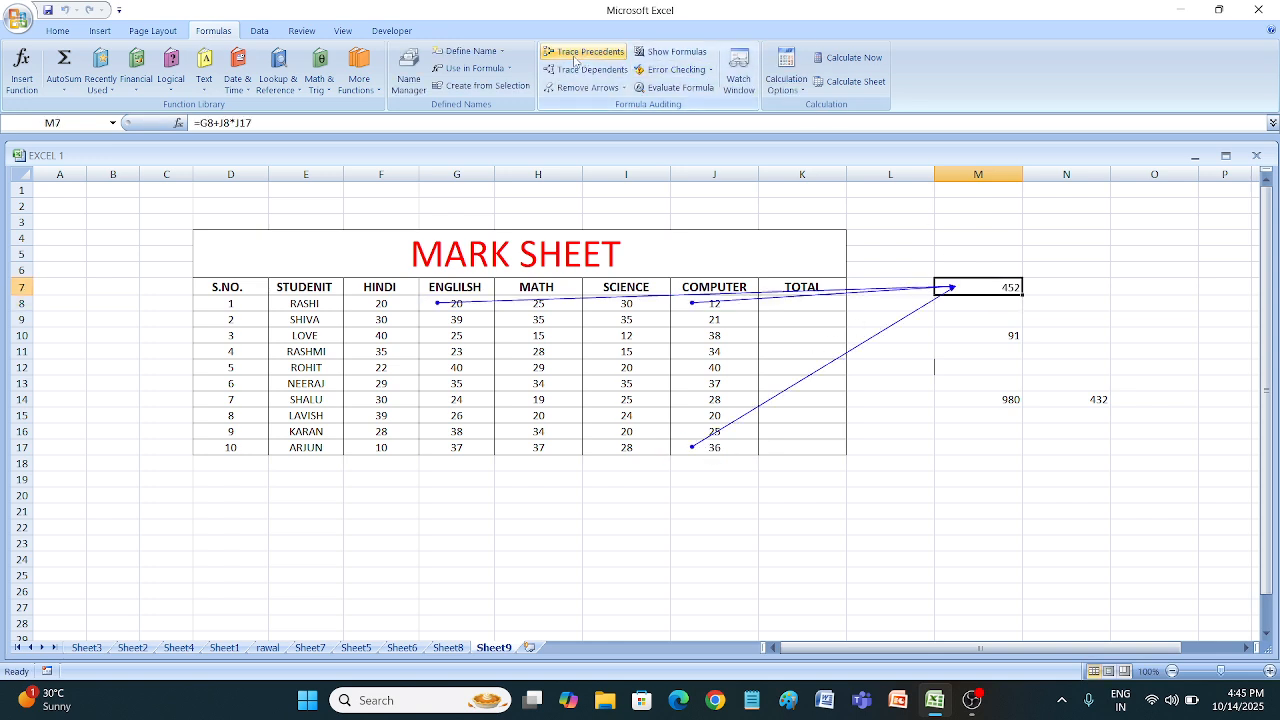
left_click(985, 337)
left_click(606, 52)
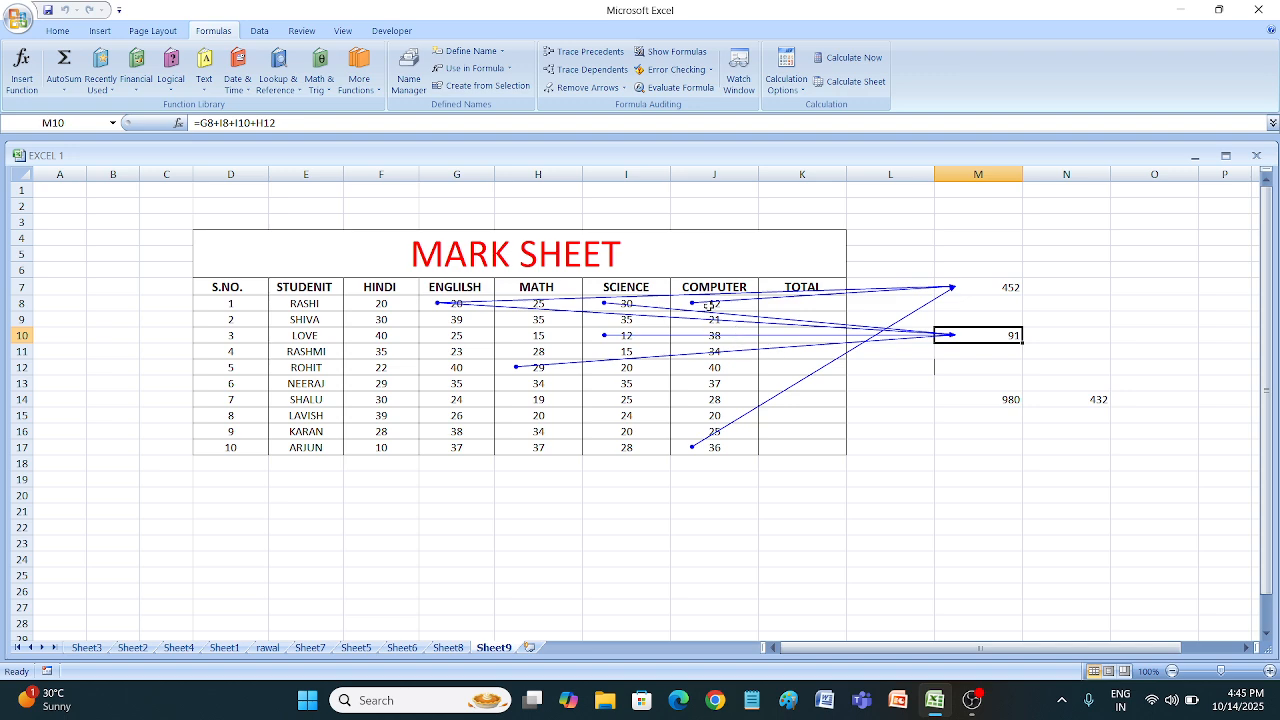
Replace the precedent arrows with dependent arrows for cells G8 and J8, and clear them again.
left_click(574, 88)
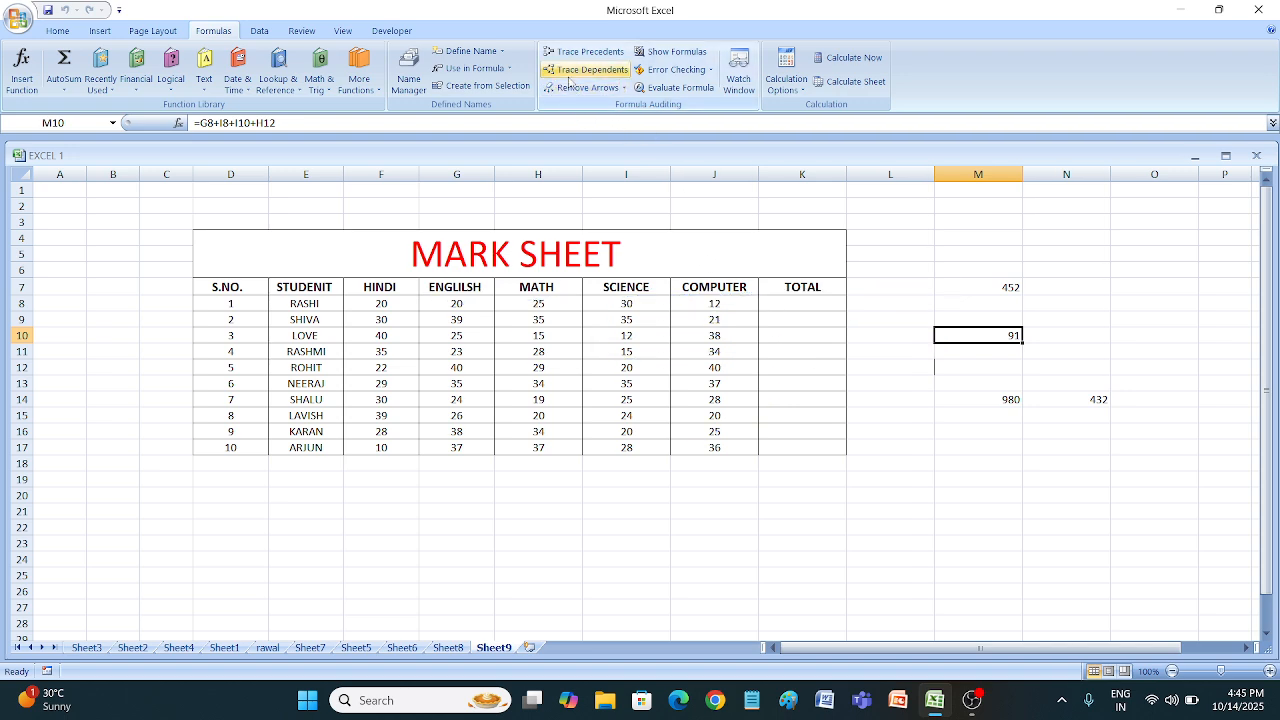
left_click(465, 304)
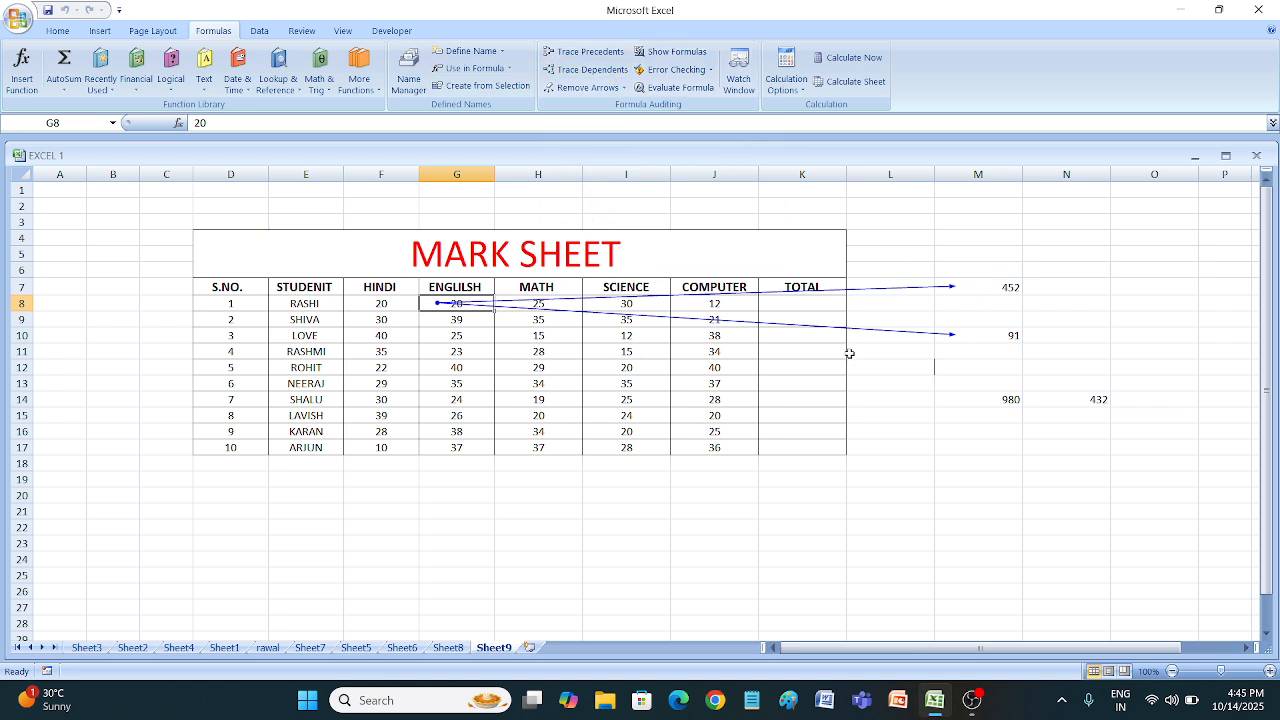
left_click(718, 303)
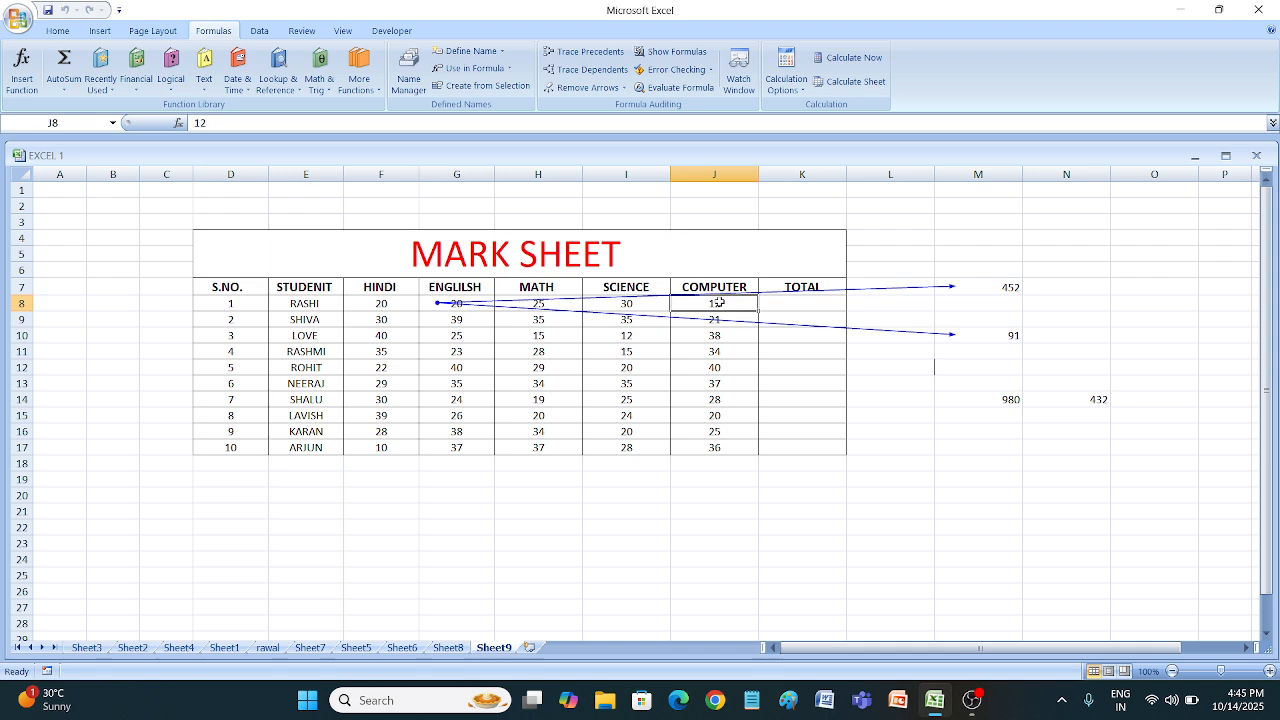
left_click(585, 69)
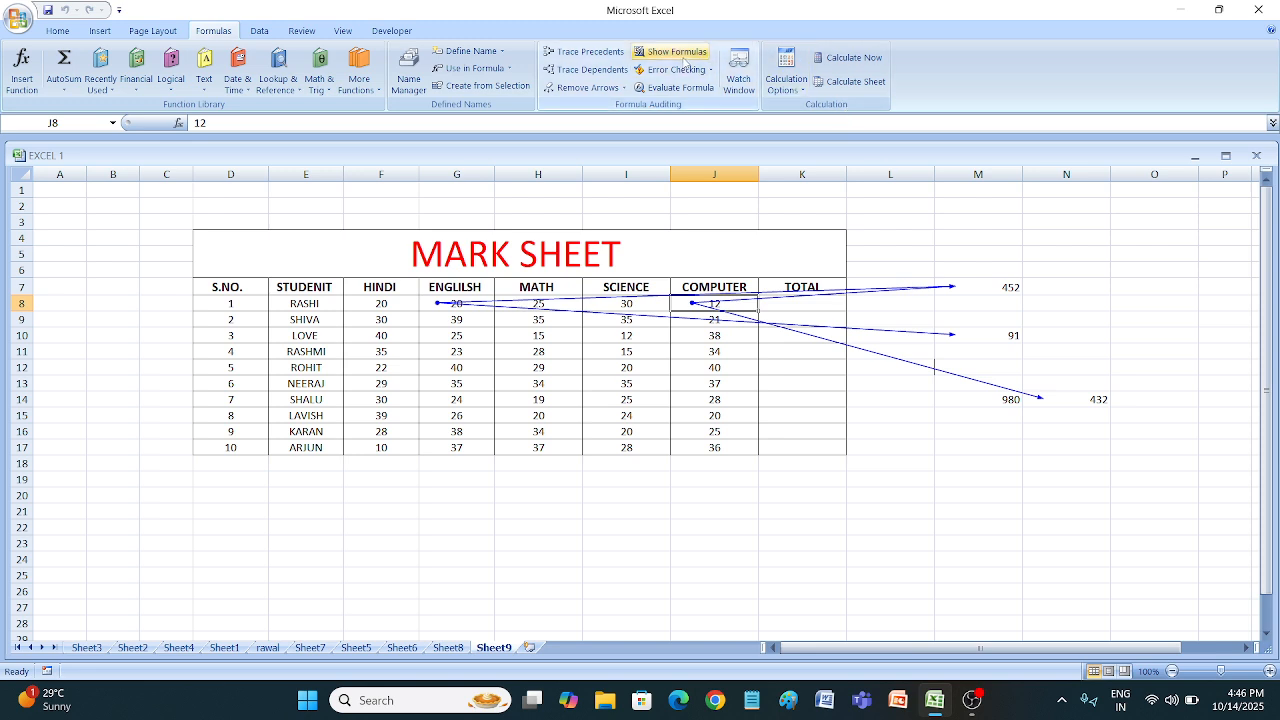
left_click(587, 87)
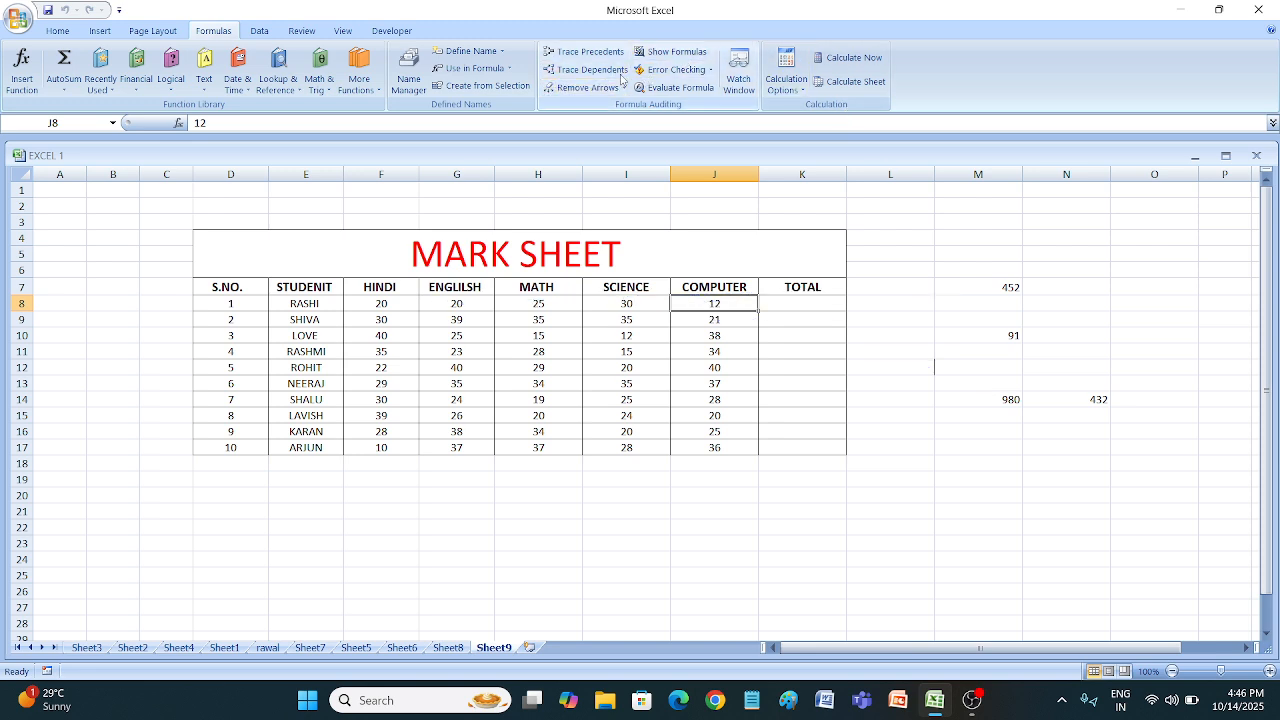
Show the sheet's formulas in place of their results, examine those in columns M and N, and switch back to values.
left_click(686, 58)
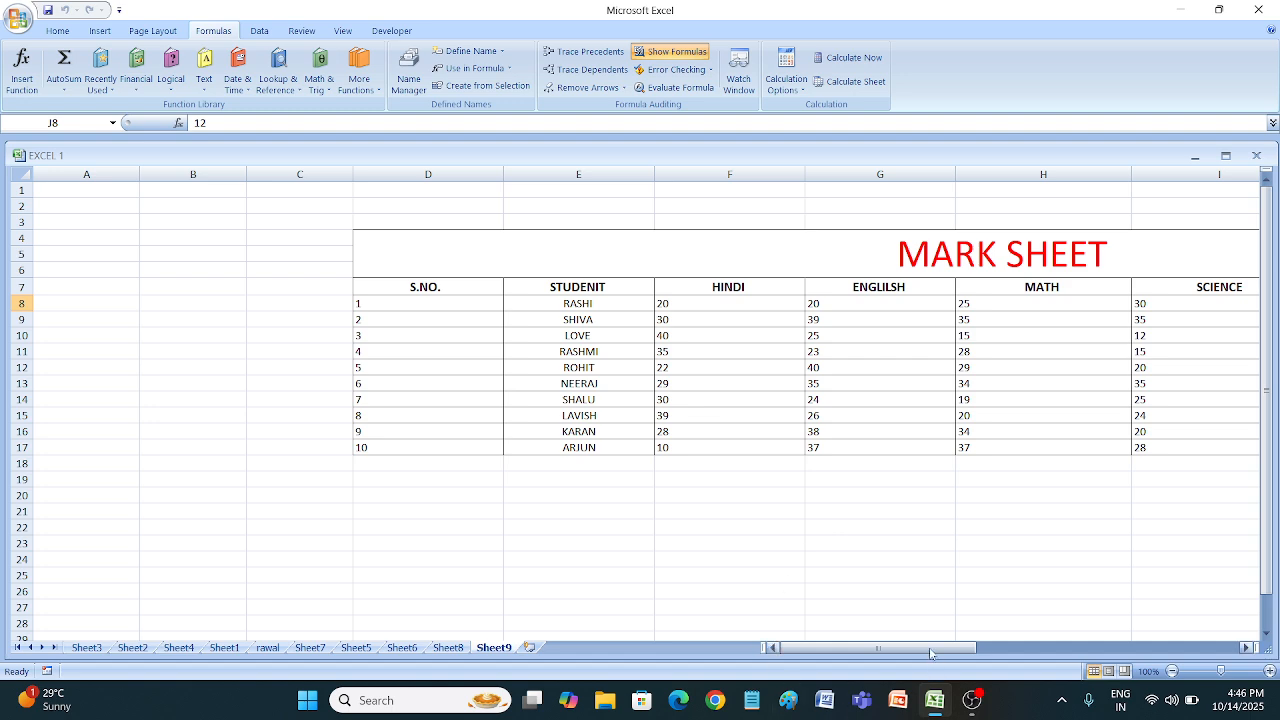
left_click_drag(930, 652, 1152, 648)
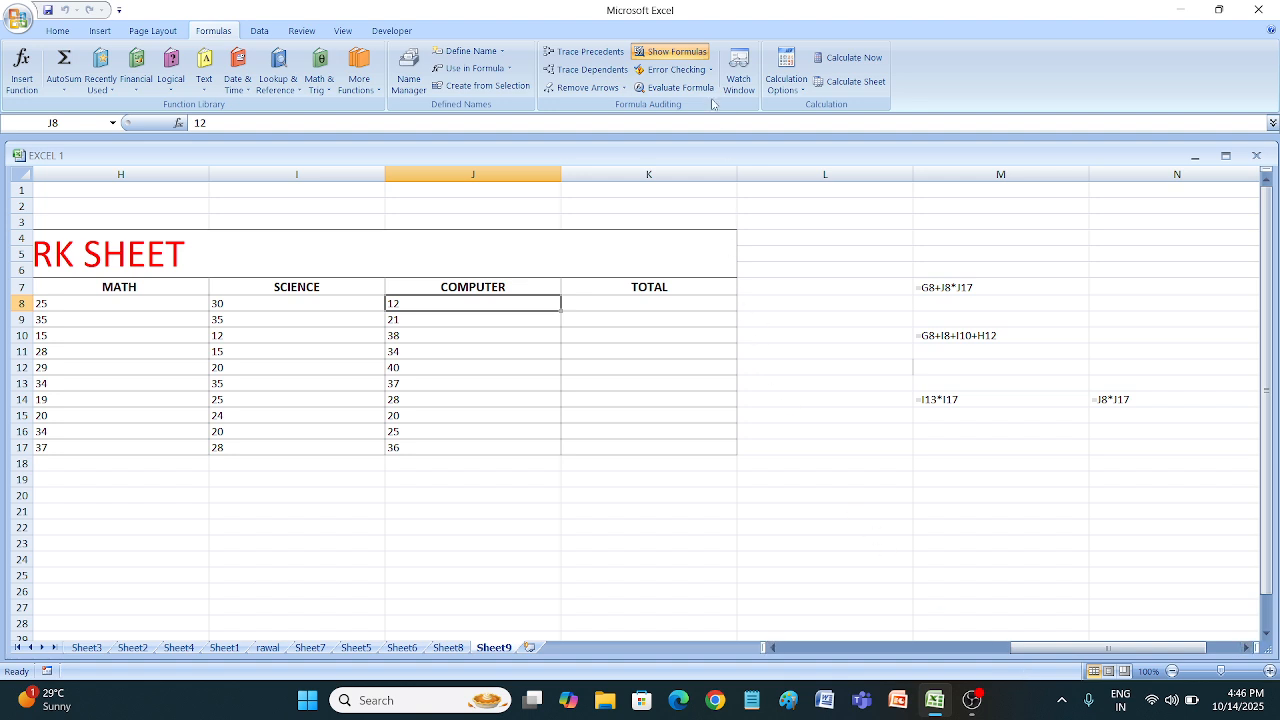
left_click(675, 51)
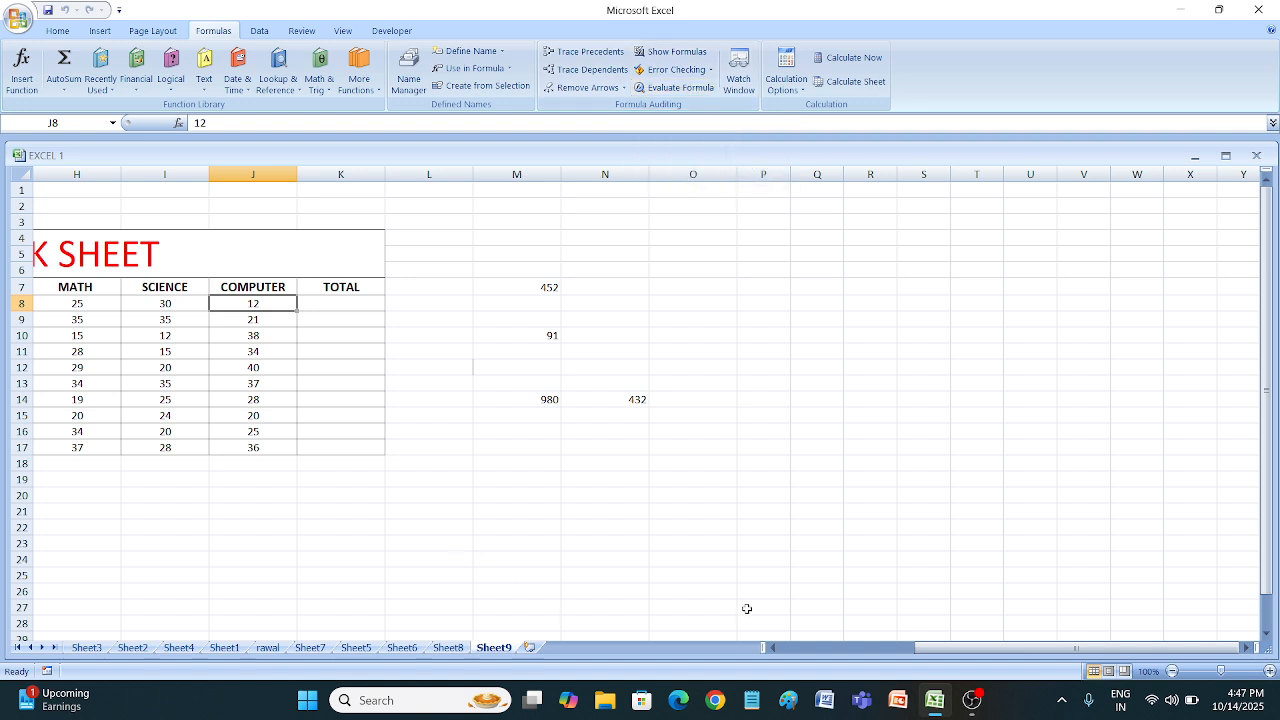
scroll(243, 391, "down", 14)
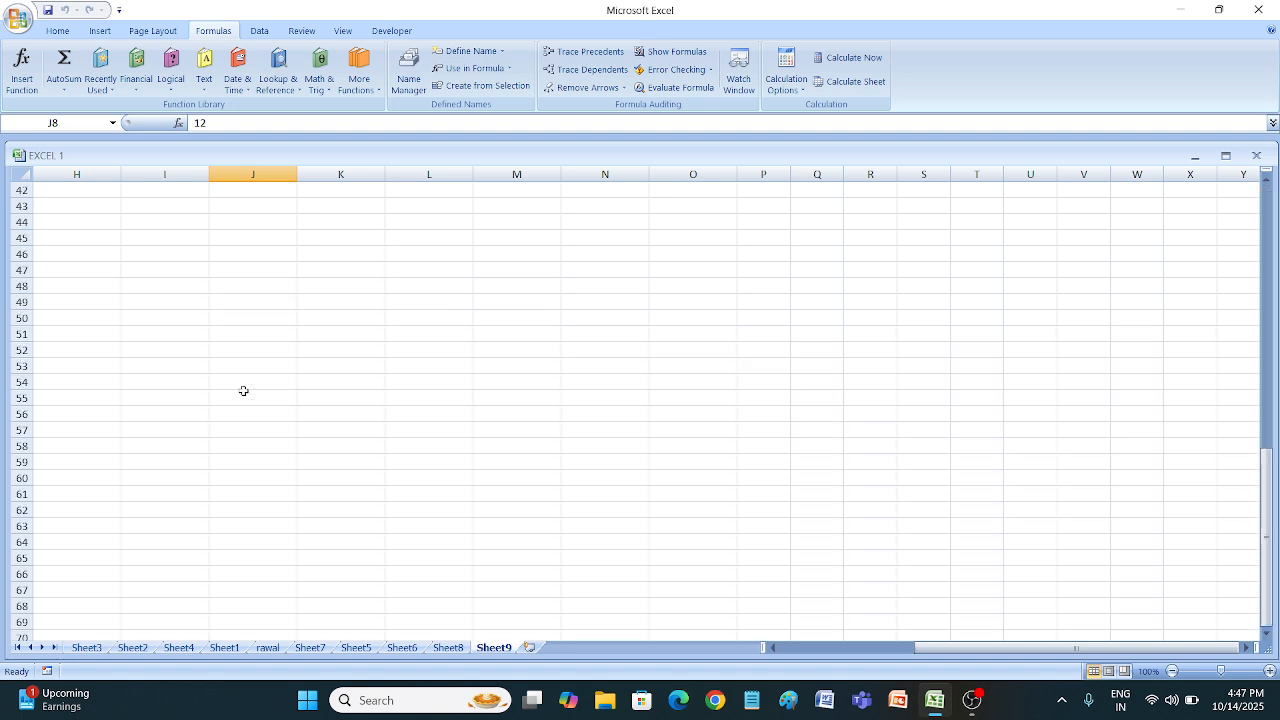
left_click_drag(1262, 432, 1216, 198)
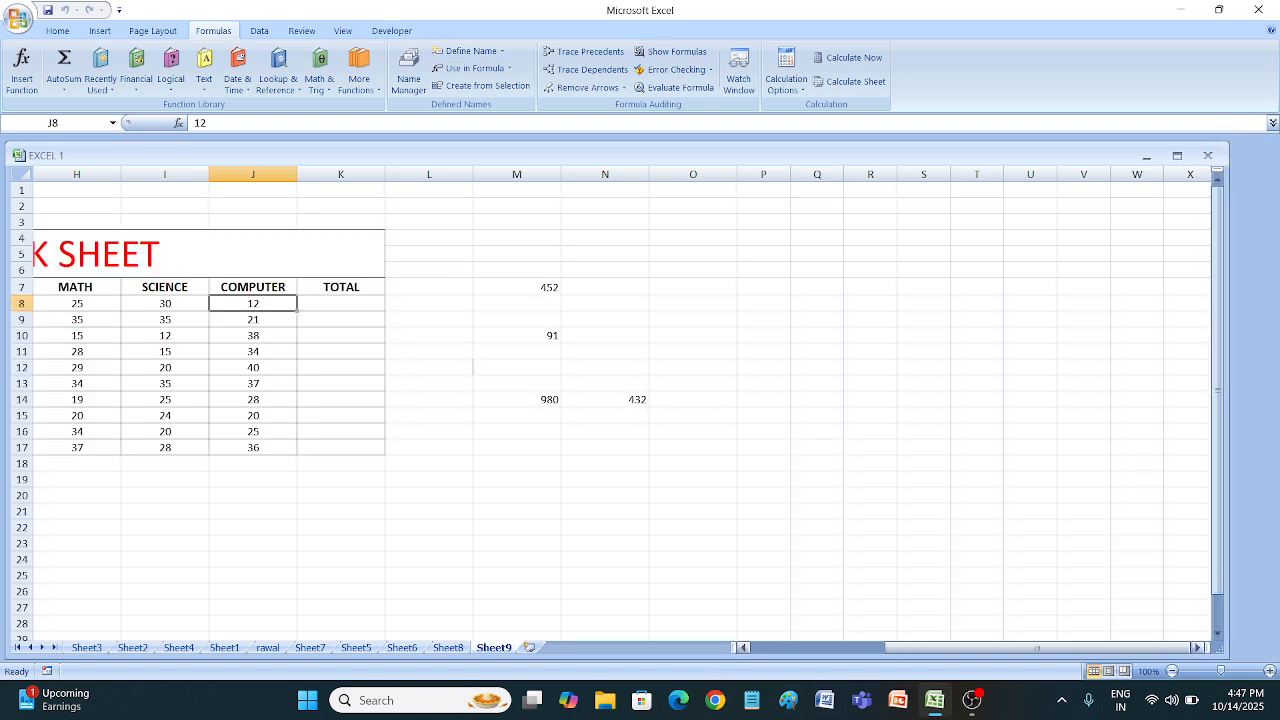
left_click_drag(908, 648, 742, 649)
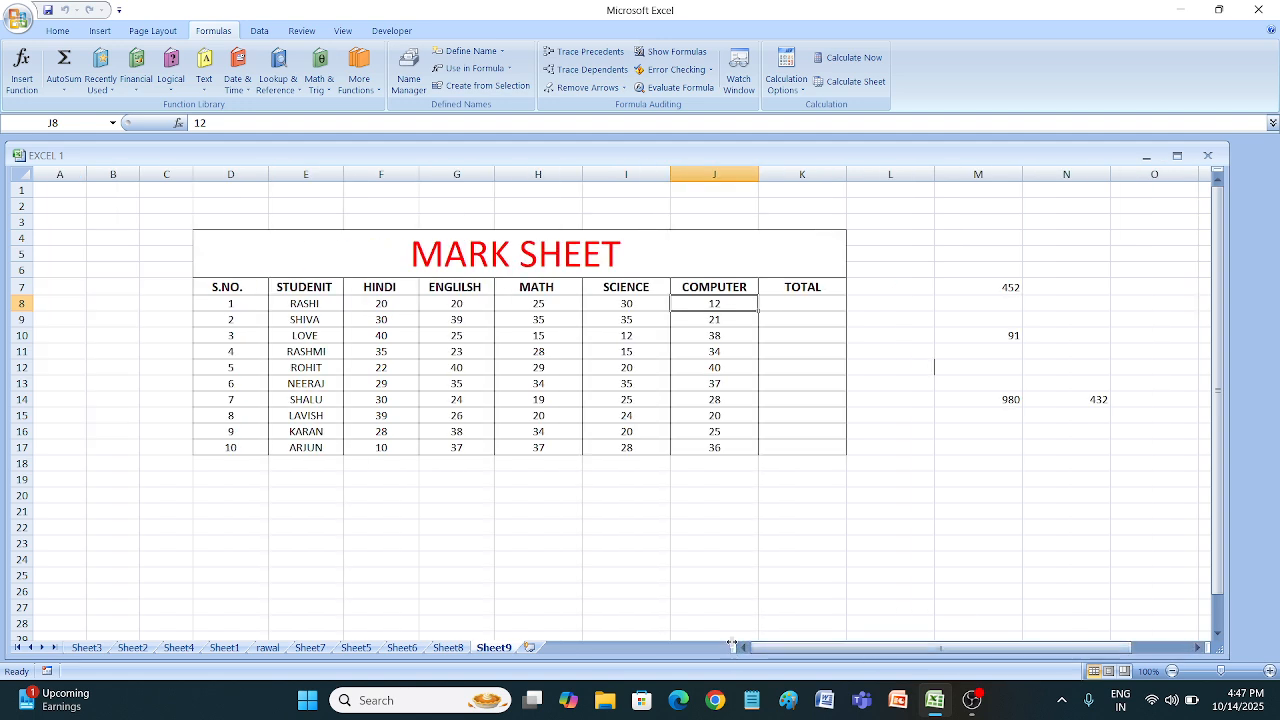
left_click(567, 497)
left_click(735, 510)
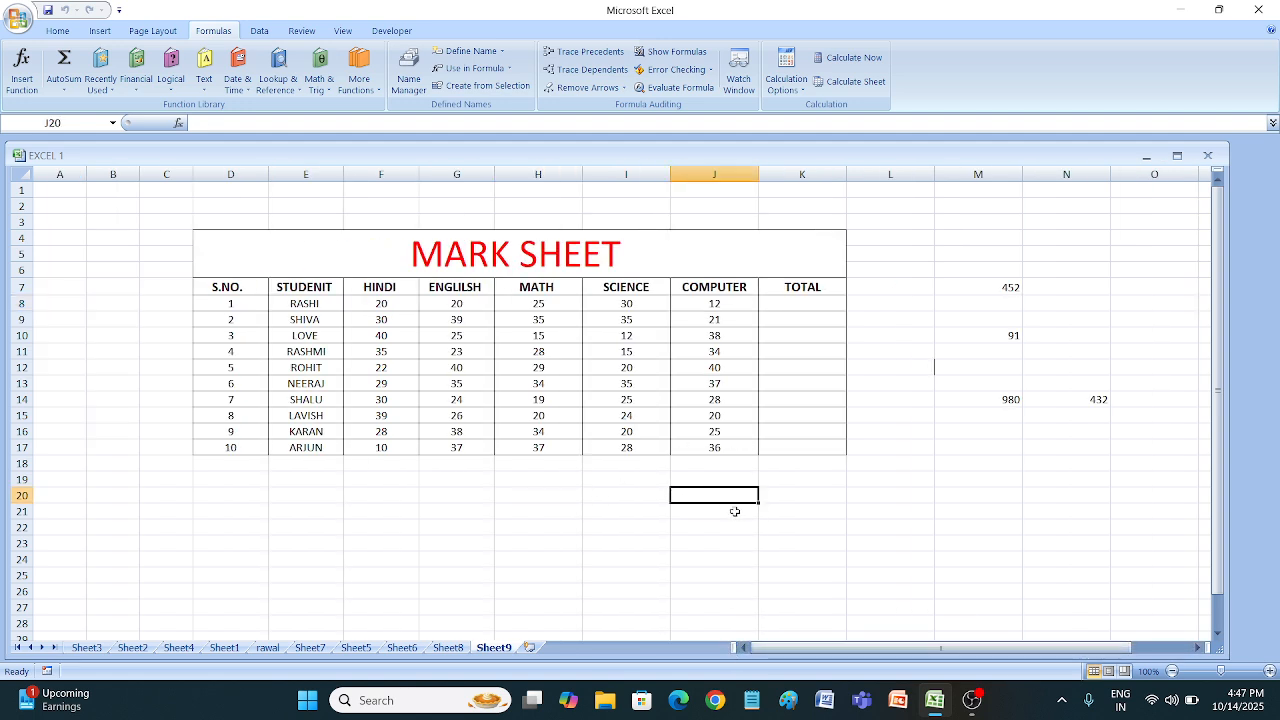
left_click(788, 480)
Enter a SUM formula over the marks in F8:J8 in the first TOTAL cell, K8.
left_click(815, 301)
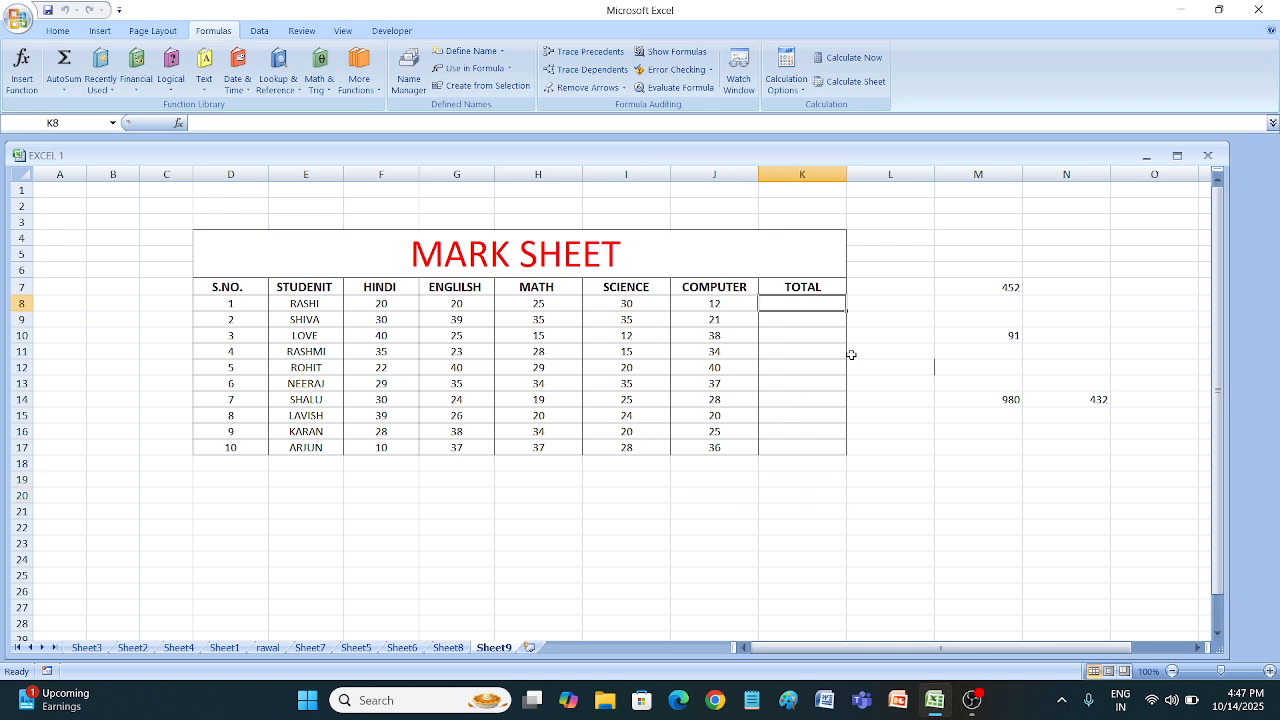
type("=sum")
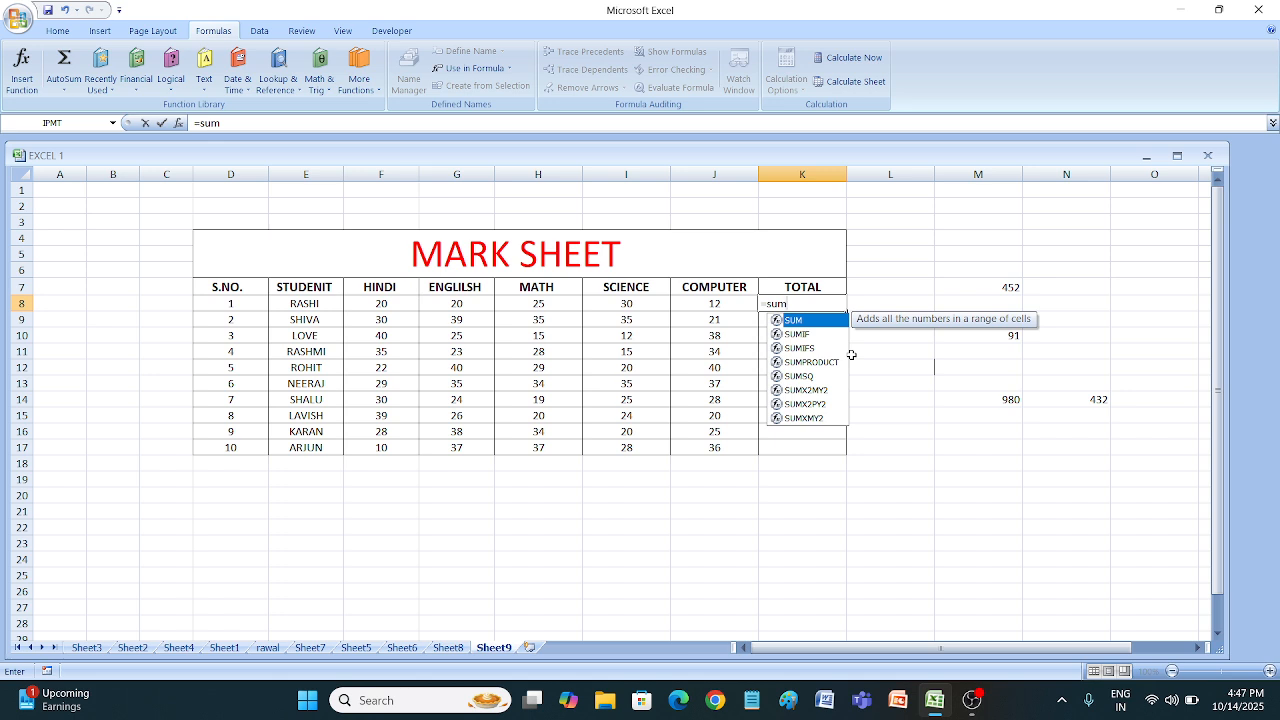
key("Tab")
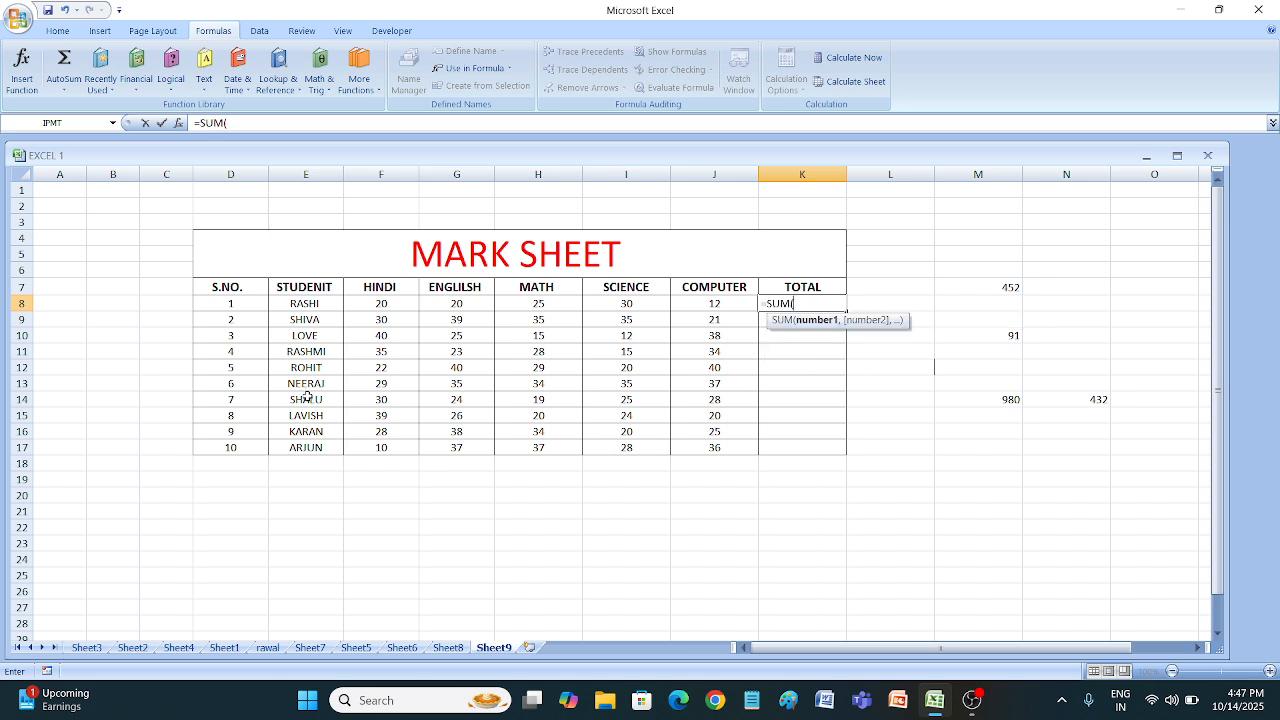
left_click(417, 302)
left_click_drag(418, 301, 714, 303)
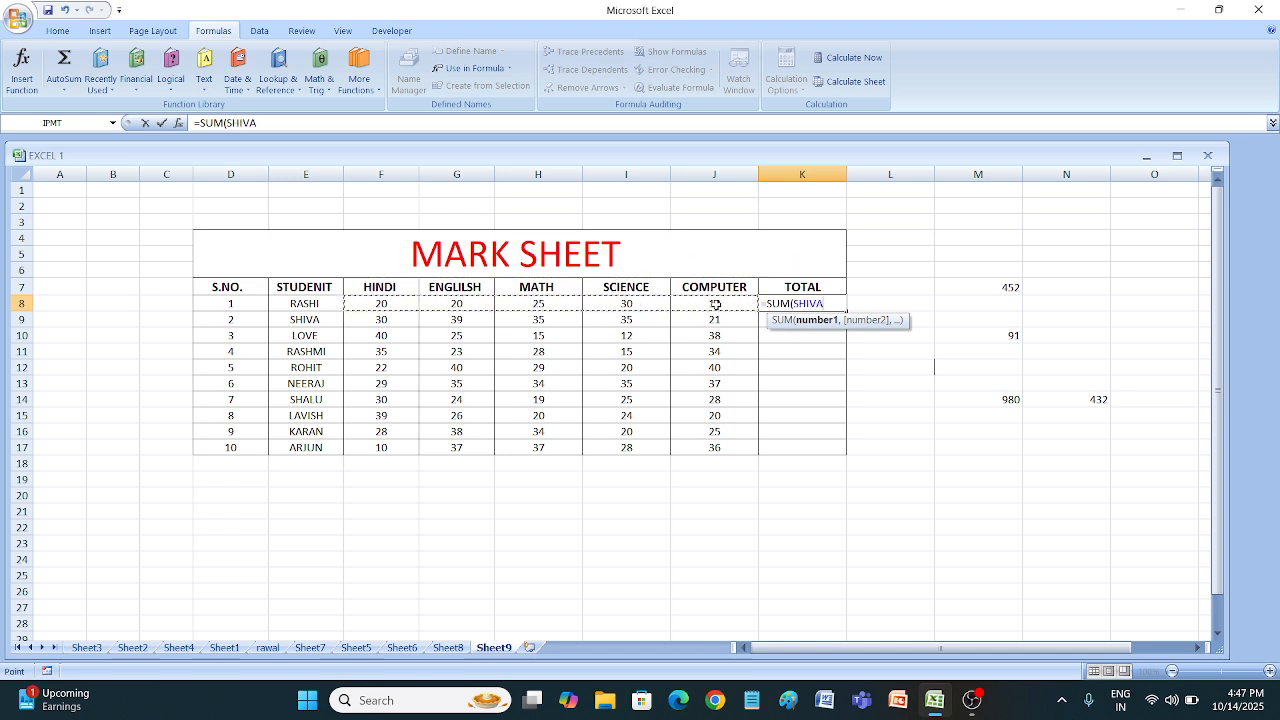
type(")")
key("Return")
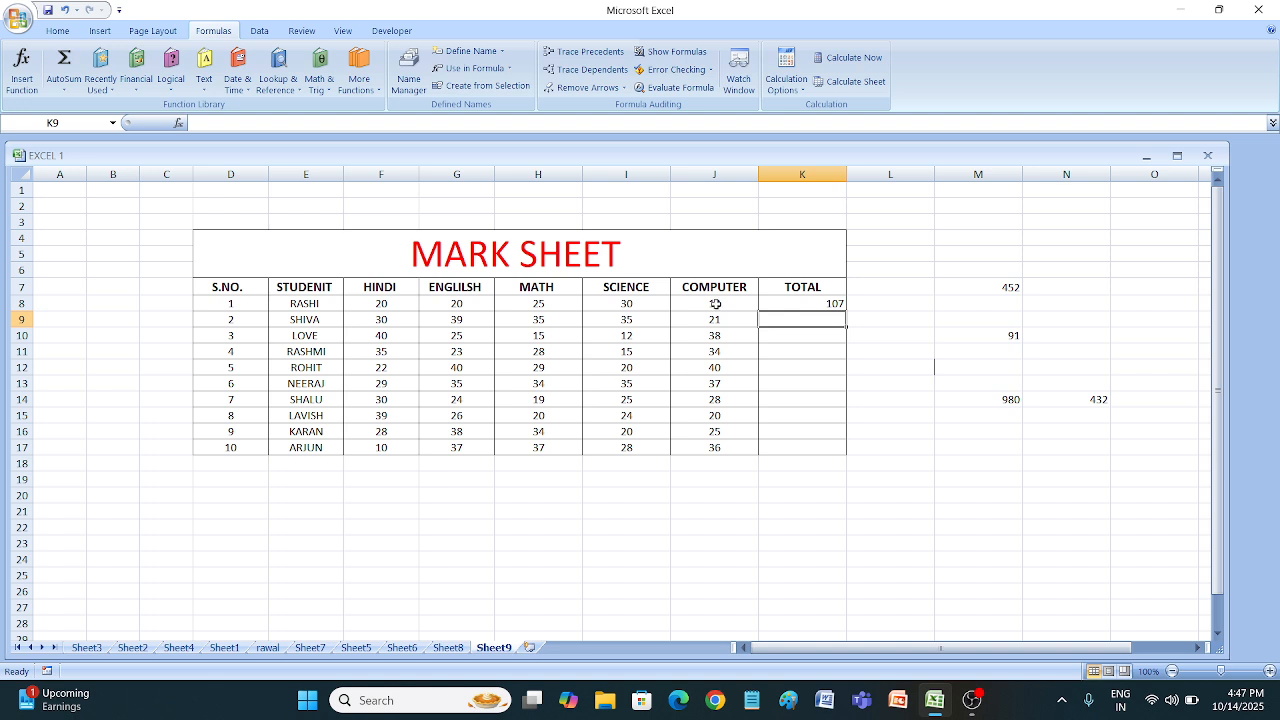
Fill the SUM formula from K8 down the TOTAL column to K17, and undo the fill.
left_click(764, 303)
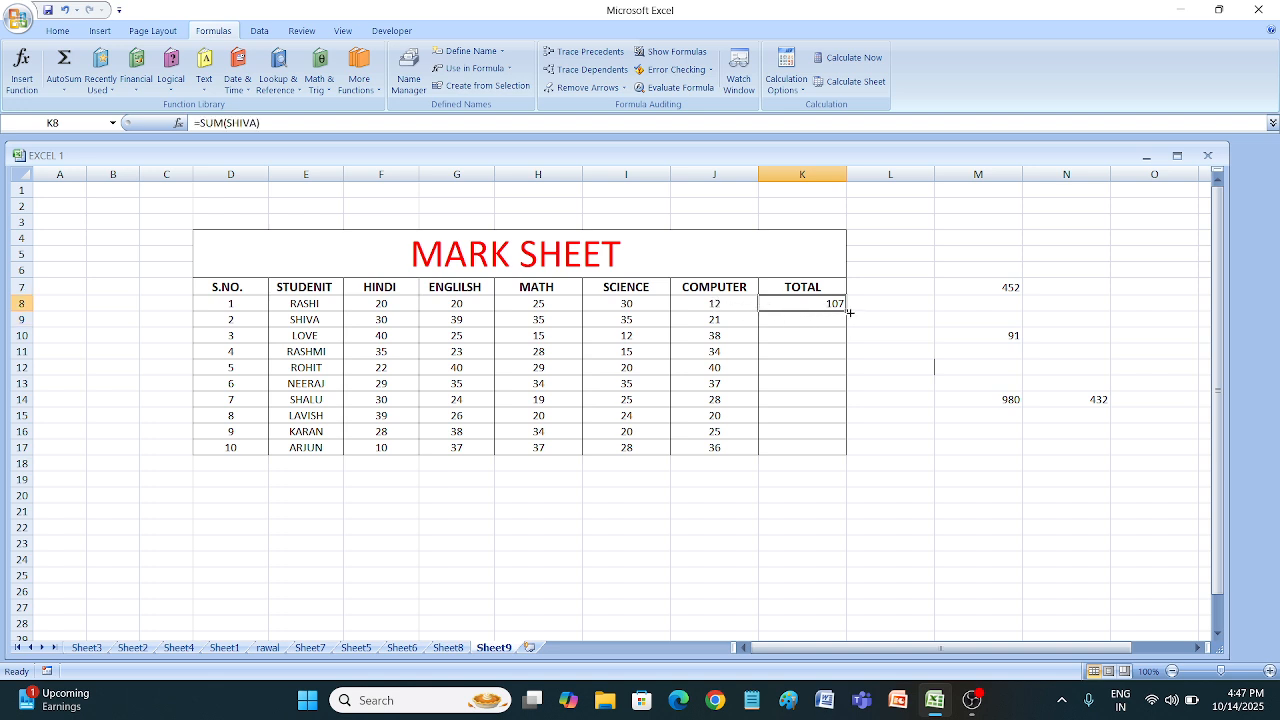
left_click_drag(849, 313, 851, 463)
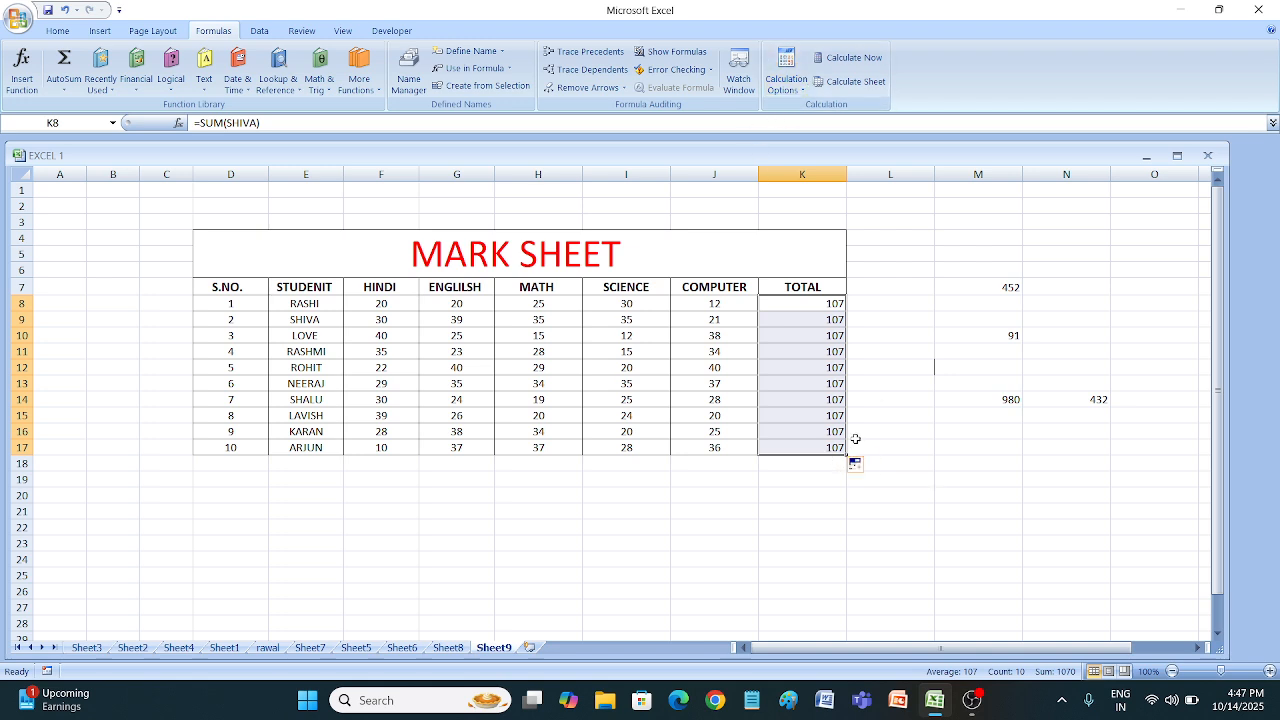
key("Return")
key("Return")
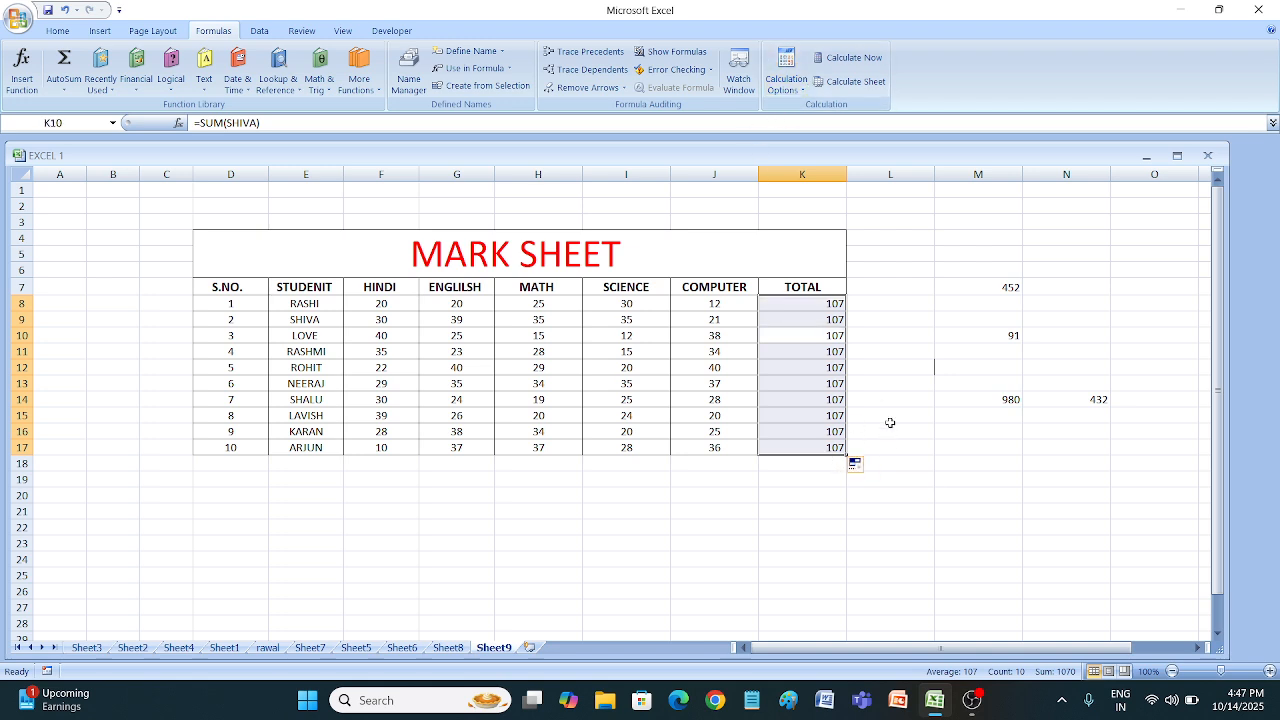
key("ctrl+z")
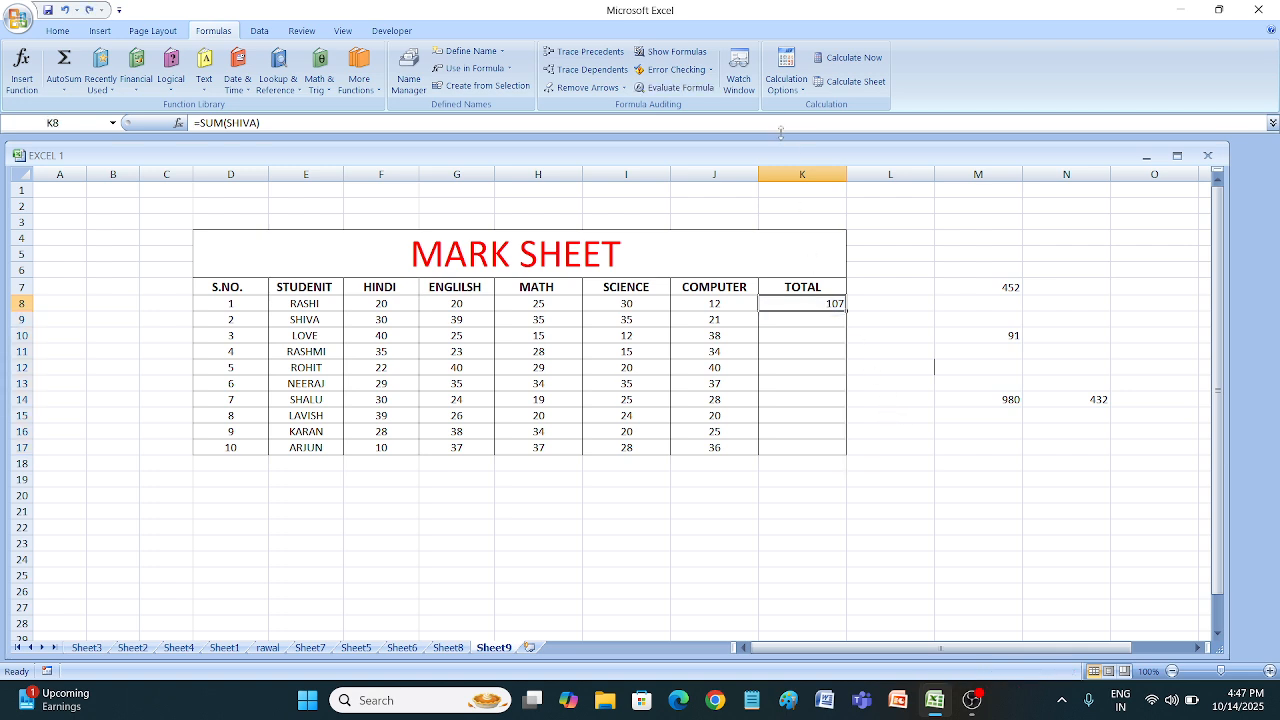
Set the workbook's calculation option to Automatic.
left_click(783, 88)
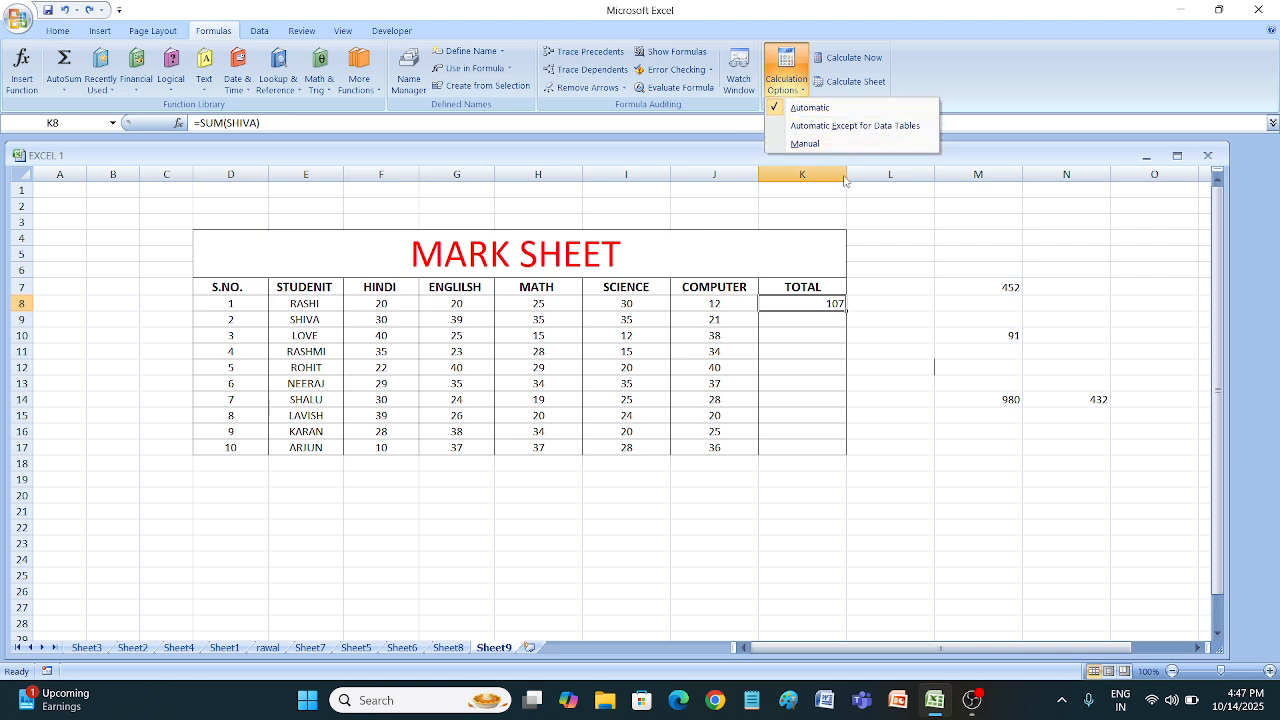
left_click(805, 107)
left_click(905, 405)
left_click(836, 292)
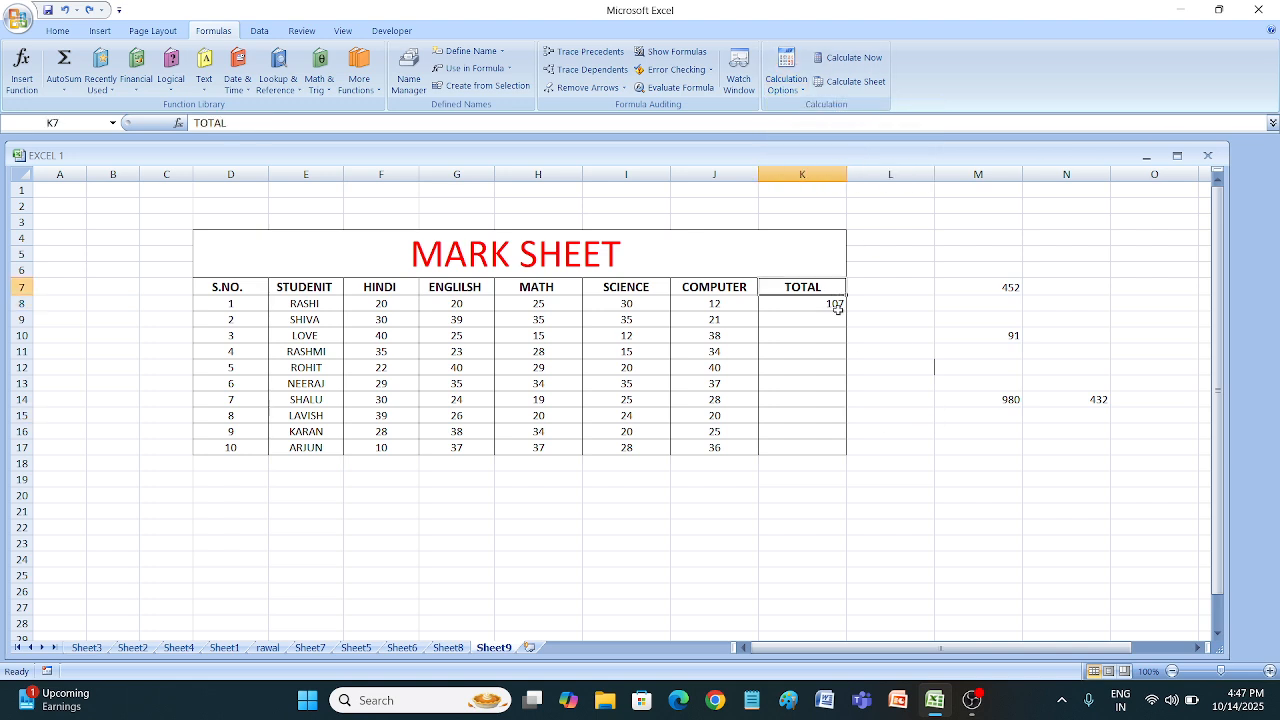
Remove the named-range argument and the rest of the SUM formula from K8, leaving the cell empty.
left_click(834, 308)
double_click(832, 306)
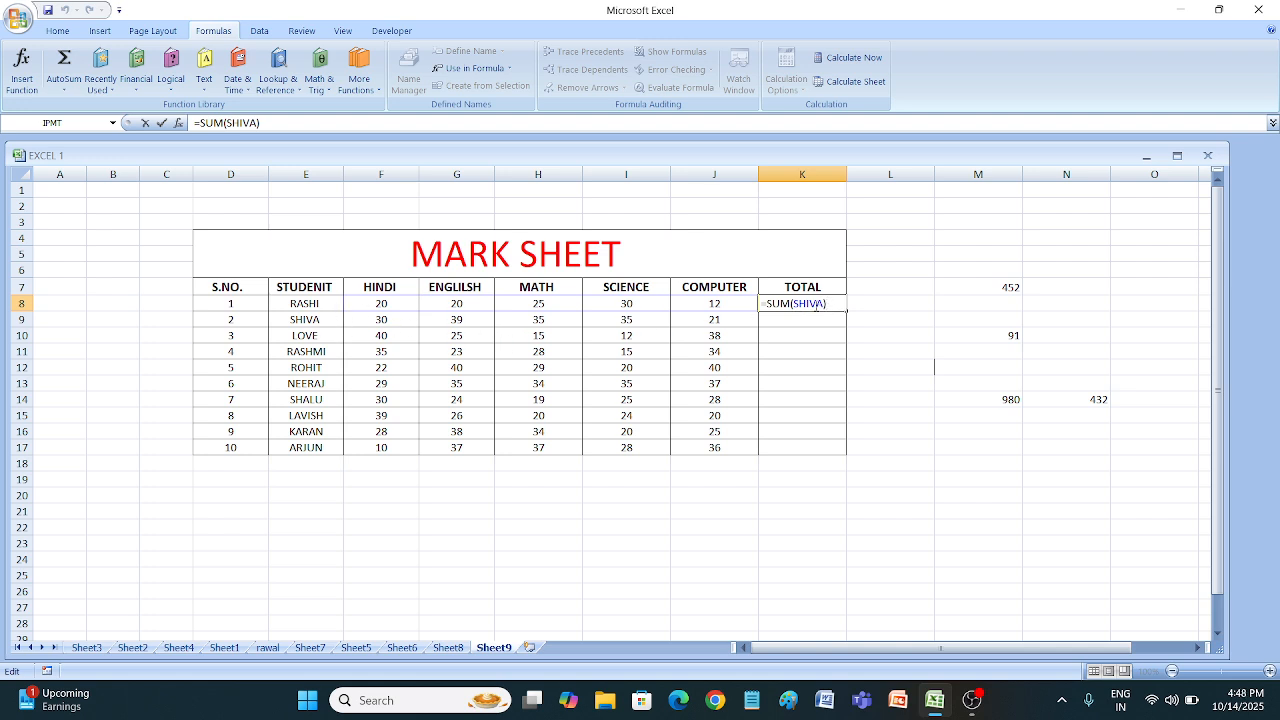
left_click_drag(822, 303, 791, 306)
key("BackSpace")
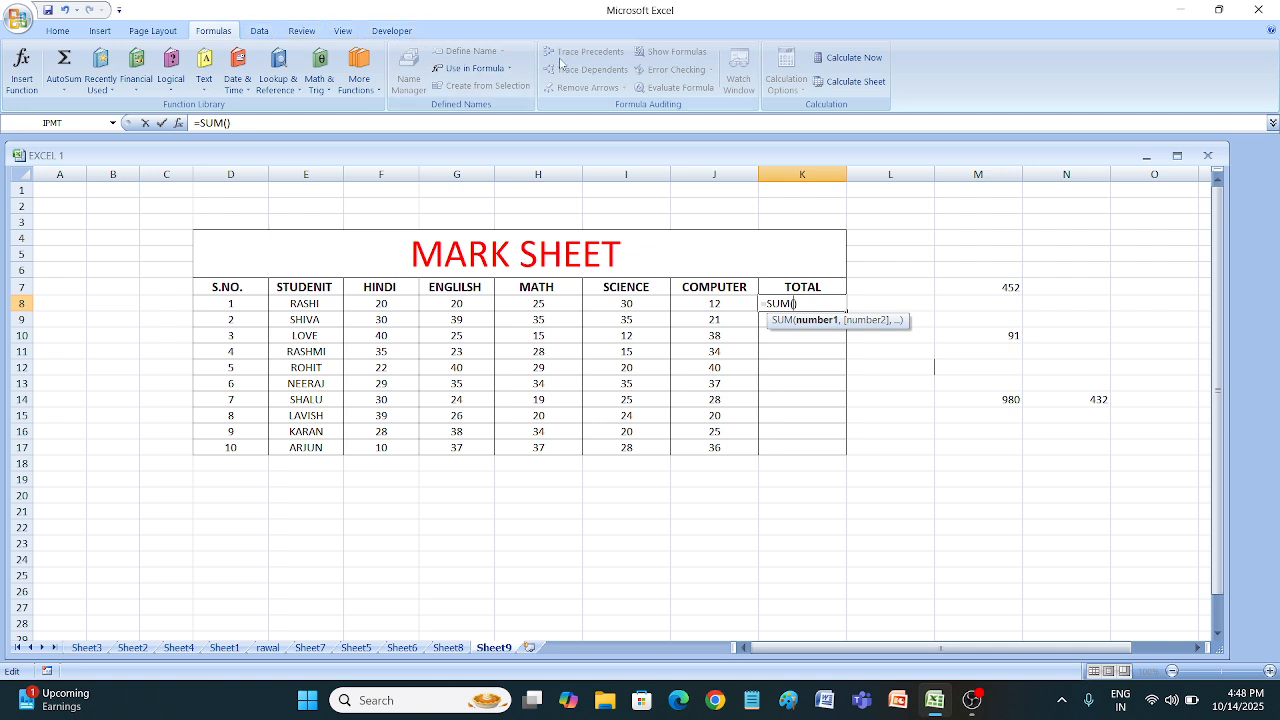
left_click(830, 382)
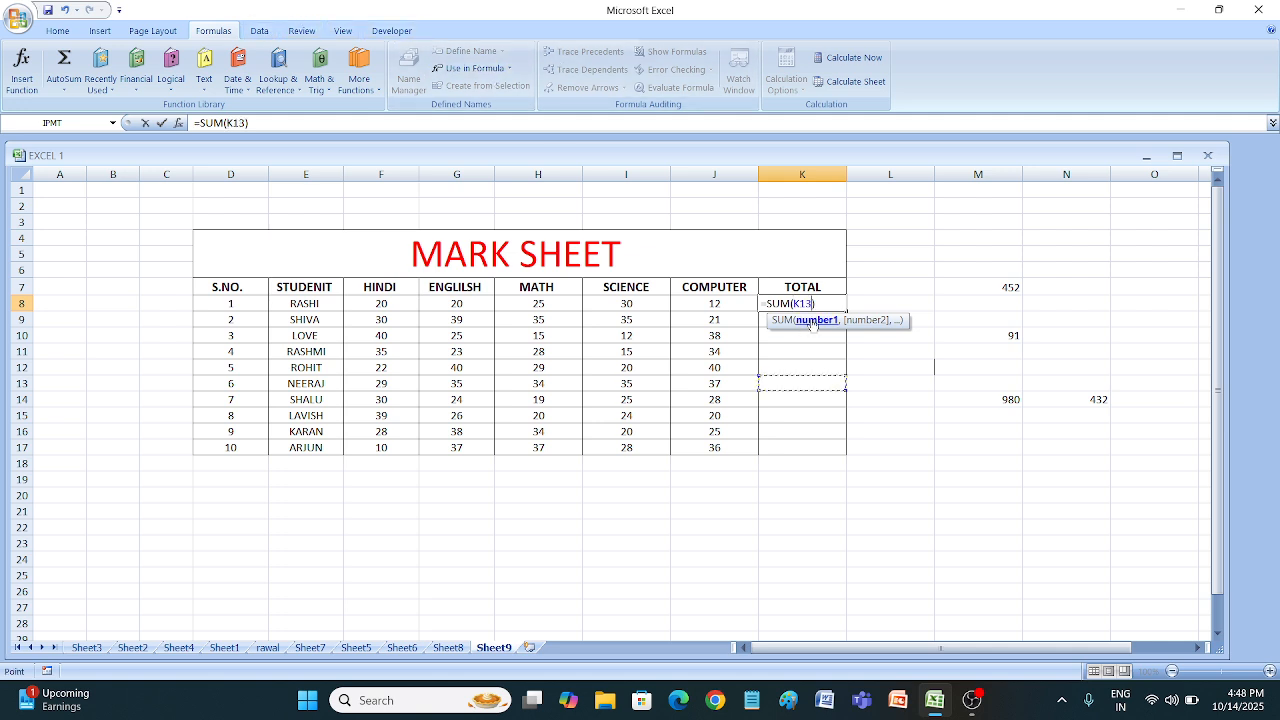
key("BackSpace")
key("BackSpace")
key("BackSpace")
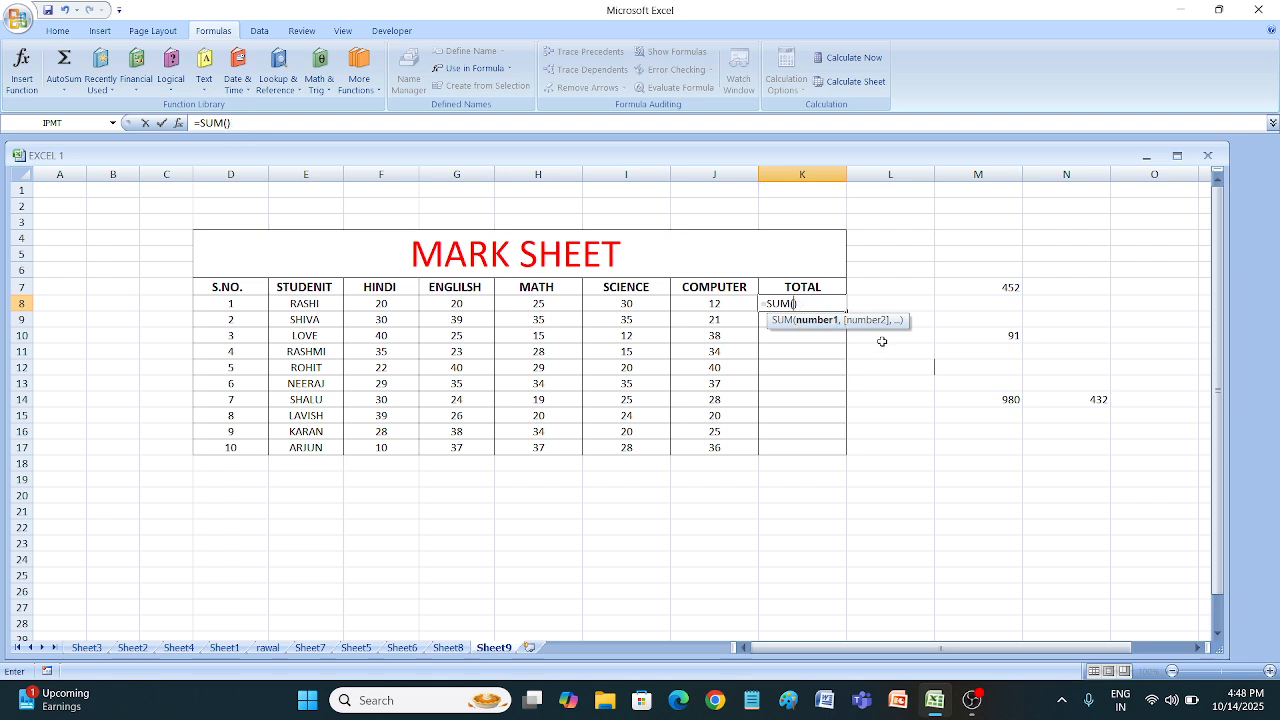
left_click(894, 284)
key("BackSpace")
key("BackSpace")
key("BackSpace")
key("BackSpace")
key("BackSpace")
key("BackSpace")
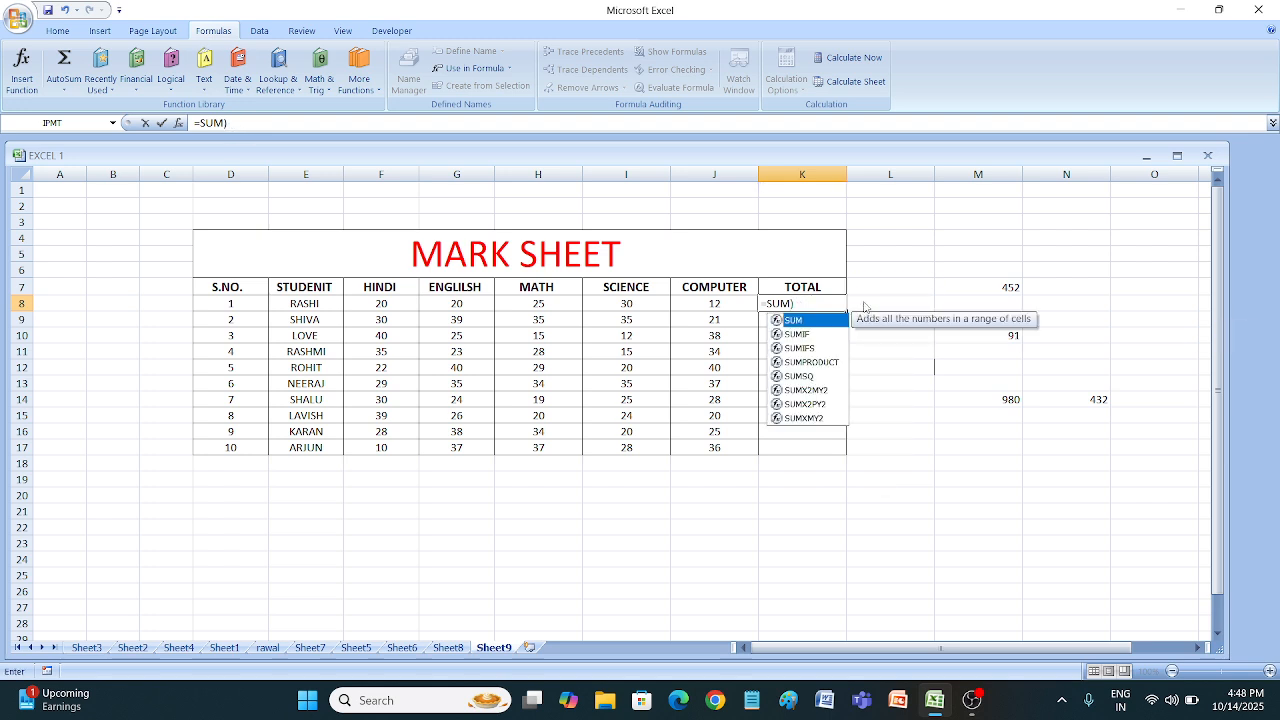
key("BackSpace")
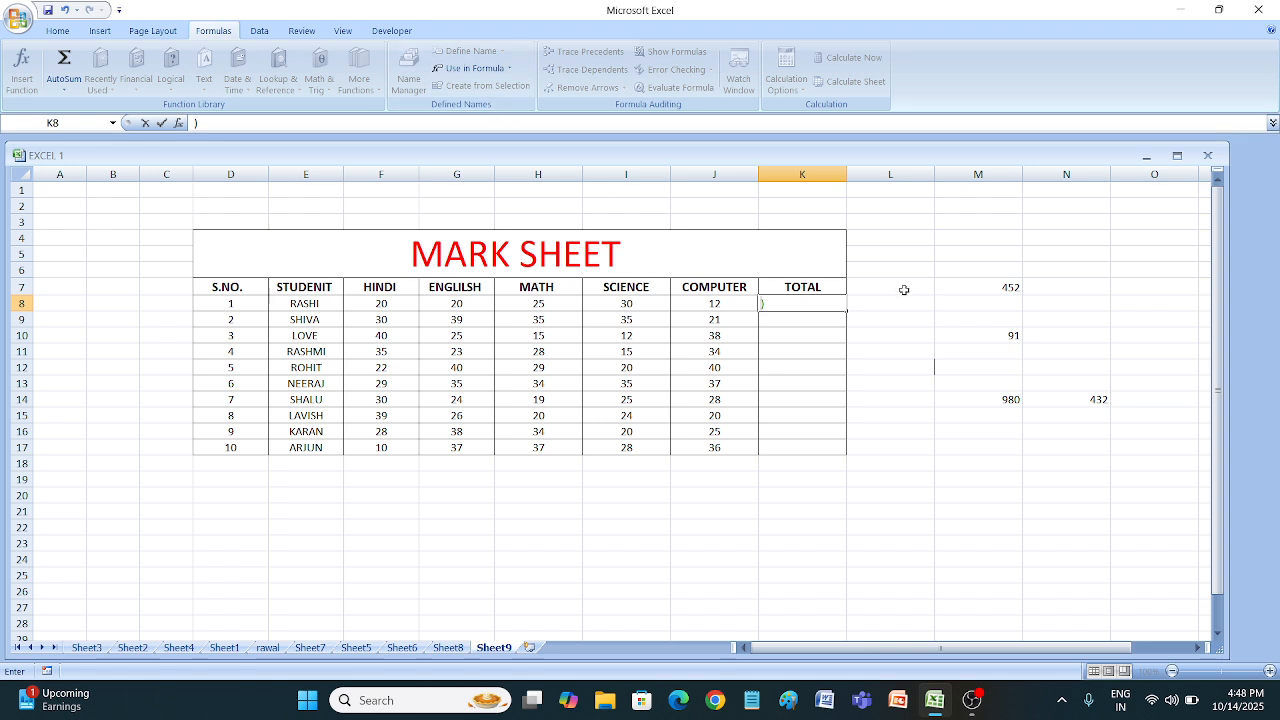
key("Delete")
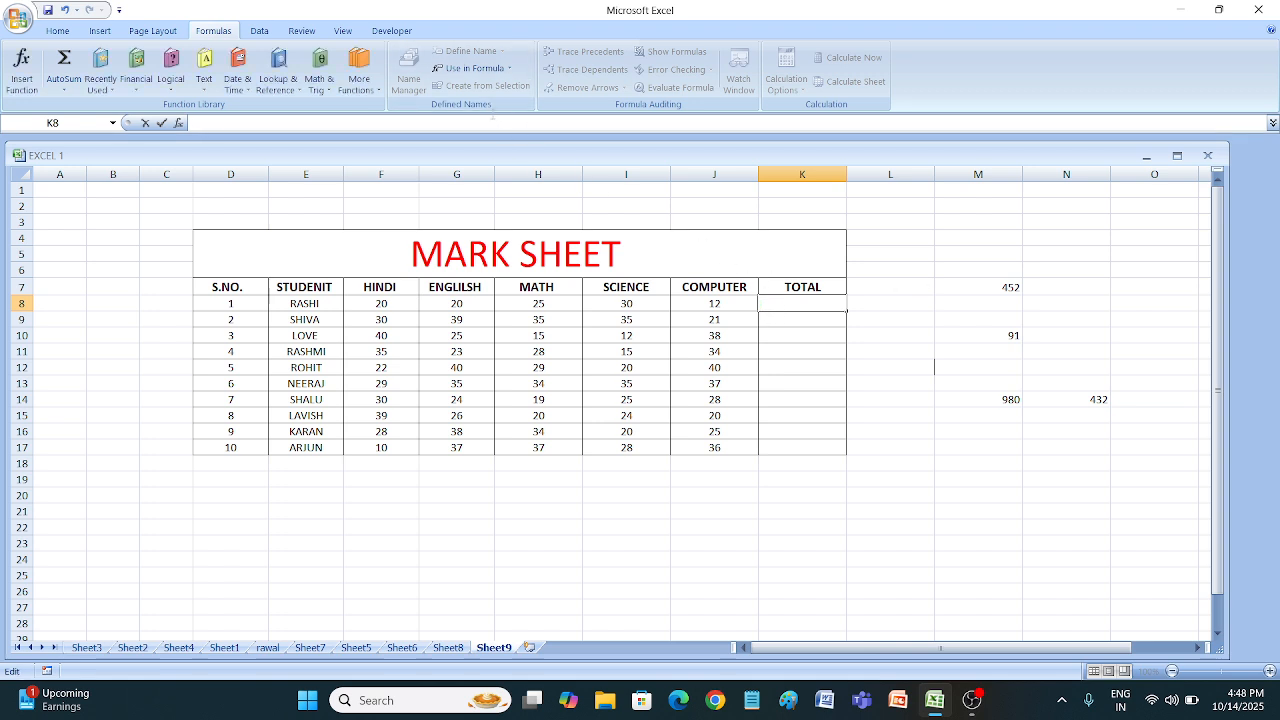
left_click(713, 306)
left_click(463, 50)
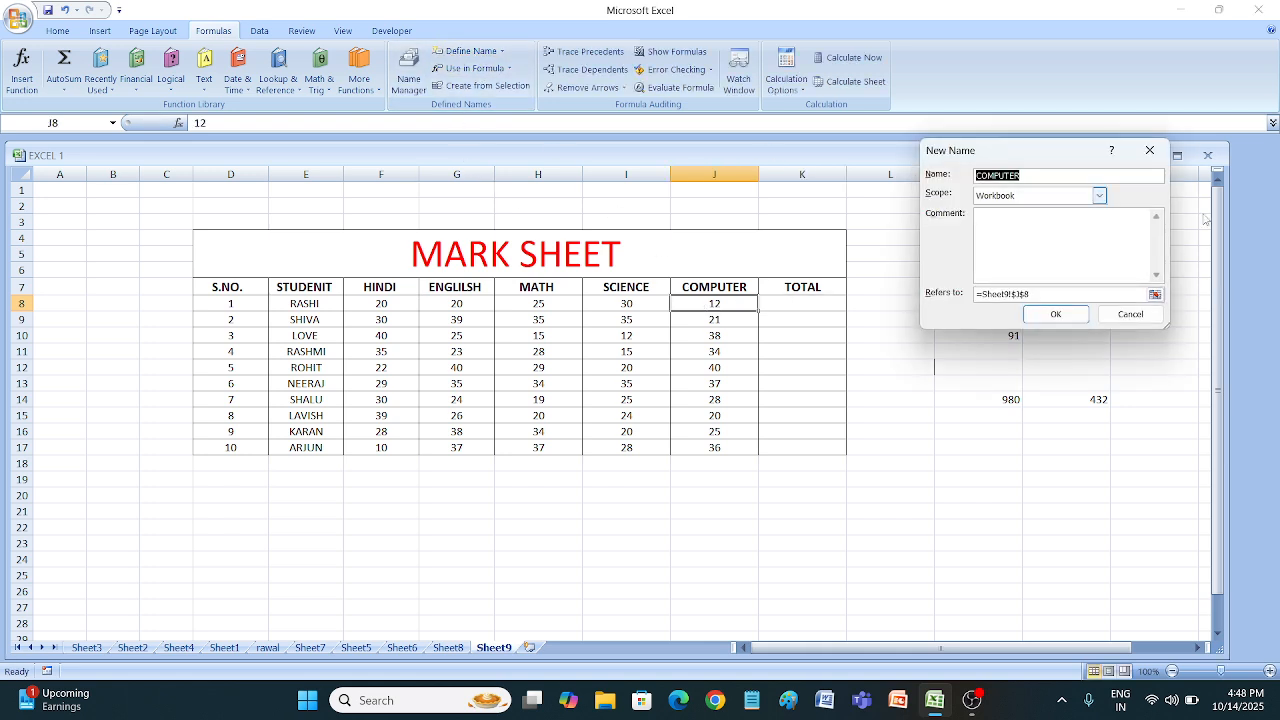
left_click(1150, 151)
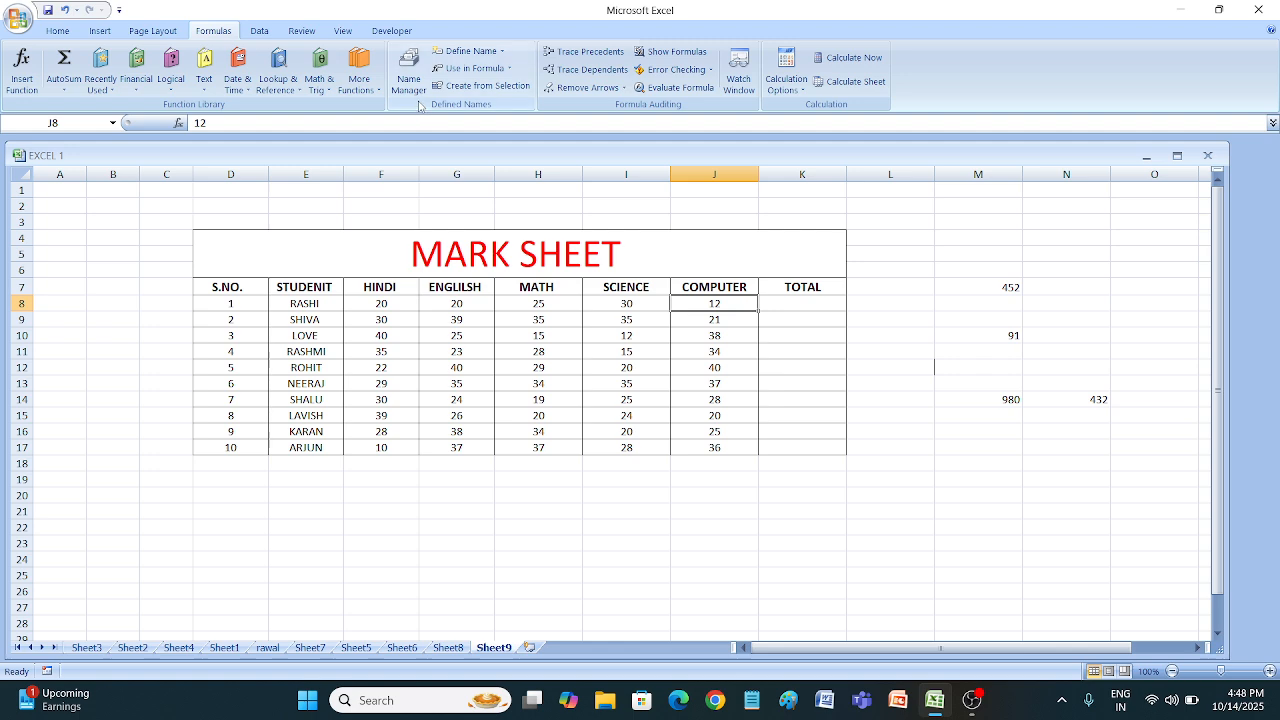
Delete the workbook's defined names that refer to F8:J8 and F14:J14 on Sheet9.
left_click(409, 72)
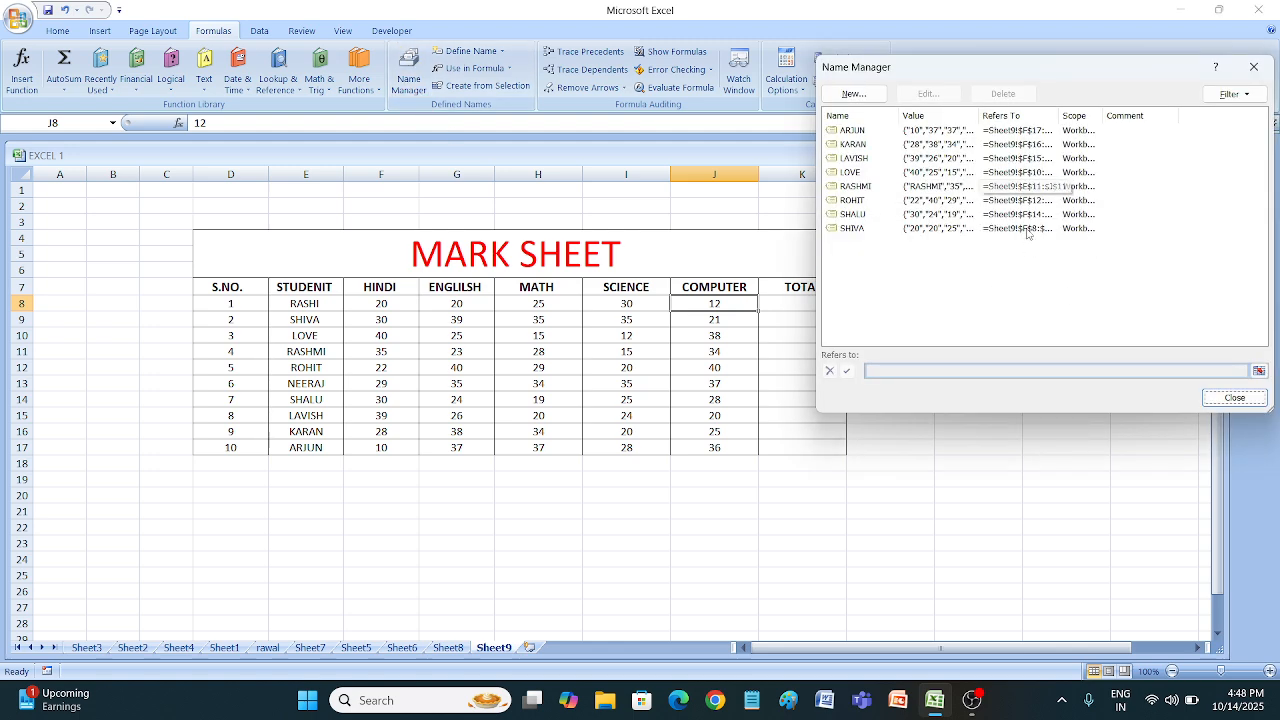
left_click(1062, 228)
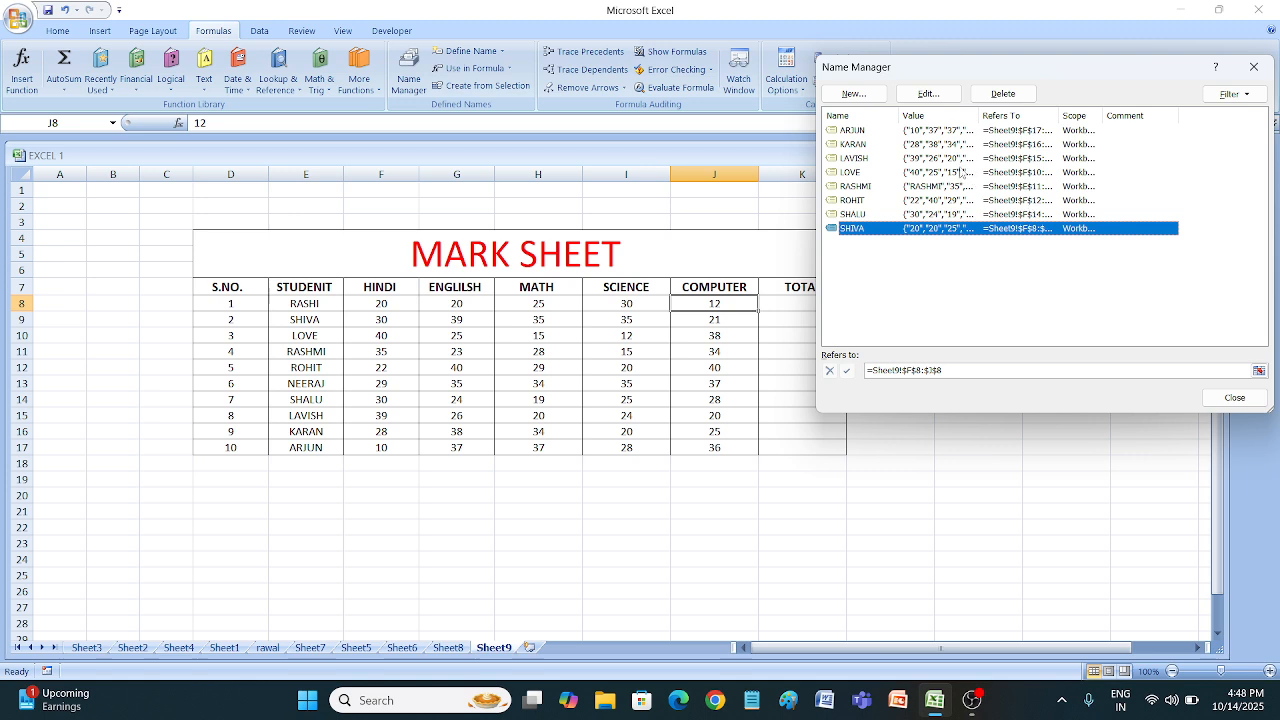
left_click(1003, 93)
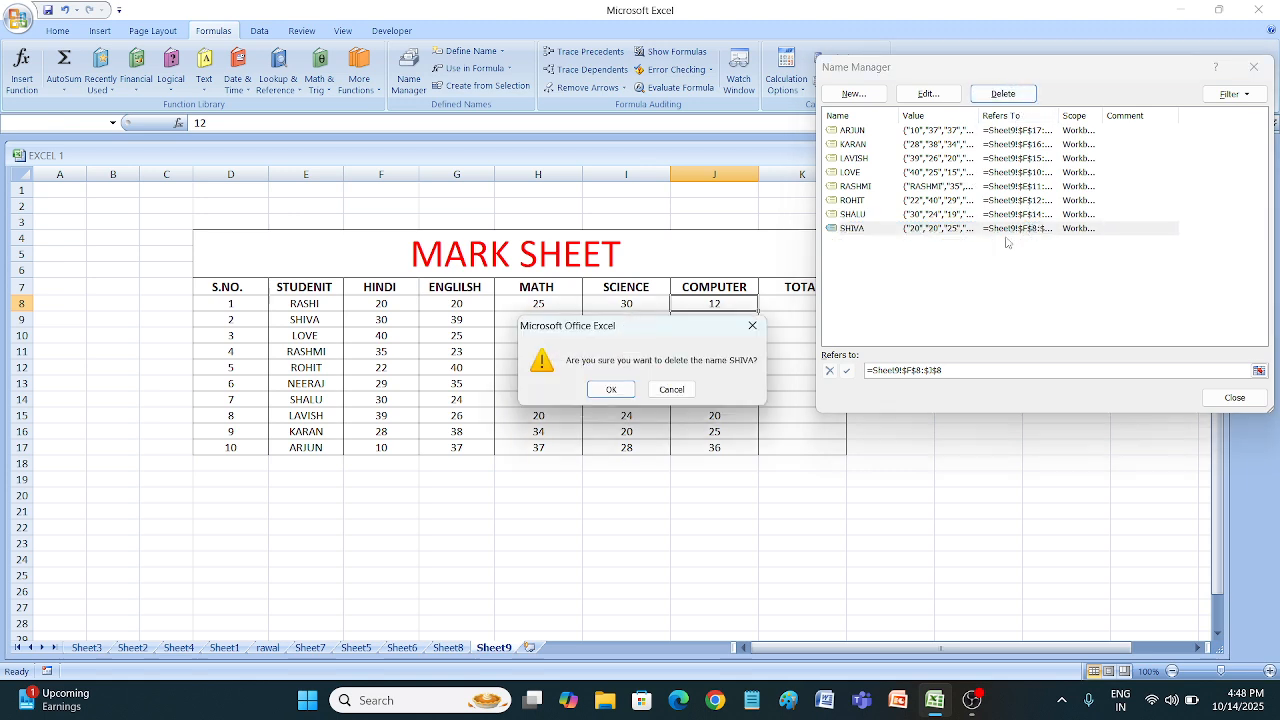
left_click(614, 392)
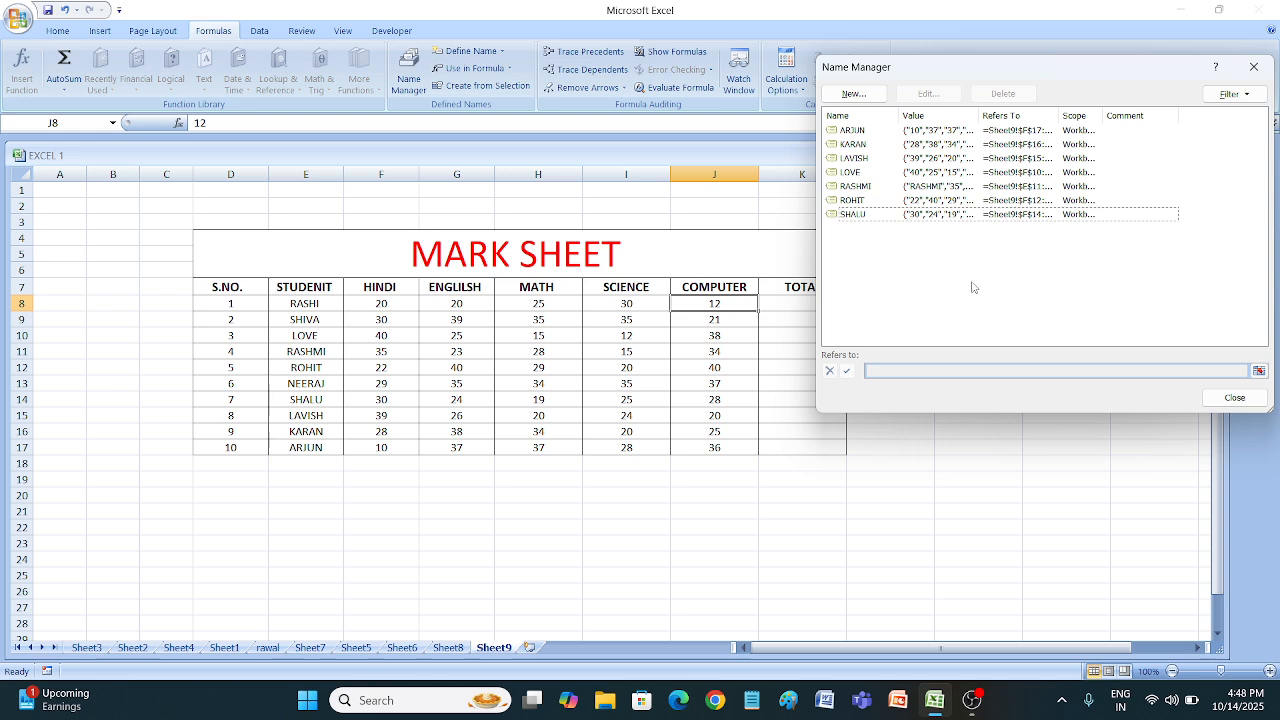
left_click(1034, 214)
left_click(1003, 93)
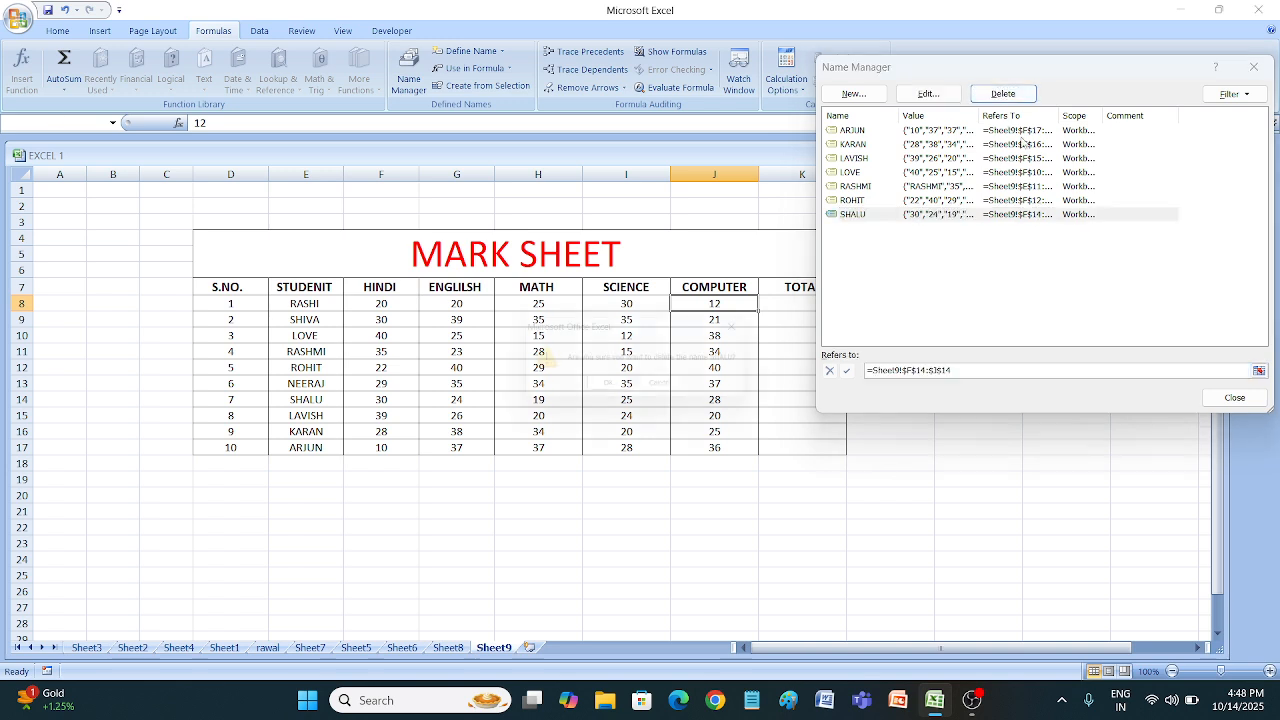
left_click(609, 390)
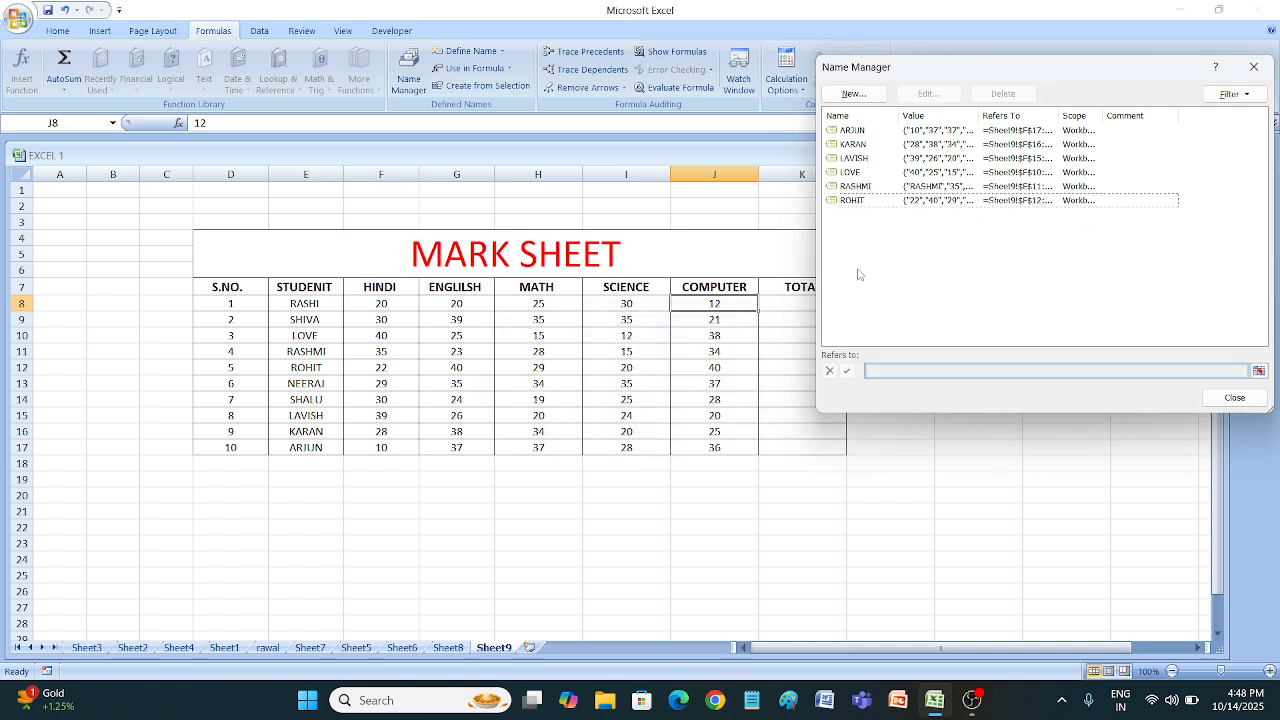
Delete the defined names that refer to the marks in row 12 and row 11.
left_click(980, 200)
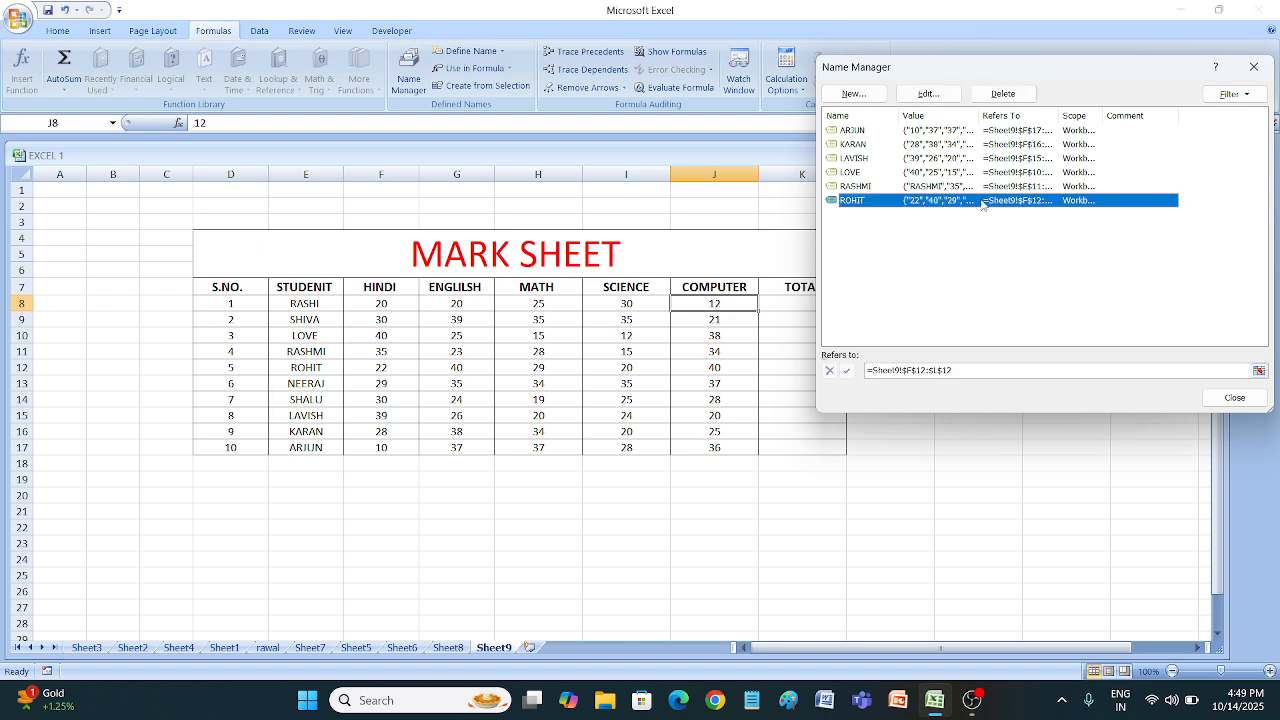
left_click(1003, 93)
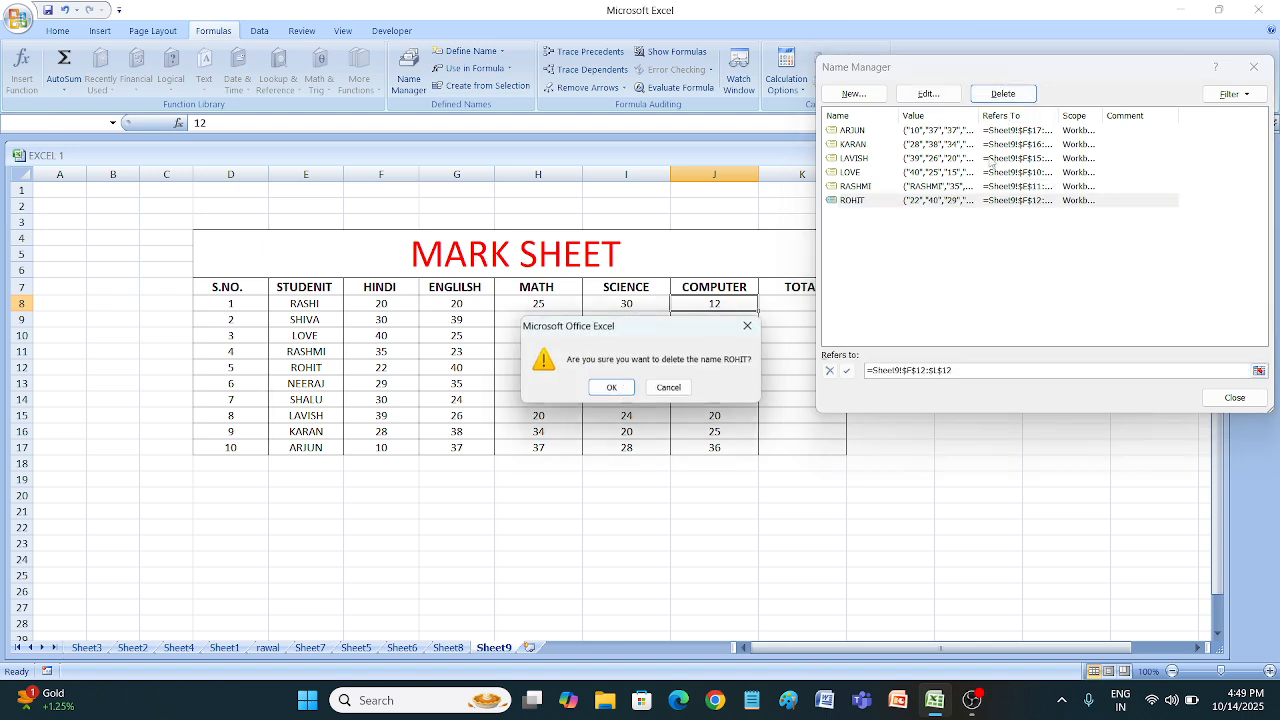
left_click(611, 387)
left_click(962, 187)
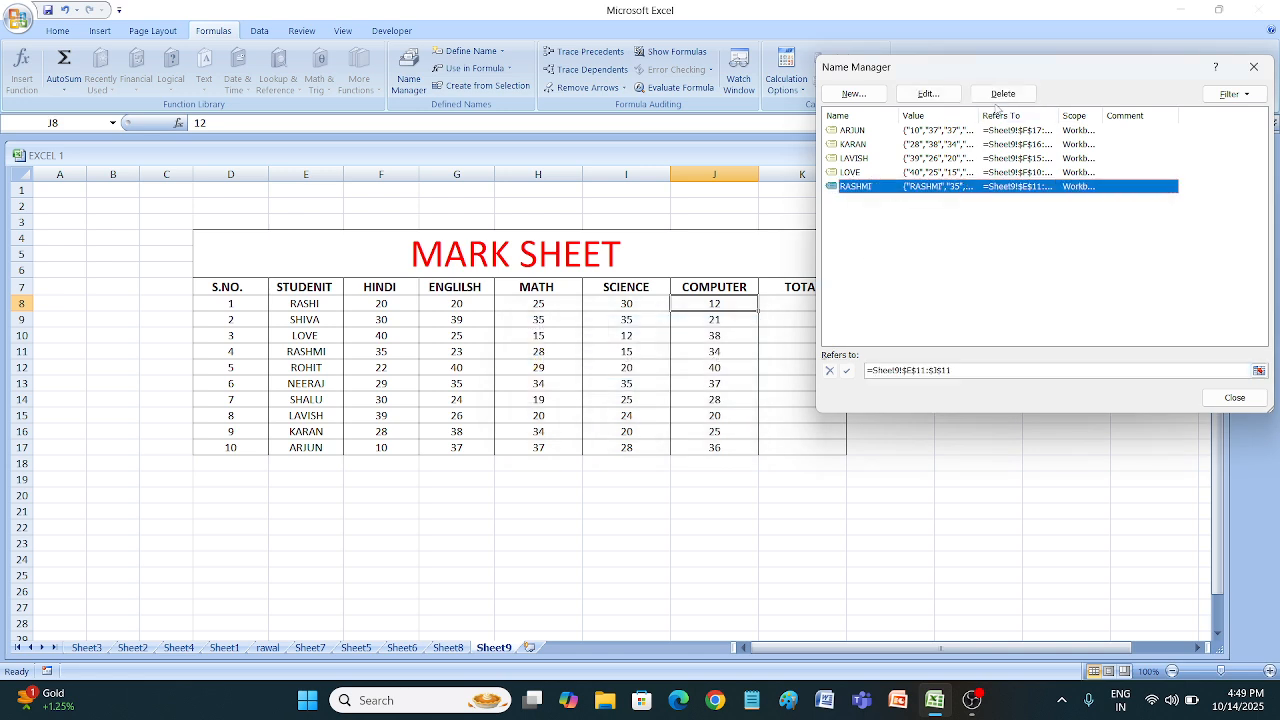
left_click(1002, 94)
left_click(611, 388)
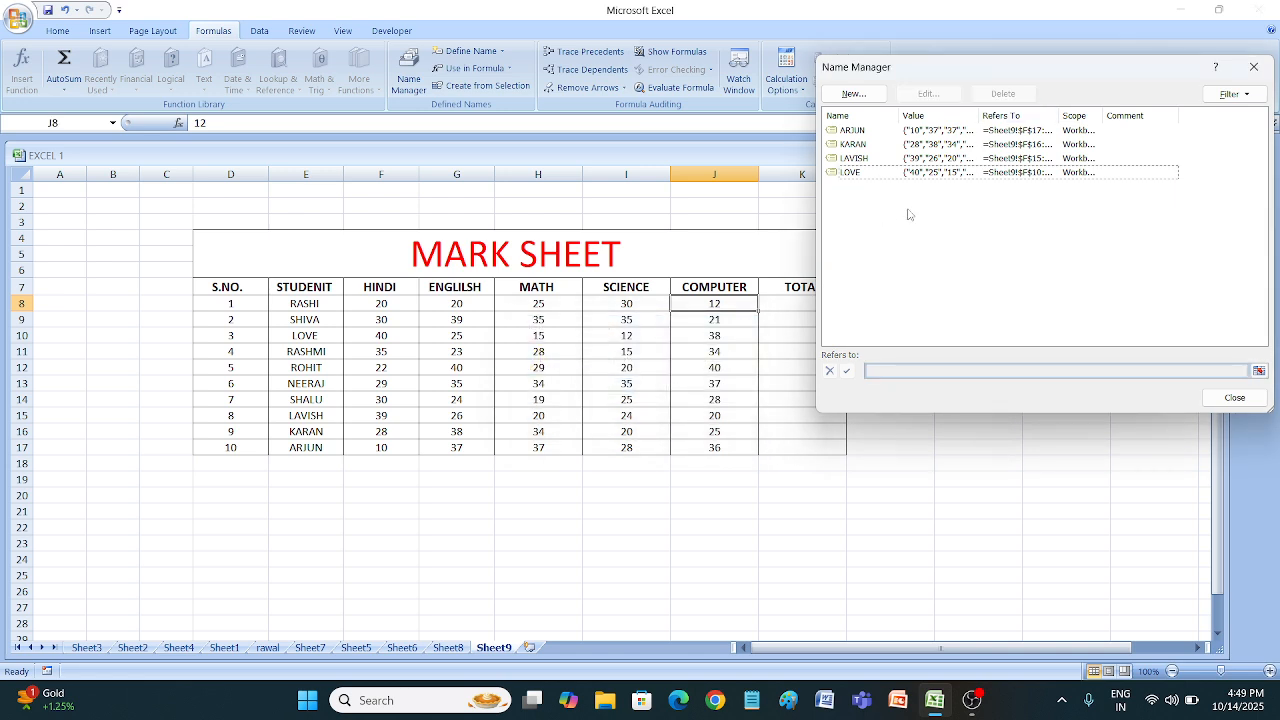
Delete the defined name for row 10 and the three remaining names for rows 15 to 17, and close the Name Manager.
left_click(944, 173)
left_click(1003, 93)
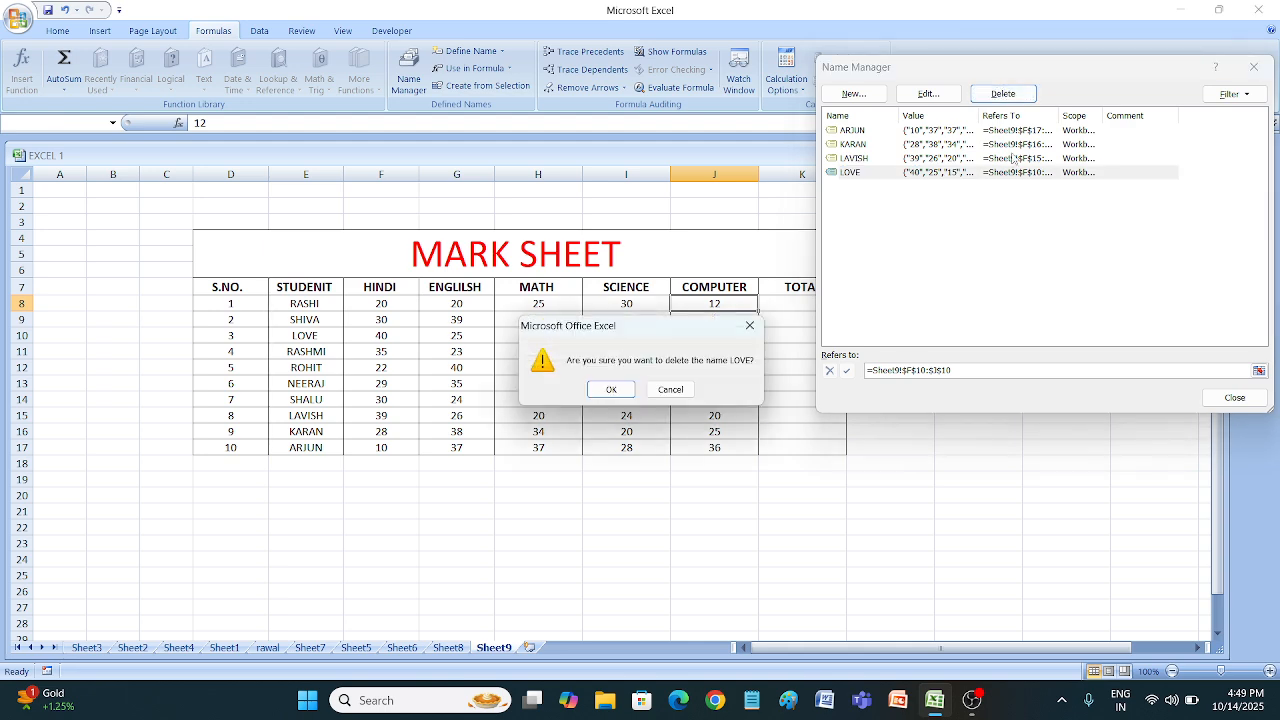
left_click(610, 392)
left_click_drag(1013, 177, 905, 132)
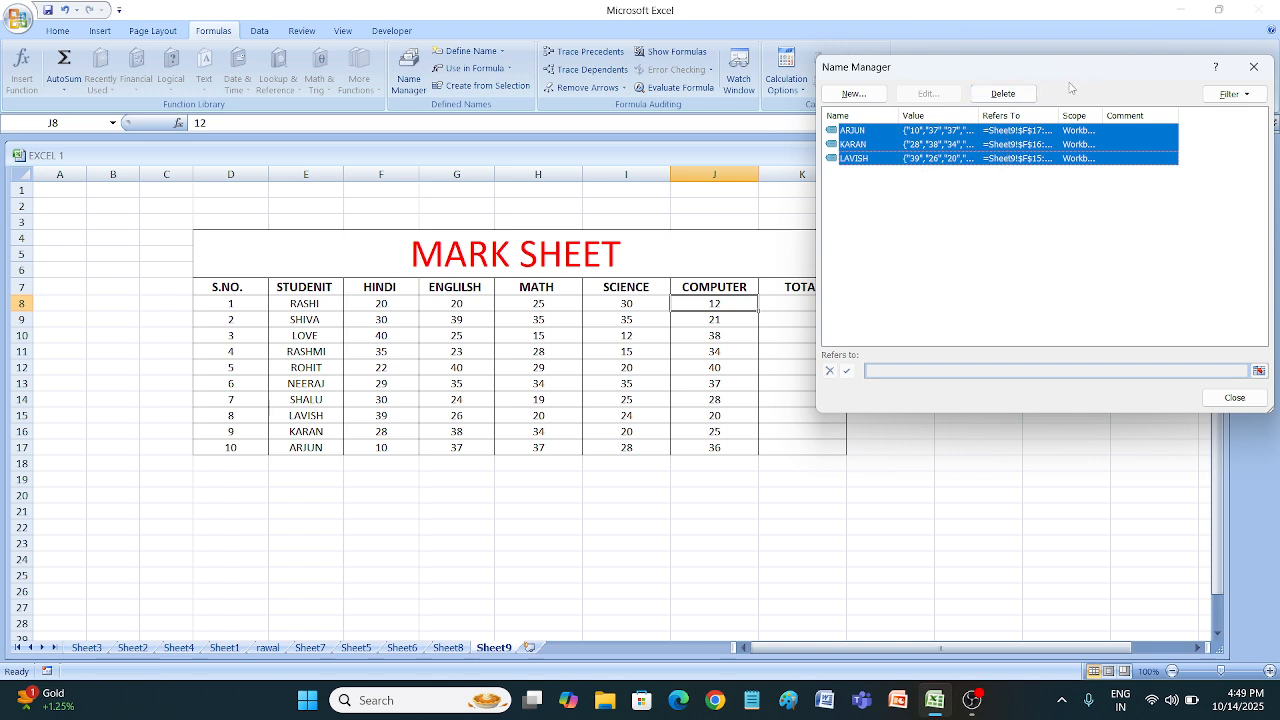
left_click(1015, 98)
left_click(613, 390)
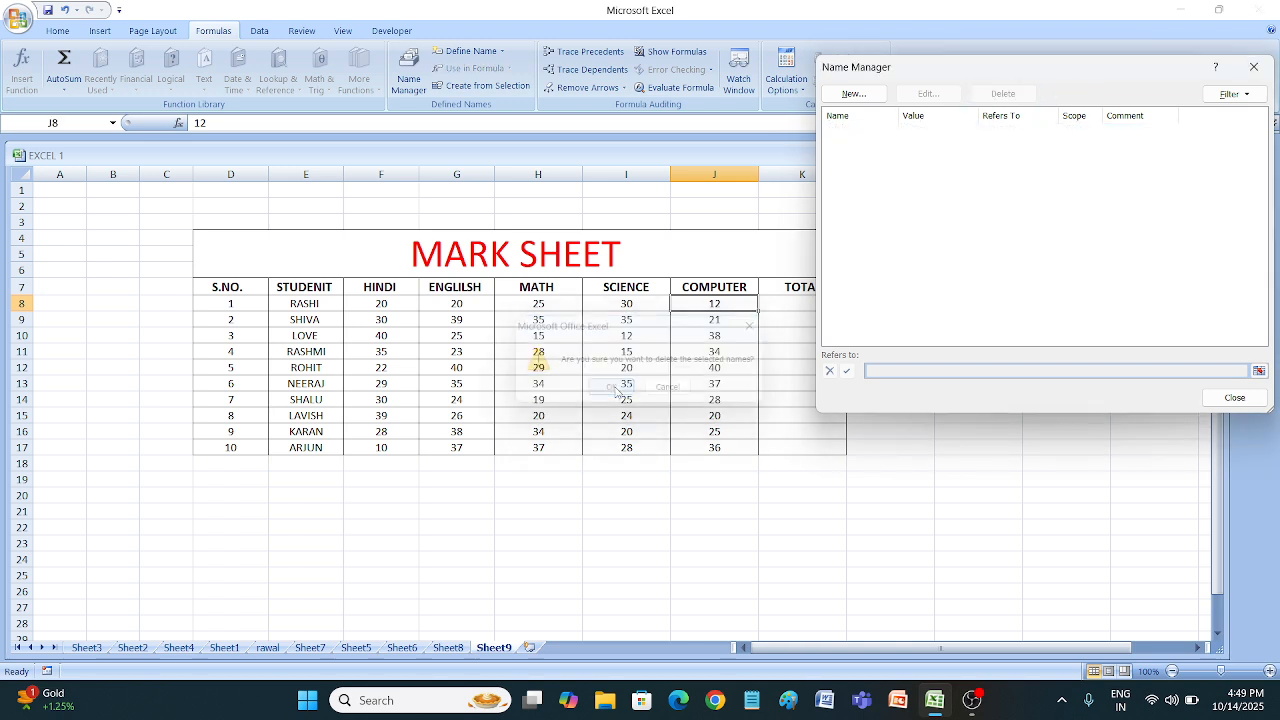
left_click(1251, 68)
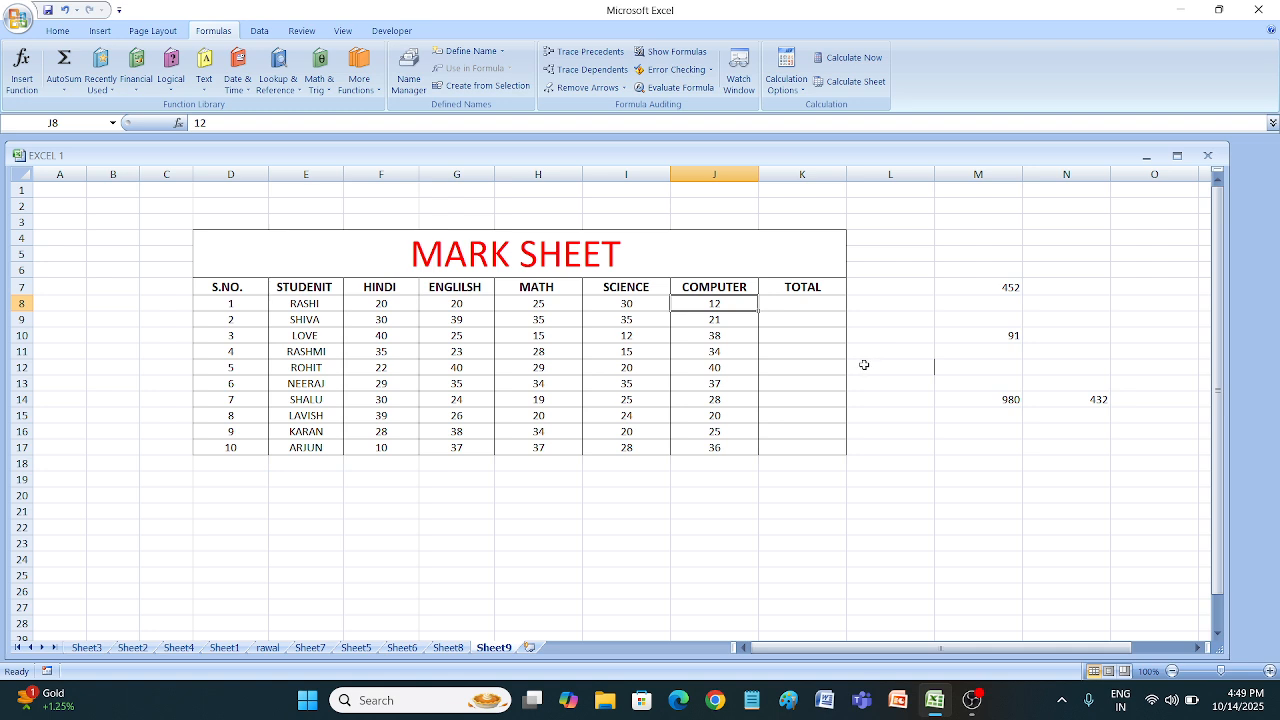
Enter the formula =SUM(F8:J8) in the first TOTAL cell, K8.
left_click(825, 309)
type("=sum")
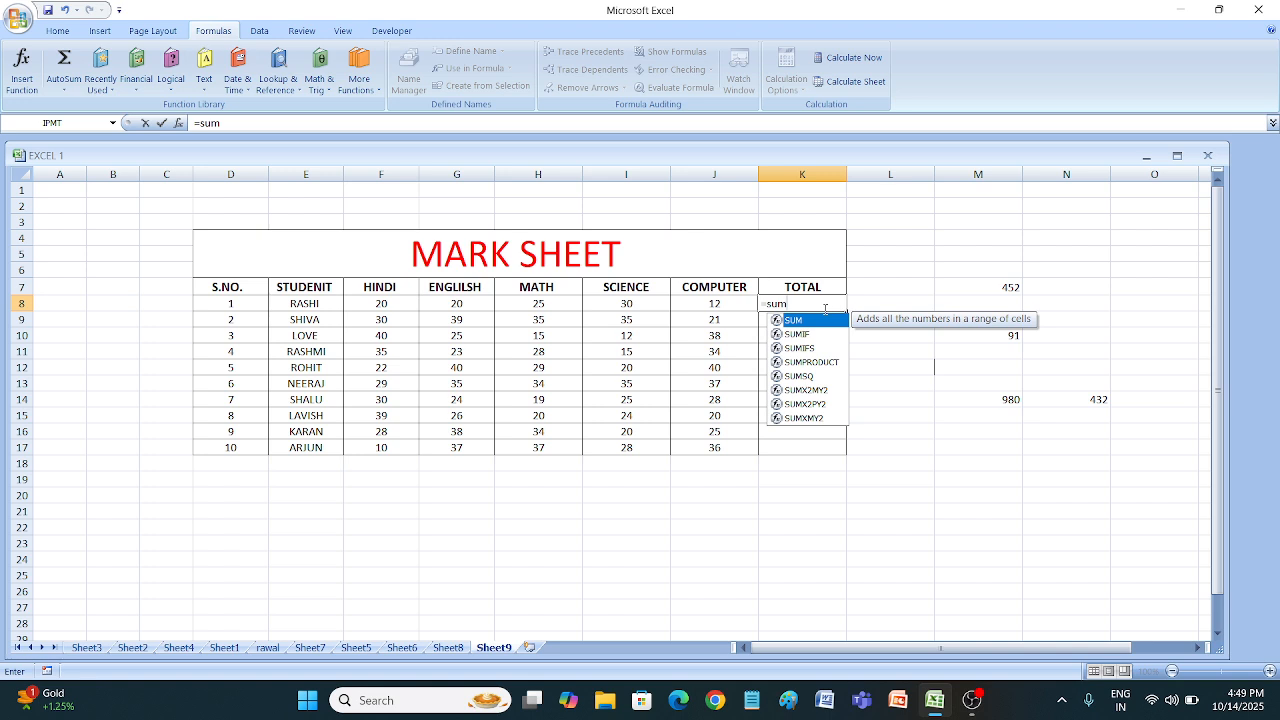
key("Tab")
left_click_drag(394, 304, 740, 312)
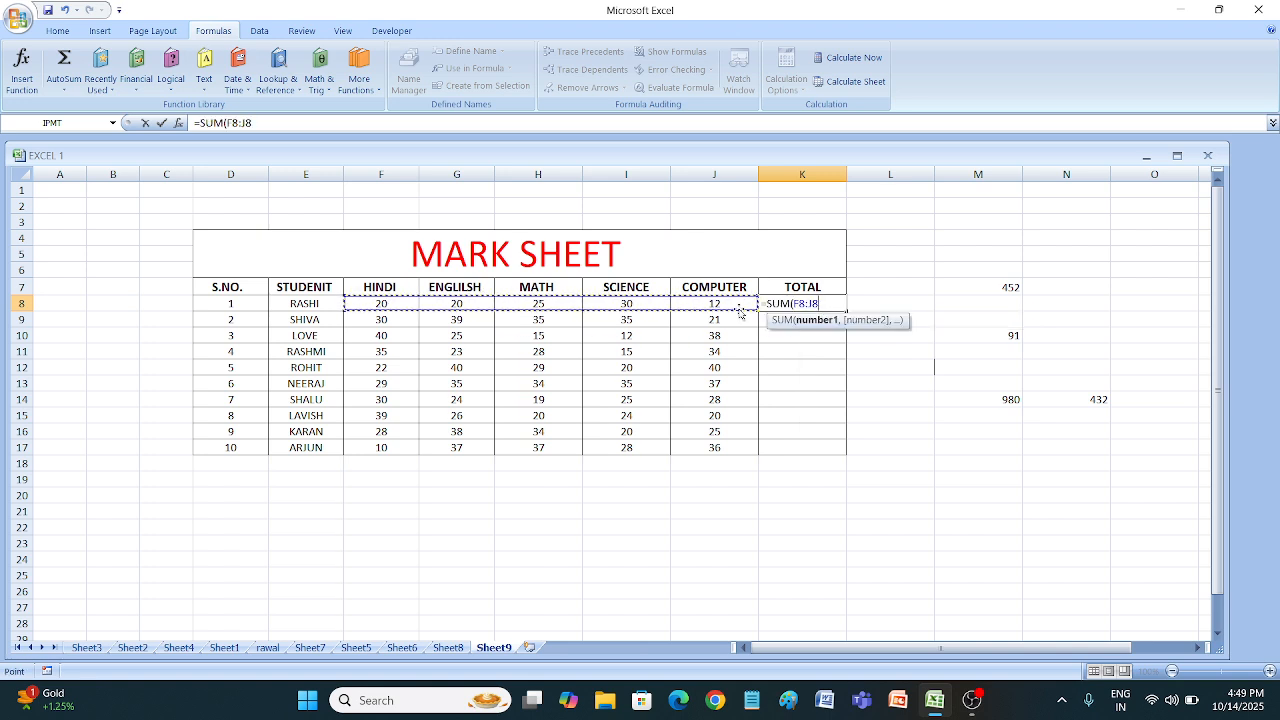
type(")")
key("Return")
Fill the SUM formula from K8 down the TOTAL column to K17, and deselect the range.
left_click(812, 306)
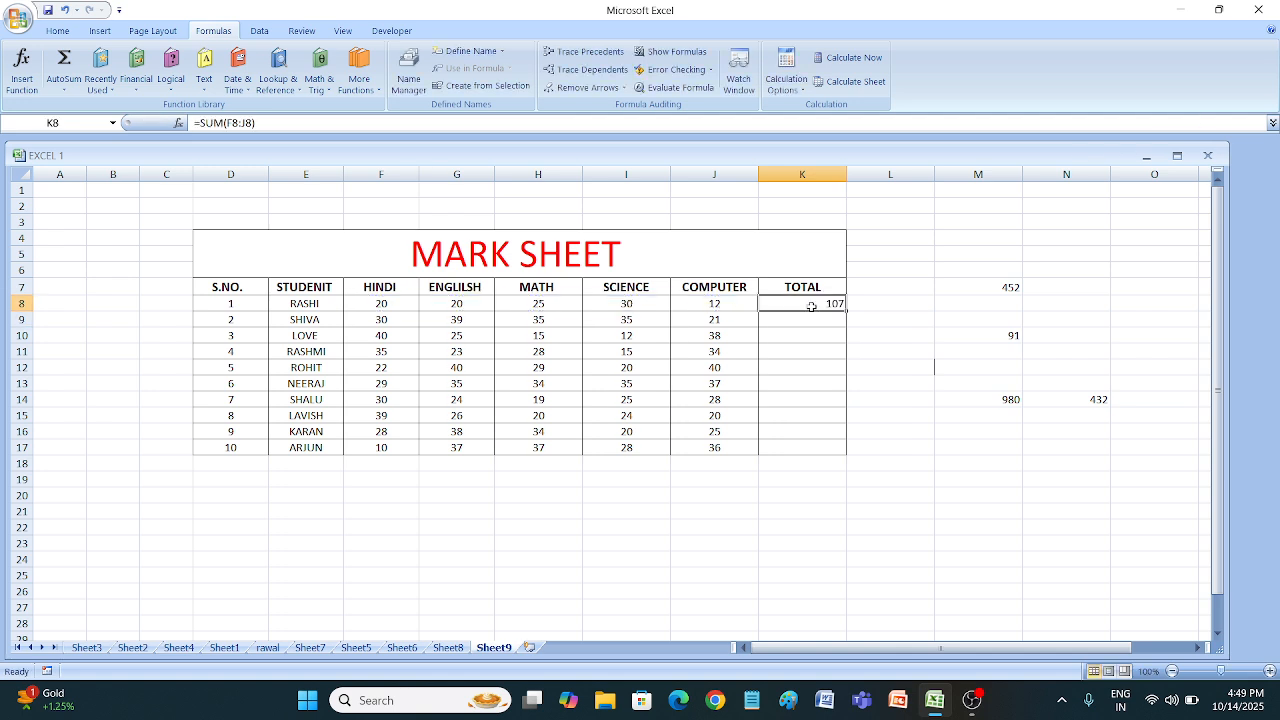
left_click_drag(846, 311, 842, 455)
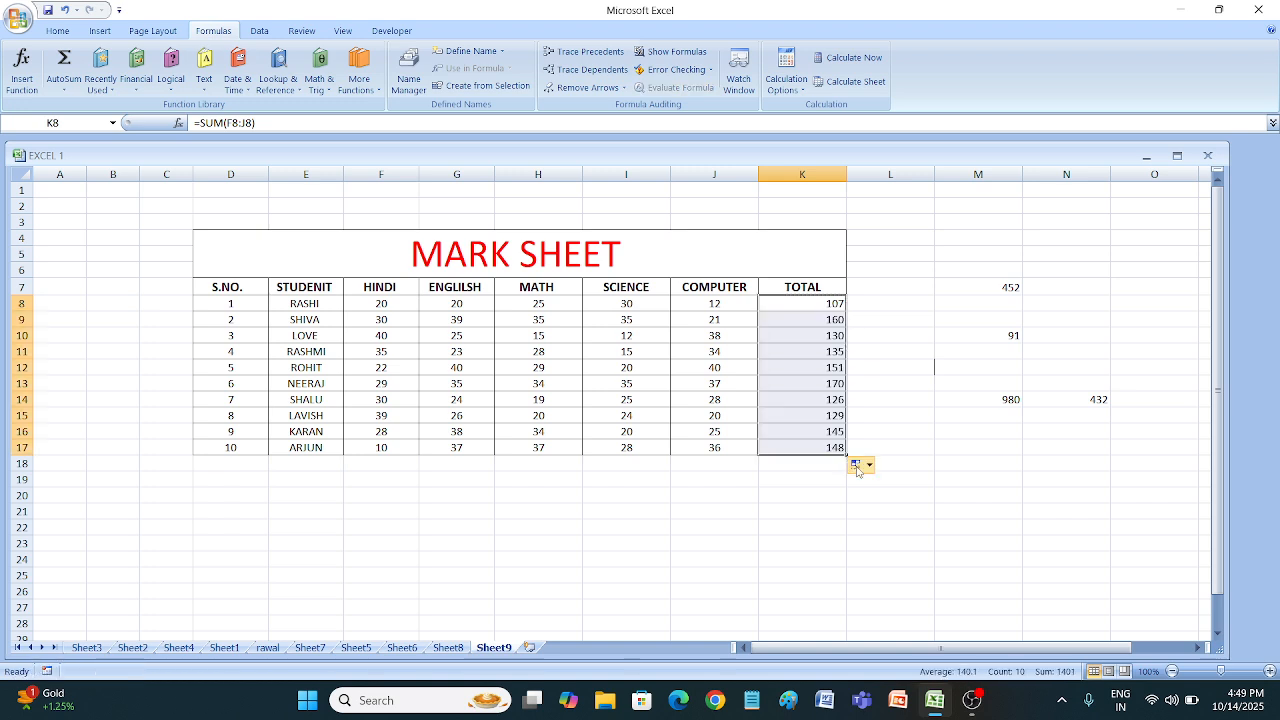
left_click(910, 400)
left_click(787, 485)
left_click(755, 496)
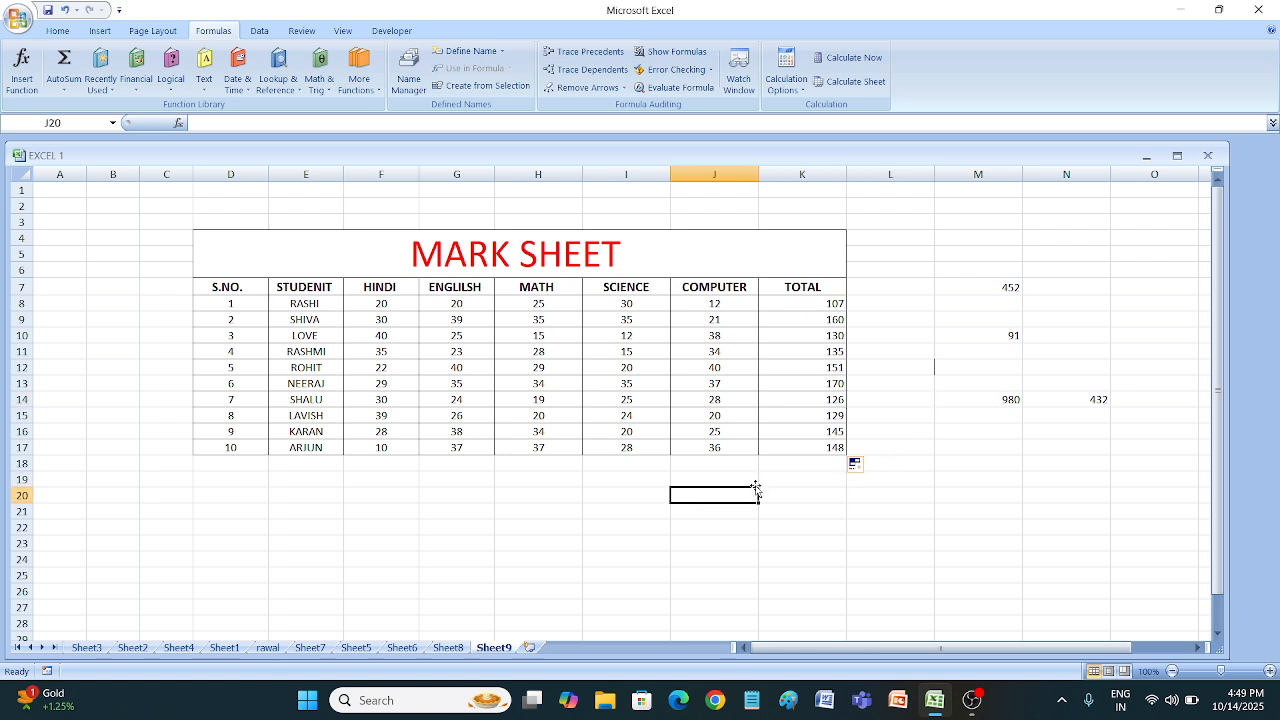
Enter the formula =SUM(K8:K17) in K19 to add up the TOTAL column.
left_click(782, 484)
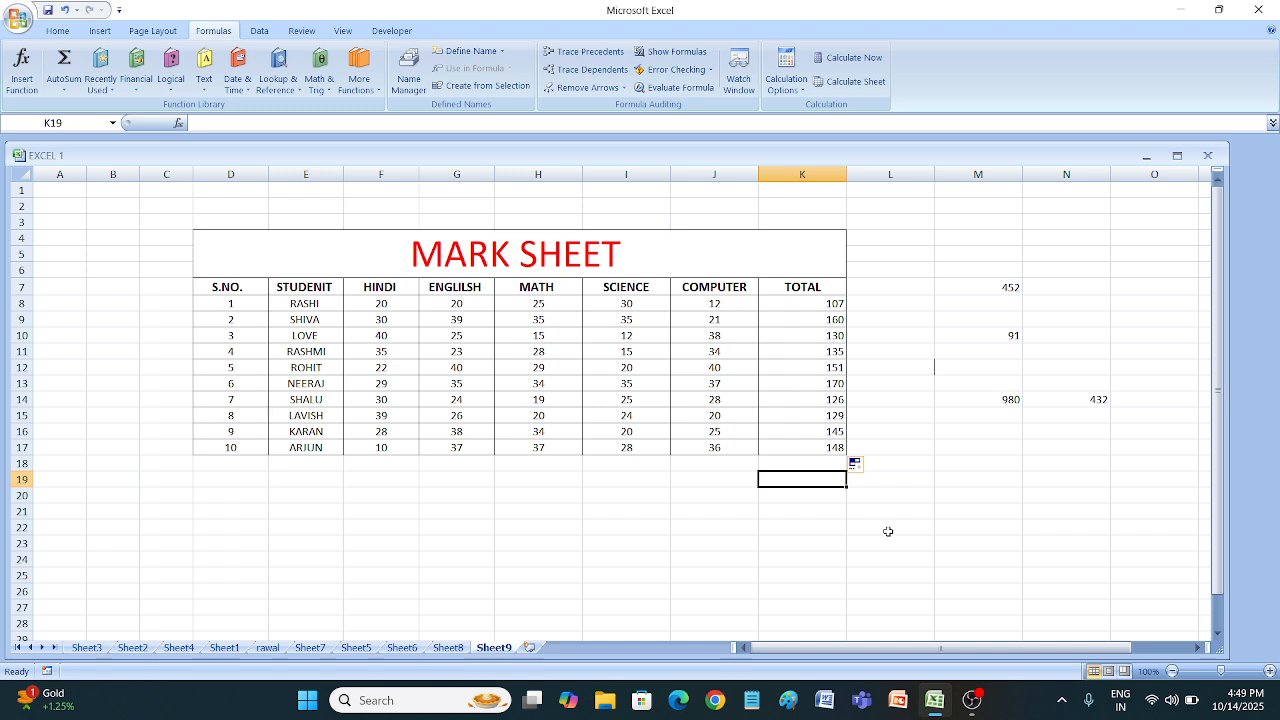
type("=s")
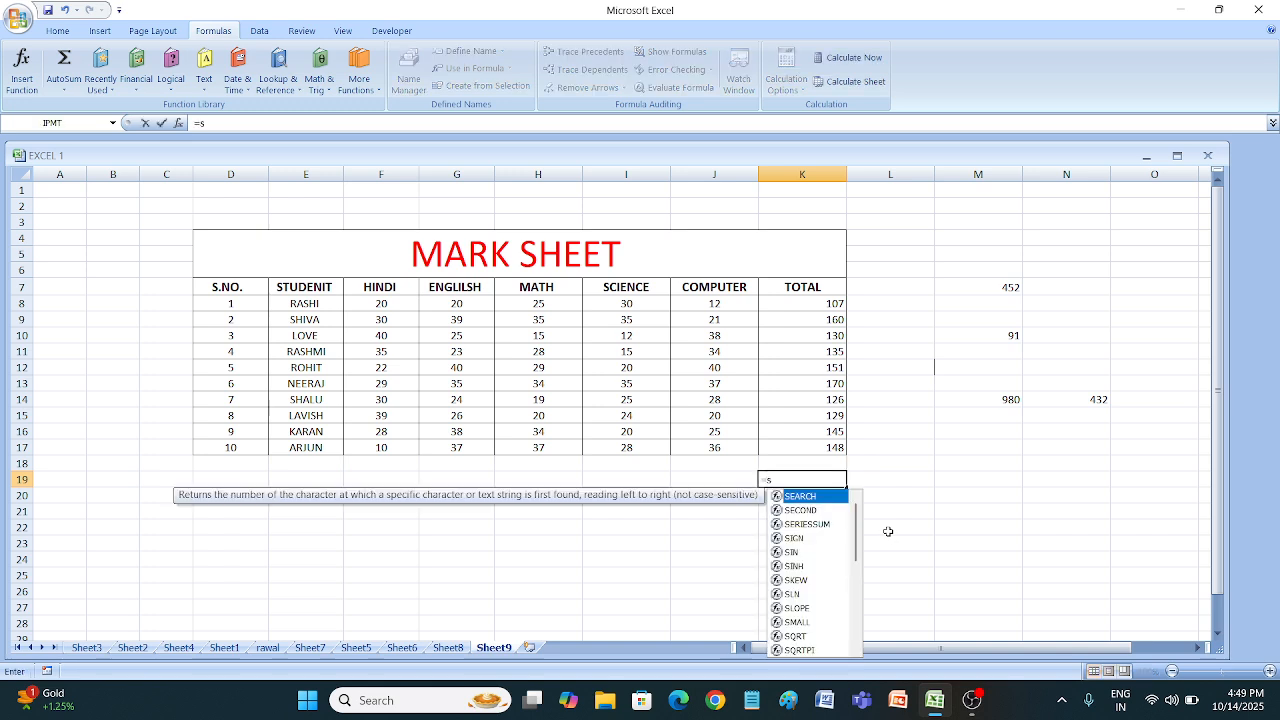
type("um")
key("Tab")
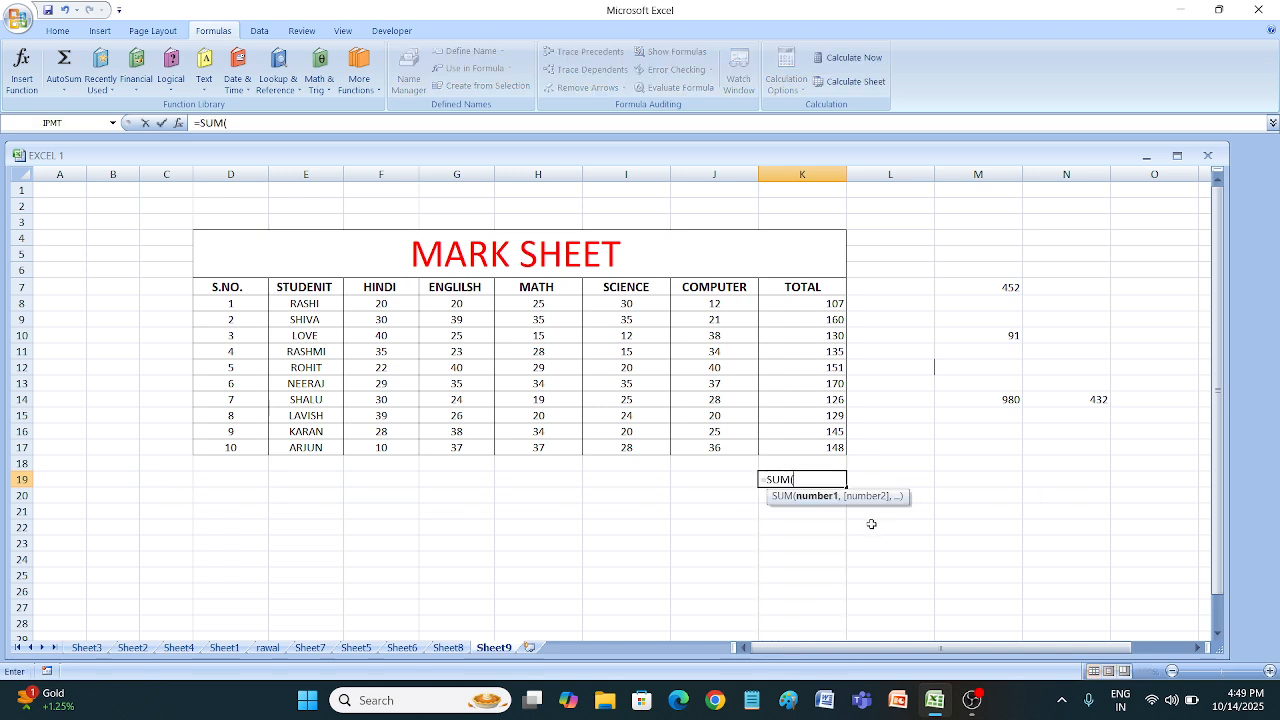
left_click_drag(806, 299, 831, 449)
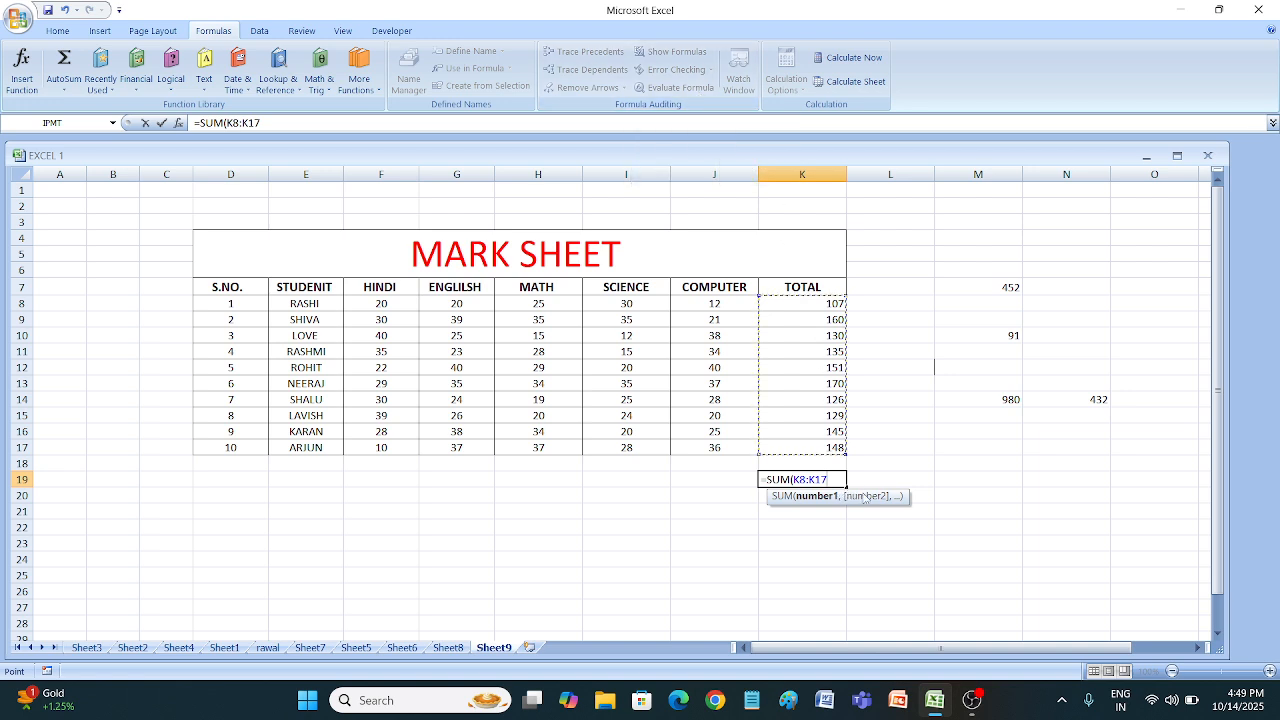
type(")")
key("Return")
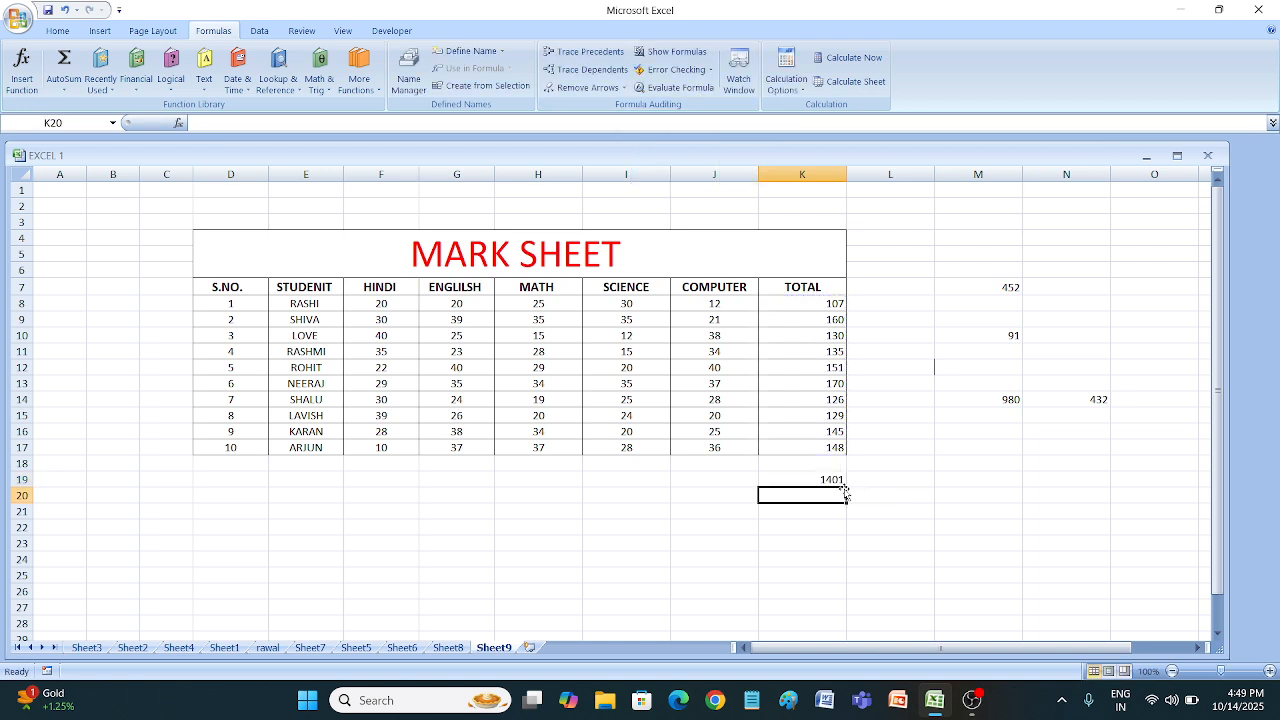
left_click(877, 461)
Evaluate the SUM formula in K19 with Evaluate Formula, and close the evaluation dialog.
left_click(833, 478)
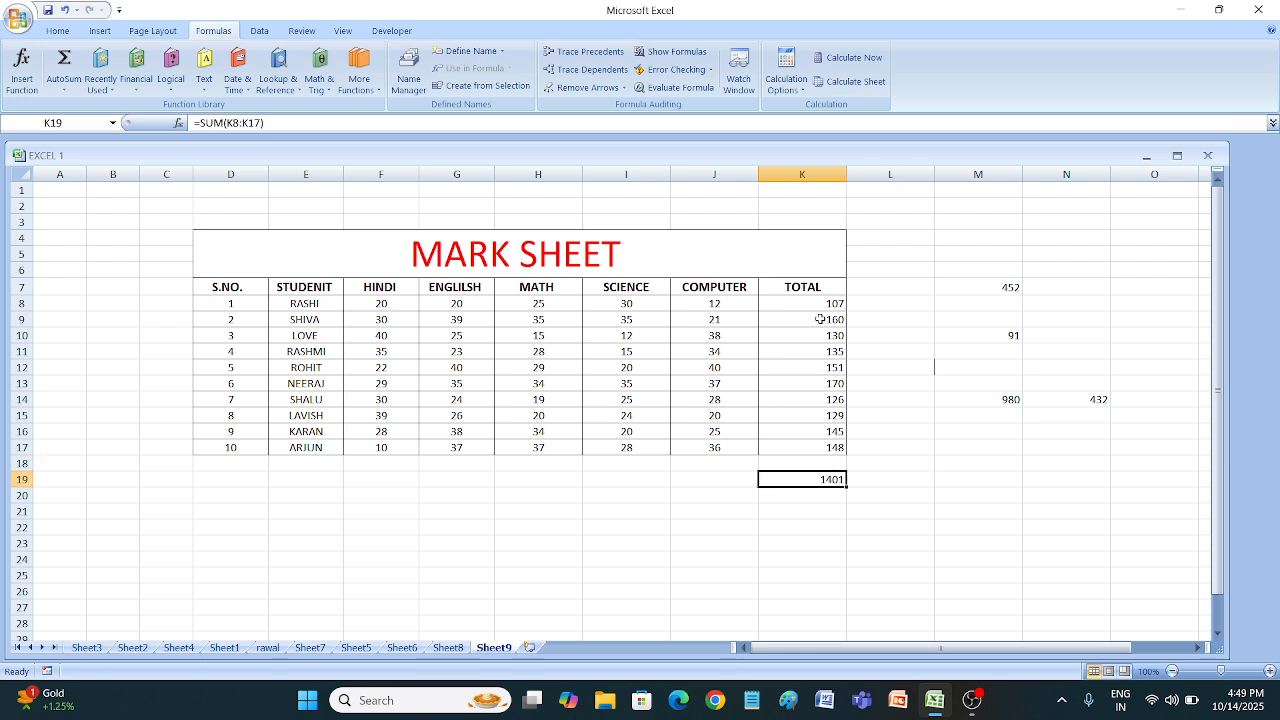
left_click(697, 91)
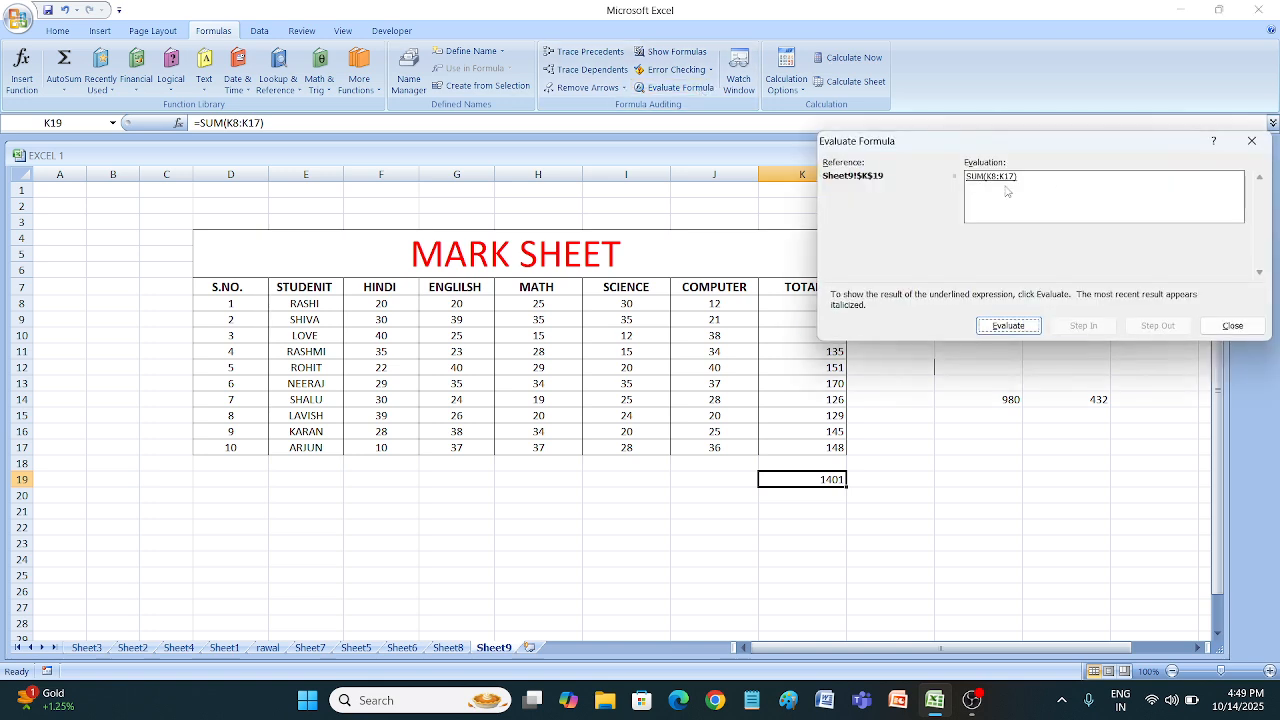
left_click_drag(1018, 150, 840, 147)
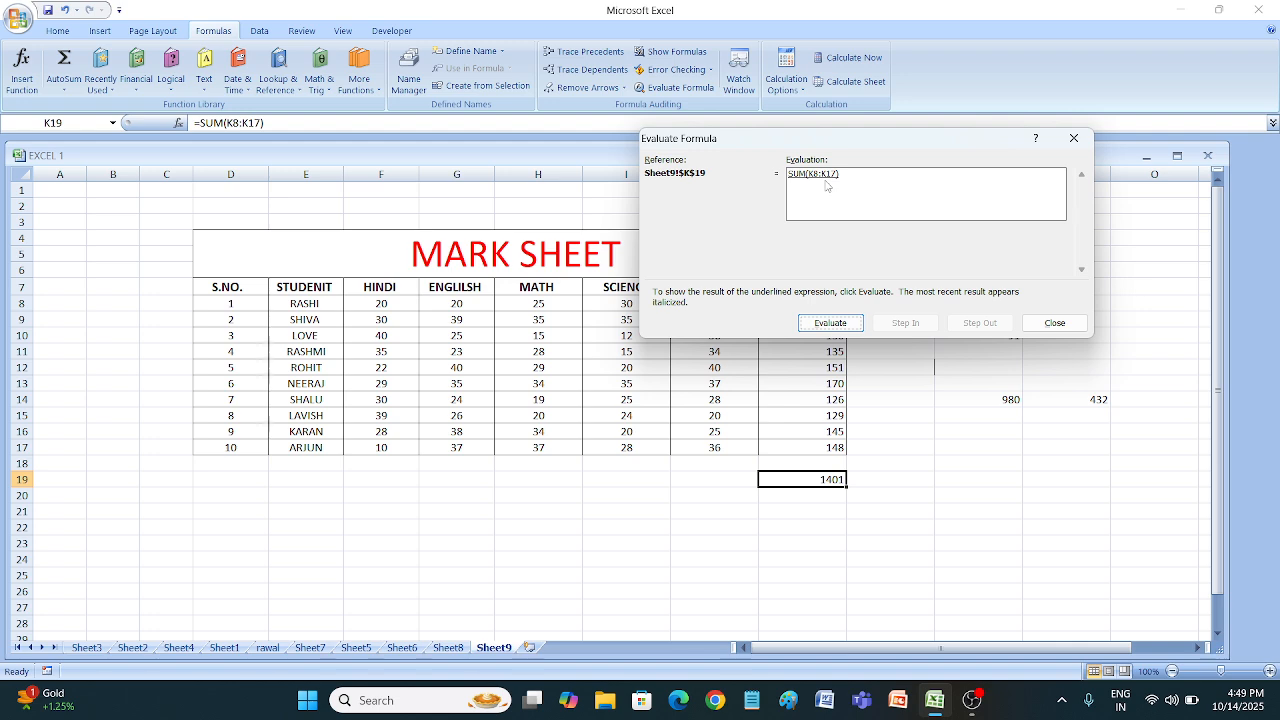
left_click(830, 322)
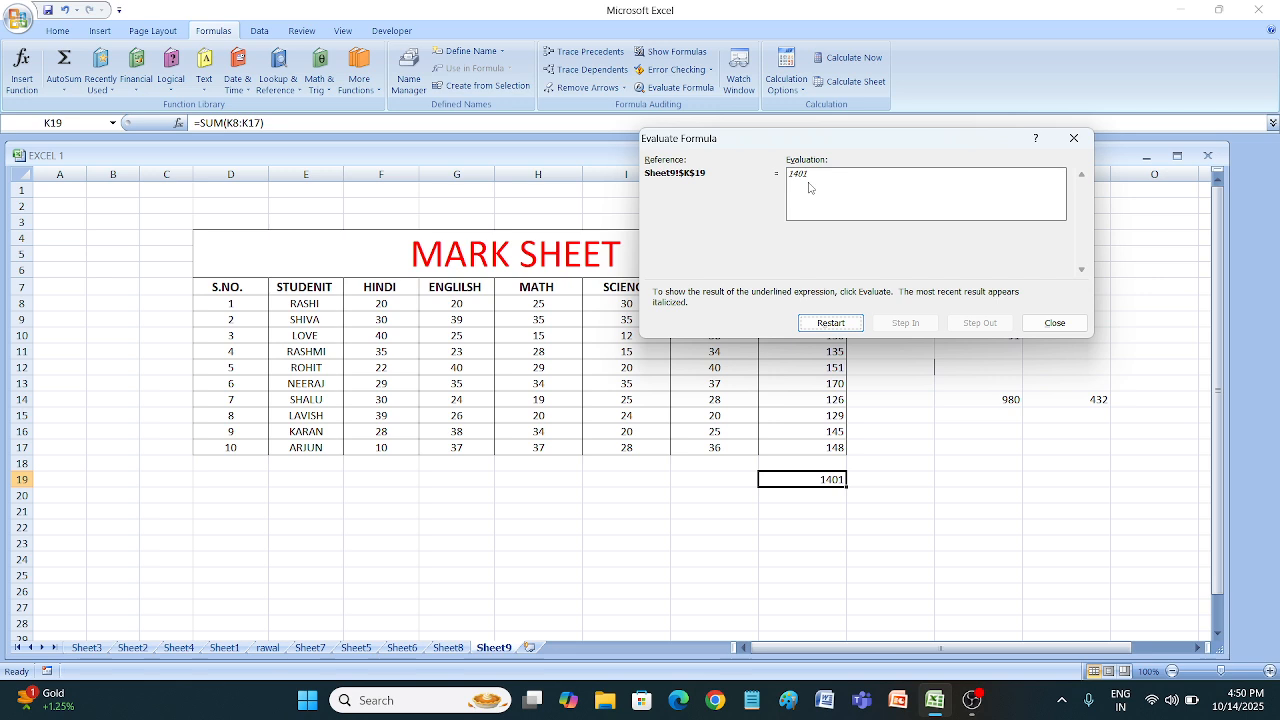
left_click(1074, 138)
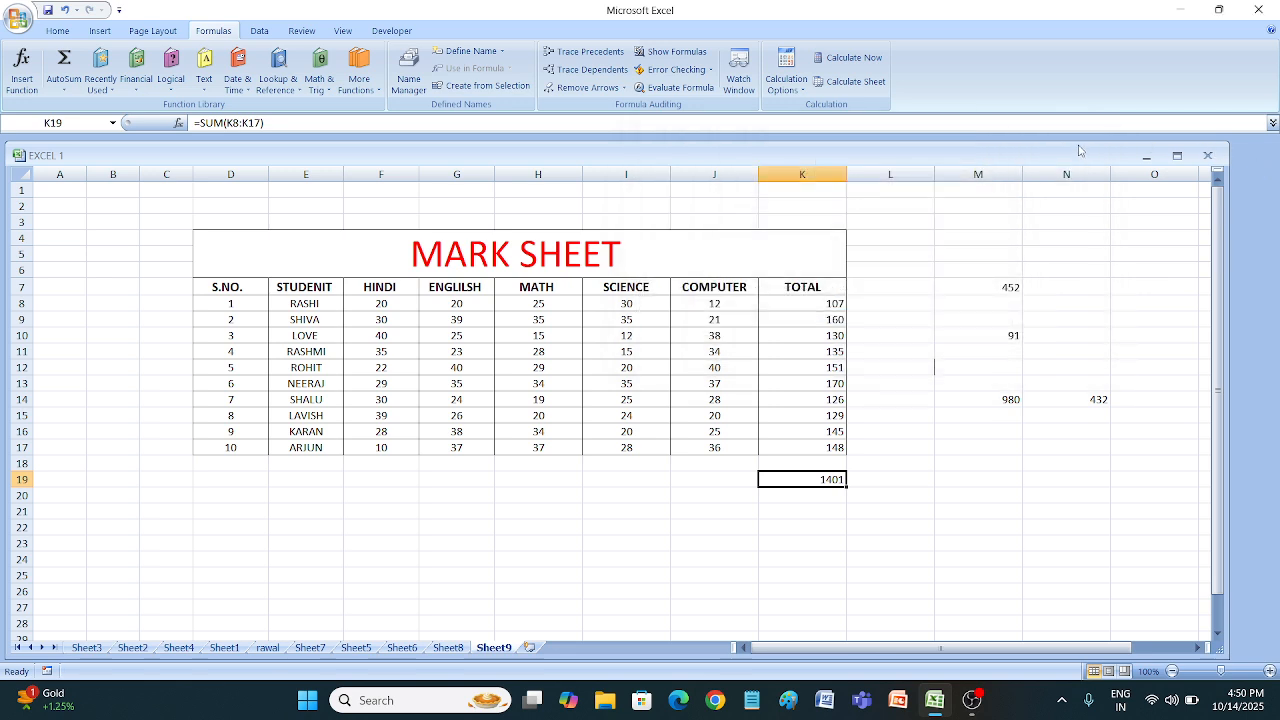
Start a formula in K22 and strip the SUM function from it, keeping only the equals sign.
left_click(762, 532)
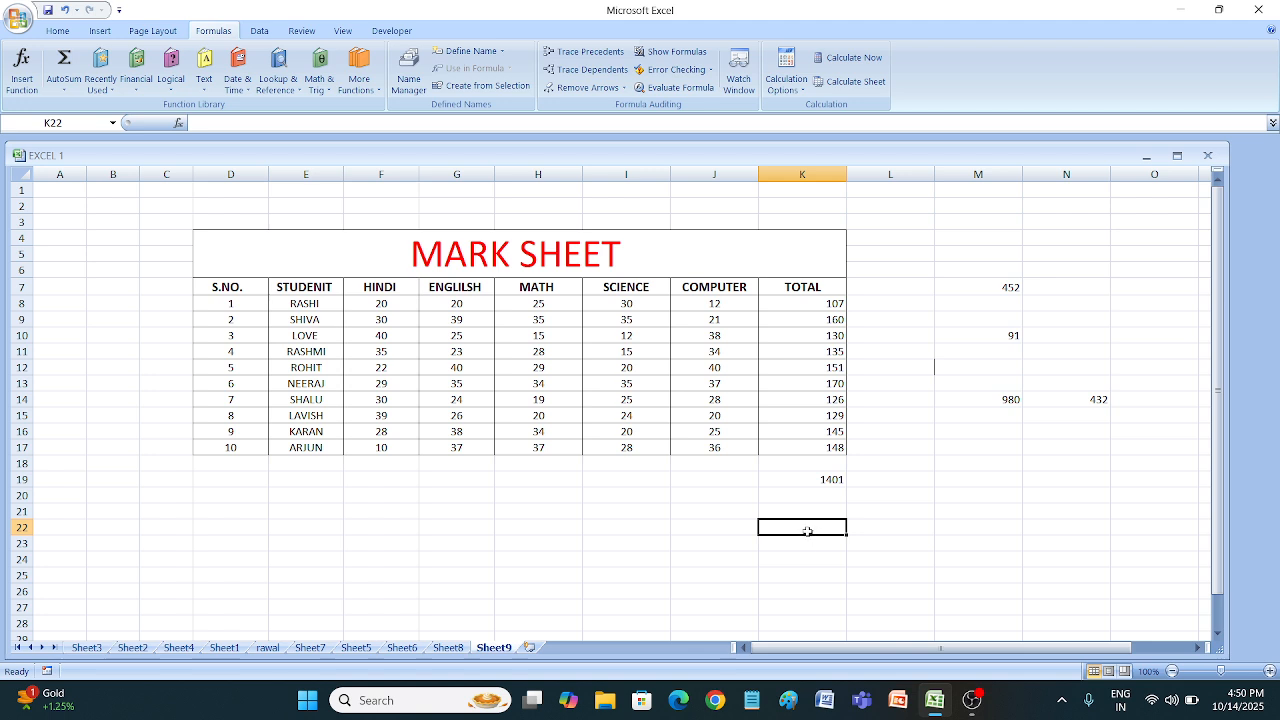
type("=sum")
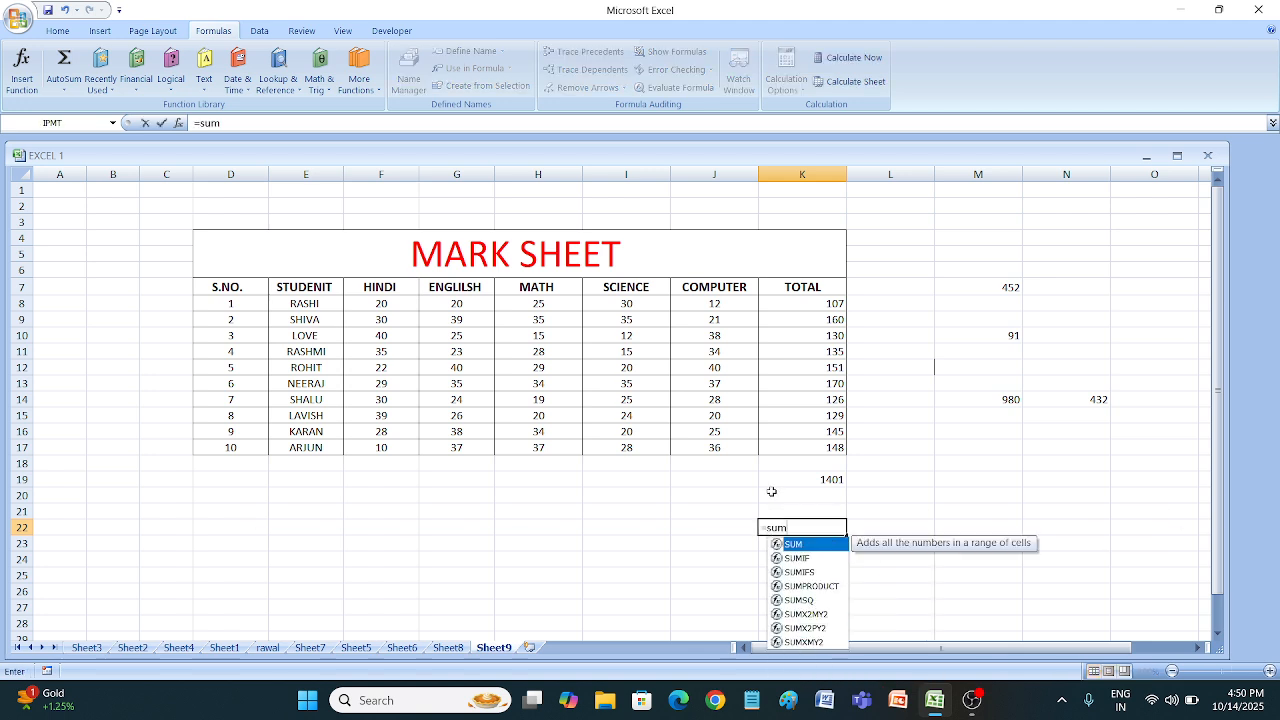
key("Tab")
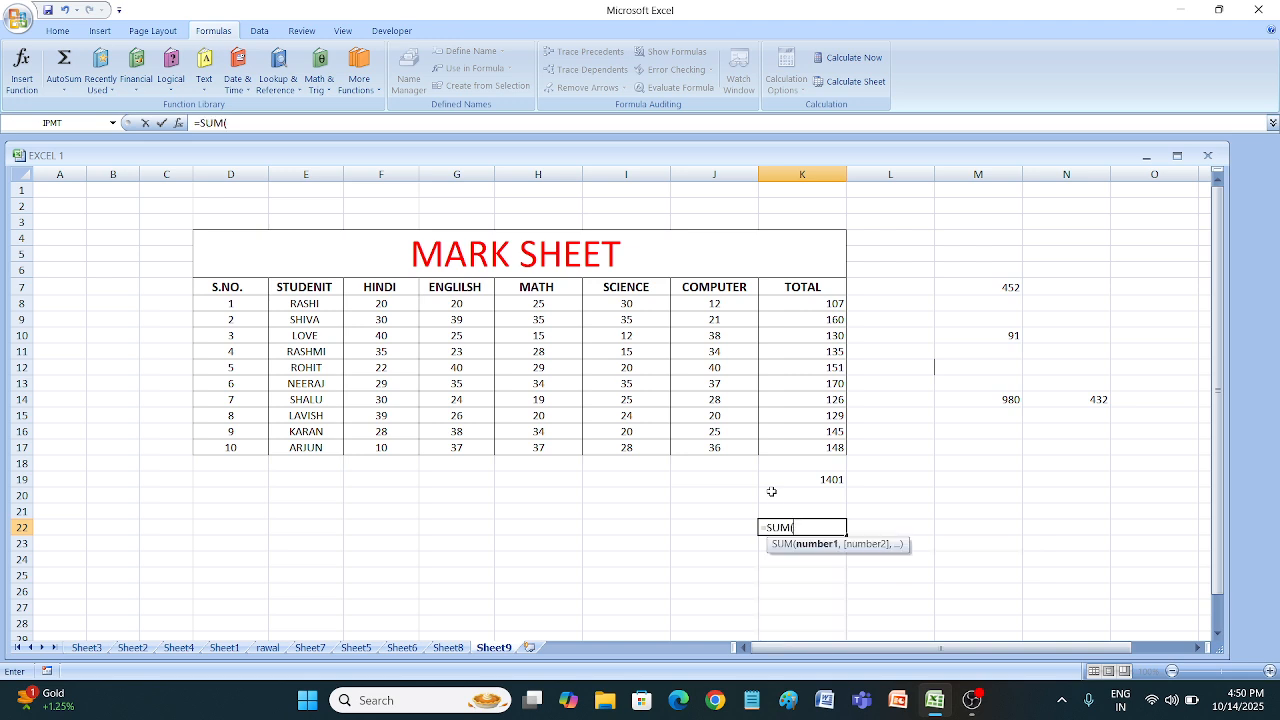
key("BackSpace")
key("BackSpace")
key("BackSpace")
key("BackSpace")
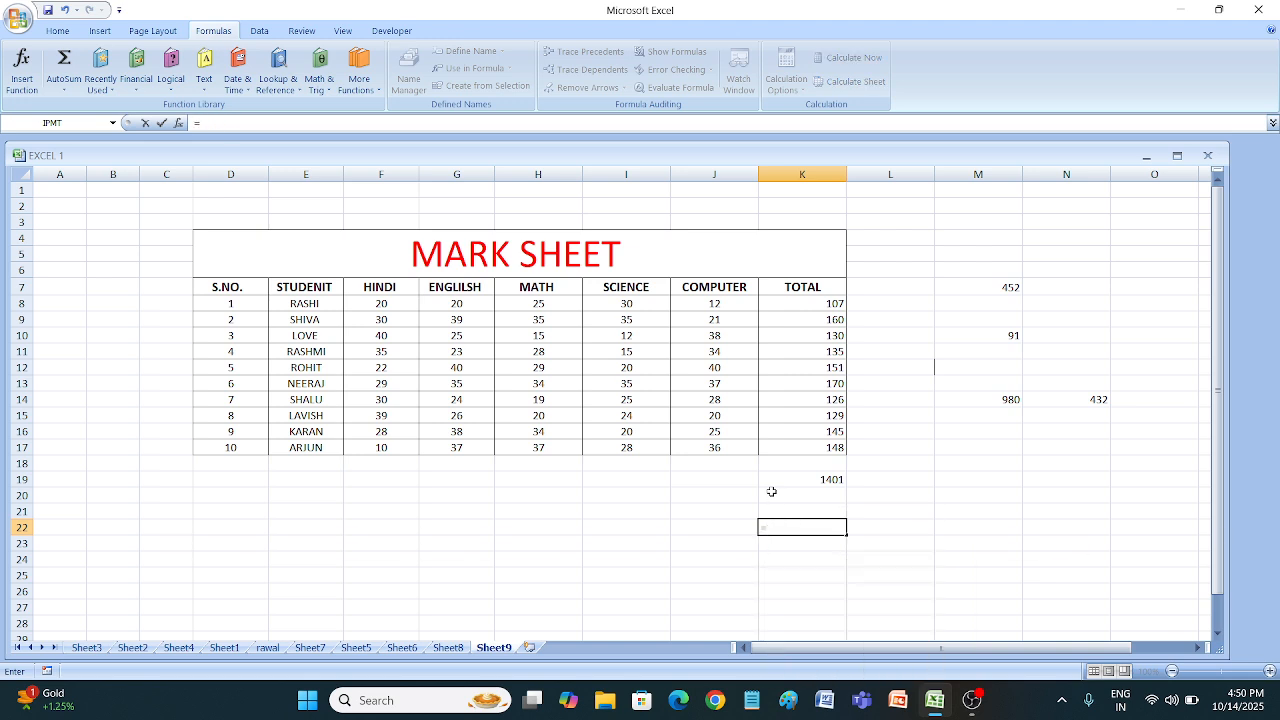
Build the formula in K22 as the sum of cells K8+K9+K10+K12+K14+K15+K16+K17.
left_click(836, 303)
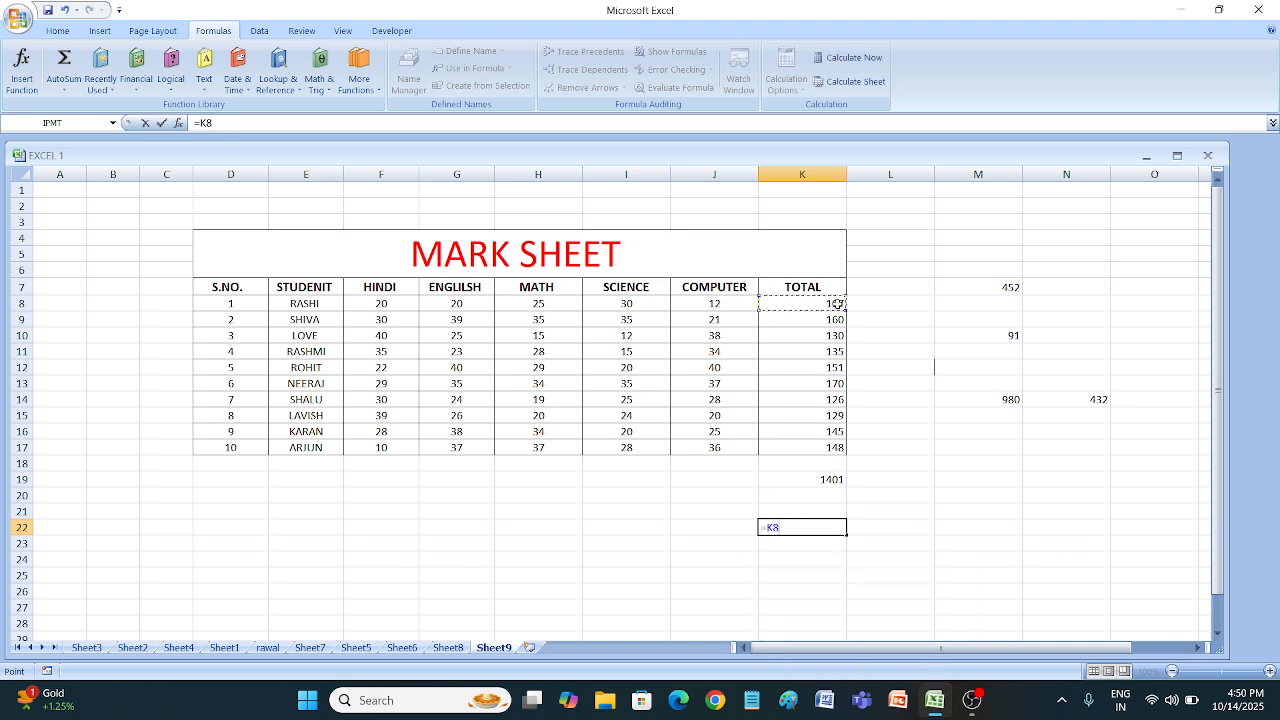
type("+")
left_click(830, 321)
type("+")
left_click(830, 334)
type("+")
left_click(830, 352)
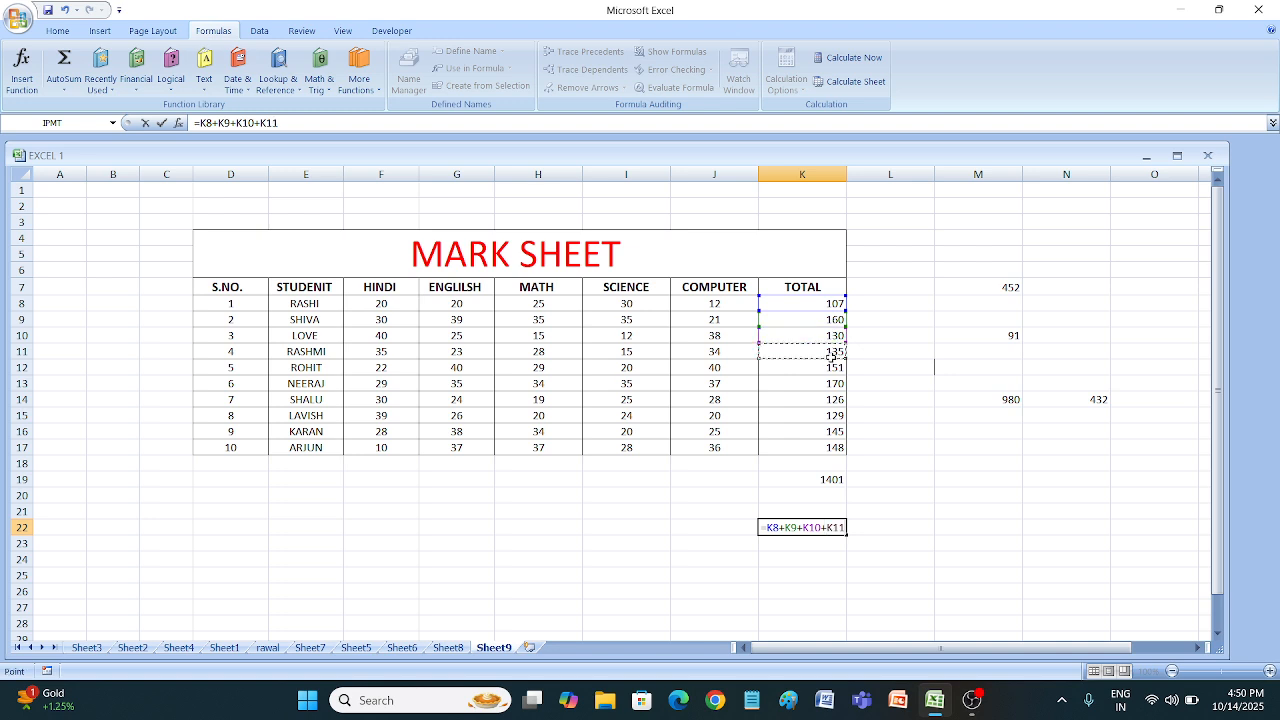
left_click(831, 368)
type("+")
left_click(830, 384)
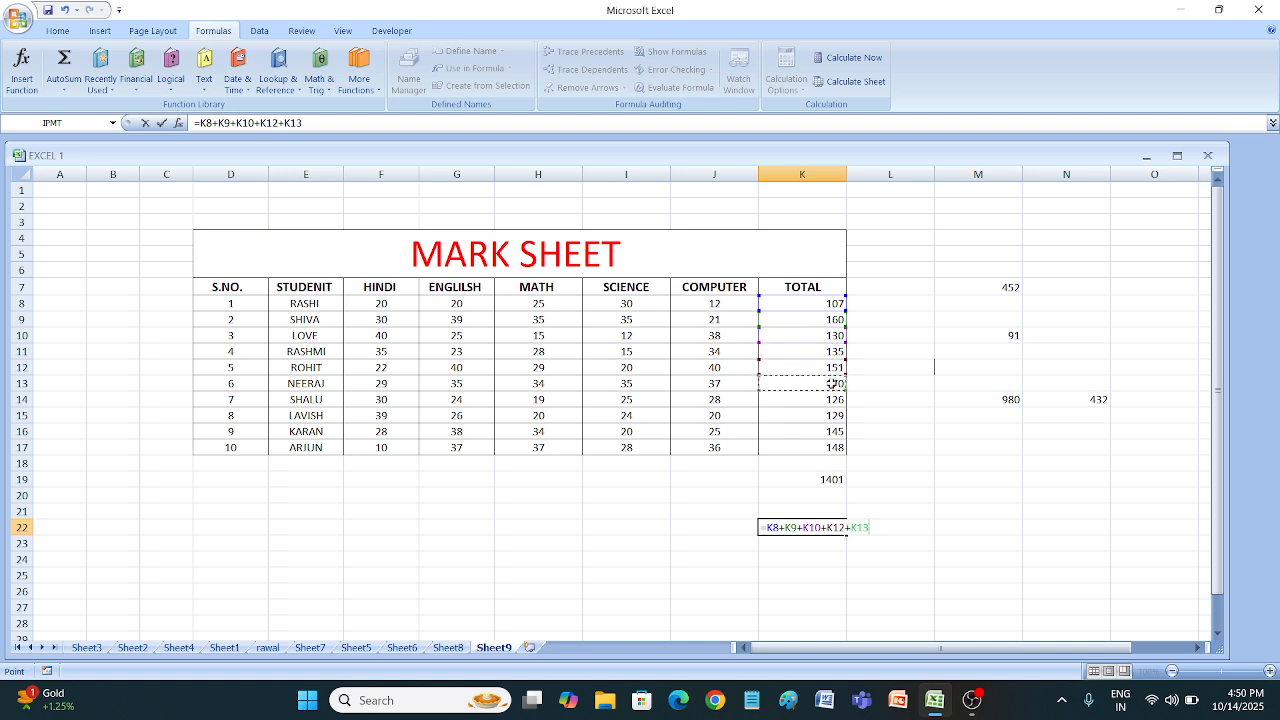
left_click(831, 398)
type("+")
left_click(832, 416)
type("+")
left_click(832, 432)
type("+")
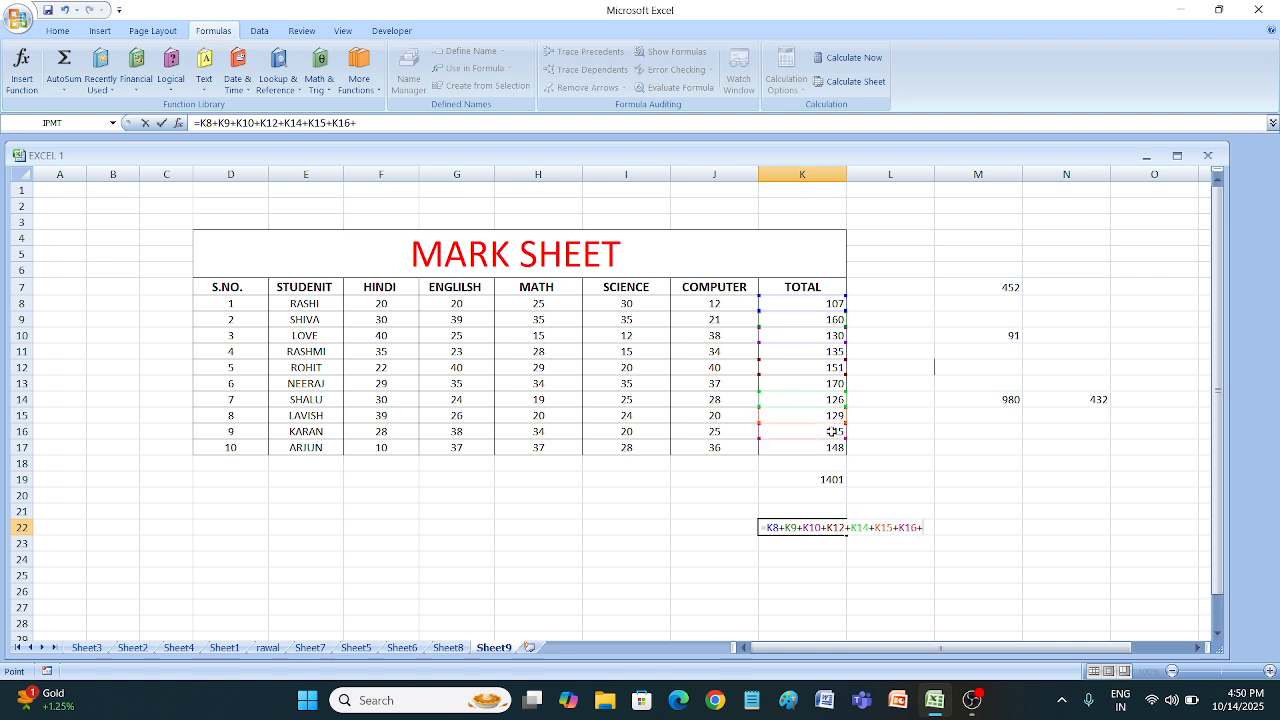
left_click(830, 447)
type("+")
Decline the proposed formula correction, remove the stray closing parenthesis, and enter the addition formula in K22.
key("Return")
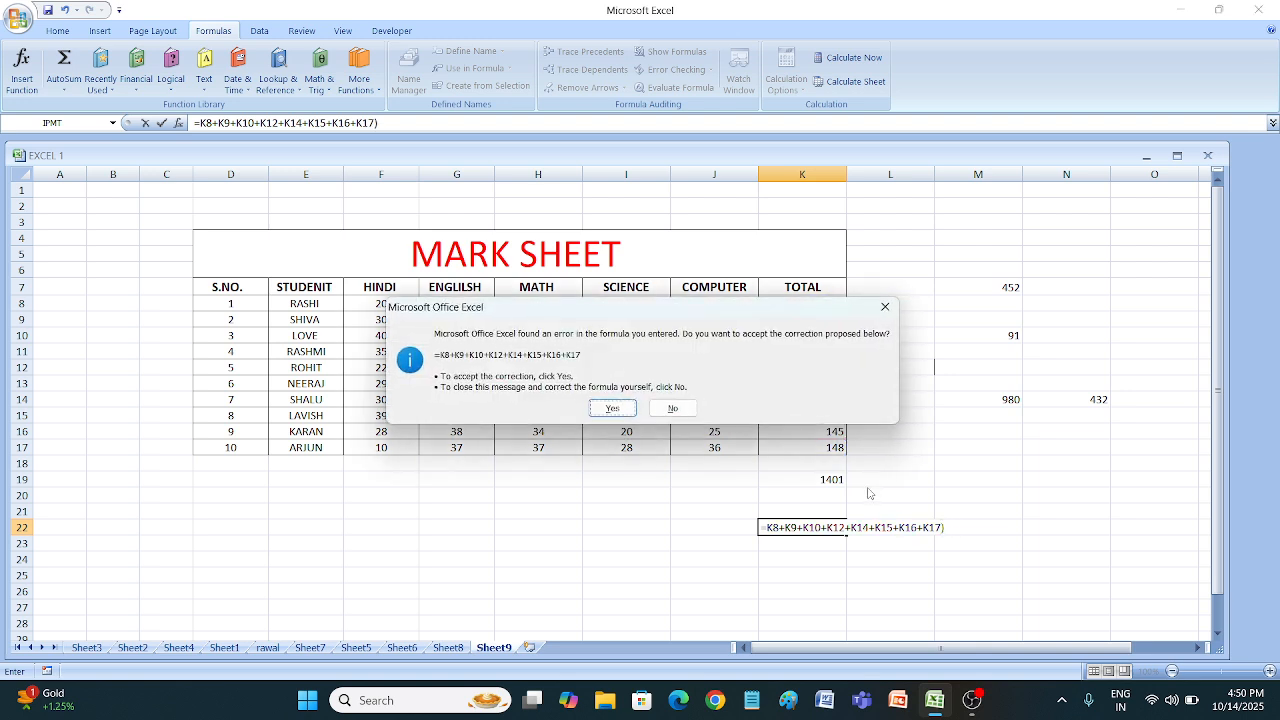
left_click(885, 306)
left_click(913, 312)
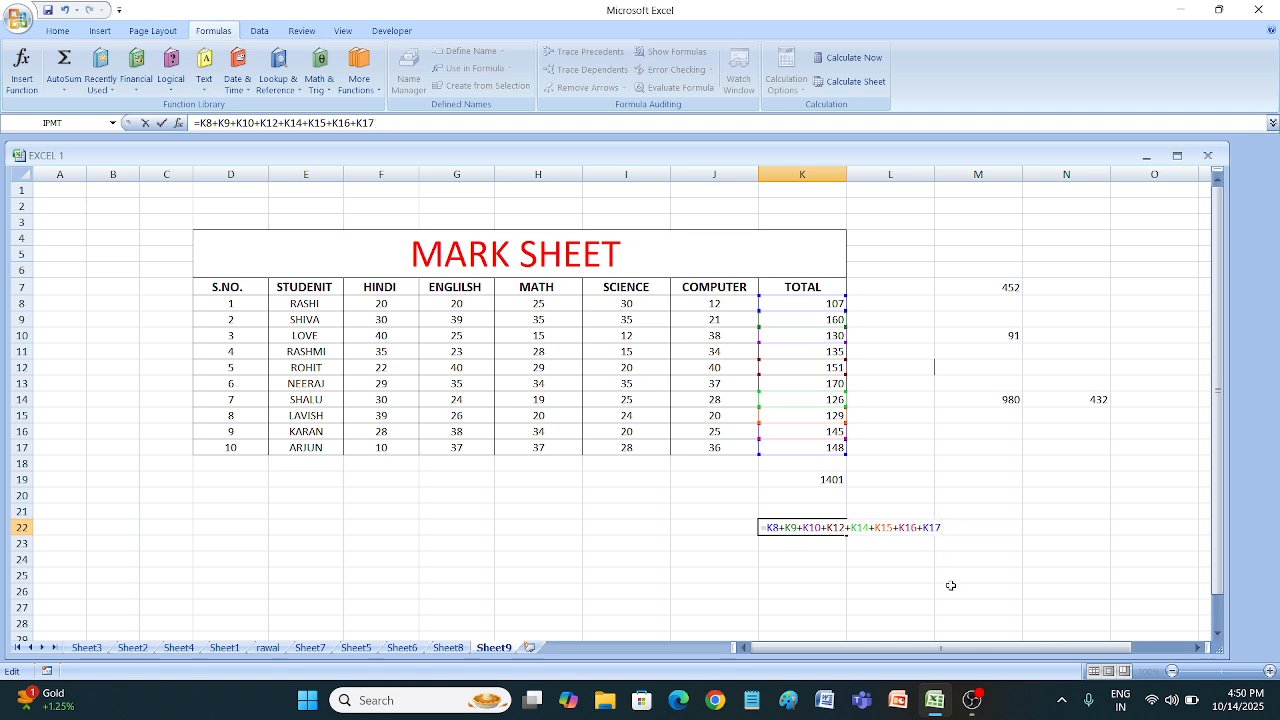
key("Return")
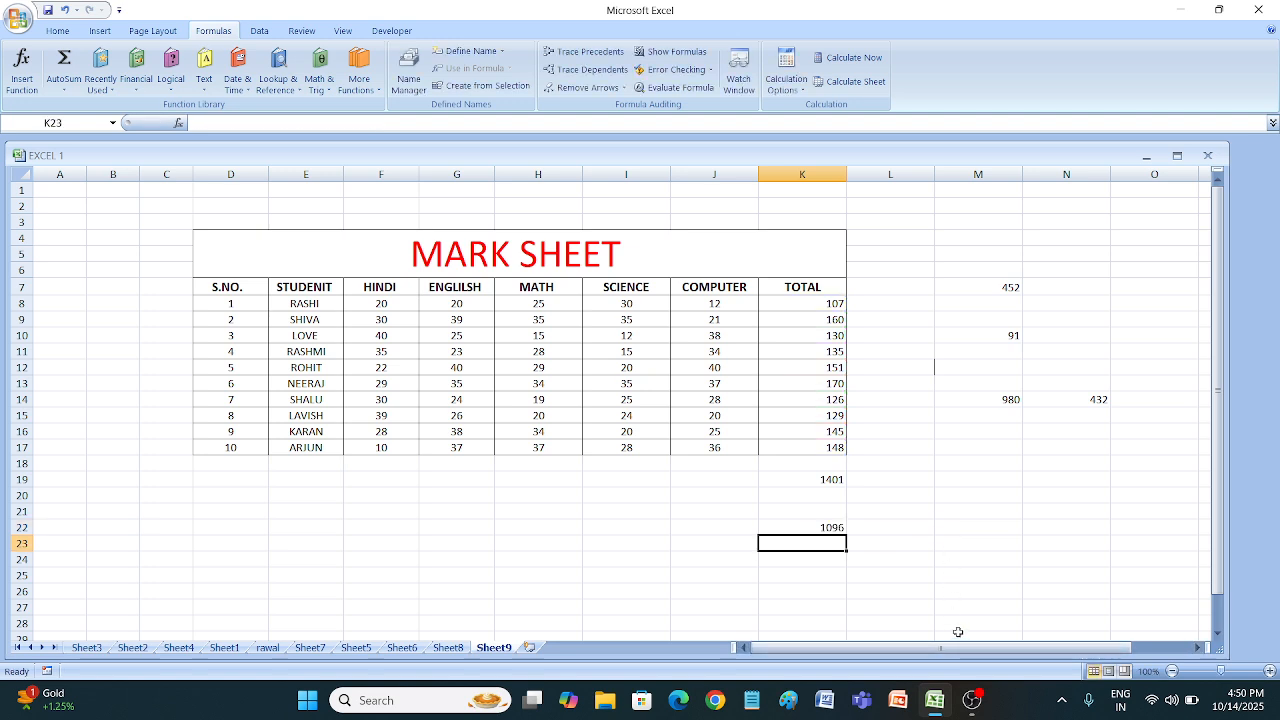
Evaluate the addition formula in K22 term by term with Evaluate Formula, restart the evaluation, and close the dialog.
left_click(802, 527)
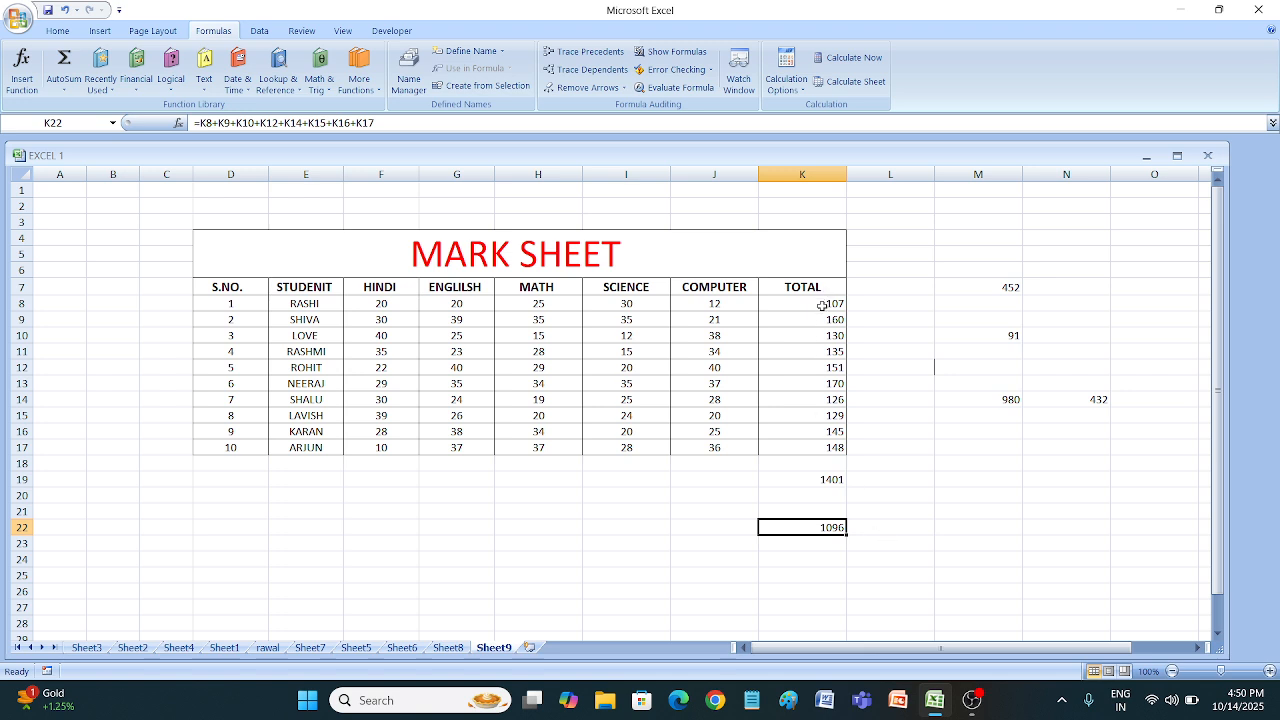
left_click_drag(821, 305, 826, 447)
left_click(822, 527)
left_click(680, 87)
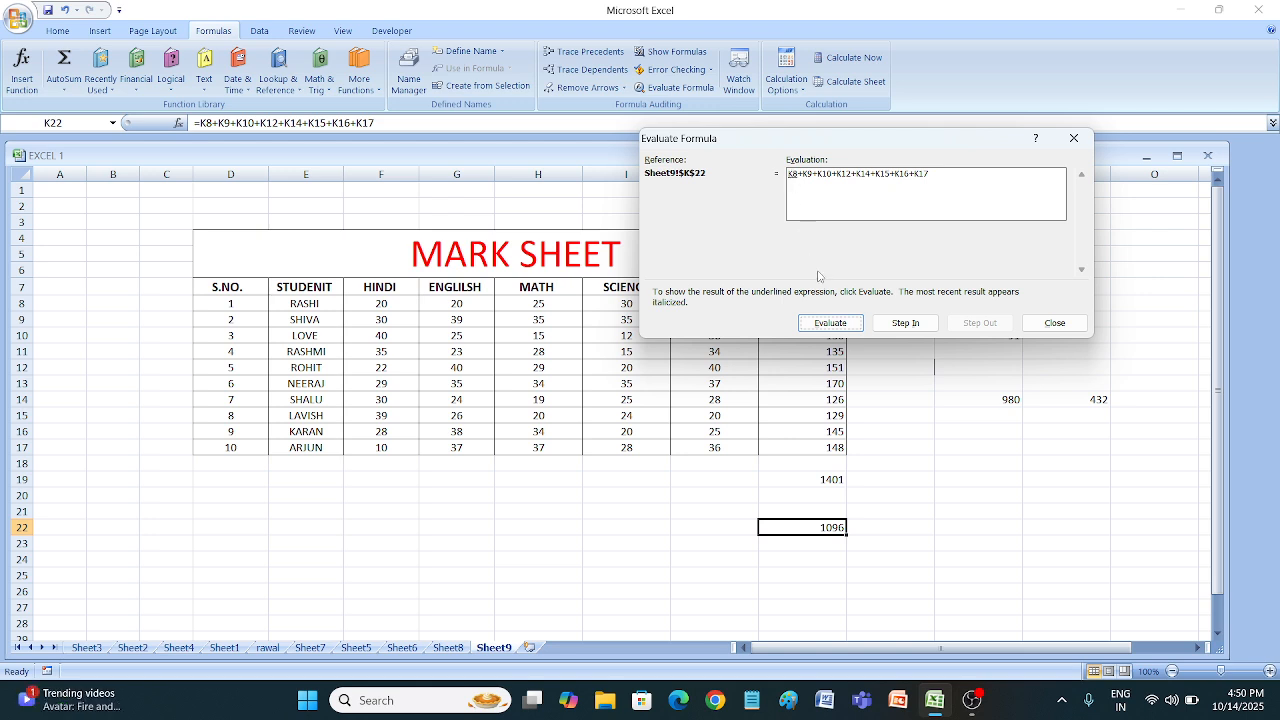
left_click(832, 322)
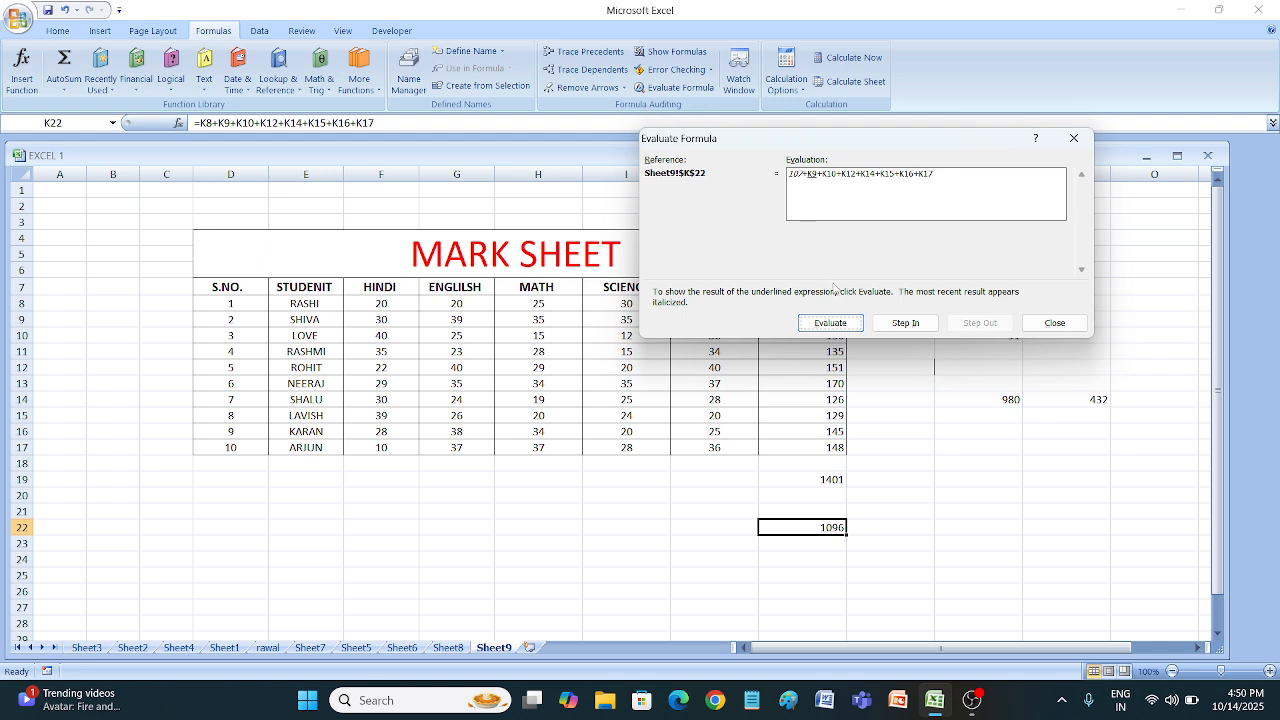
left_click(832, 322)
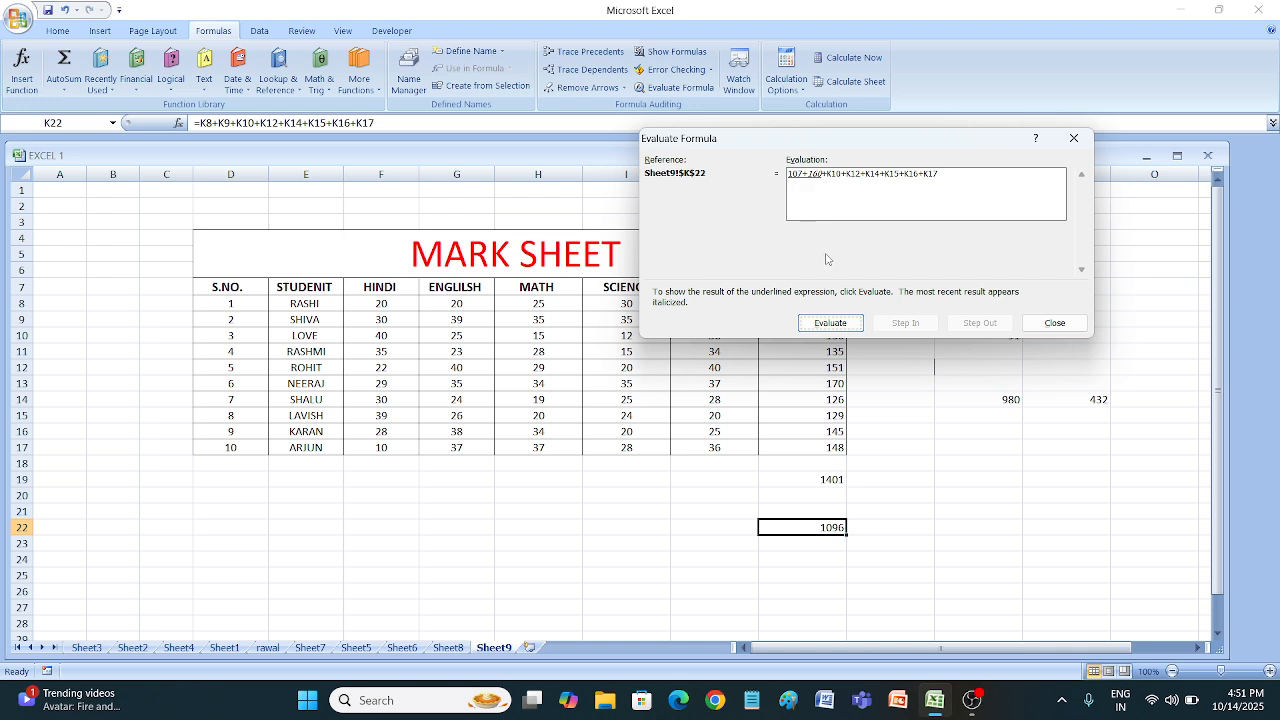
left_click(833, 323)
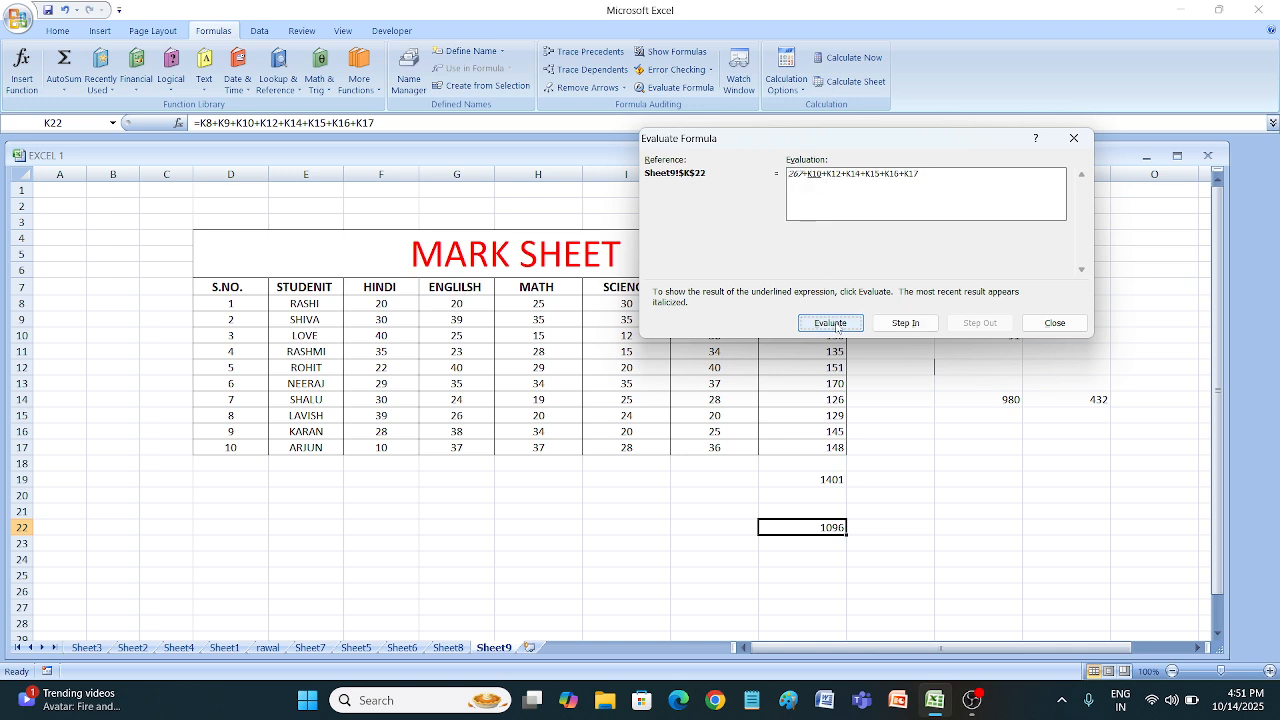
left_click(832, 323)
left_click(832, 323)
left_click(832, 323)
left_click(836, 324)
left_click(836, 324)
left_click(836, 324)
left_click(836, 324)
left_click(836, 324)
left_click(836, 324)
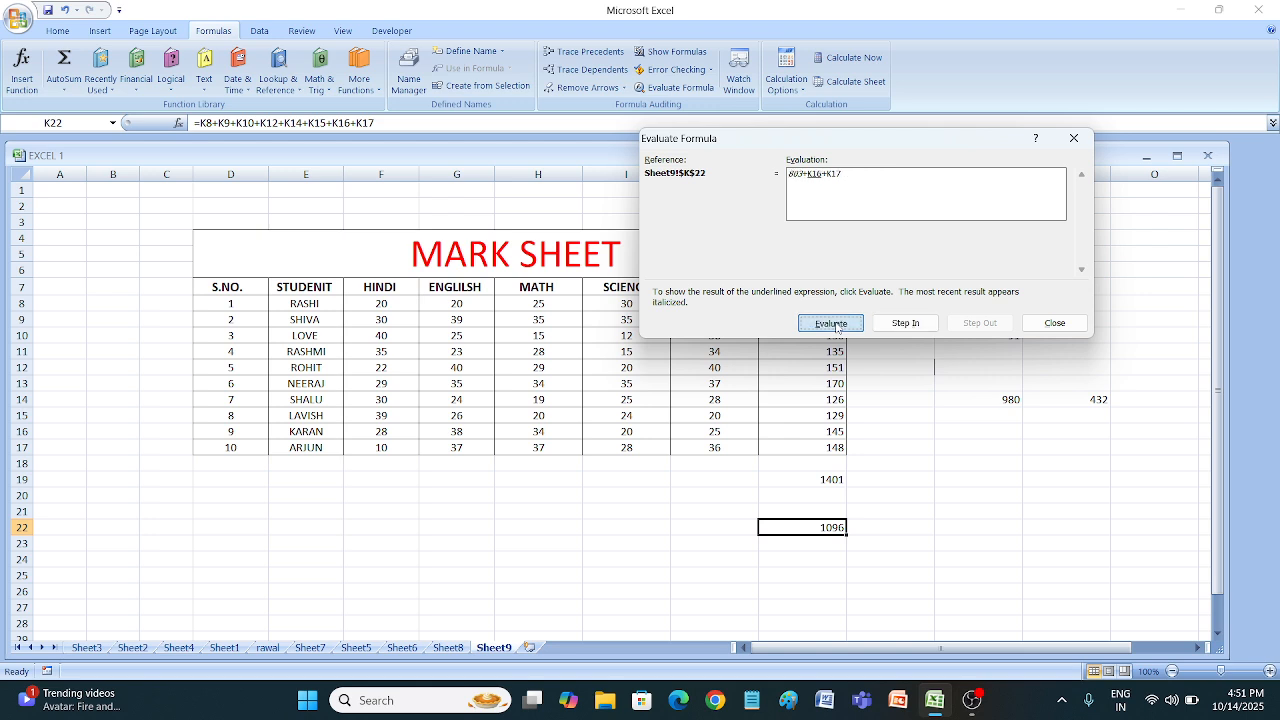
left_click(836, 324)
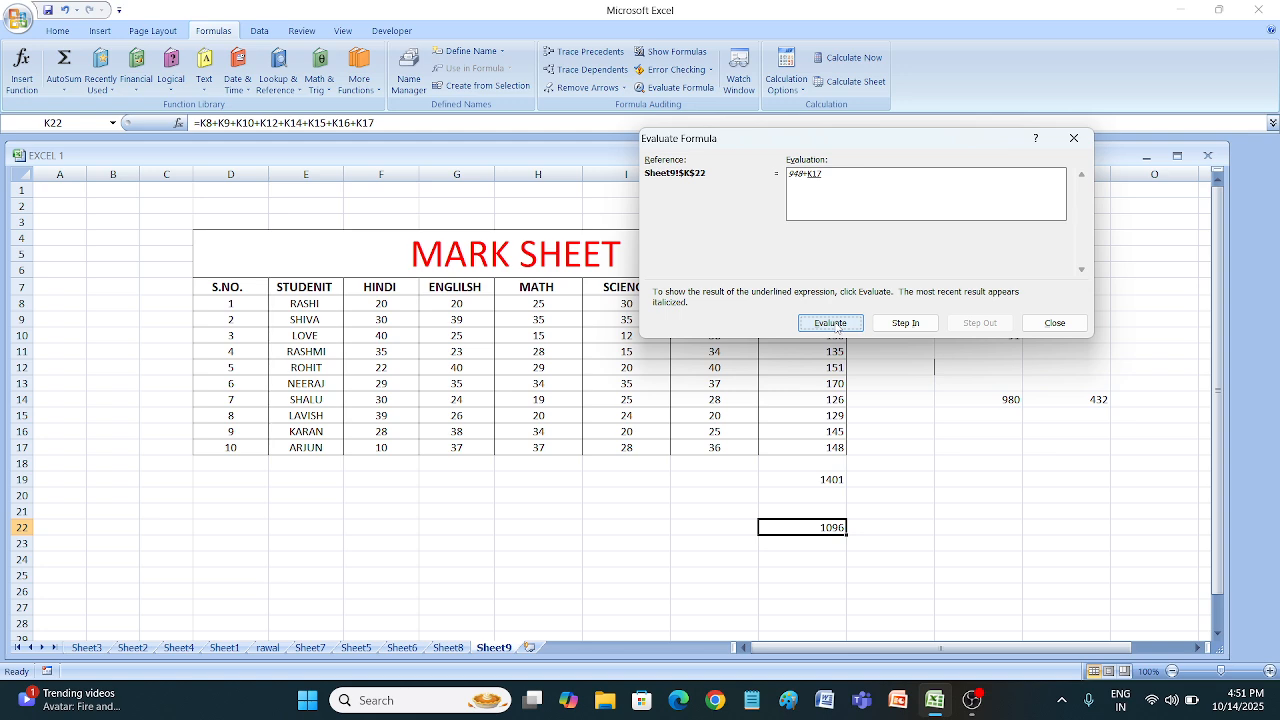
left_click(838, 325)
left_click(838, 325)
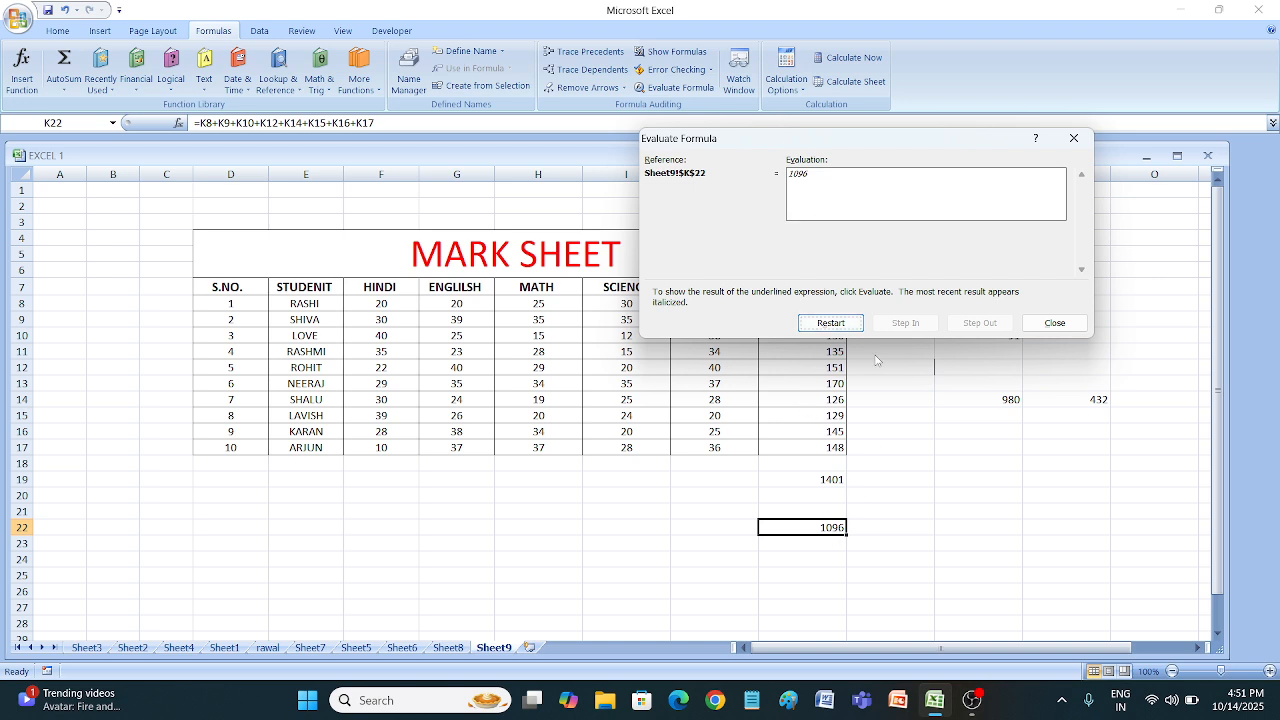
left_click(832, 323)
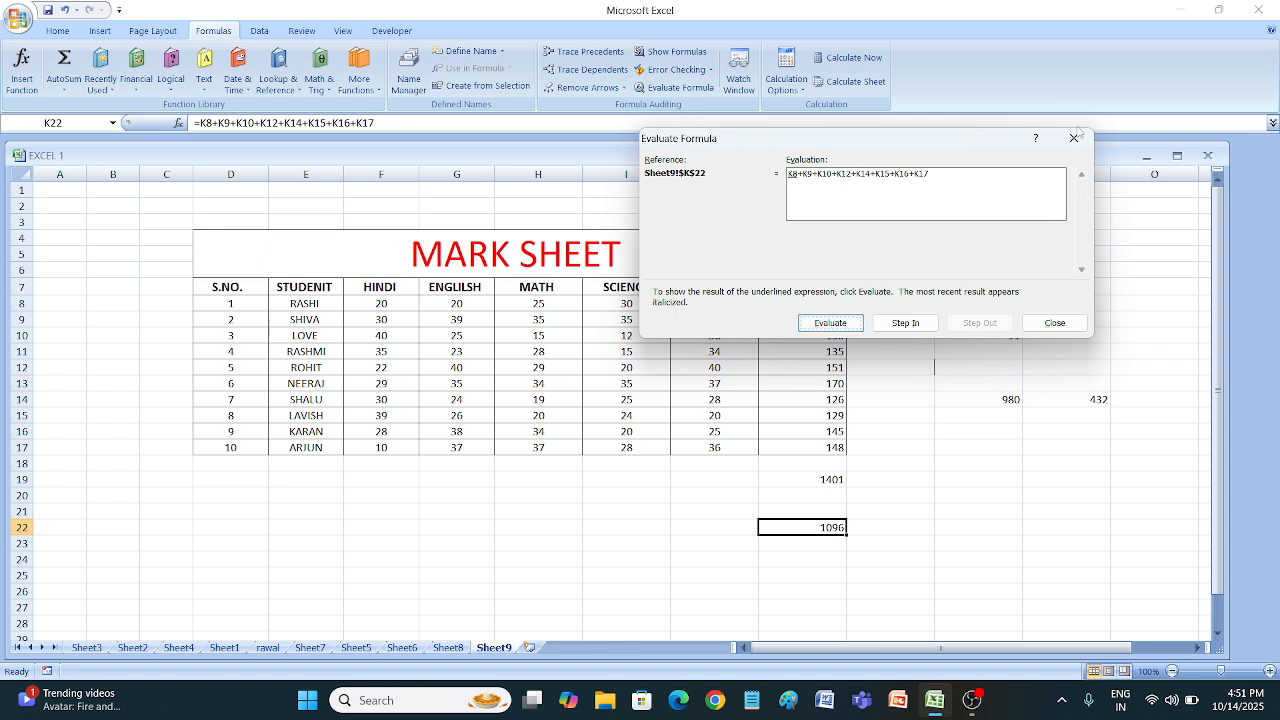
left_click(1074, 138)
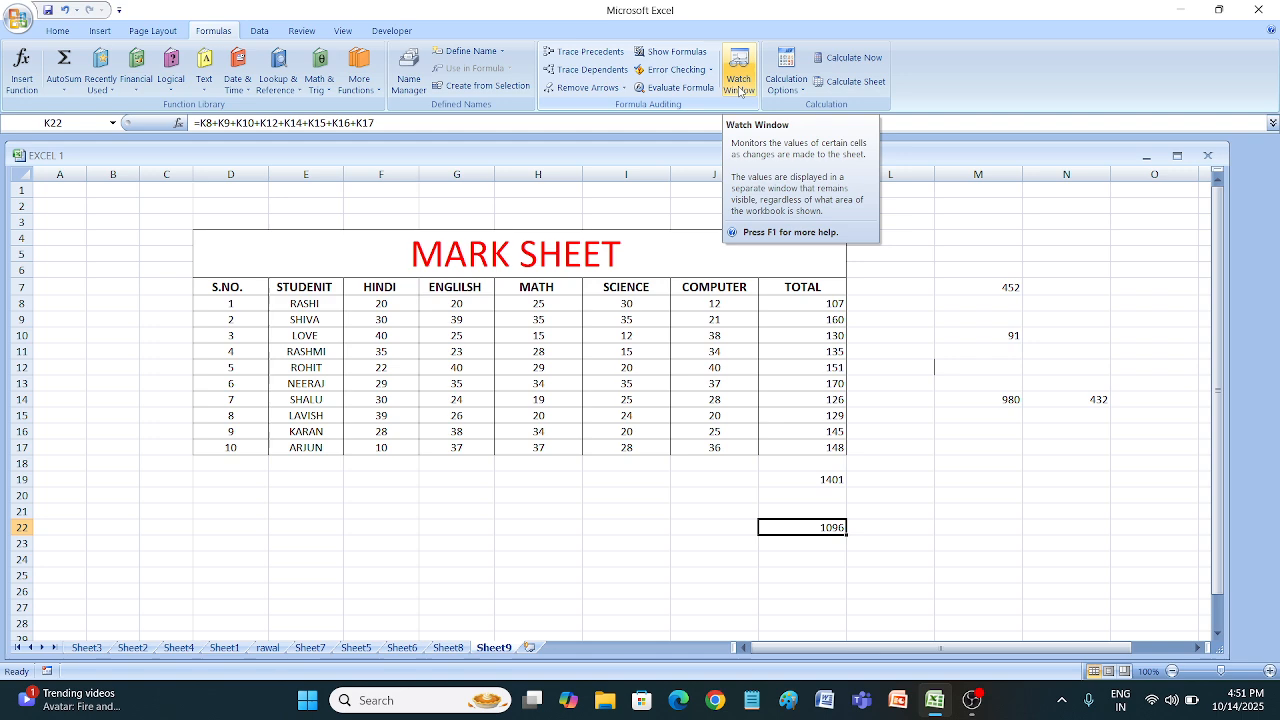
left_click(871, 382)
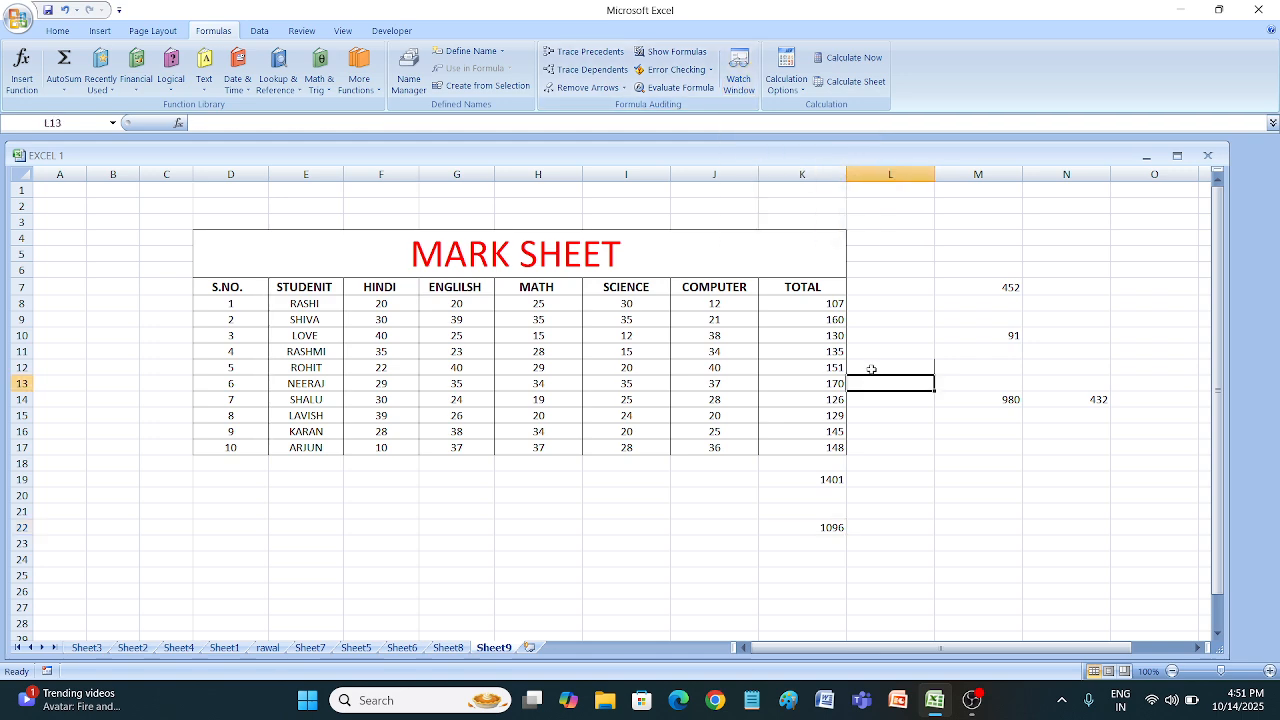
left_click(871, 331)
left_click(882, 303)
left_click(889, 266)
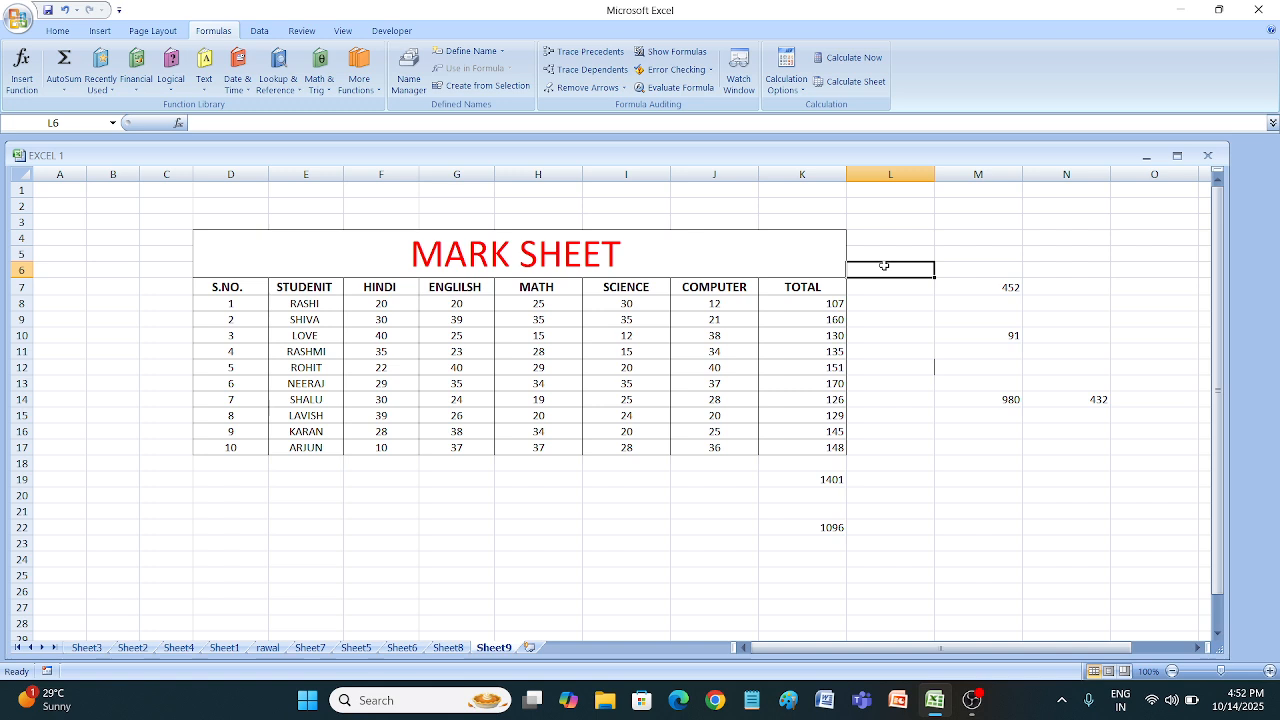
Add a new blank worksheet after Sheet9.
left_click(405, 650)
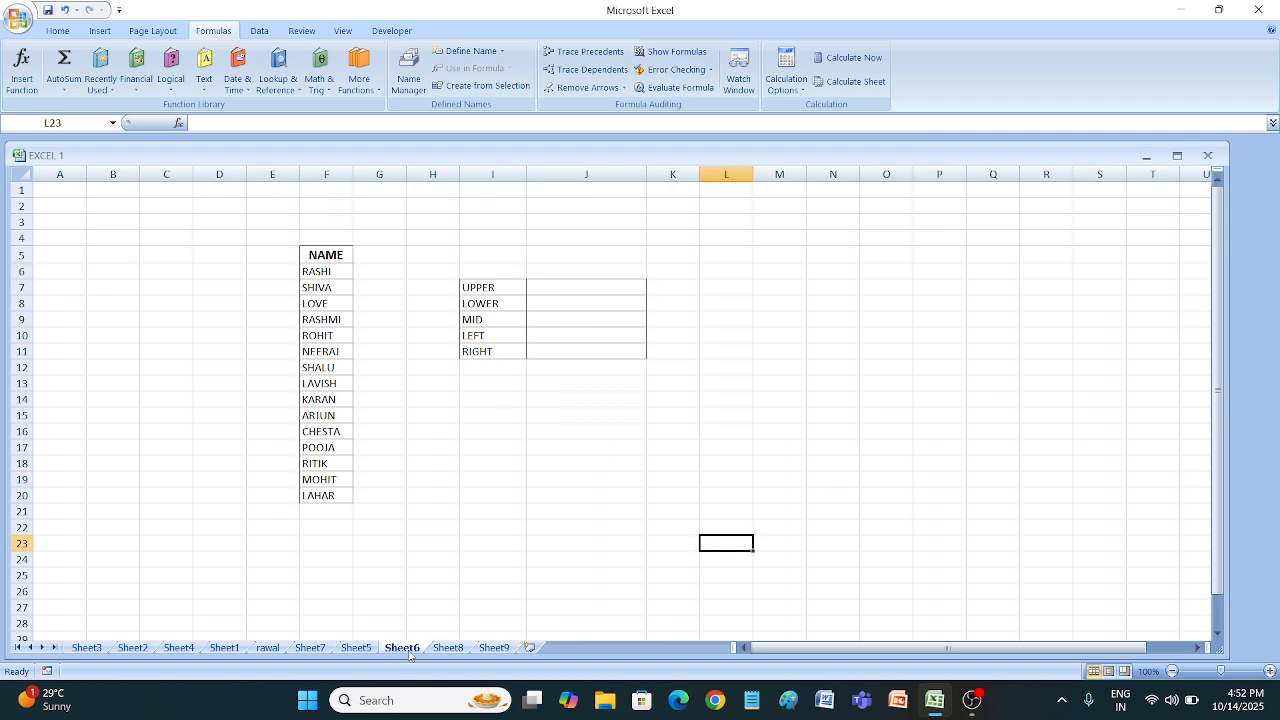
left_click(495, 648)
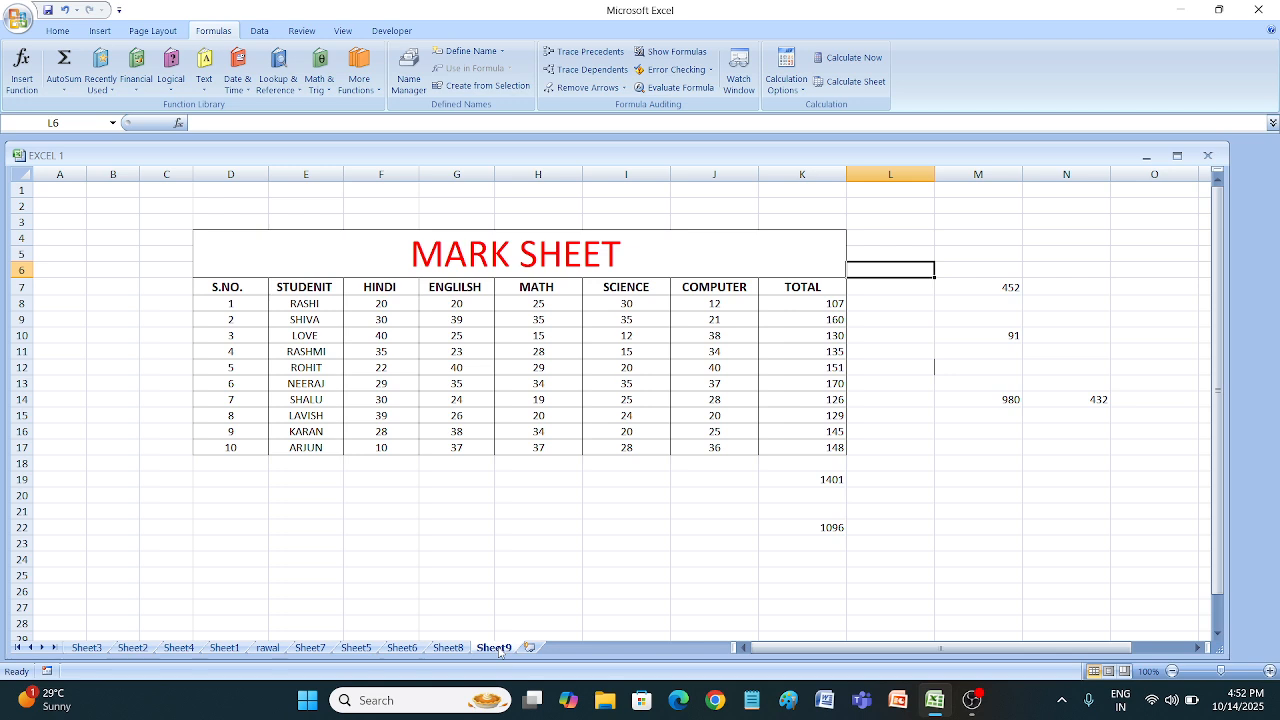
left_click(528, 648)
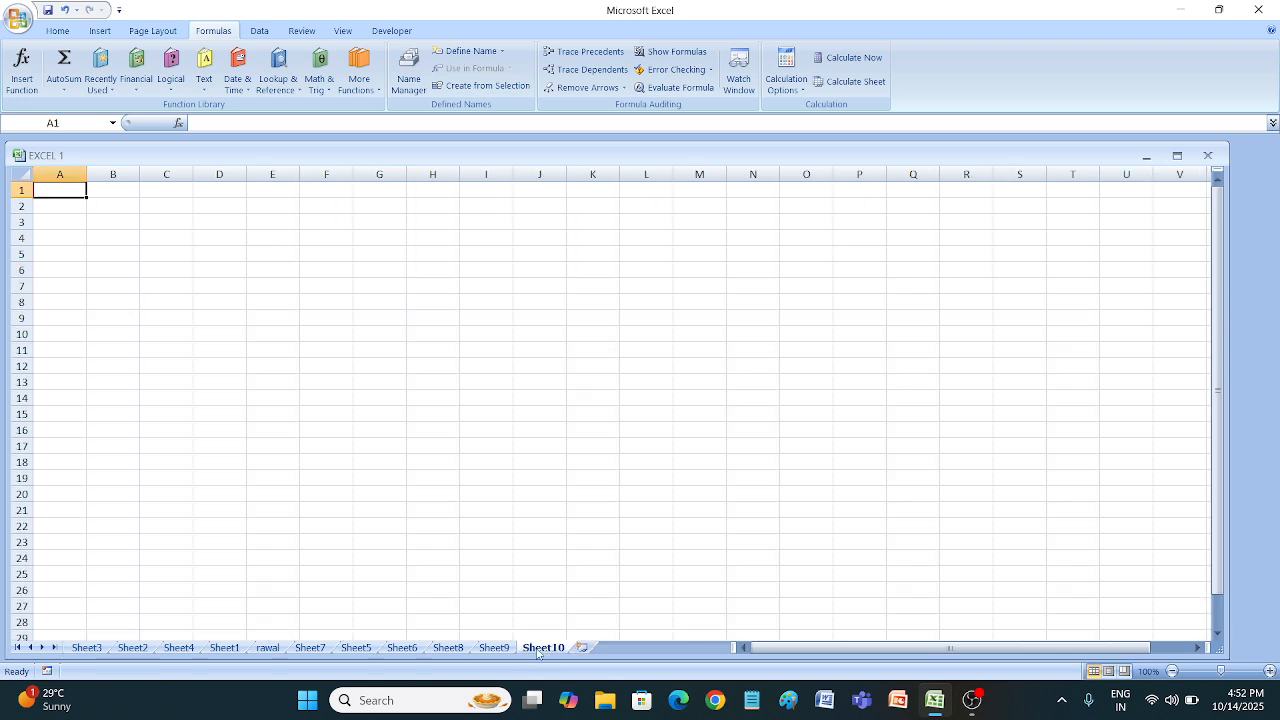
Examine the sale table on Sheet4, including its s.no and item columns, and compare that sheet with the blank Sheet10.
left_click(176, 649)
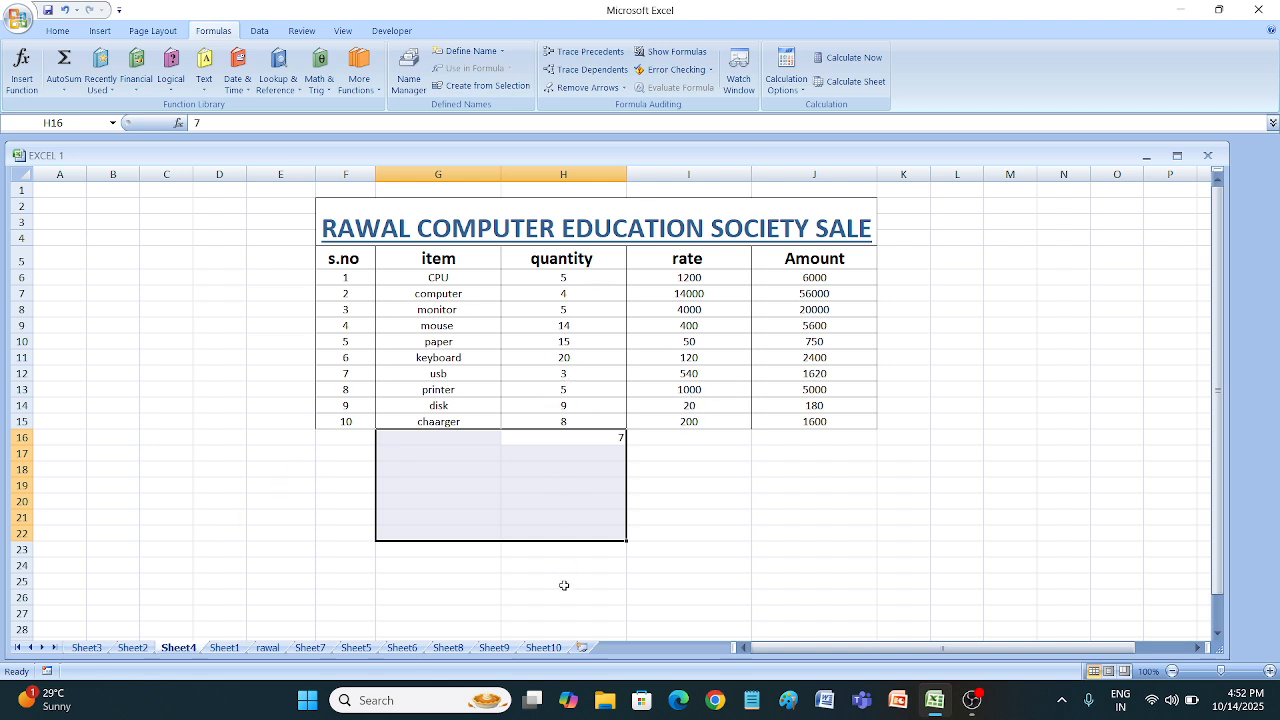
left_click_drag(384, 240, 768, 423)
left_click(542, 646)
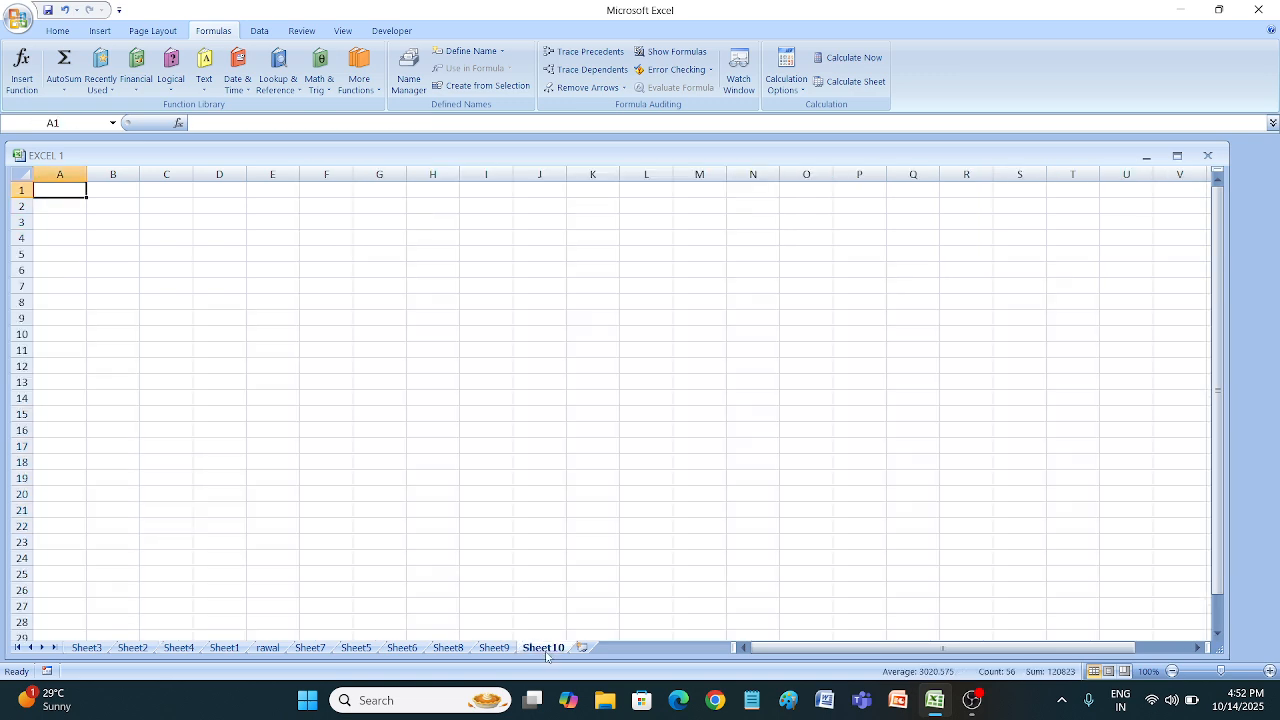
left_click(487, 268)
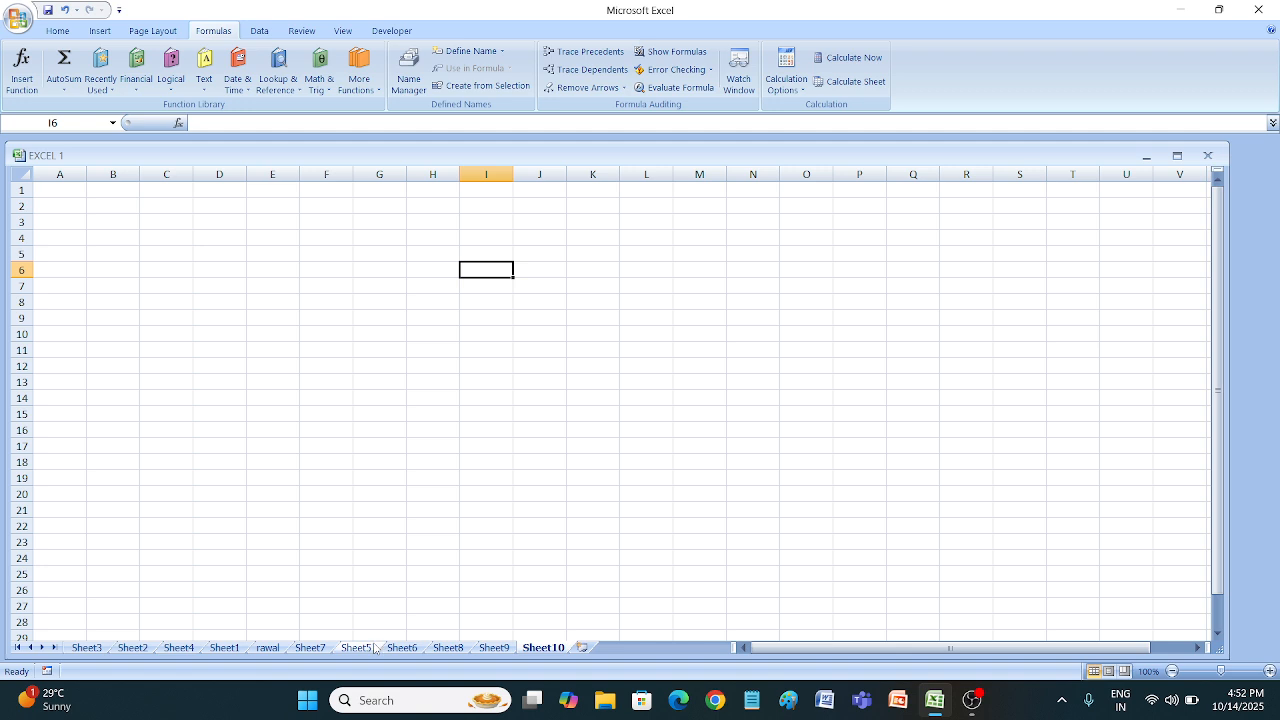
left_click(178, 648)
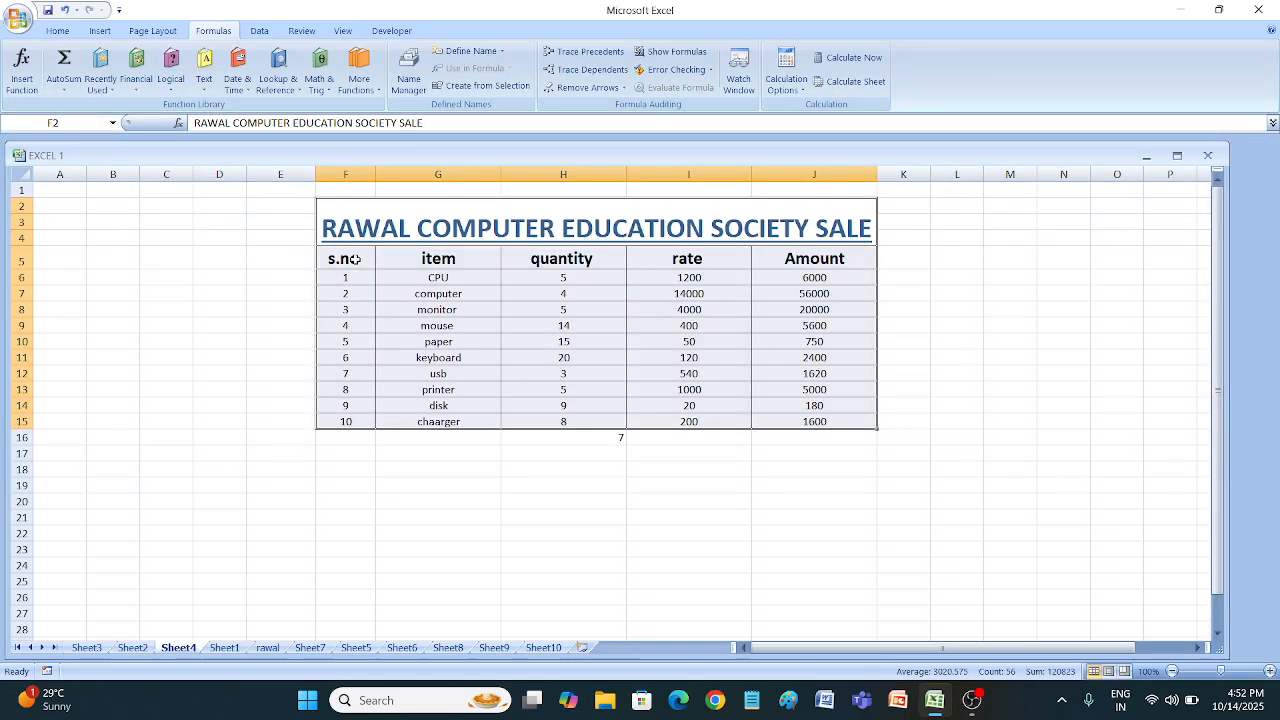
left_click_drag(343, 258, 345, 421)
left_click_drag(438, 258, 460, 325)
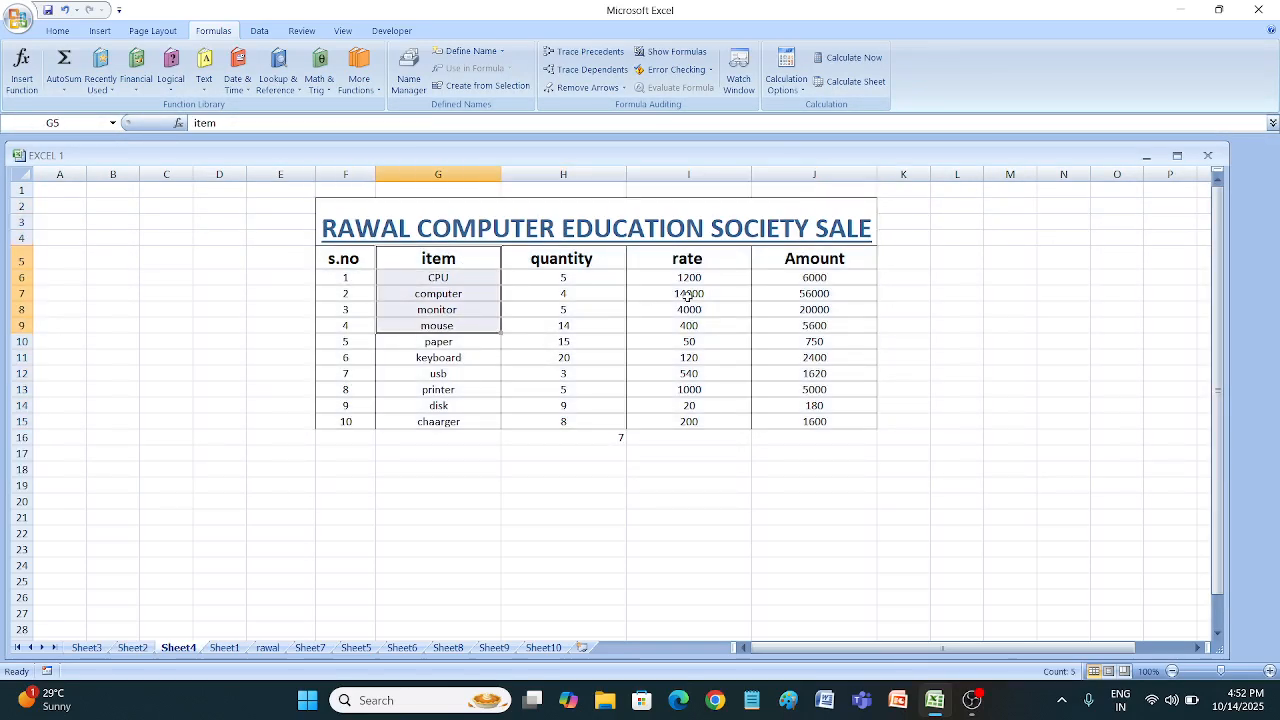
left_click(543, 648)
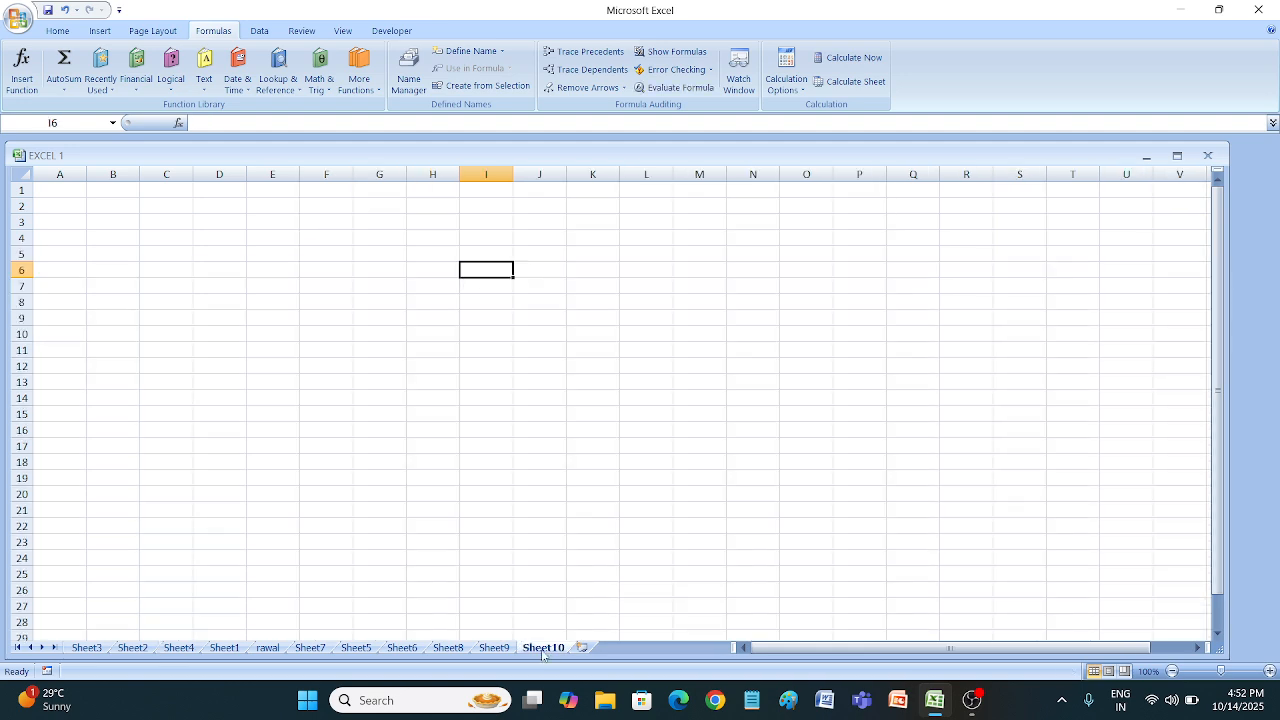
left_click(180, 648)
left_click(556, 648)
left_click(179, 648)
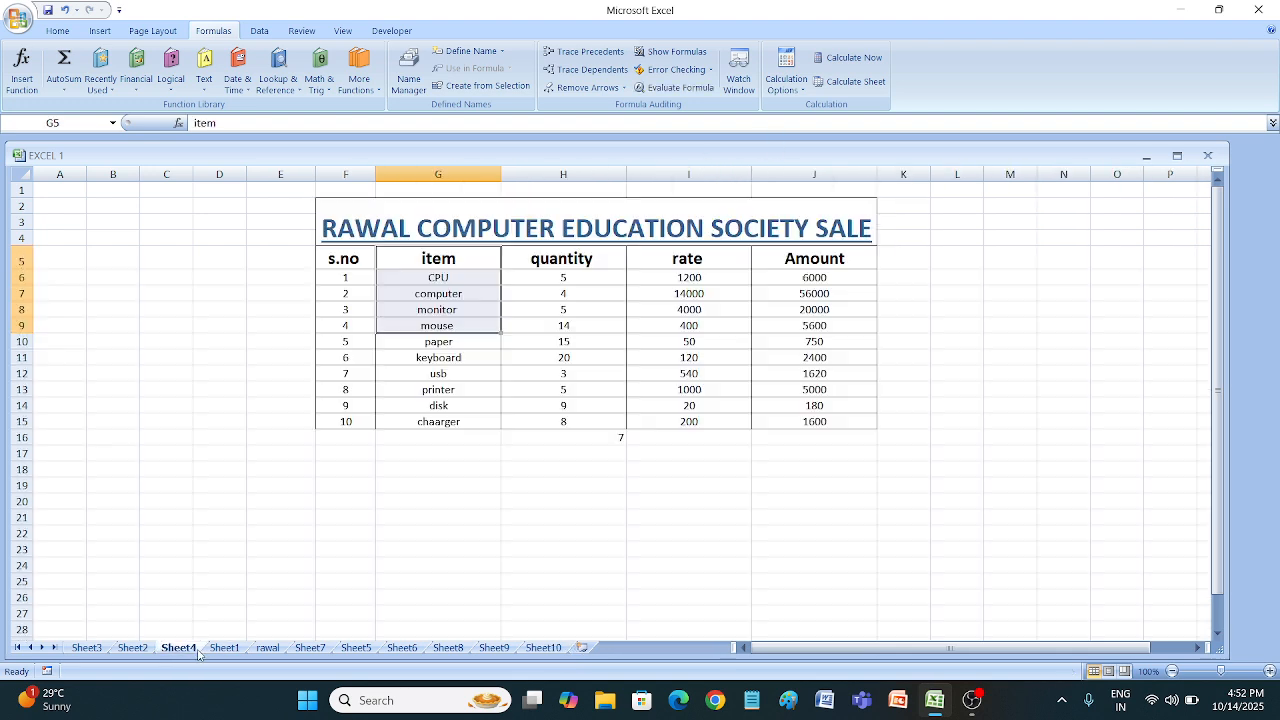
Review the list of watched cells from the rawal sheet in the Watch Window while on Sheet4, and close it.
left_click(727, 70)
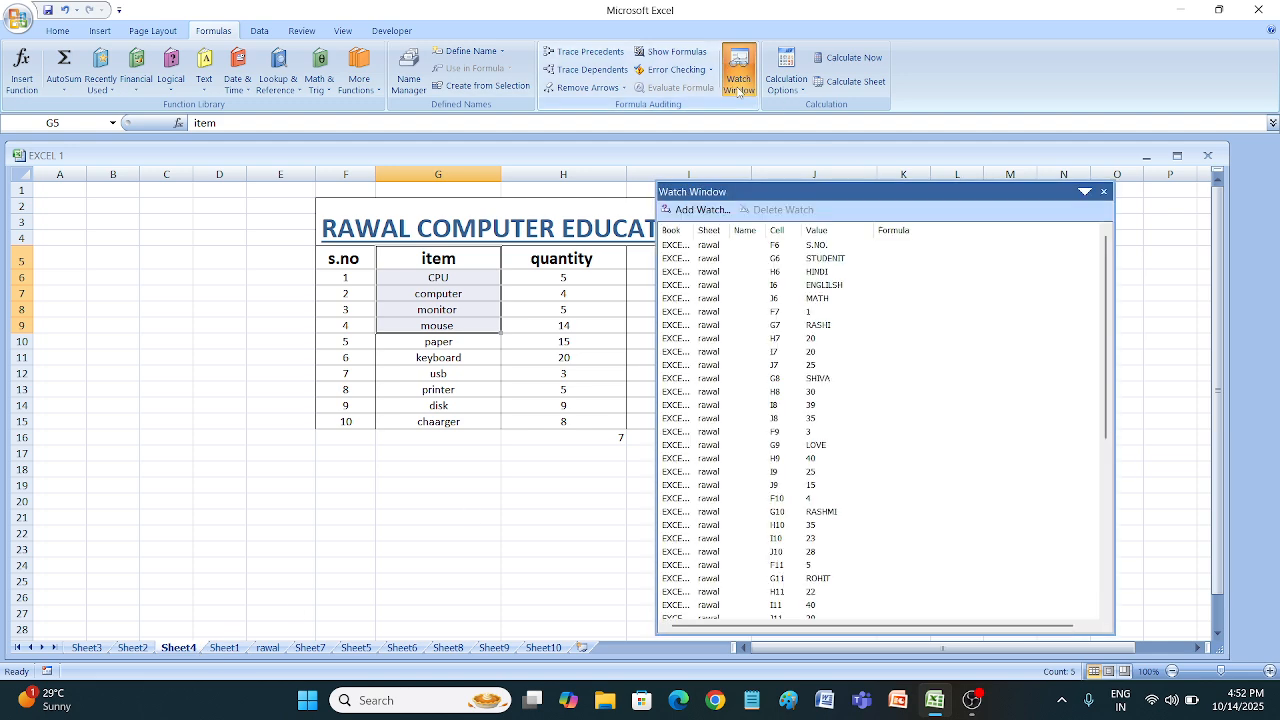
left_click_drag(825, 194, 712, 131)
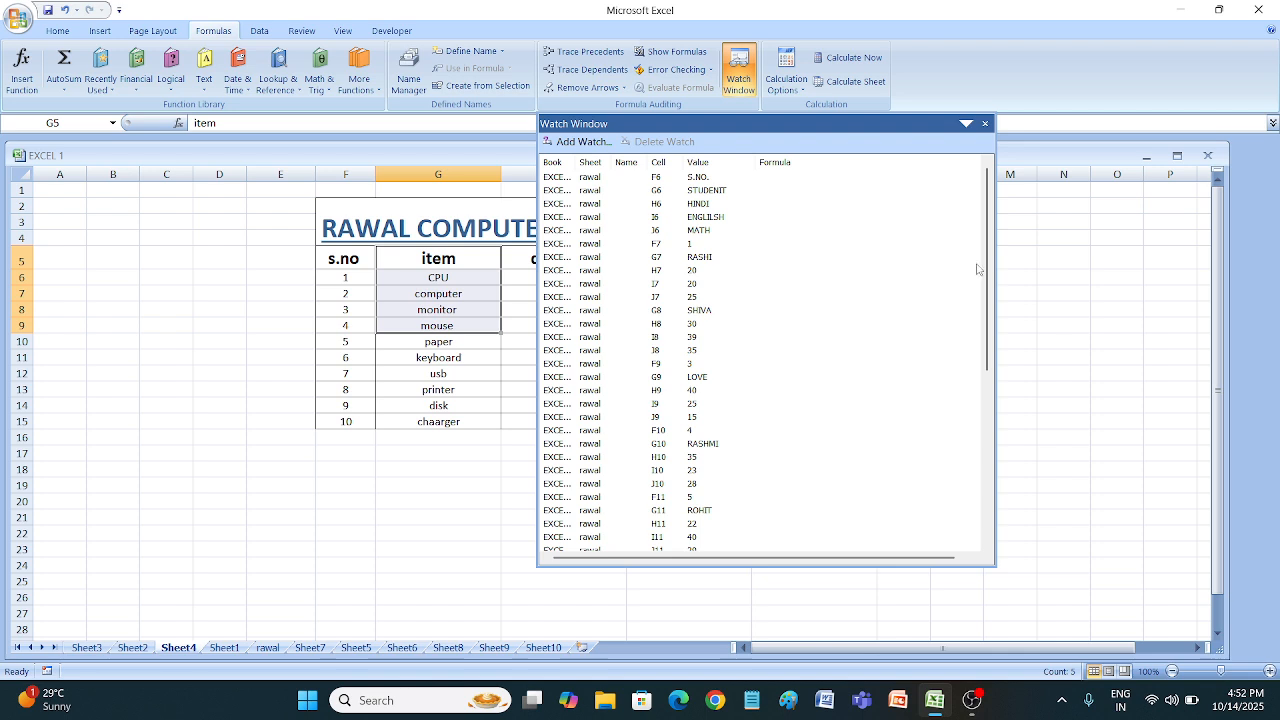
left_click_drag(986, 278, 973, 553)
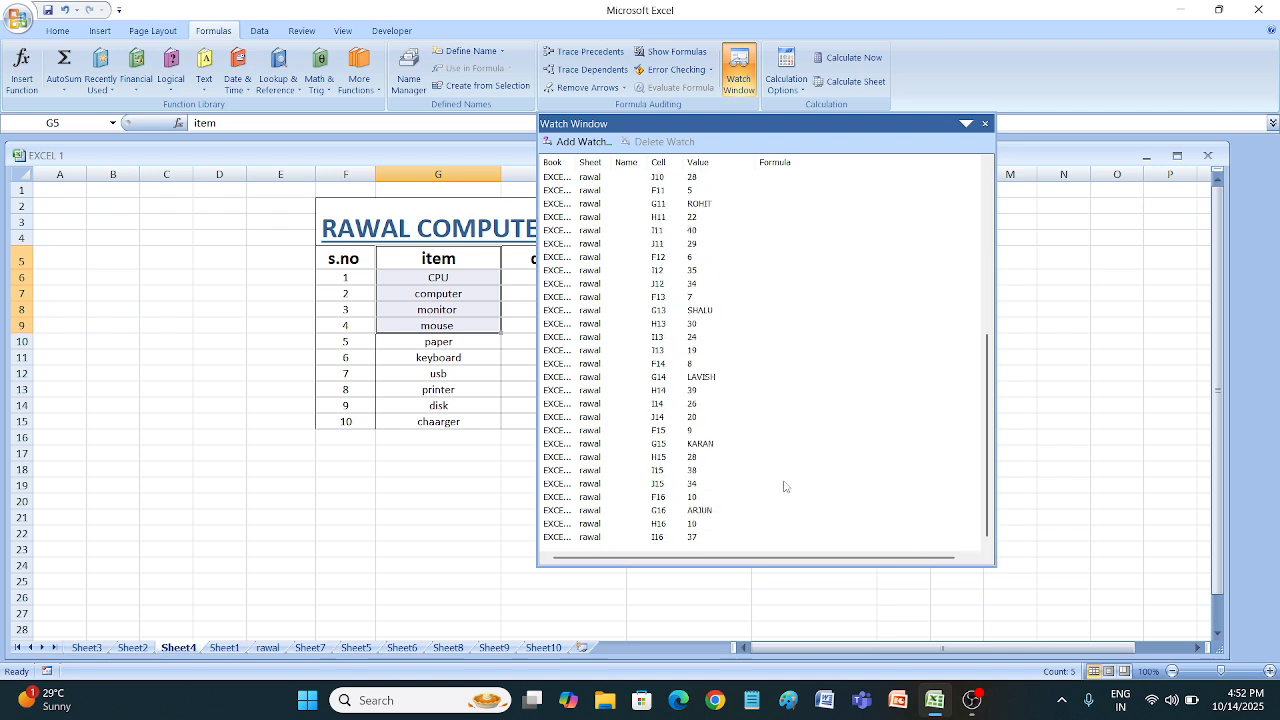
left_click_drag(987, 373, 988, 104)
left_click(985, 123)
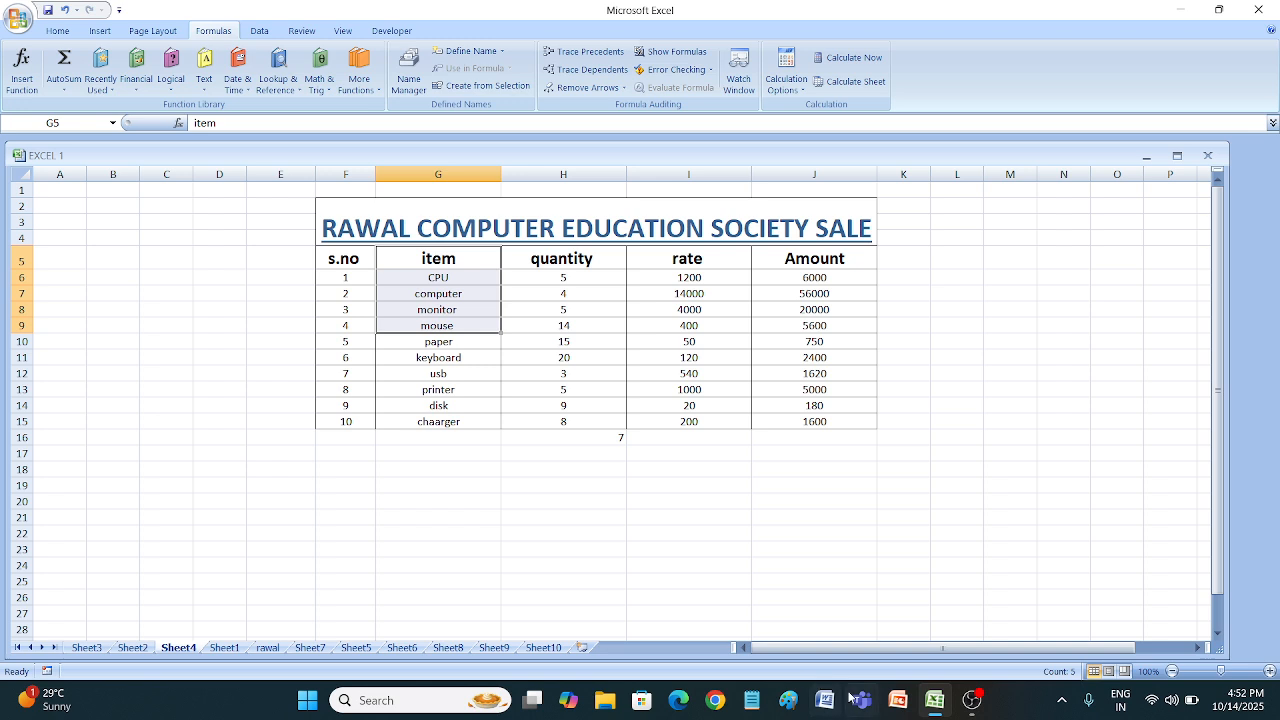
left_click(745, 84)
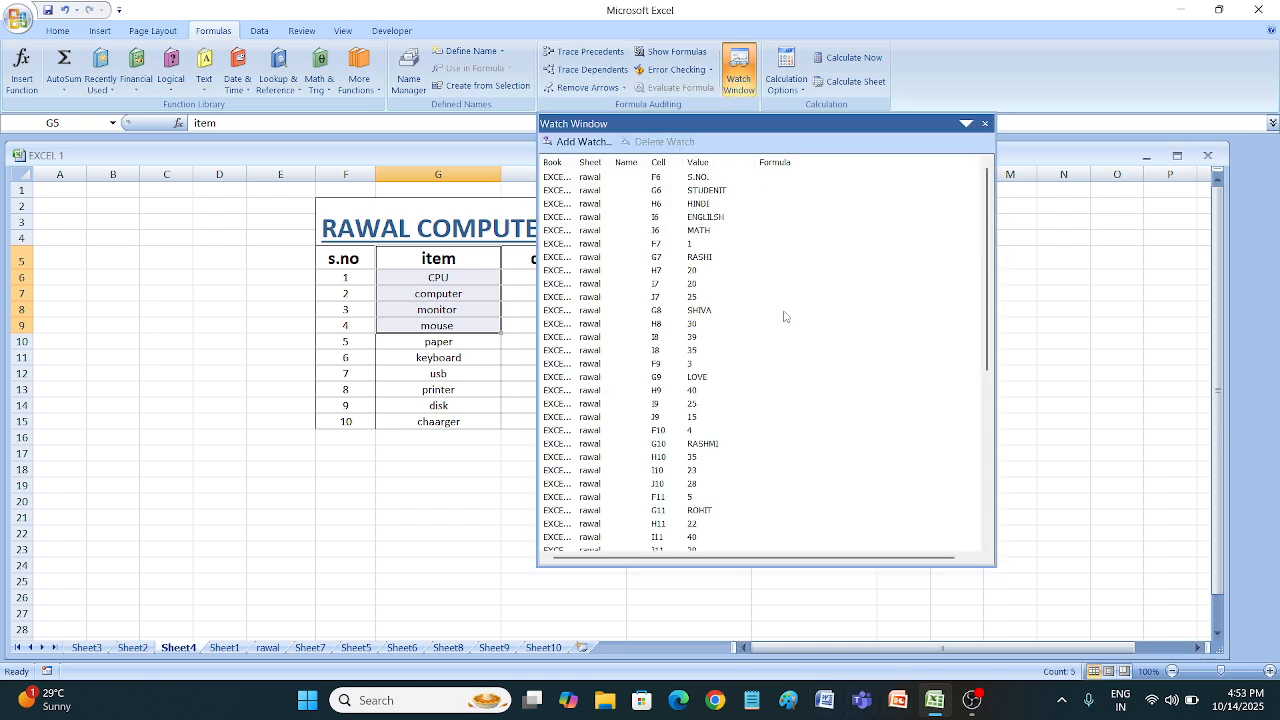
left_click(985, 123)
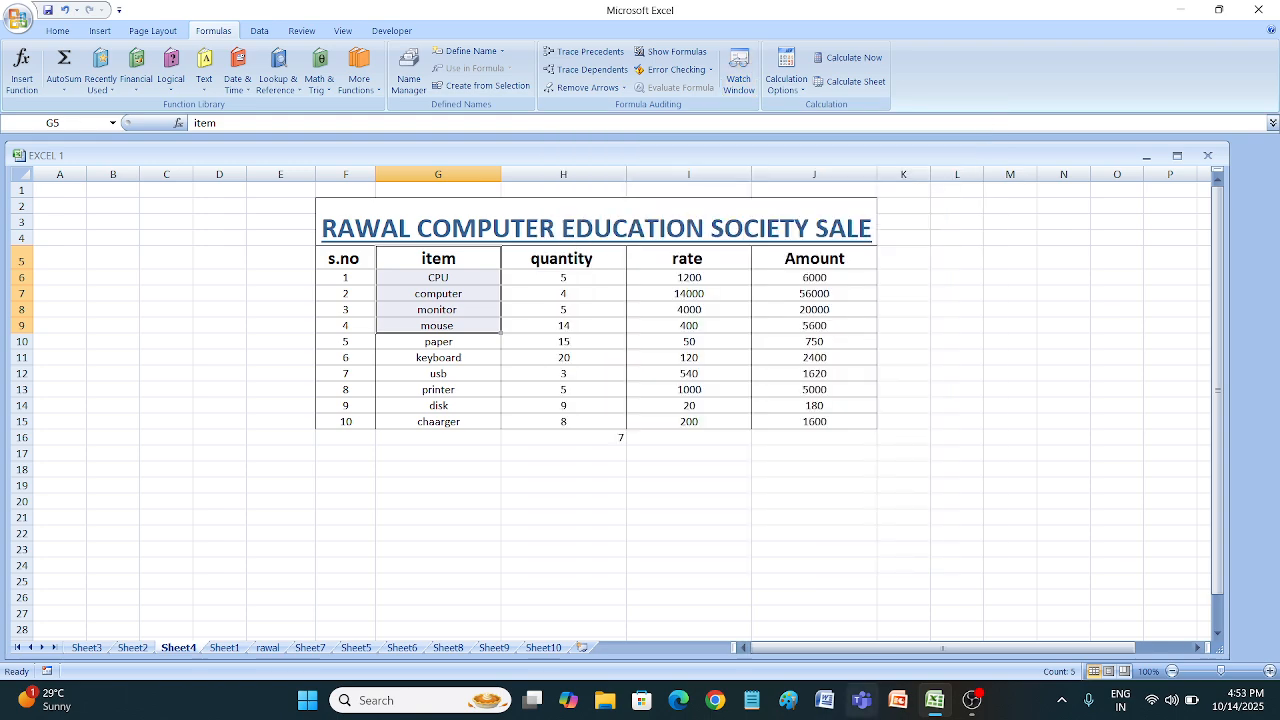
Open a second Excel instance with a blank workbook, enlarge its sheet area, and move the restored program window aside.
left_click(935, 700)
left_click(936, 700)
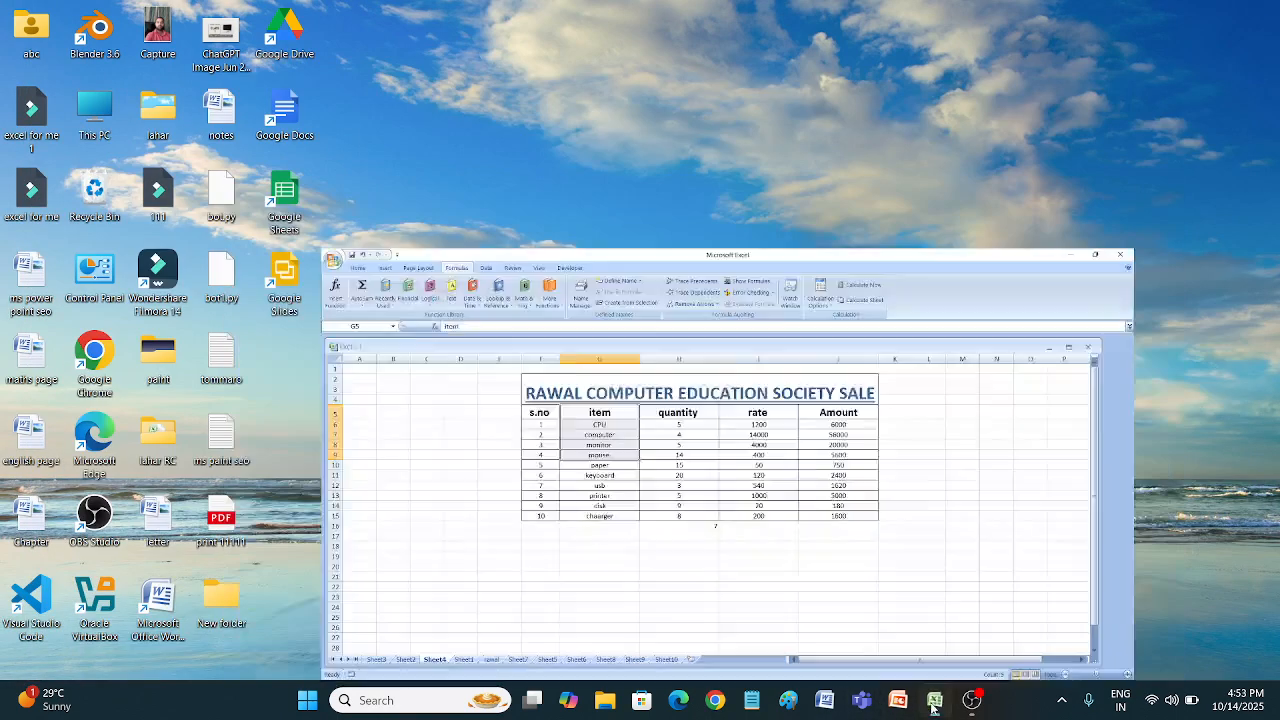
right_click(937, 700)
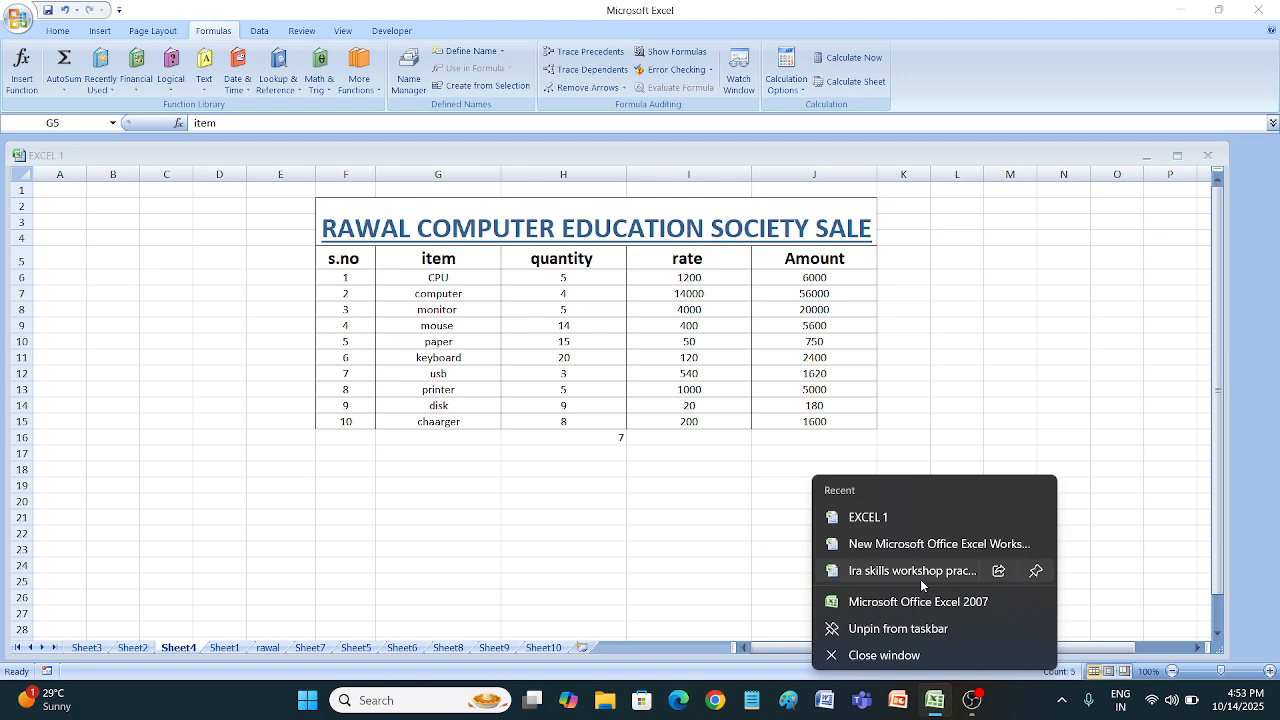
left_click(928, 603)
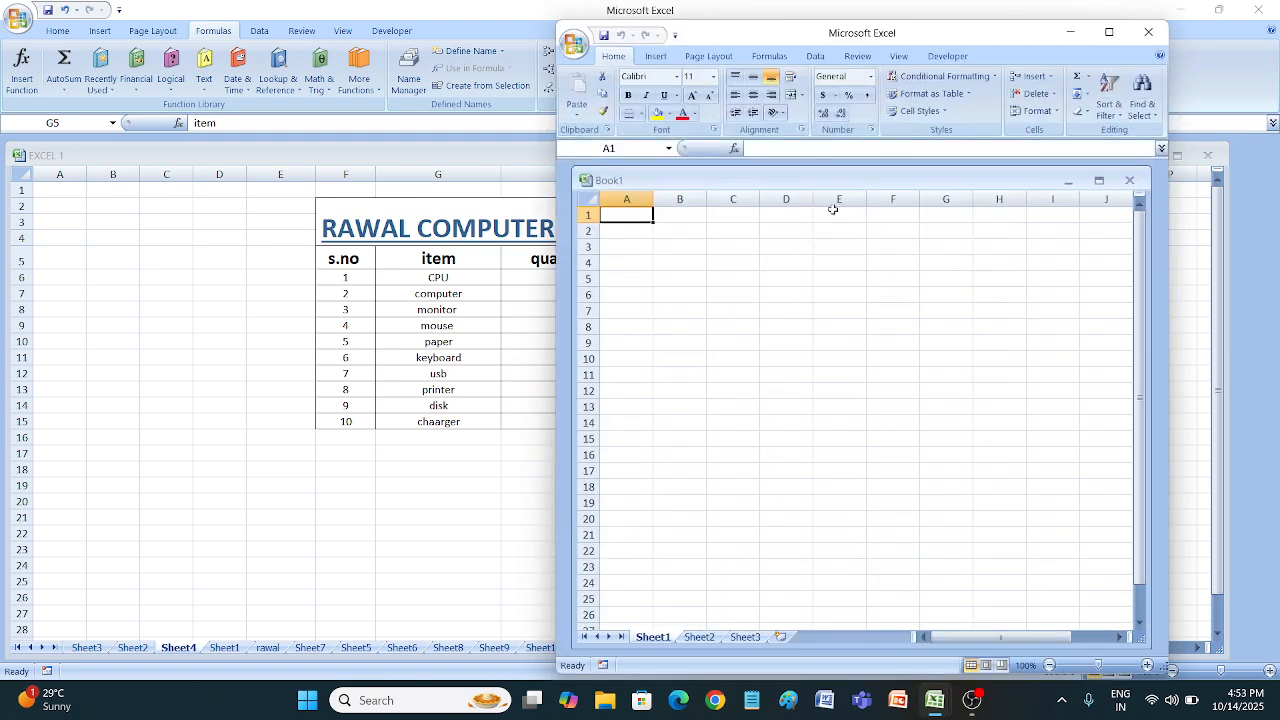
left_click_drag(979, 47, 854, 28)
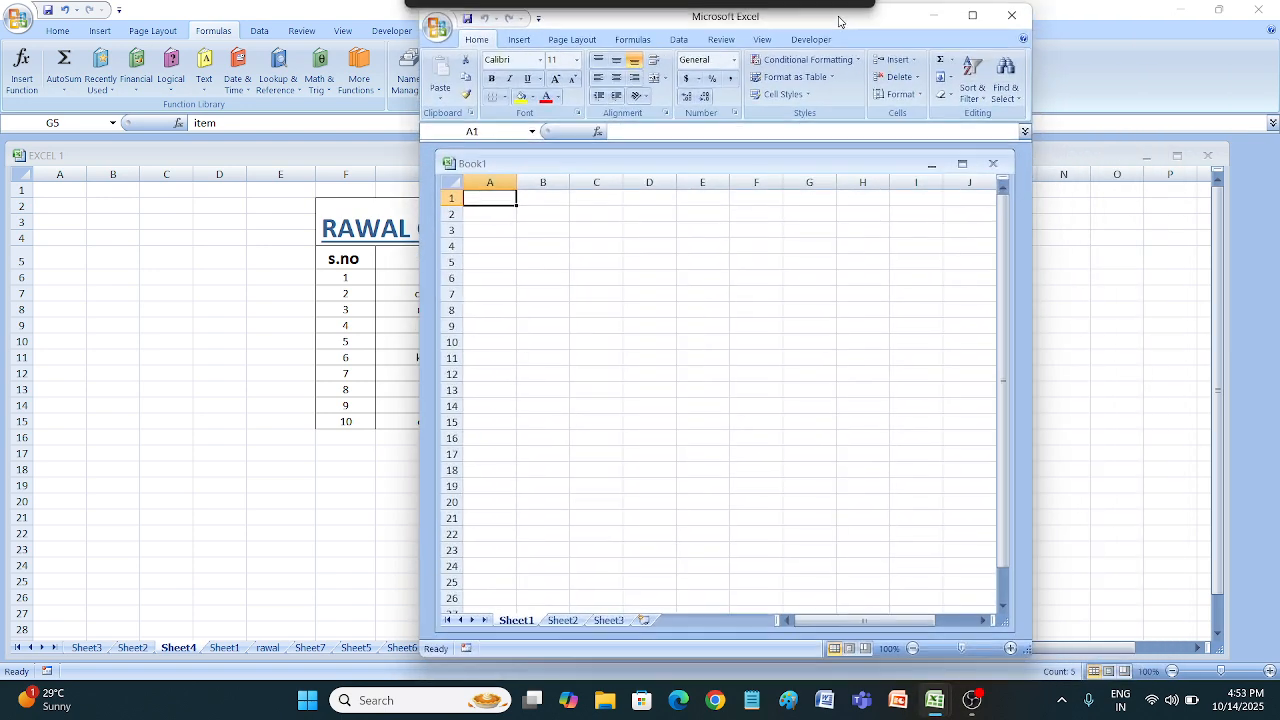
double_click(966, 21)
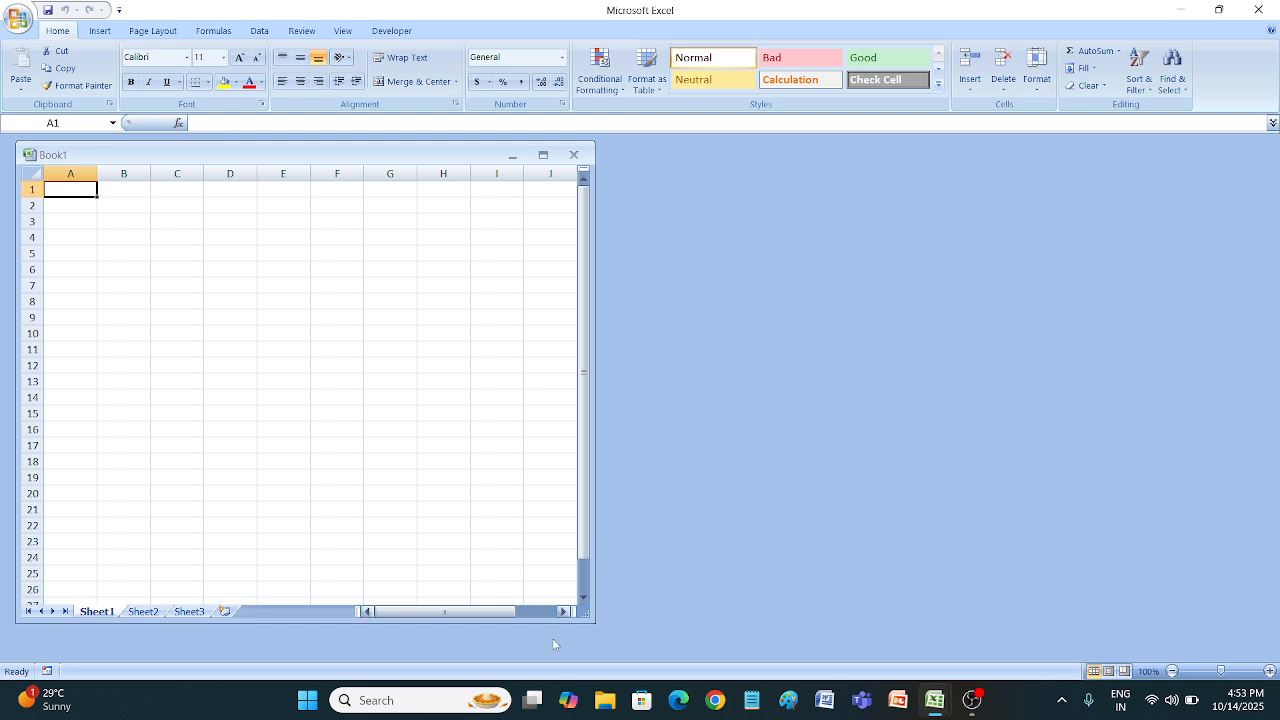
left_click_drag(593, 619, 1256, 658)
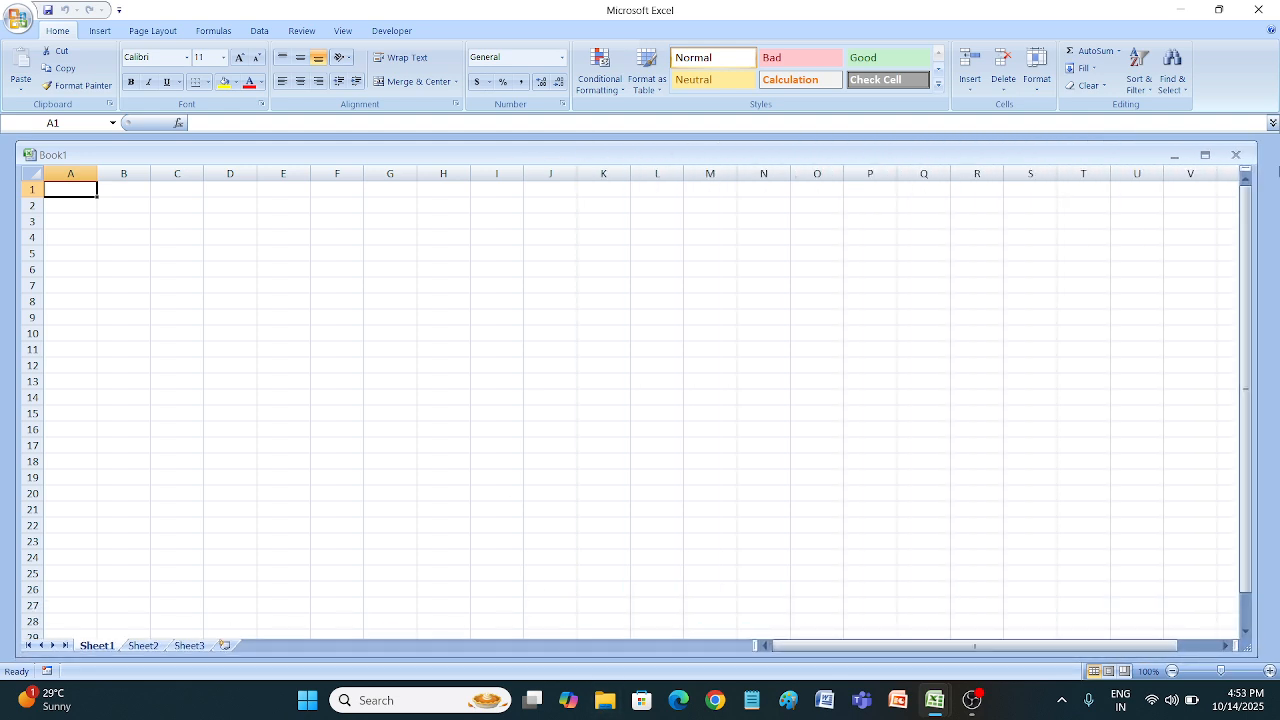
left_click(1219, 7)
left_click_drag(838, 22, 1198, 68)
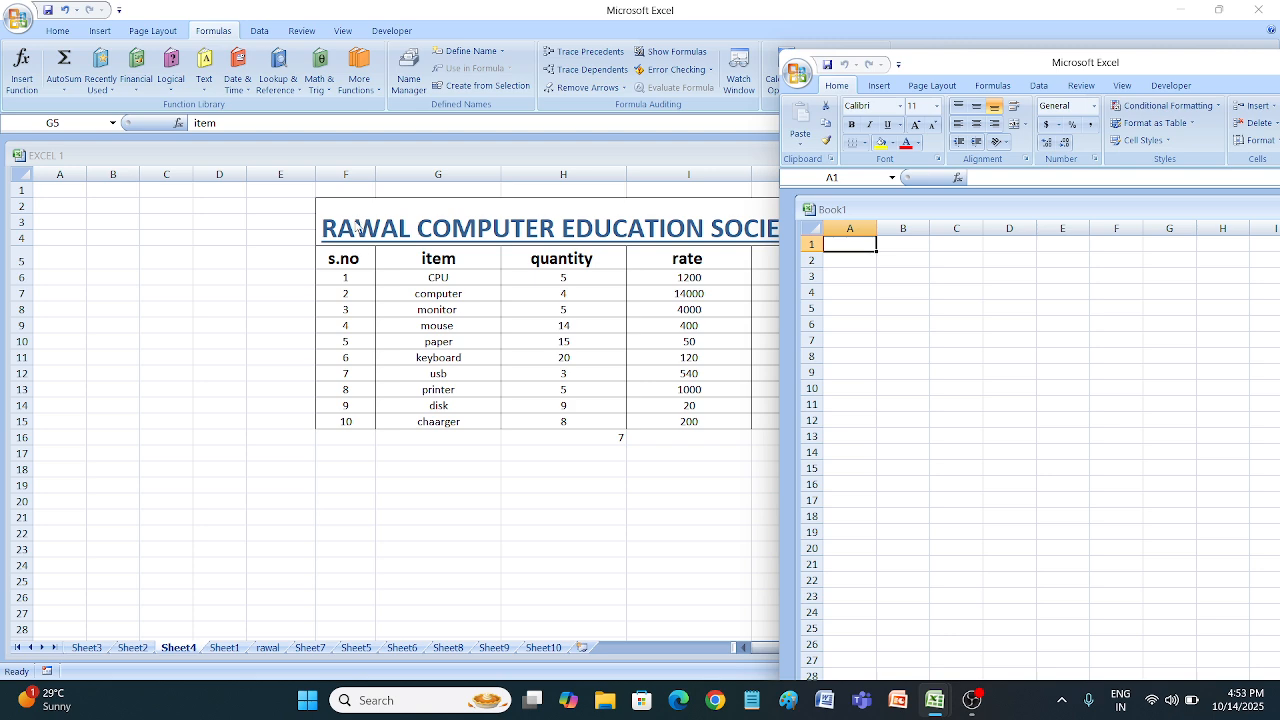
Copy the sale table F2:J15 from Sheet4 of EXCEL 1 and paste it at C6 on Sheet1 of Book1.
left_click(366, 253)
left_click_drag(387, 218, 719, 415)
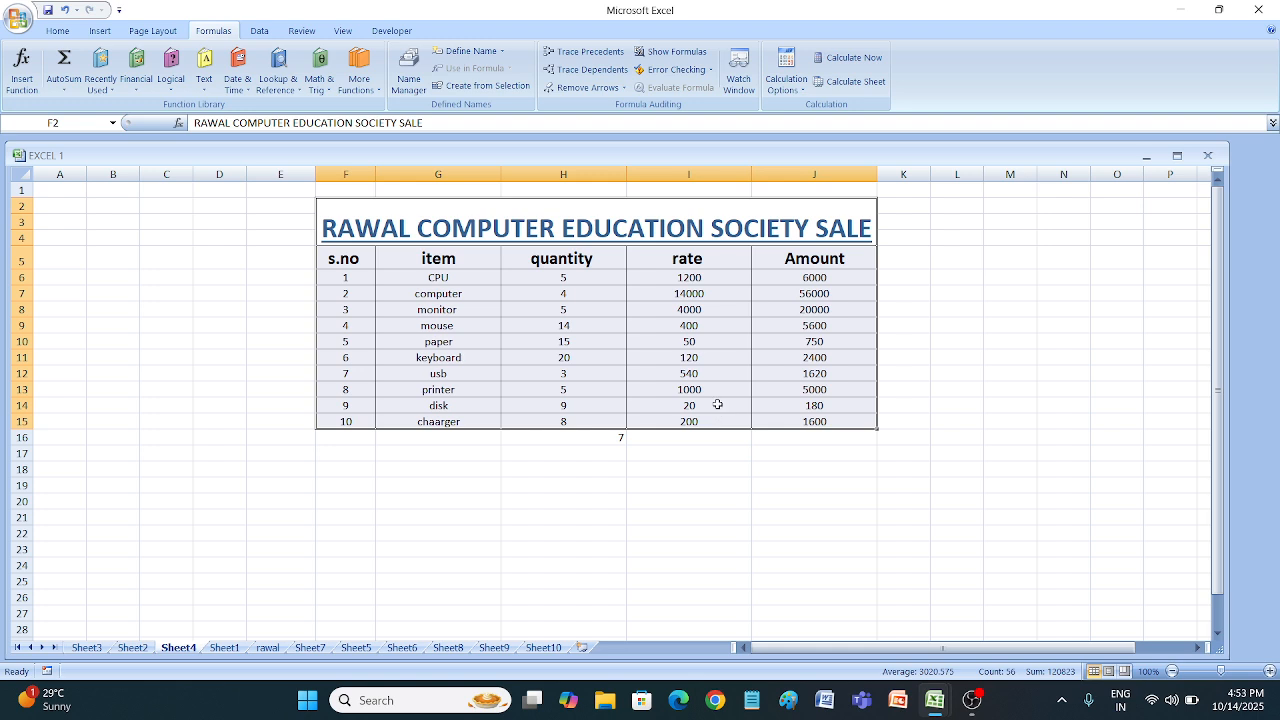
key("ctrl+c")
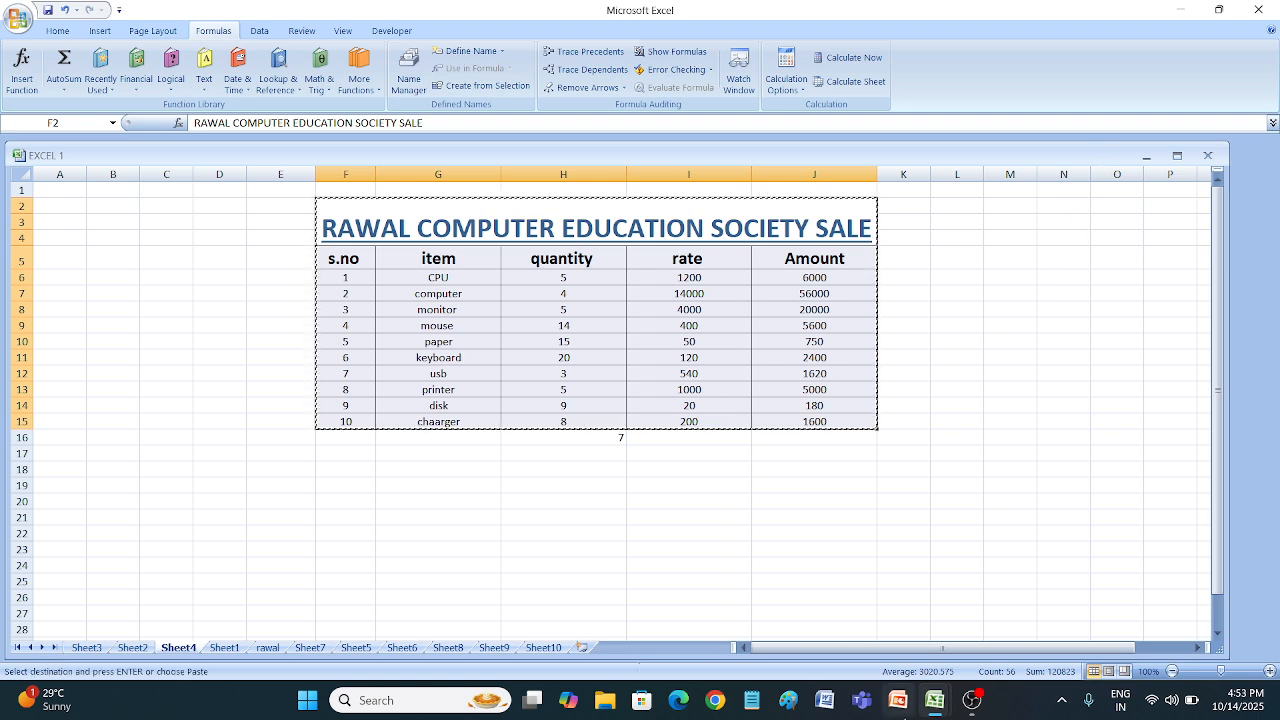
mouse_move(933, 701)
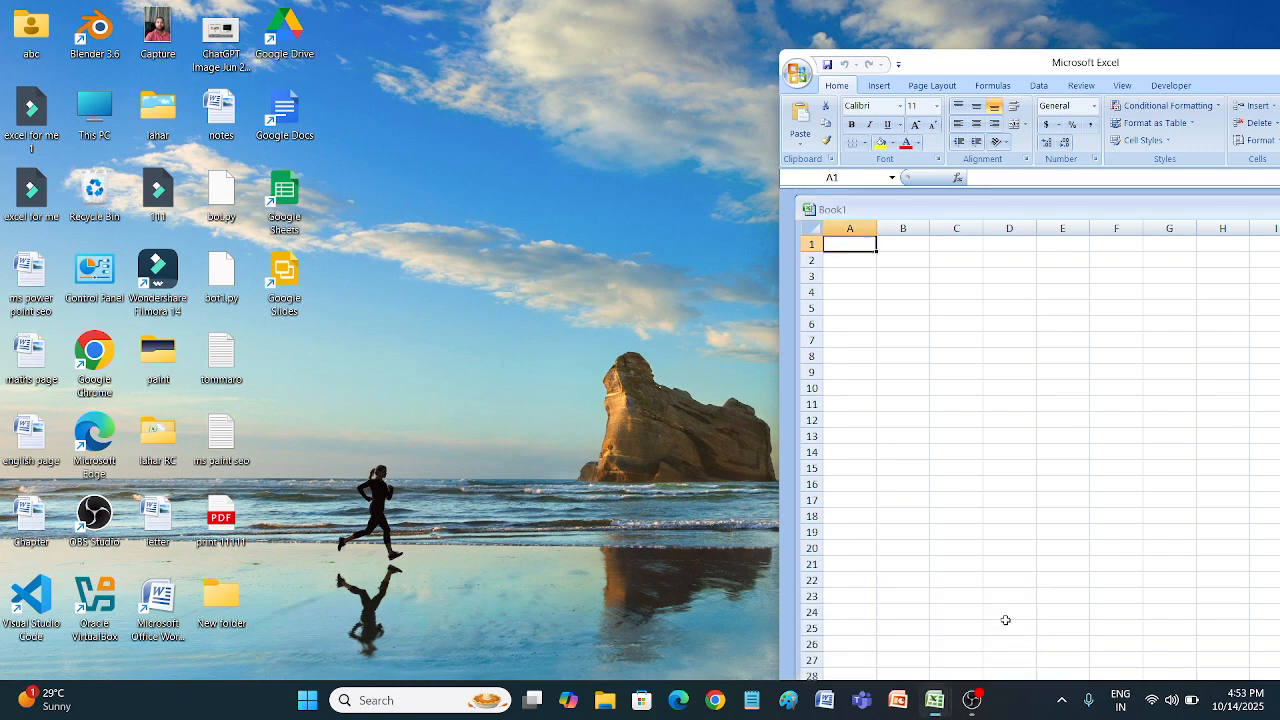
left_click(985, 600)
left_click_drag(1044, 67, 618, 64)
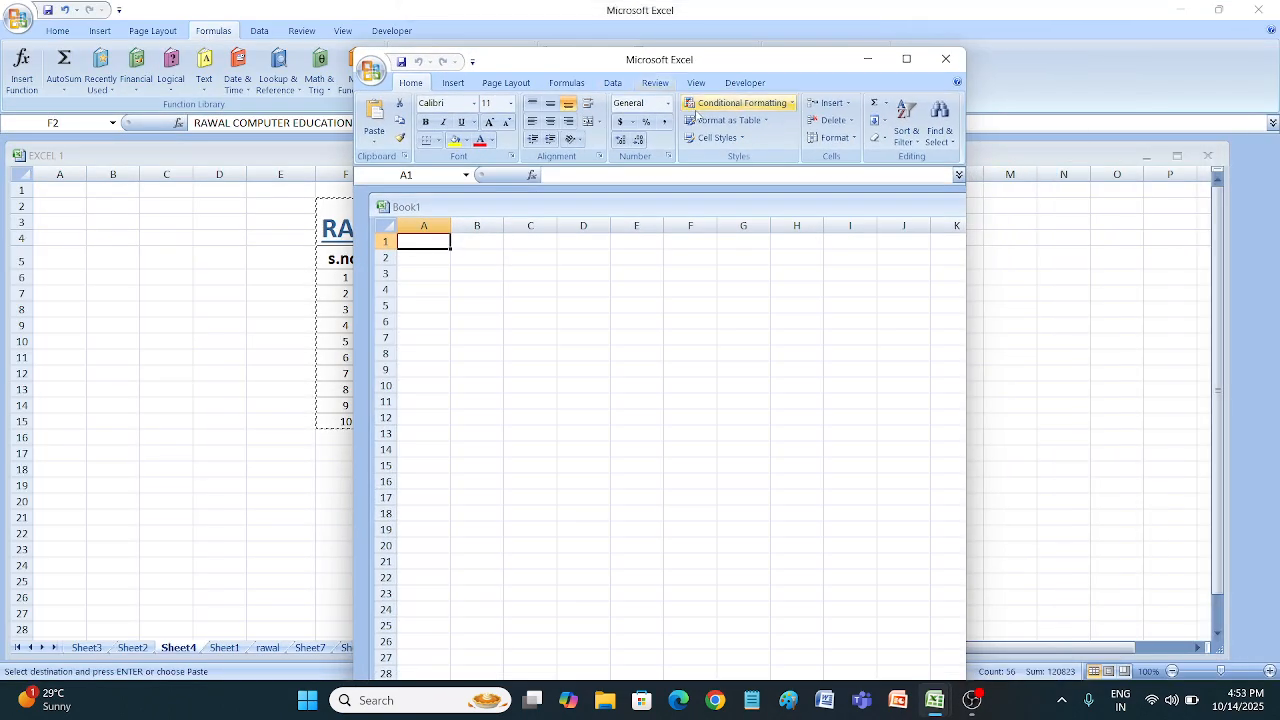
left_click(525, 319)
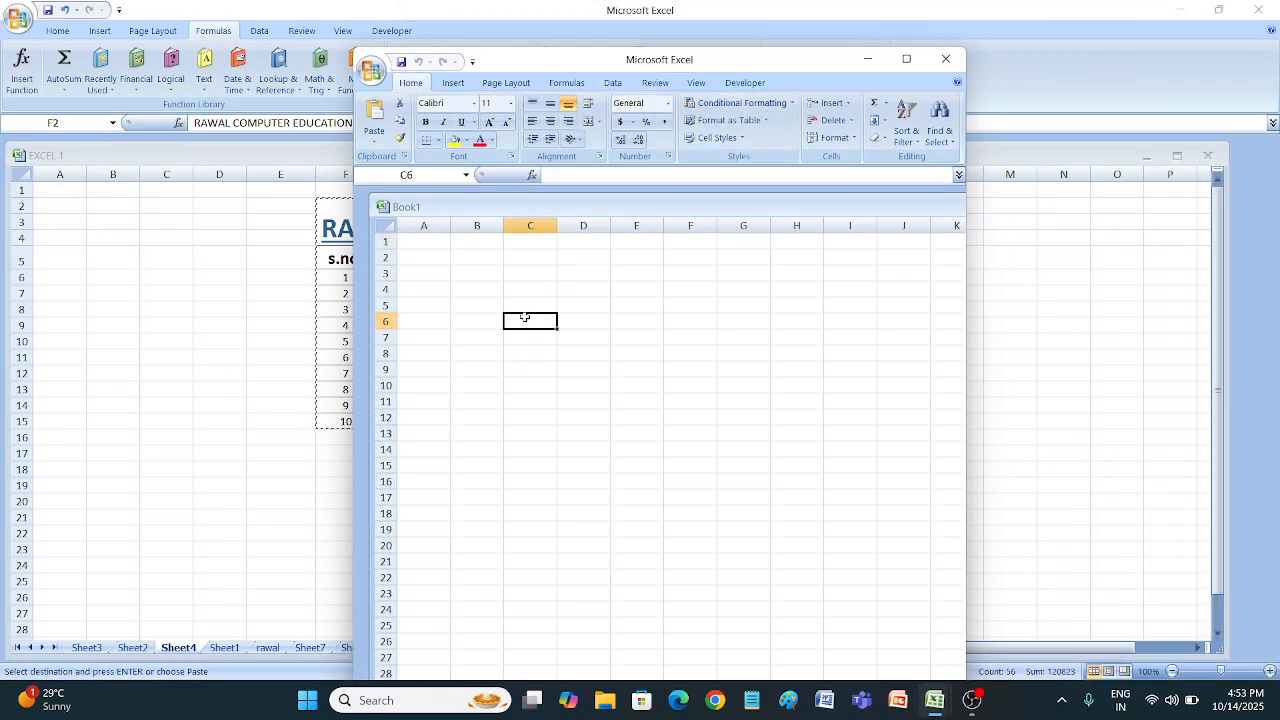
key("ctrl+v")
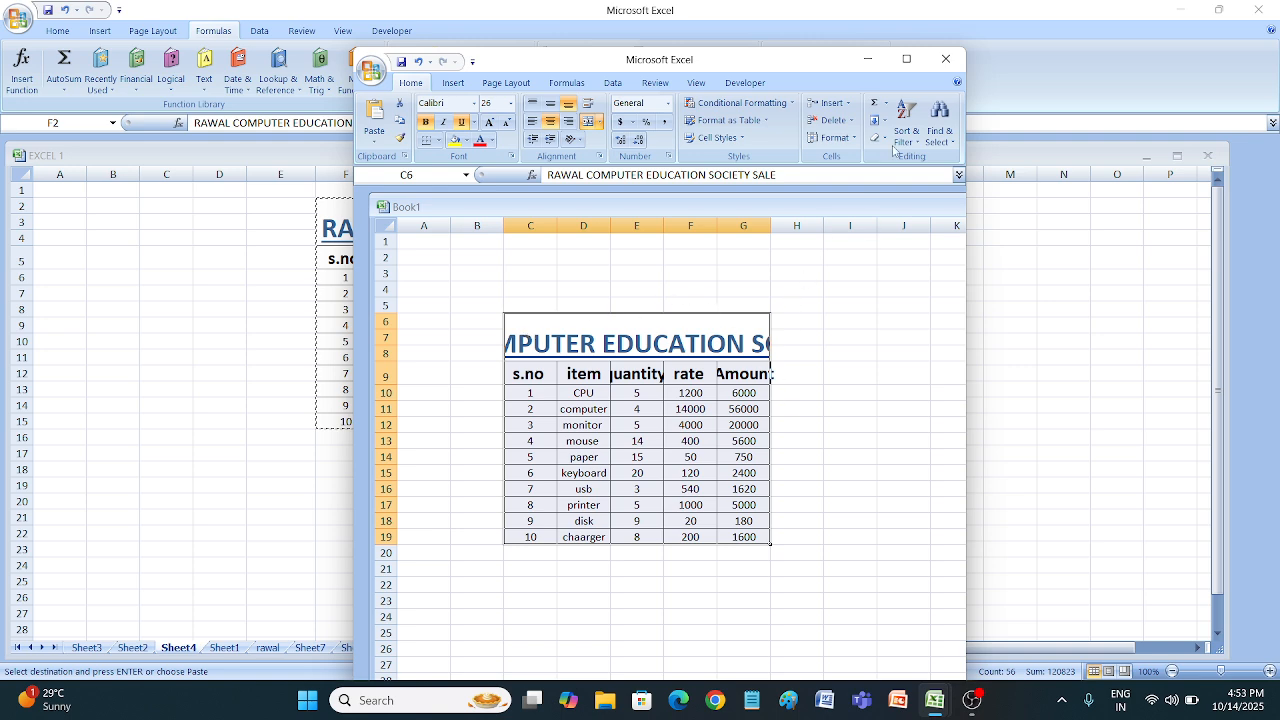
Maximize the Book1 program window and widen columns C to G equally so the sale table's title and headings fit.
left_click(906, 58)
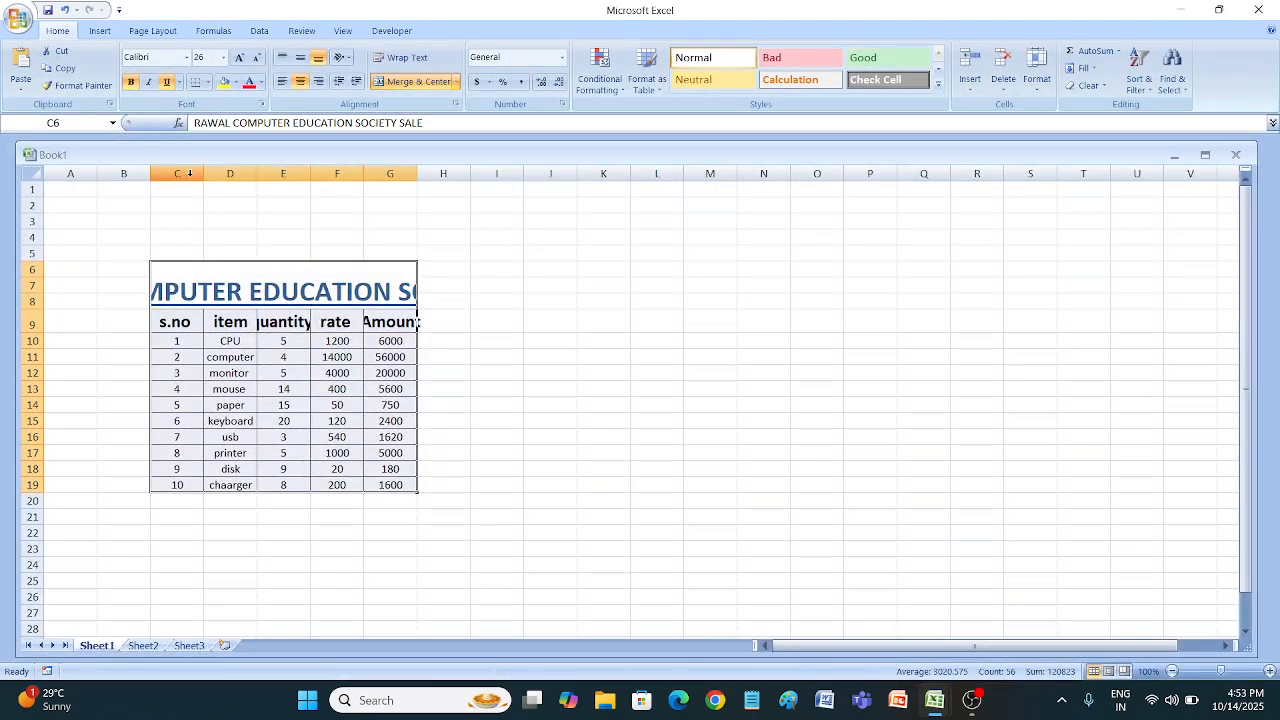
left_click(190, 174)
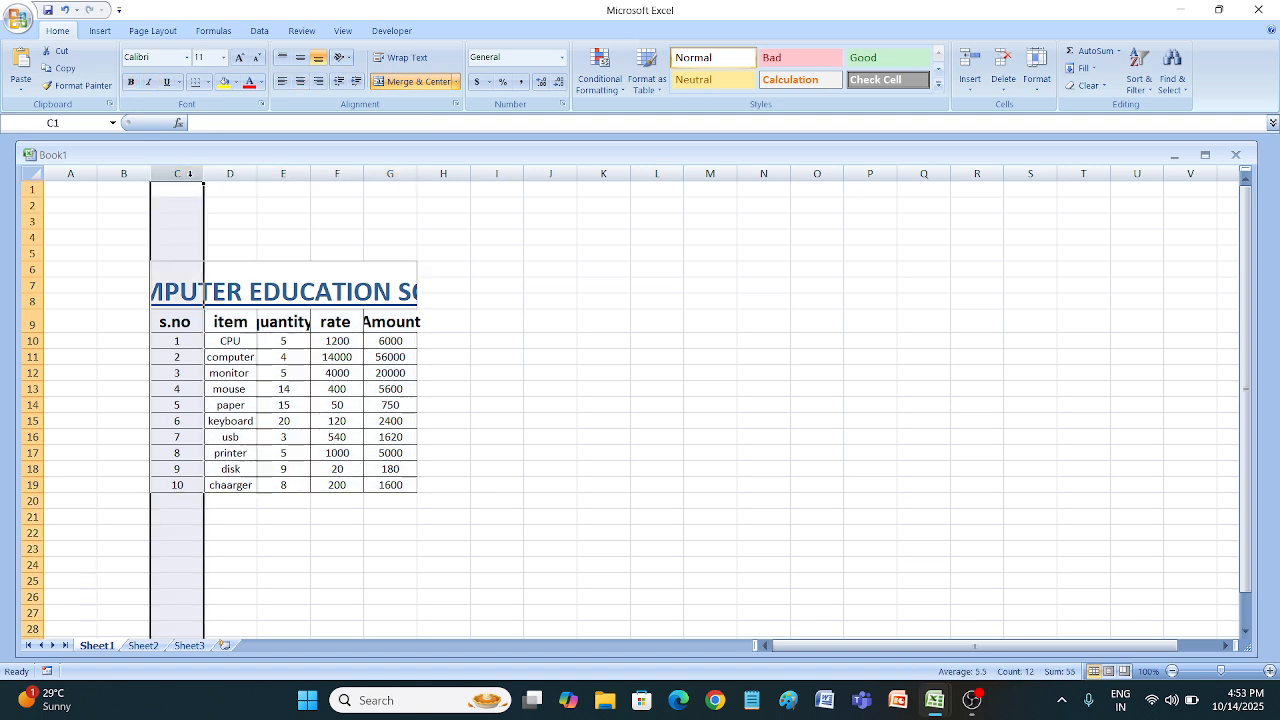
left_click_drag(190, 174, 390, 175)
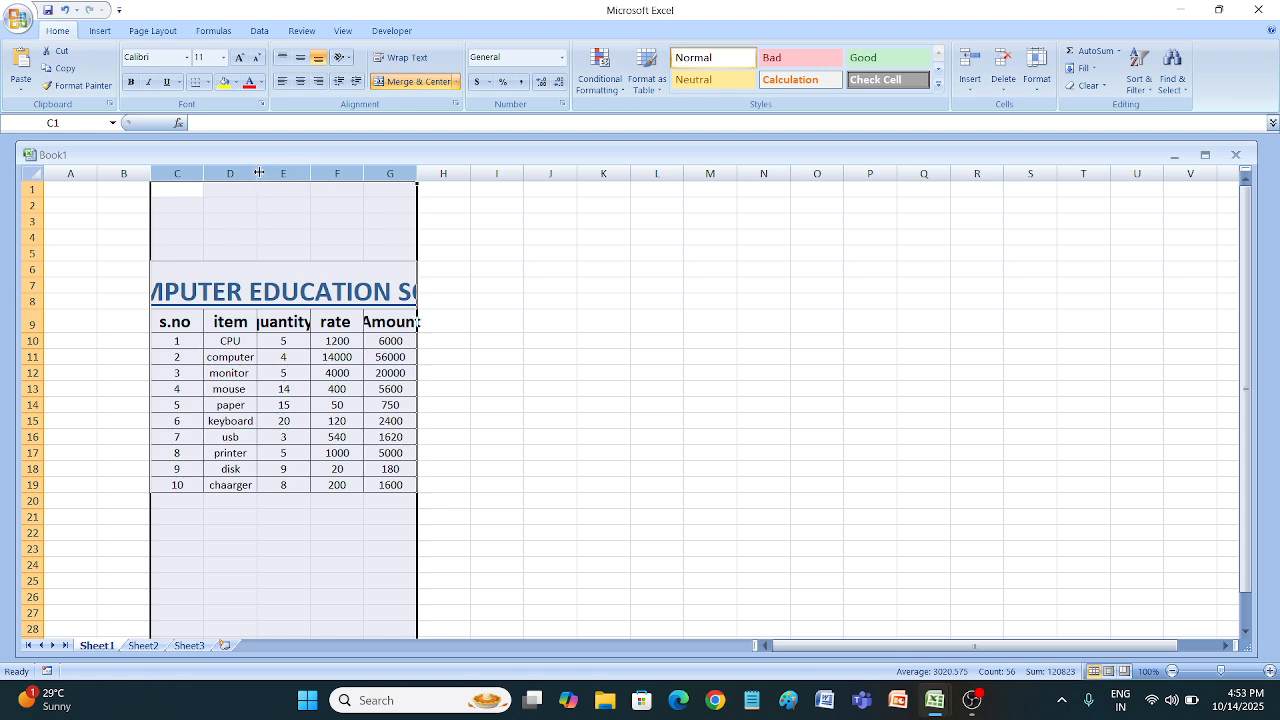
left_click_drag(258, 172, 329, 173)
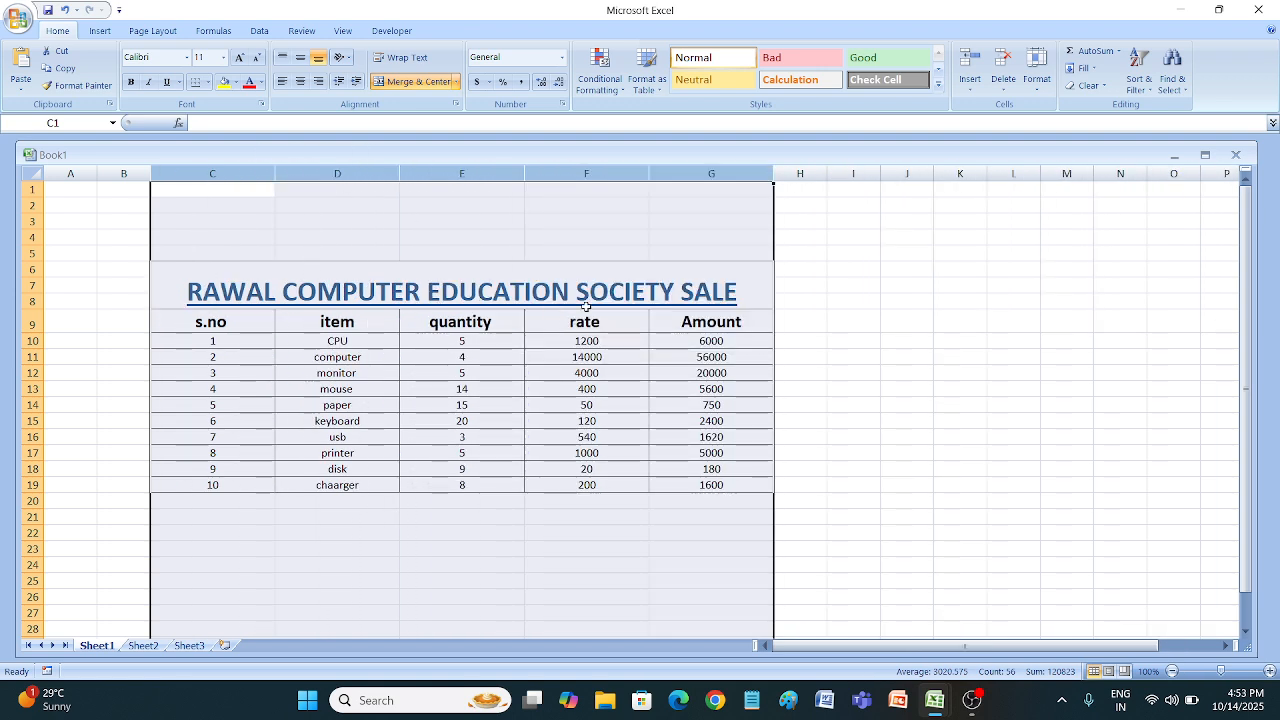
left_click(872, 497)
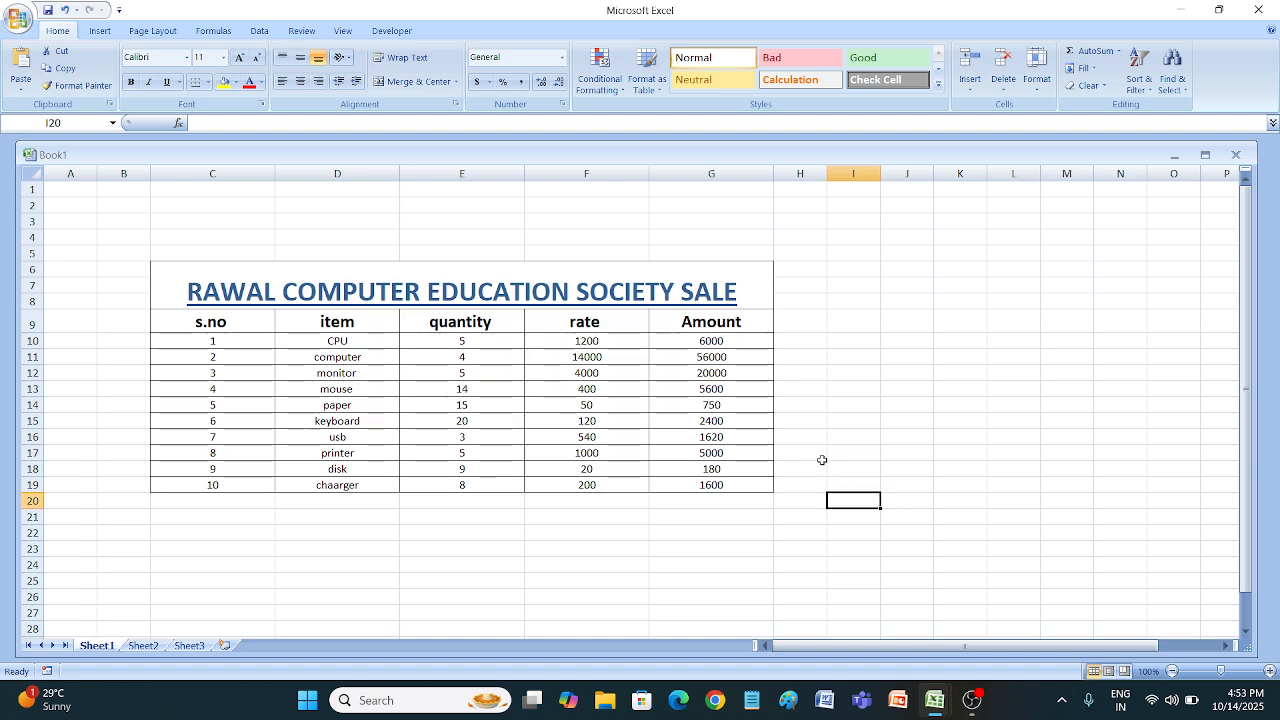
Compare Sheet1 and Sheet2 of Book1, and check the Watch Window's list for existing watches.
left_click_drag(958, 650, 958, 650)
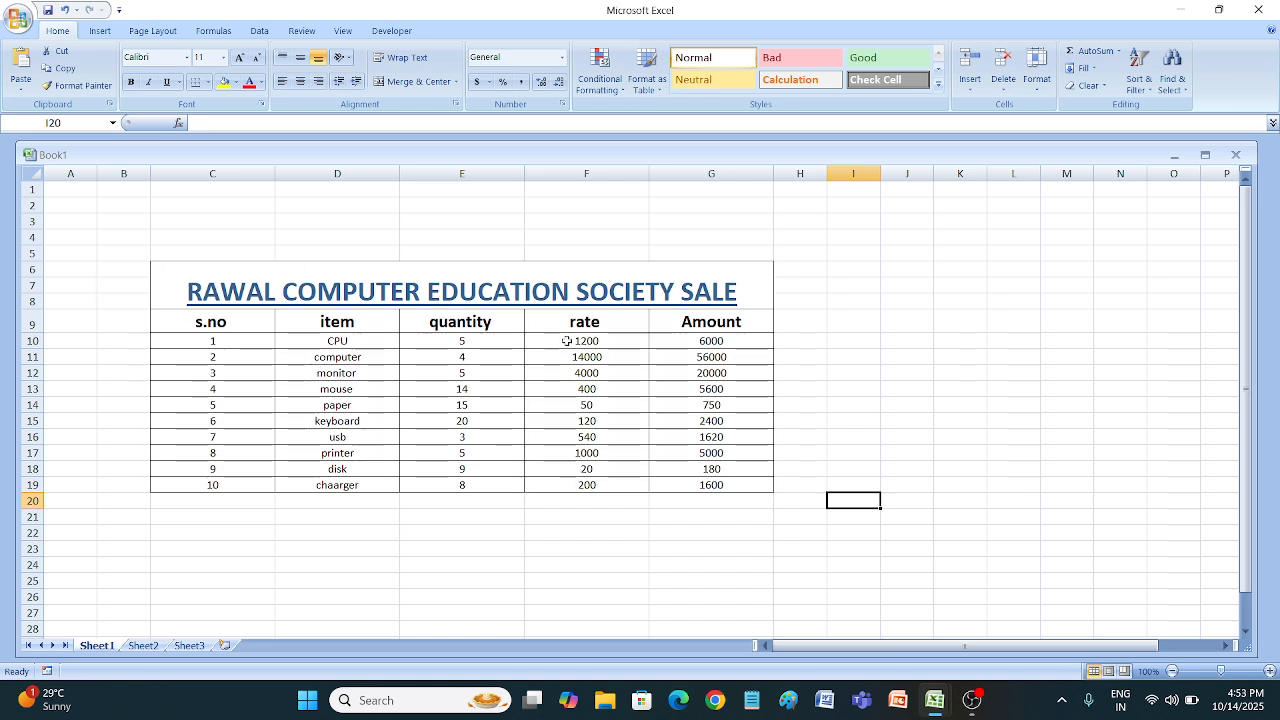
left_click(155, 645)
left_click(97, 645)
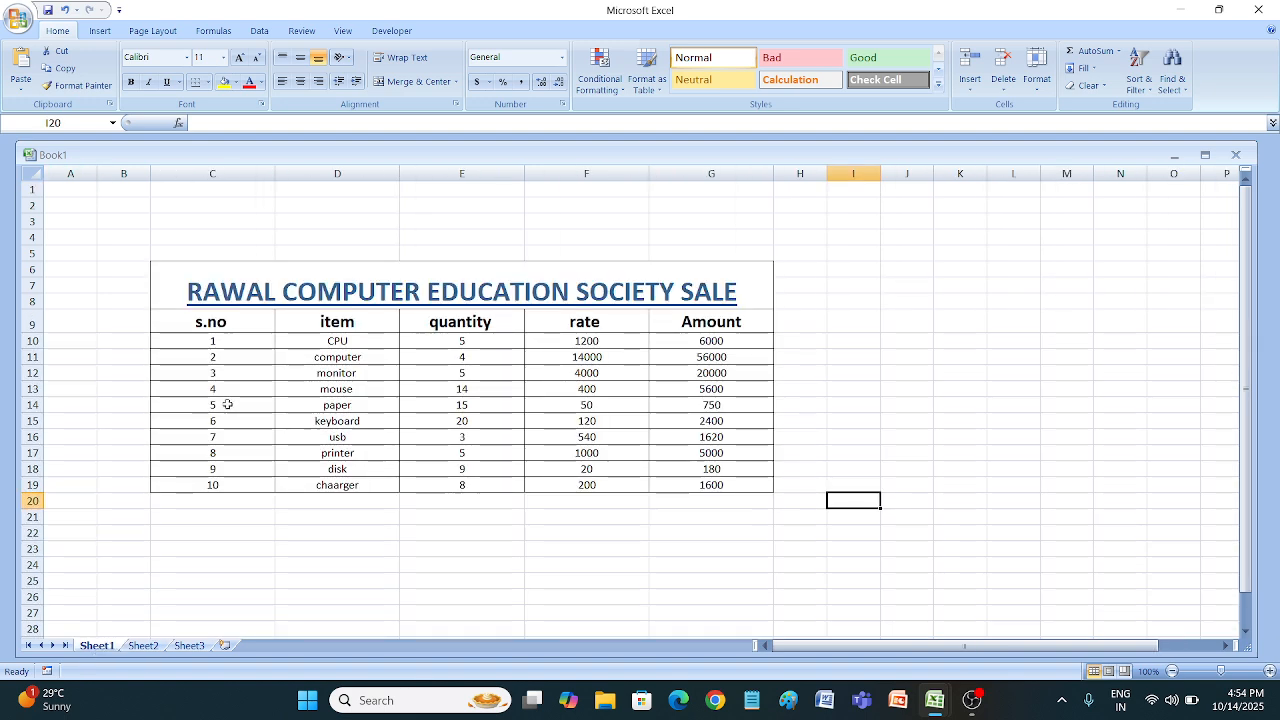
left_click(213, 30)
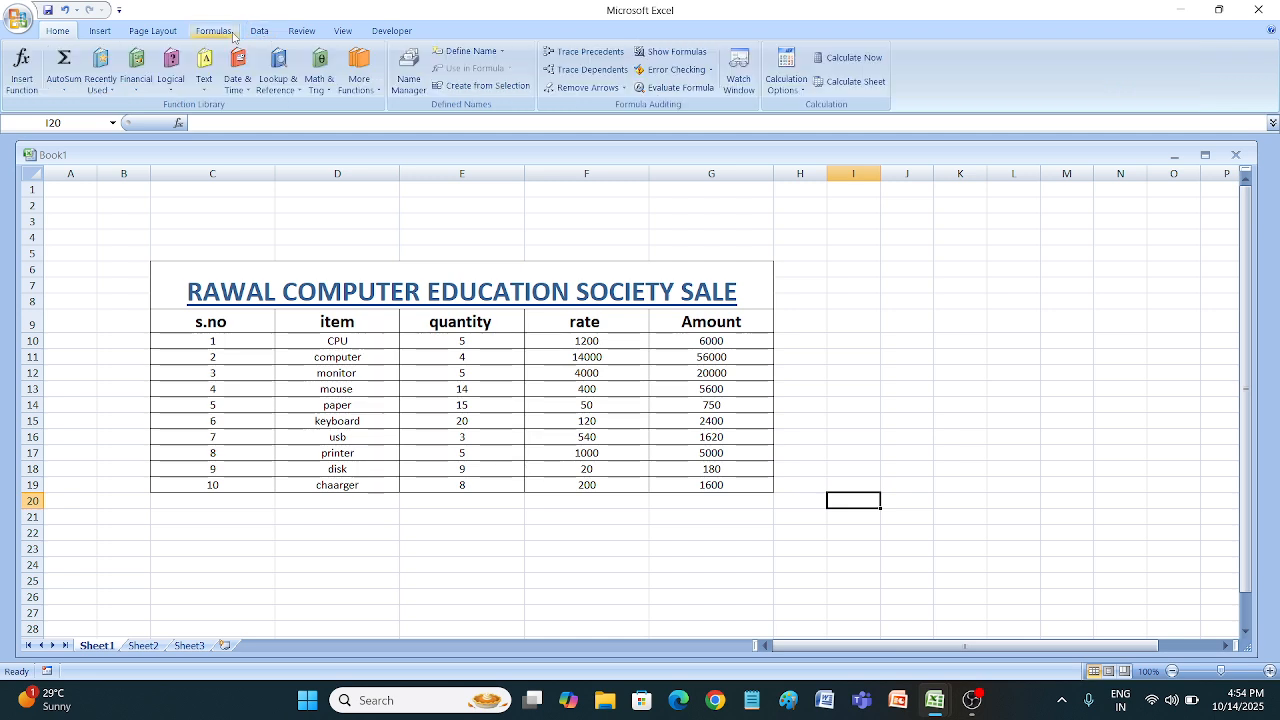
left_click(740, 80)
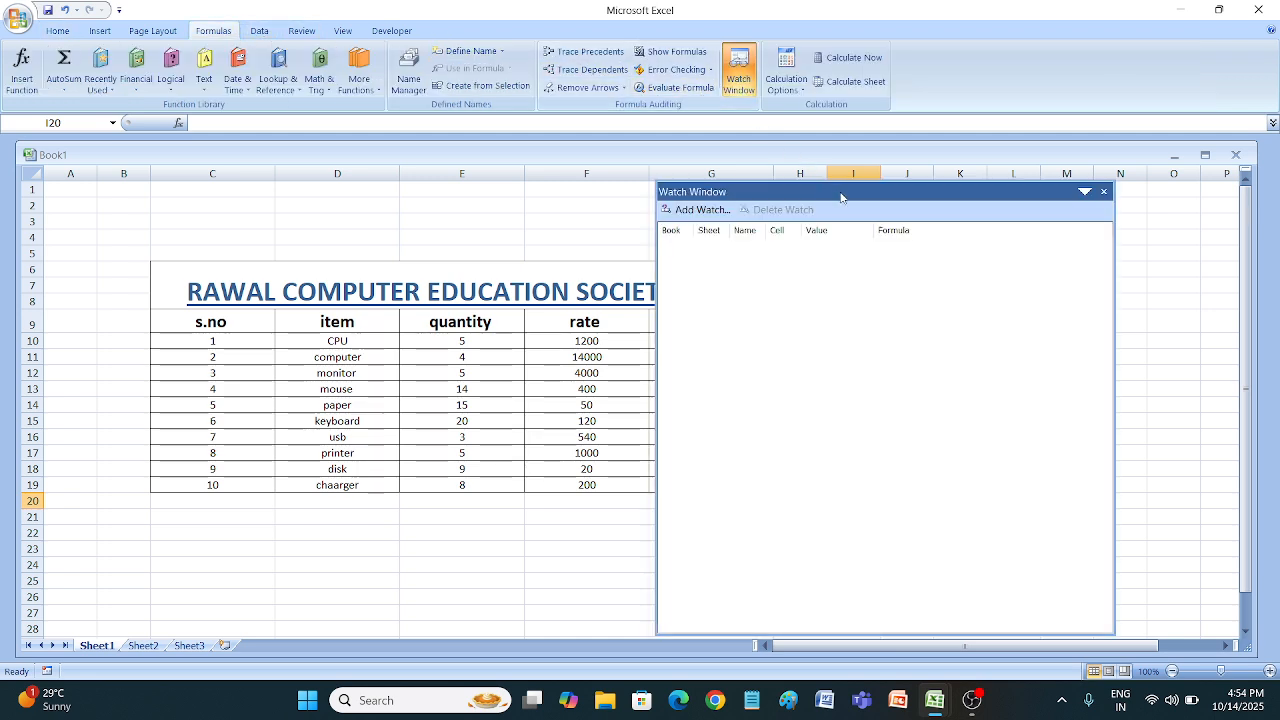
left_click(1104, 191)
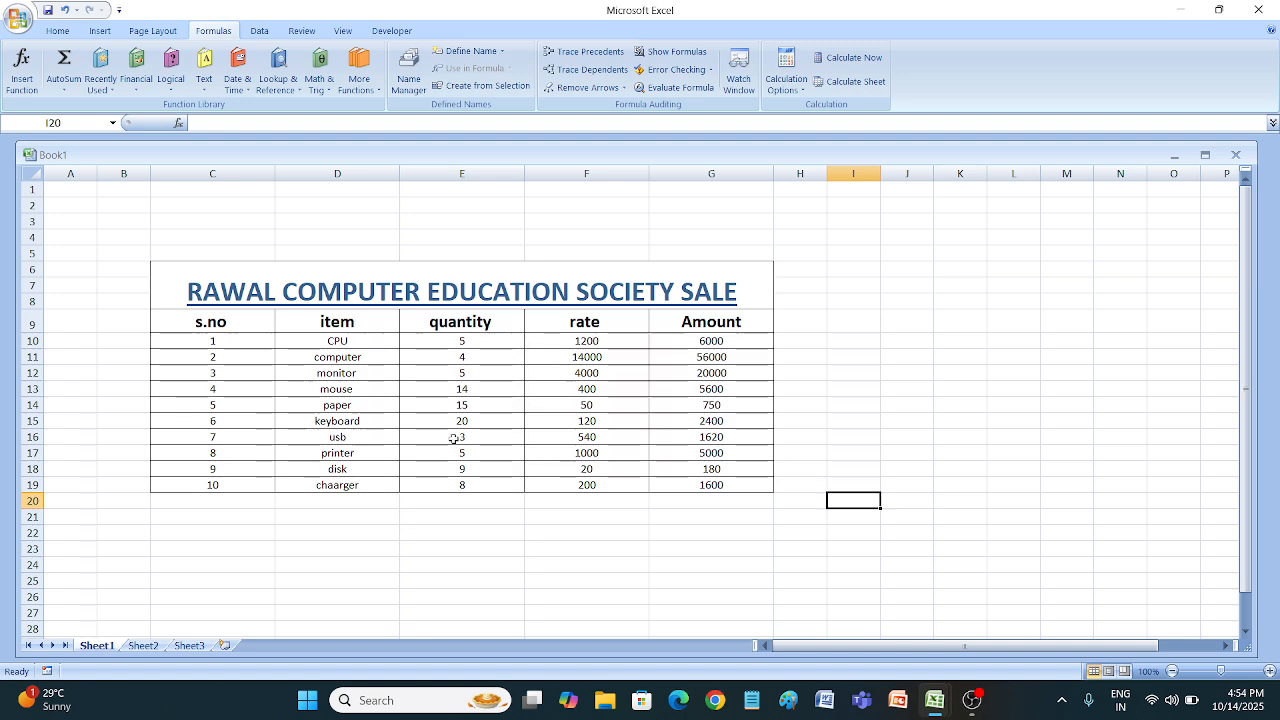
left_click(155, 645)
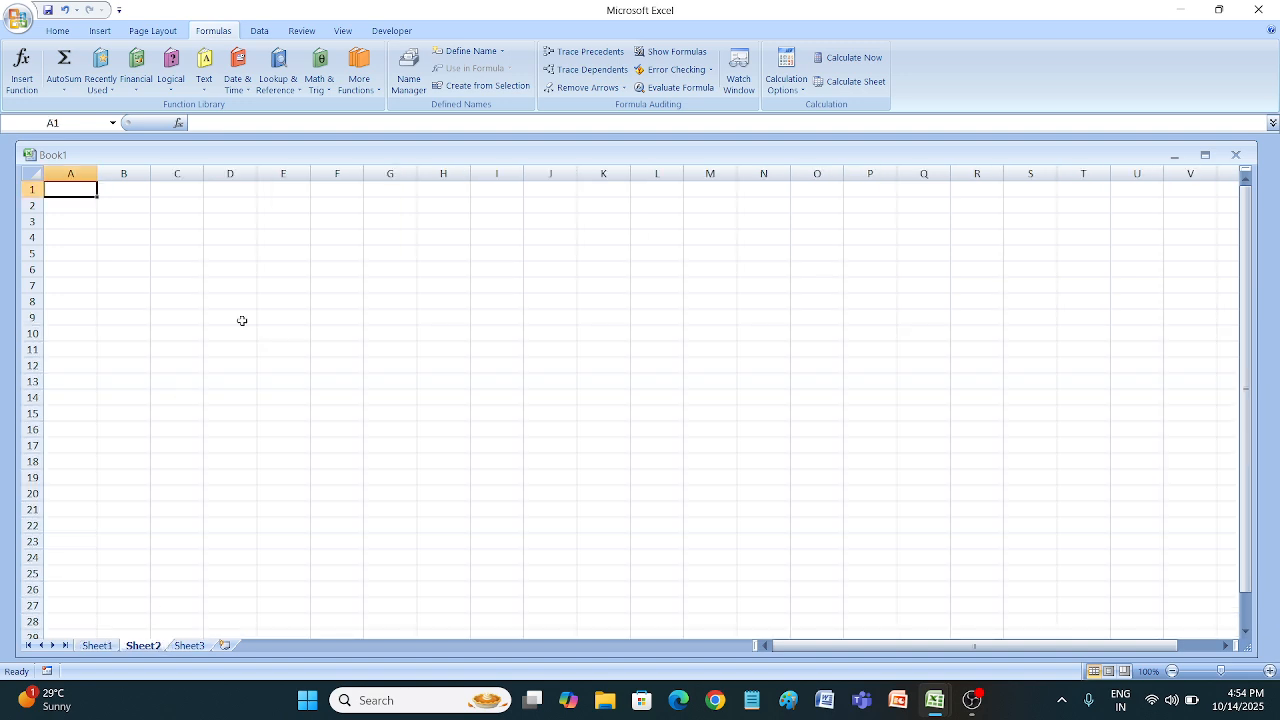
left_click(100, 645)
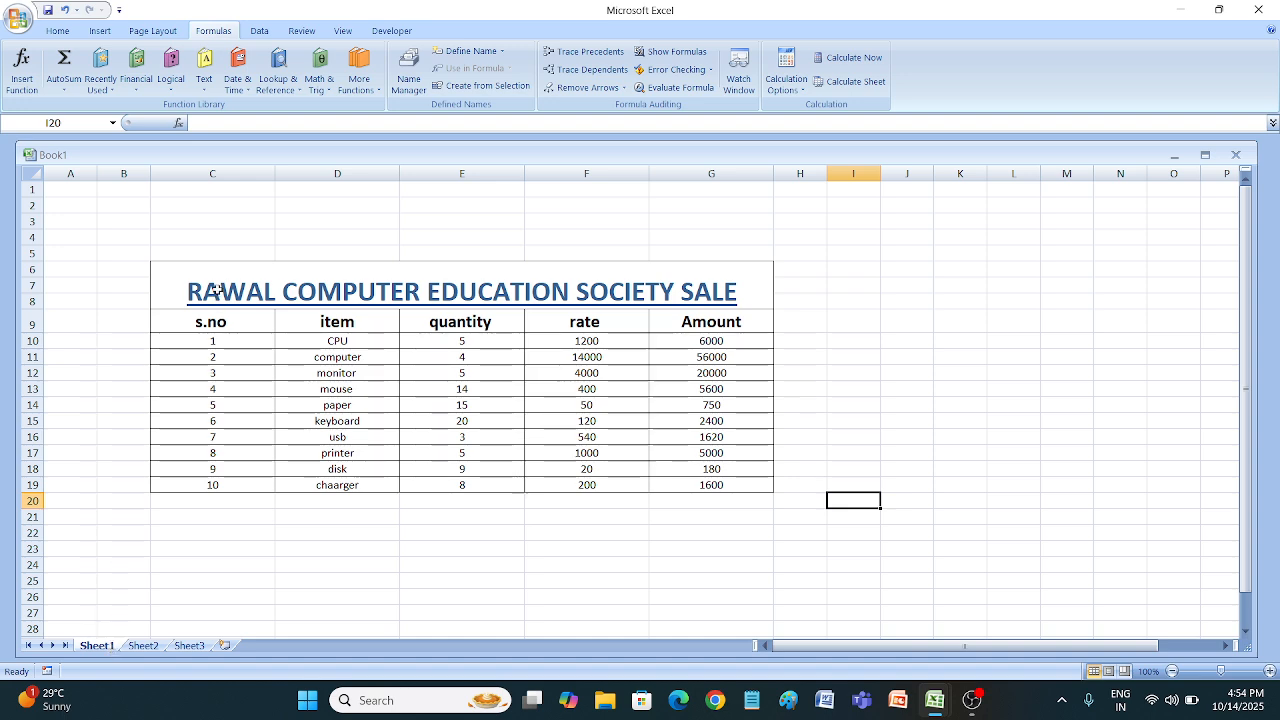
Add watches in the Watch Window for the sale table cells C9:G19 on Sheet1 of Book1.
left_click(739, 90)
left_click_drag(803, 181, 838, 165)
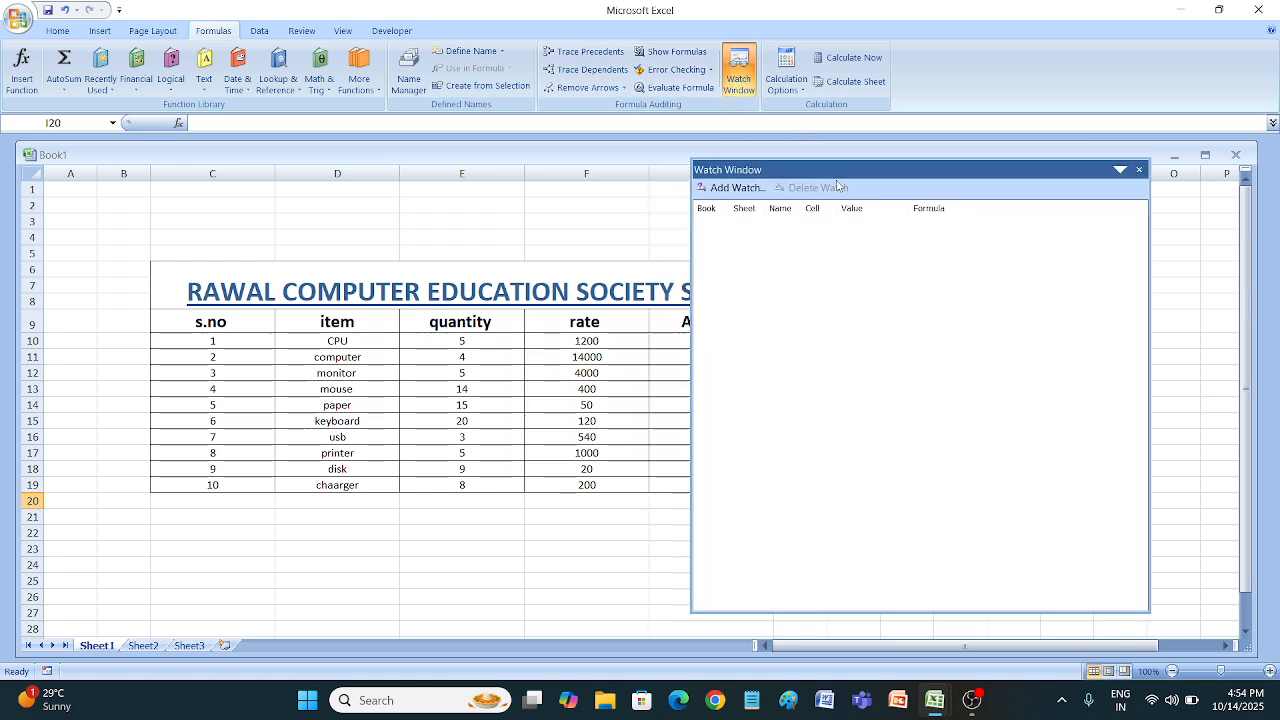
left_click(731, 188)
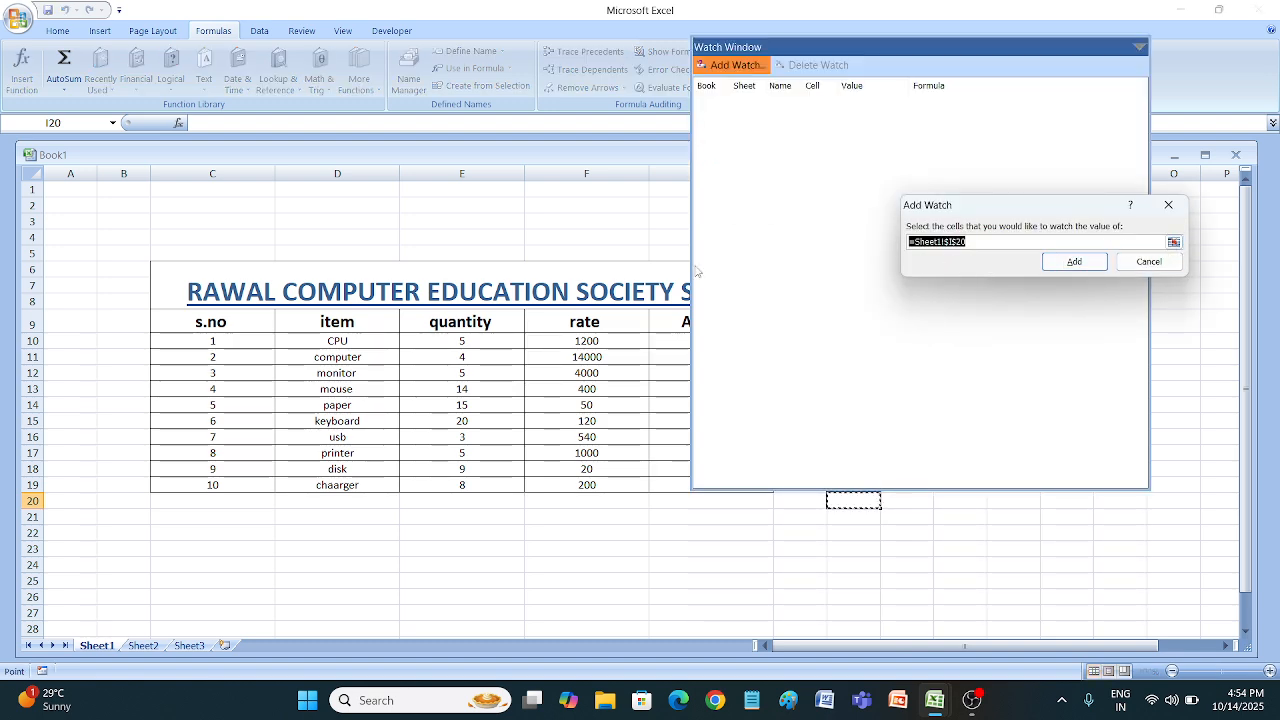
left_click_drag(243, 322, 709, 488)
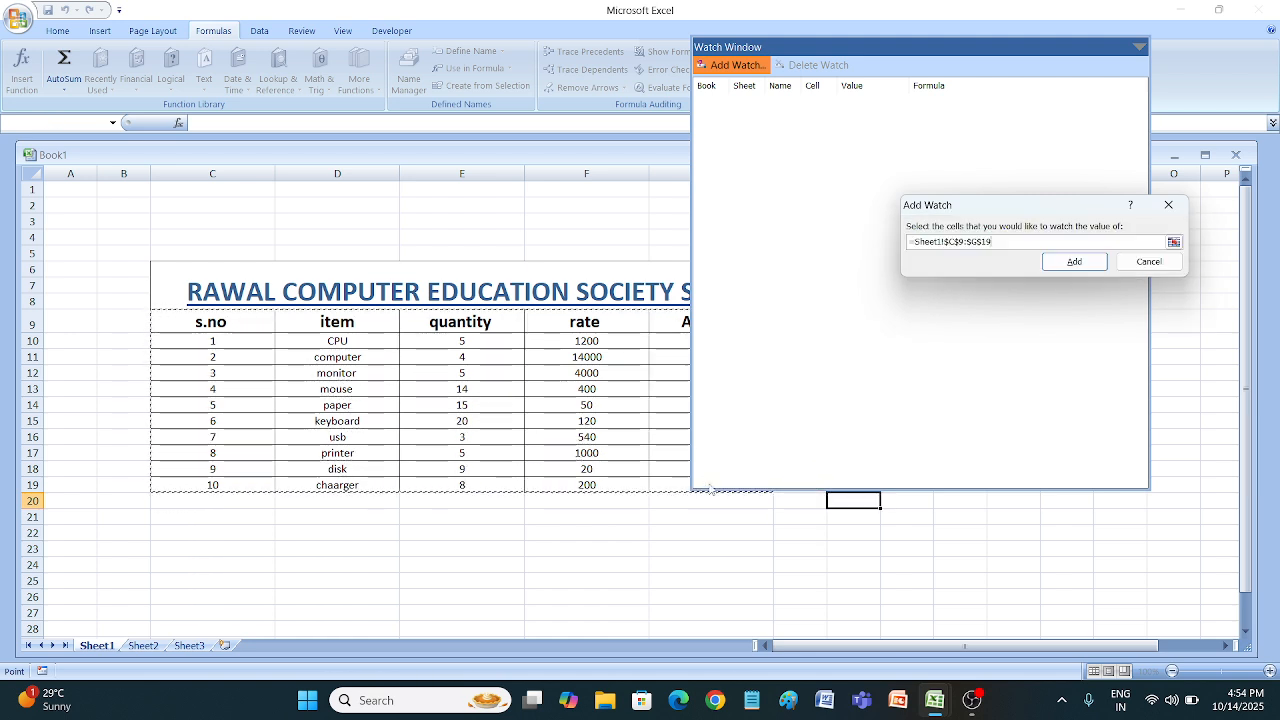
left_click(1083, 262)
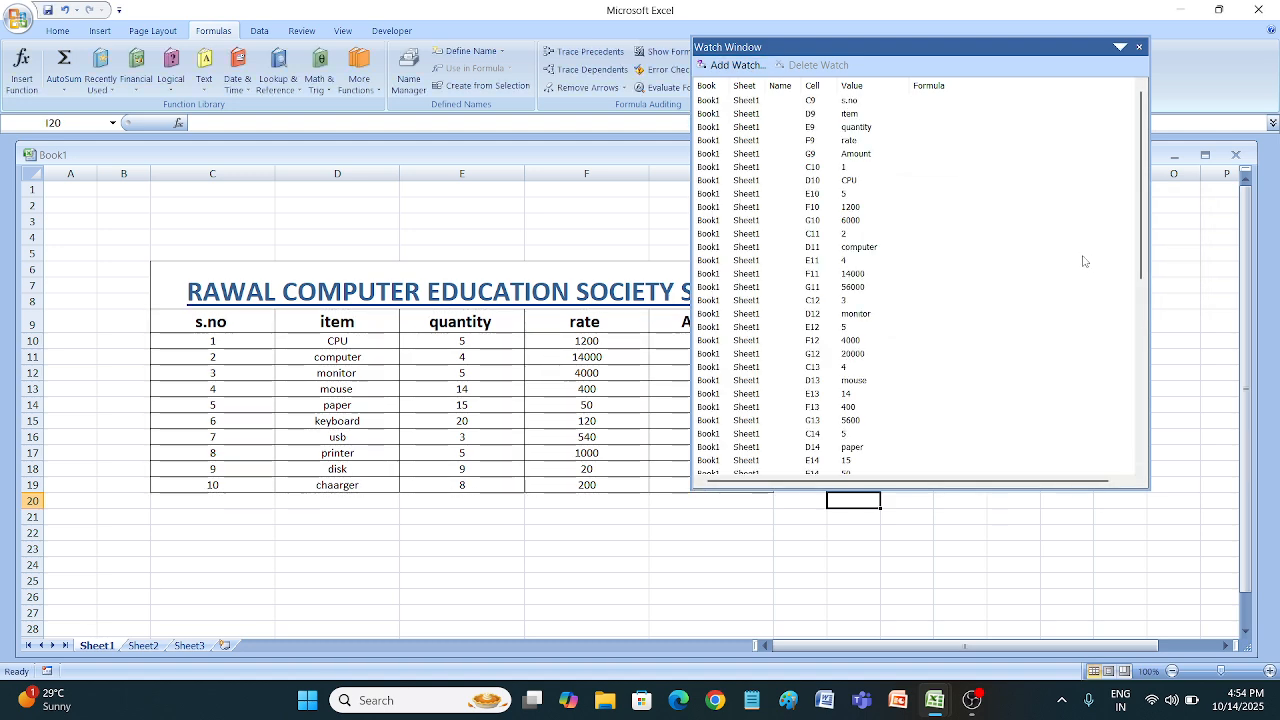
Look through the full watch list and dock the Watch Window above the worksheet.
scroll(951, 213, "down", 9)
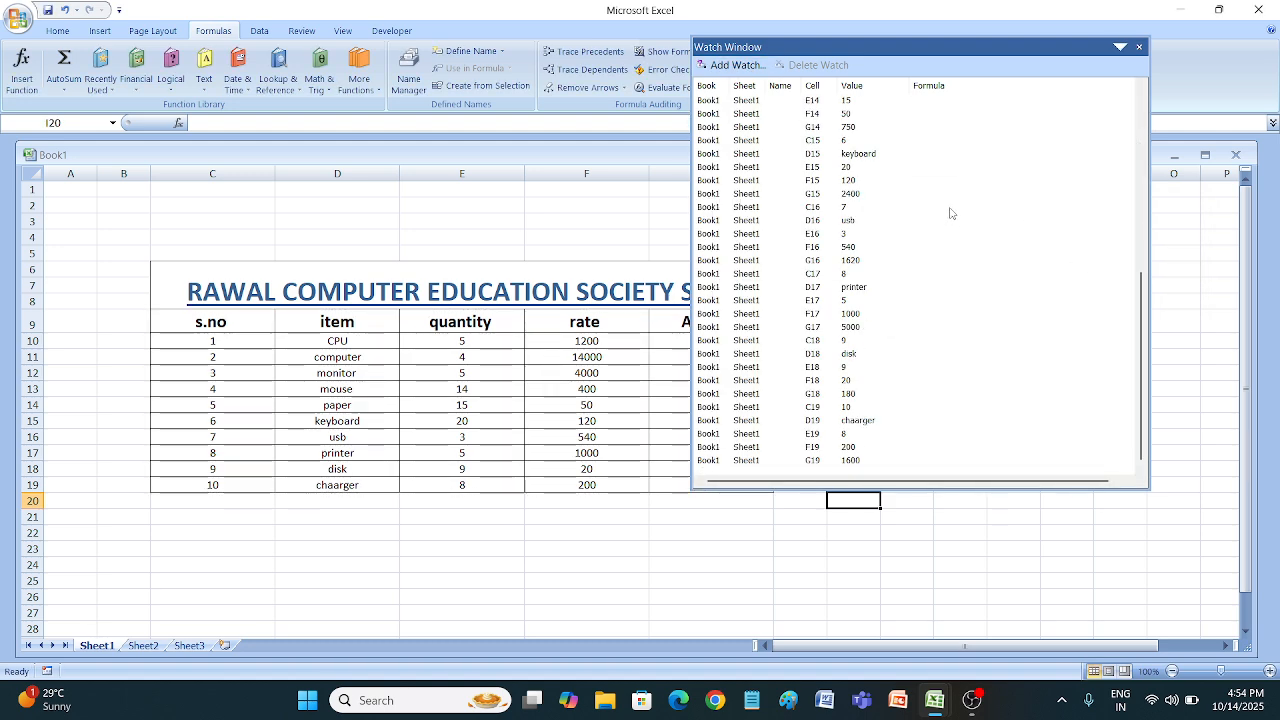
scroll(951, 213, "up", 9)
left_click_drag(963, 46, 708, 137)
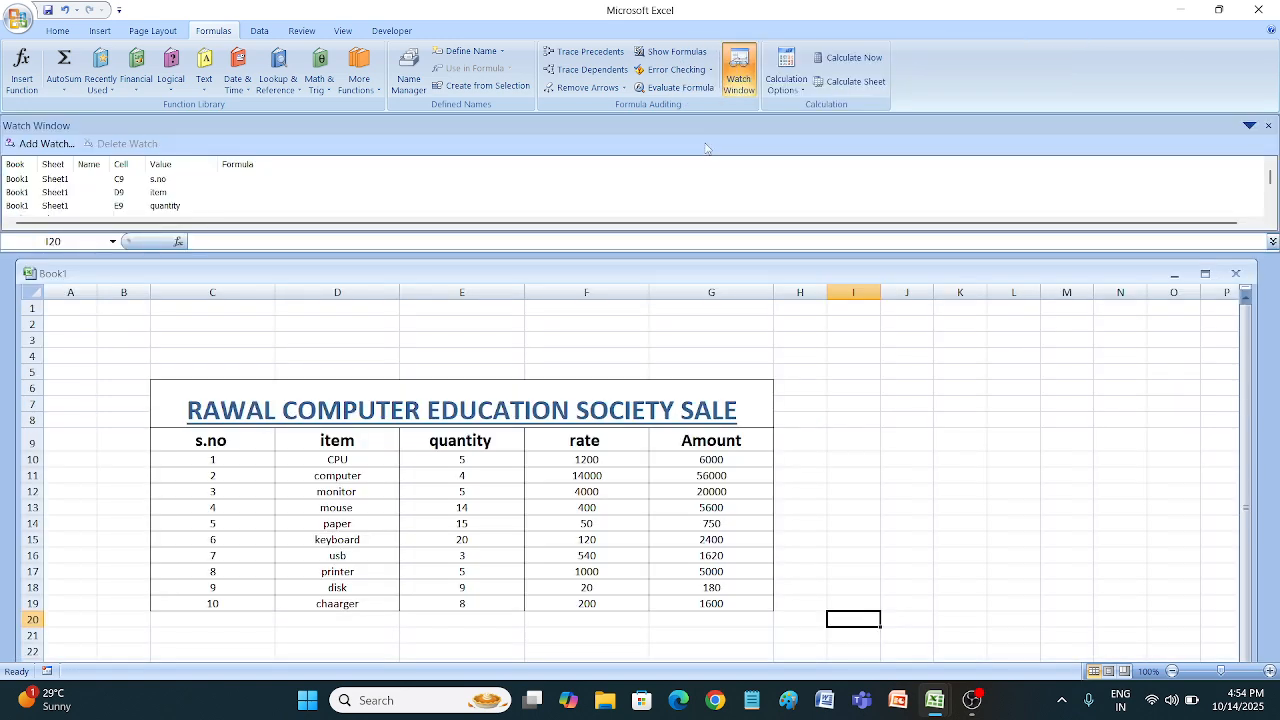
Review the cell references and values of the watched Sheet1 cells in the docked Watch Window.
left_click(324, 181)
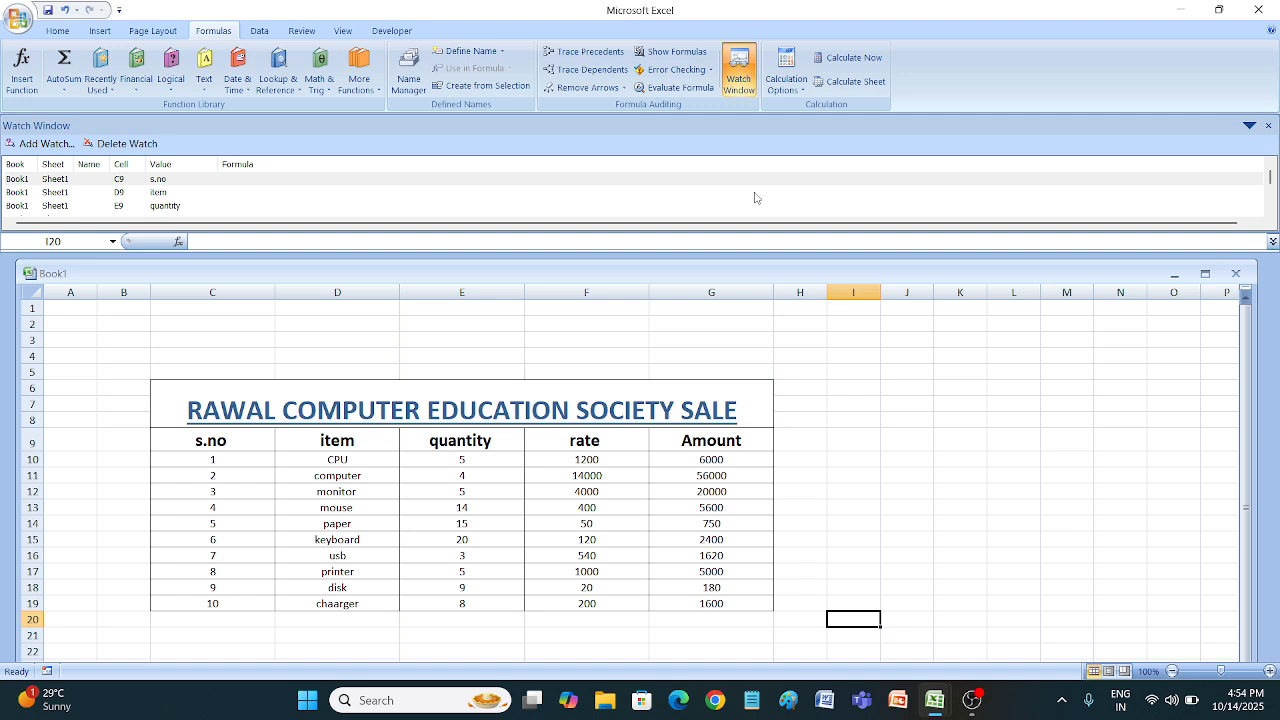
scroll(755, 197, "down", 7)
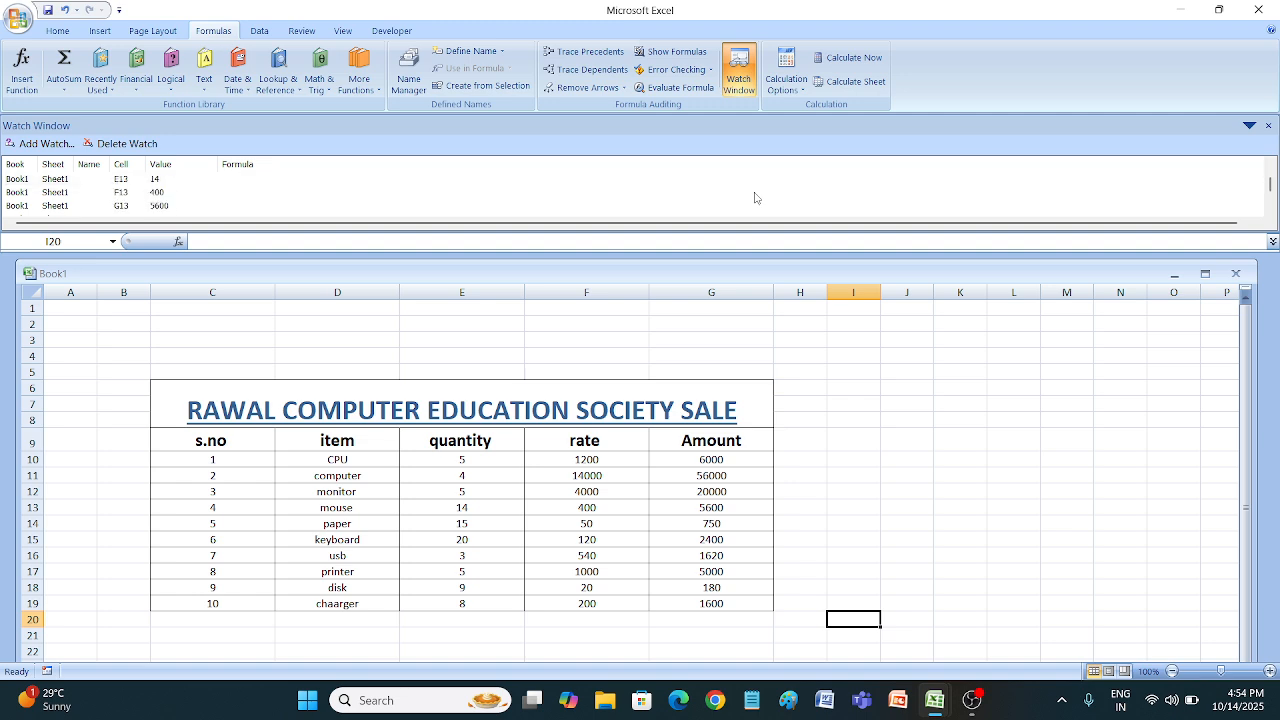
scroll(755, 197, "down", 1)
mouse_move(1272, 187)
left_mouse_down()
mouse_move(1272, 198)
mouse_move(1272, 176)
left_mouse_up()
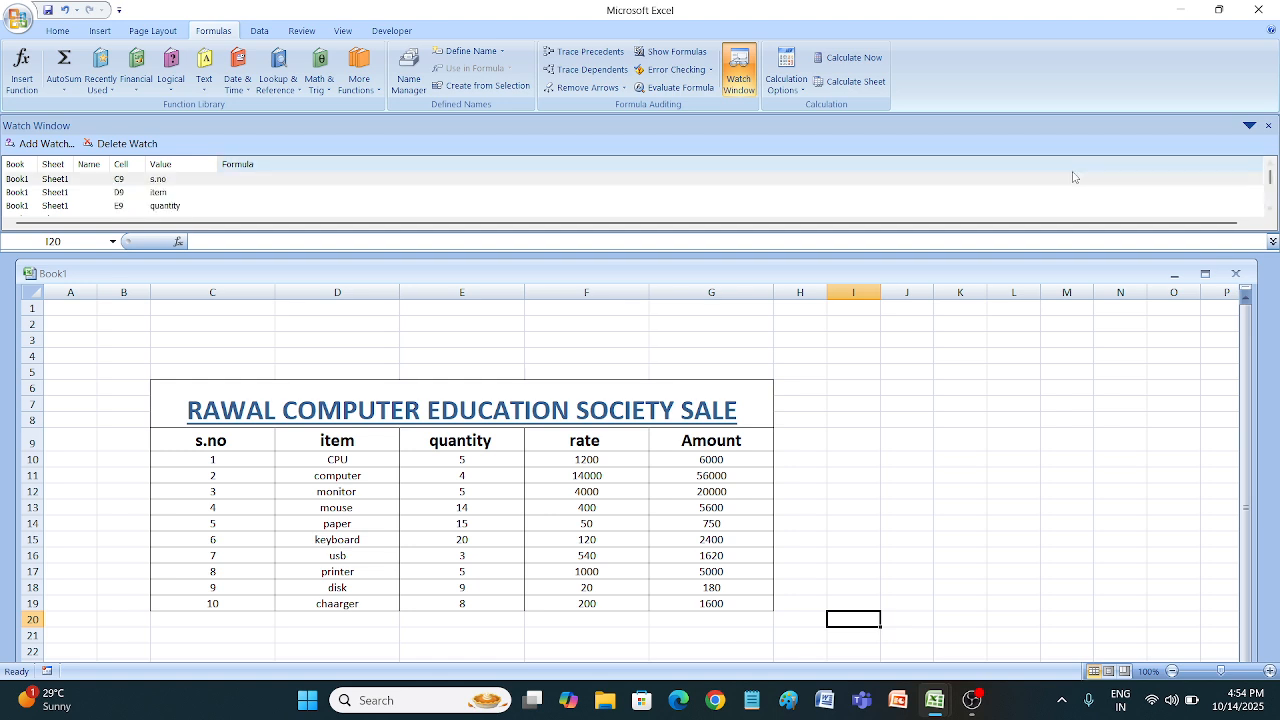
scroll(1073, 177, "down", 2)
scroll(1073, 177, "down", 2)
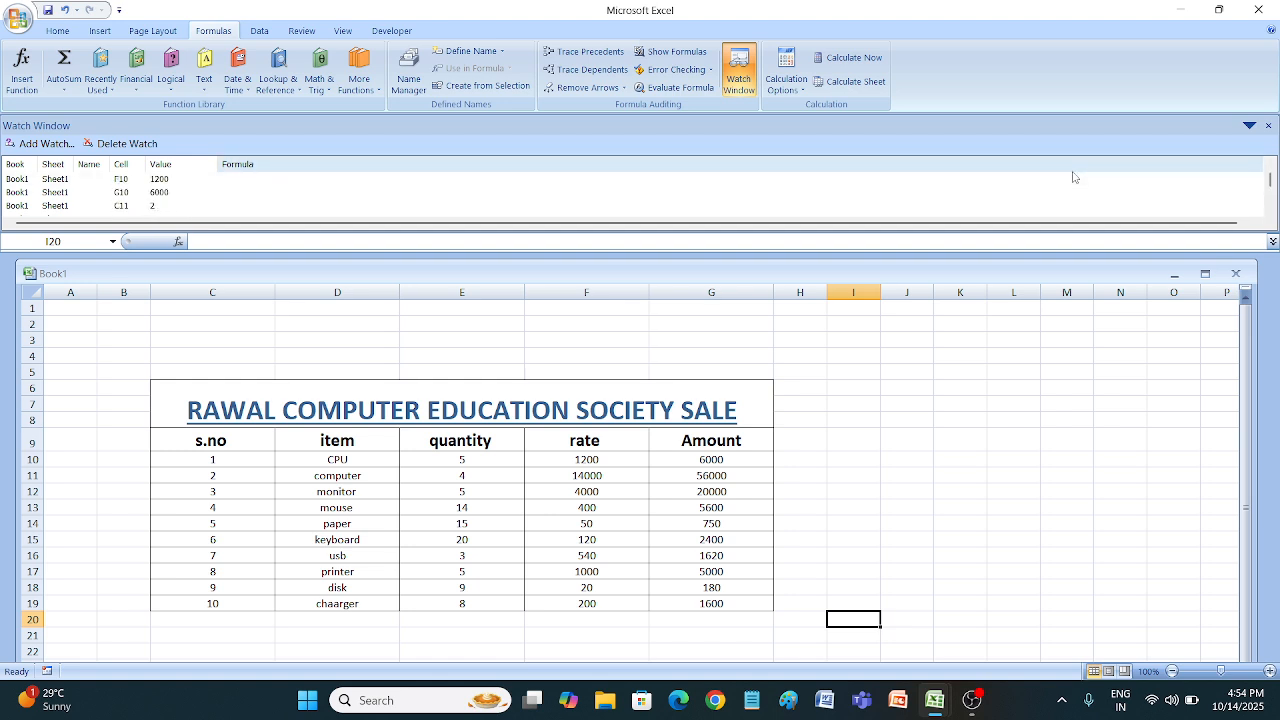
Close and reopen the Watch Window, undock it from above the worksheet, and place it beside the sale table.
scroll(1073, 177, "up", 8)
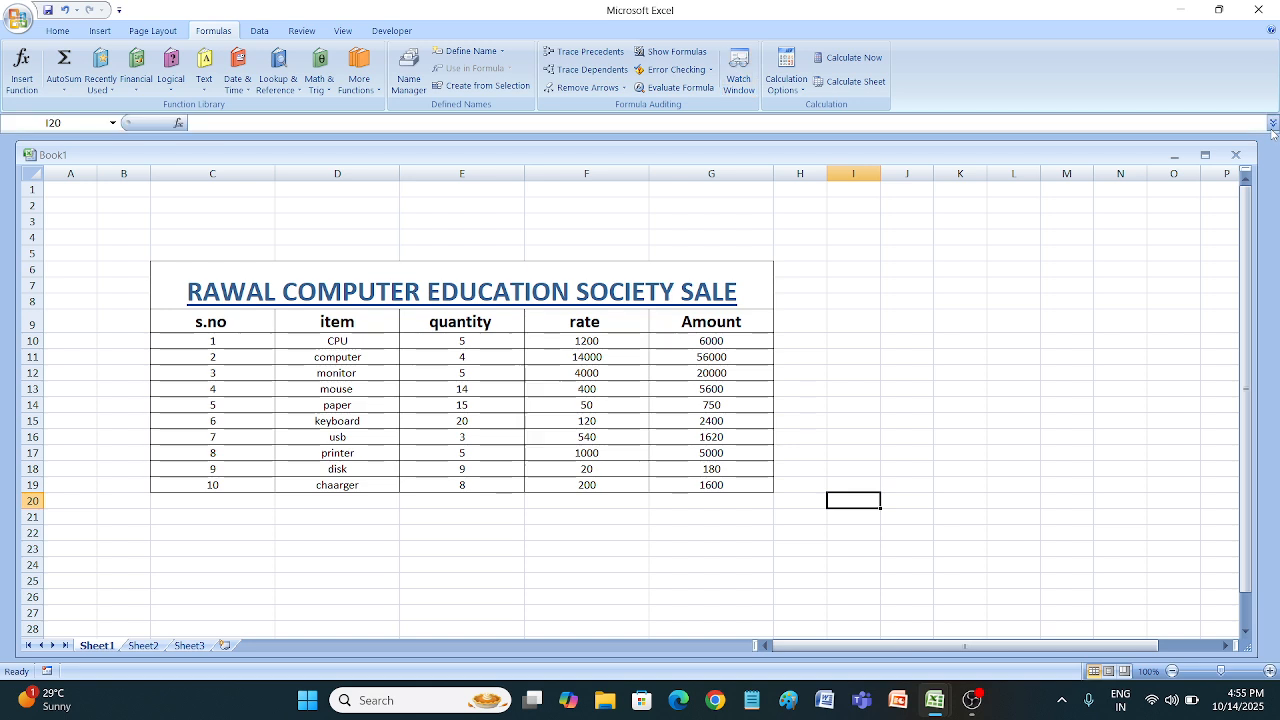
left_click(1268, 126)
left_click(738, 74)
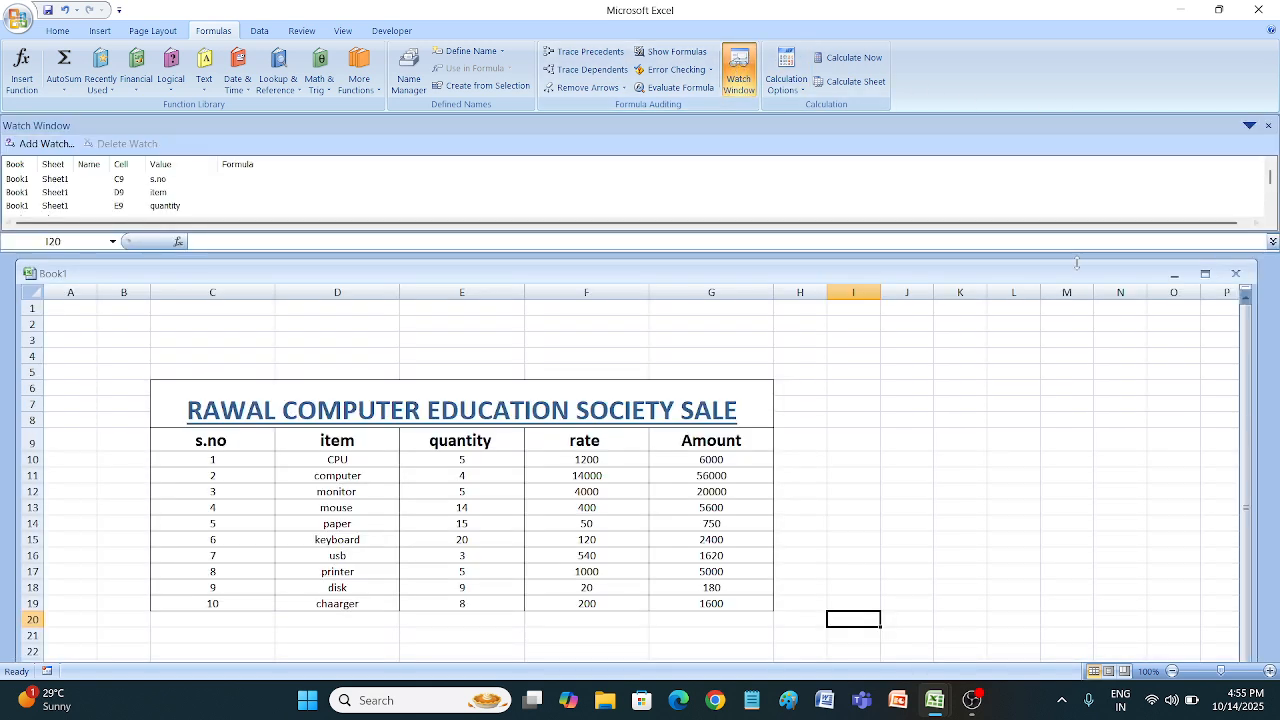
left_click(1249, 125)
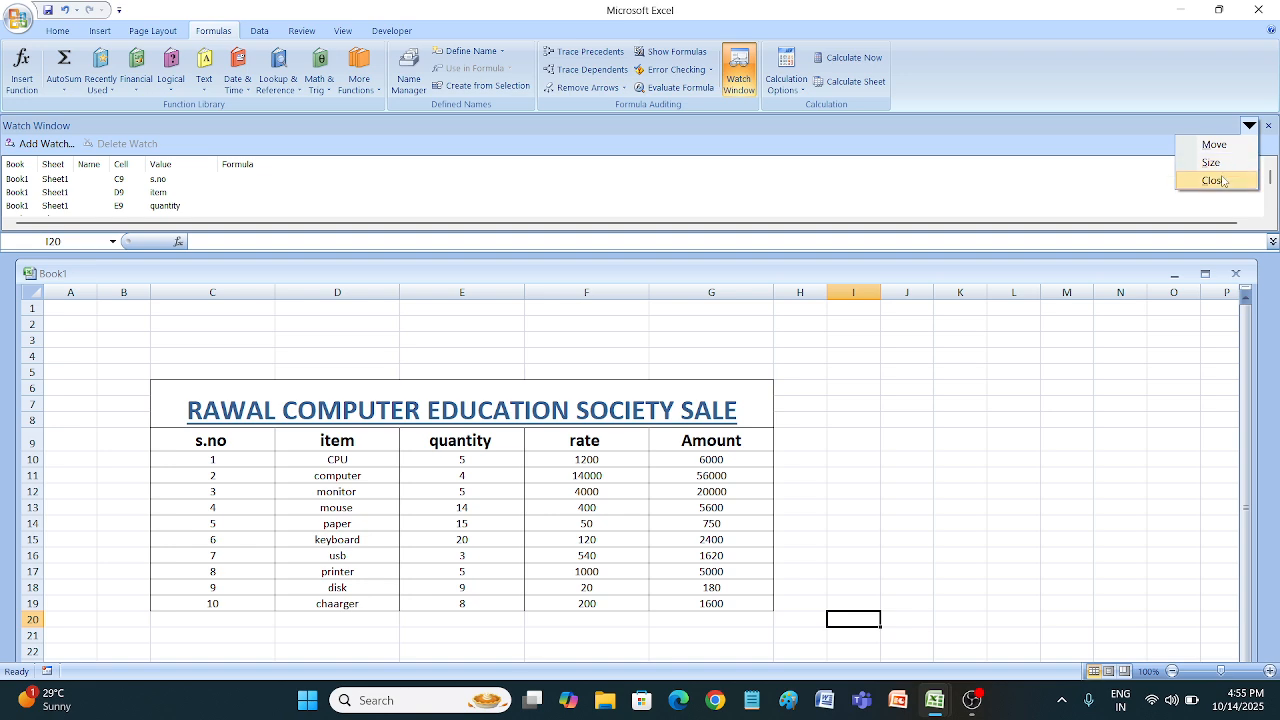
left_click(1214, 145)
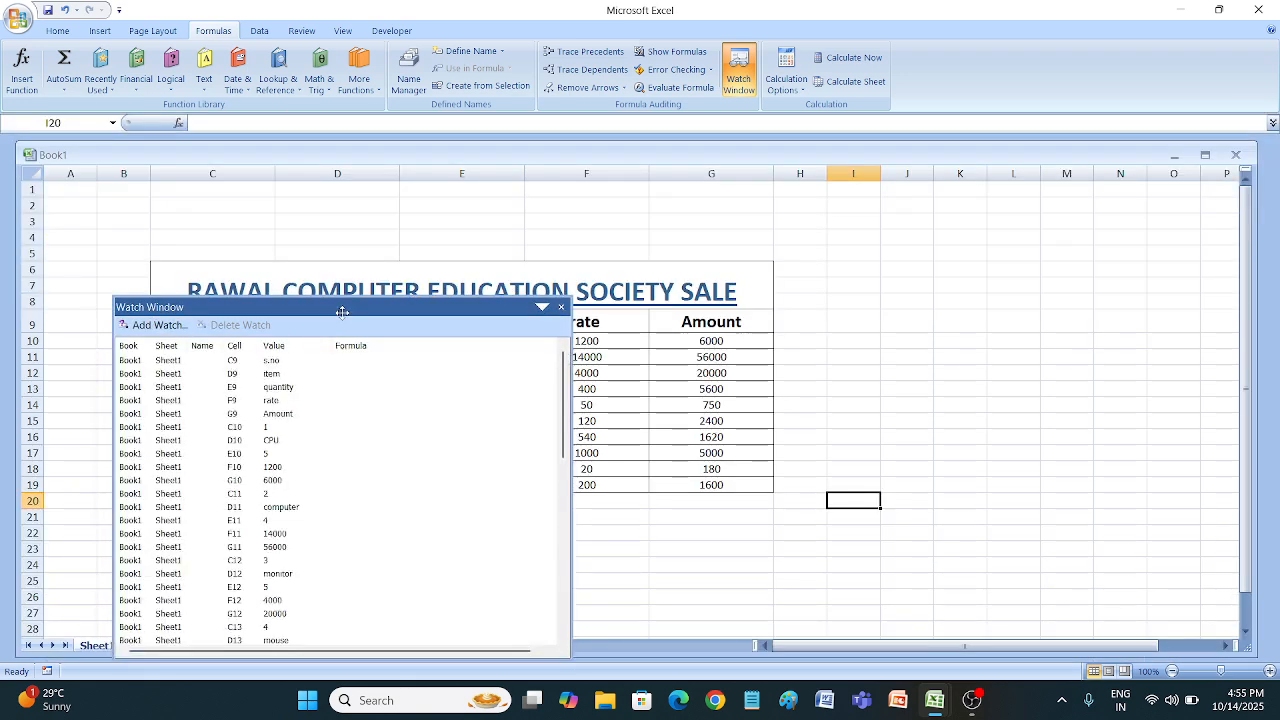
left_click_drag(342, 312, 990, 221)
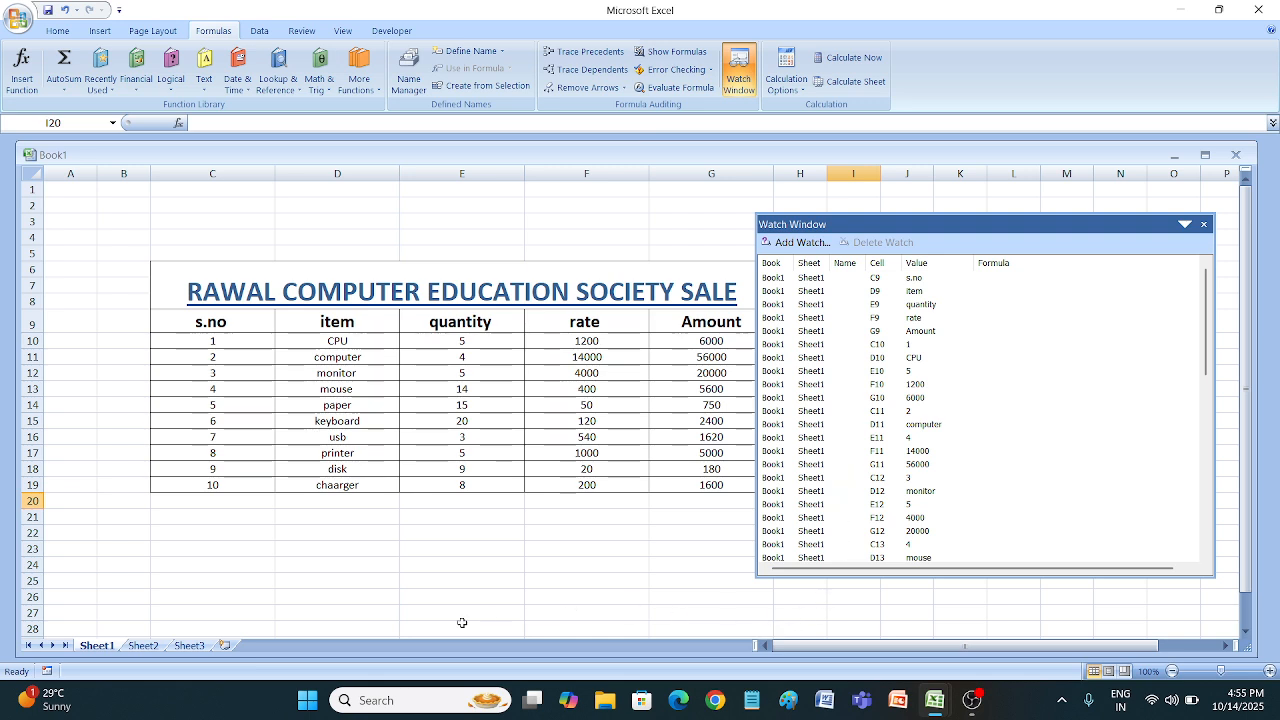
On Sheet2, enter the headings s.no, item and quat in D5:F5, referring to the watched Sheet1 values.
left_click(157, 648)
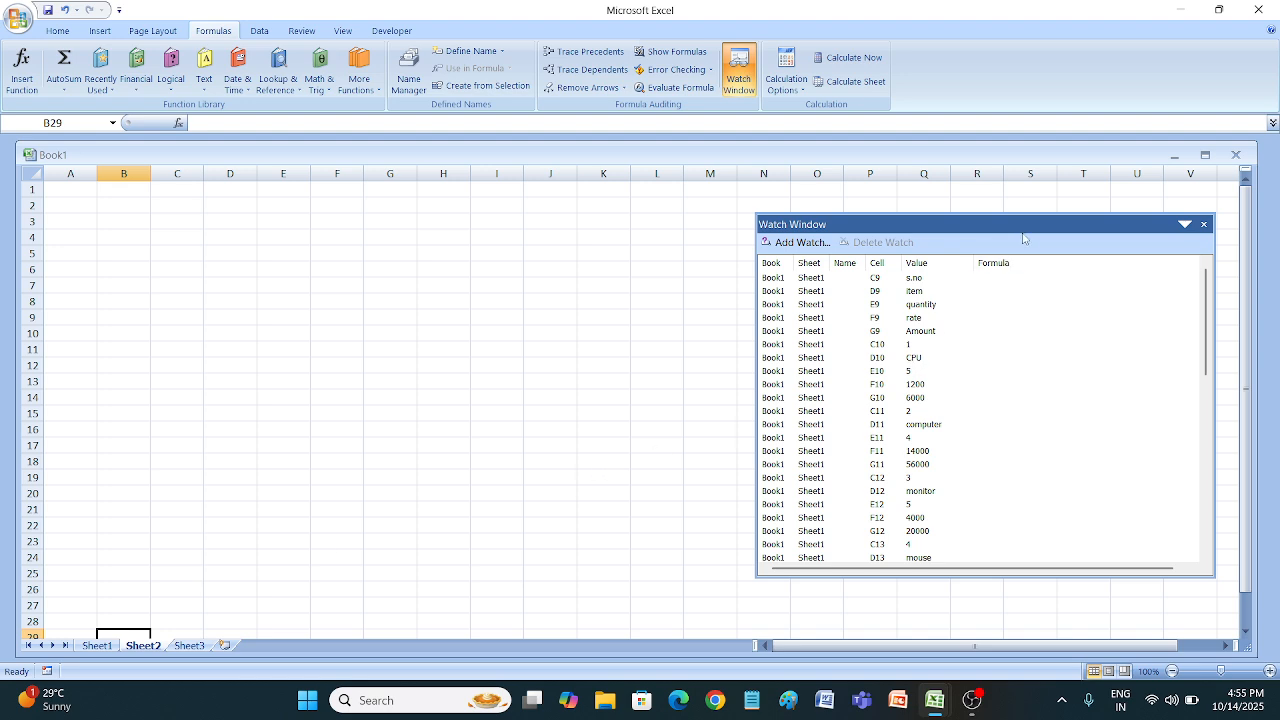
left_click_drag(1022, 231, 967, 212)
left_click(226, 260)
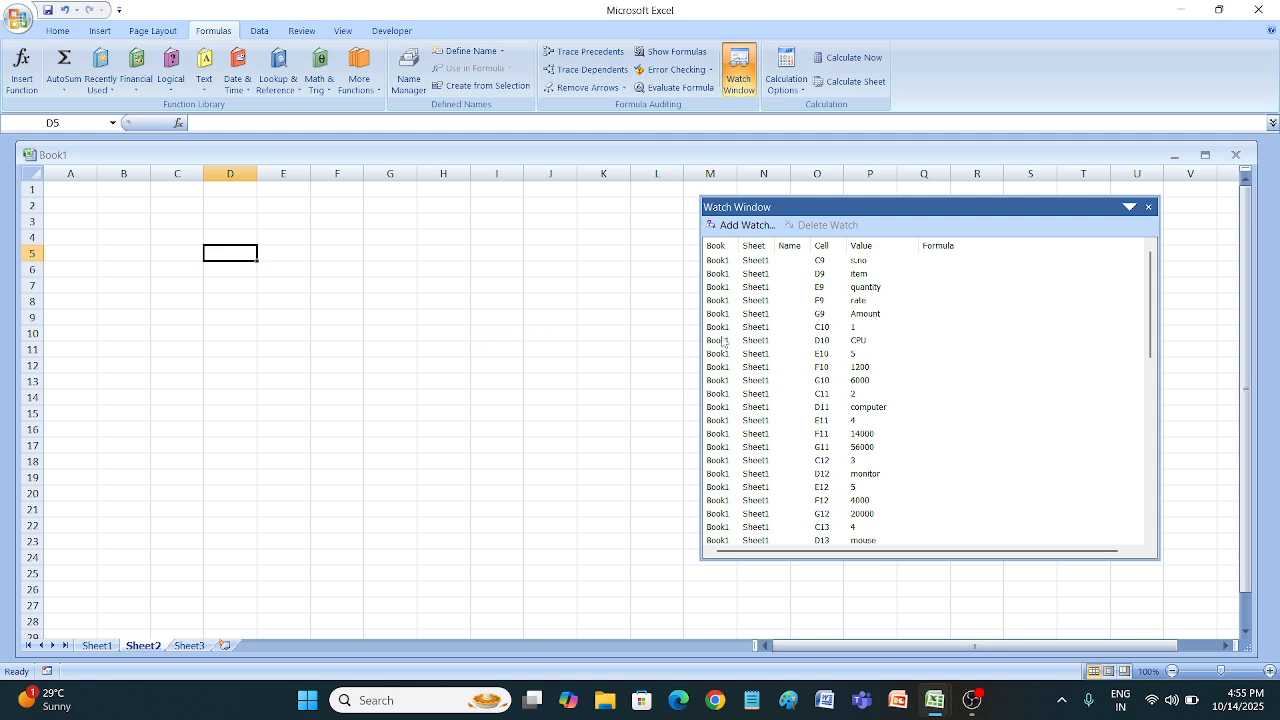
type("s.no")
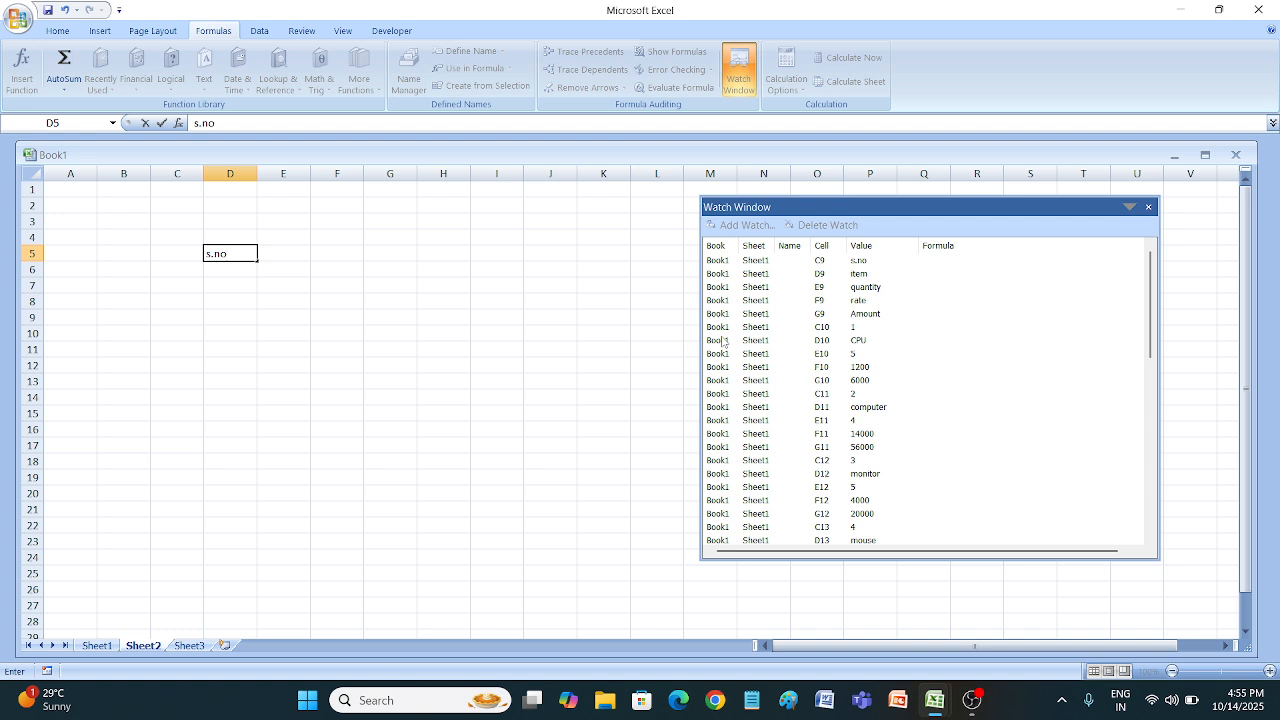
key("Tab")
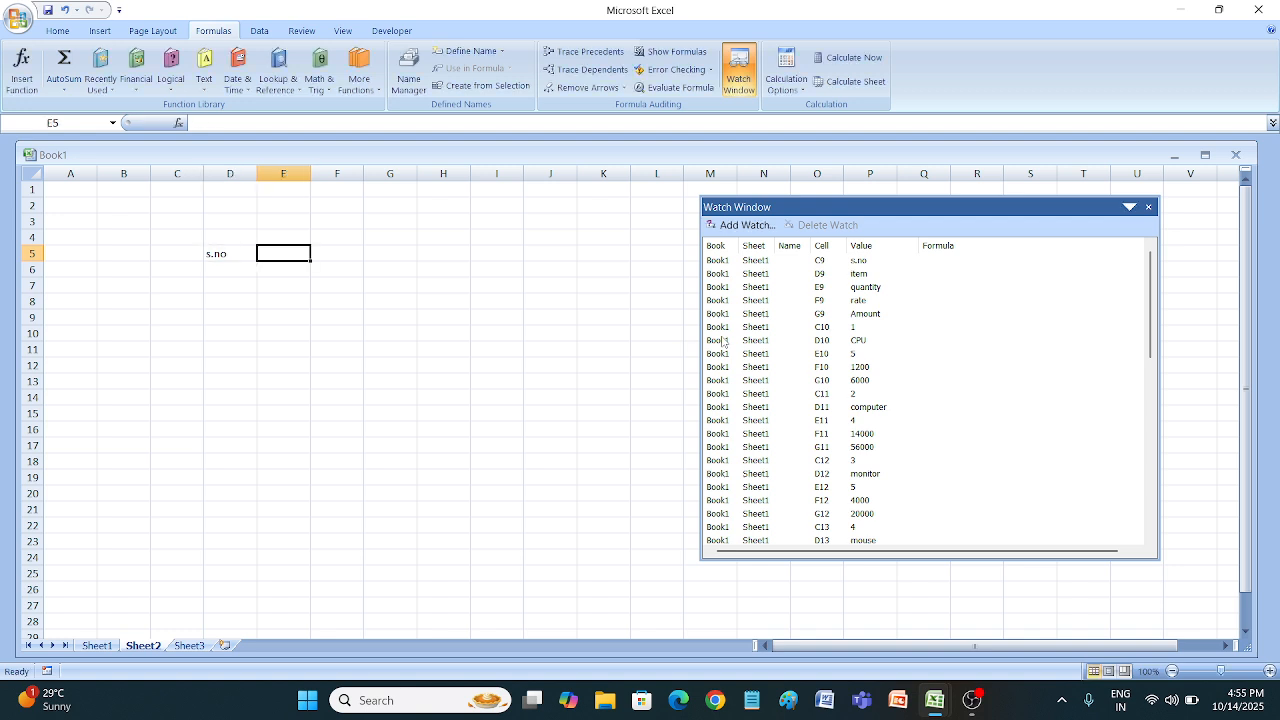
type("item")
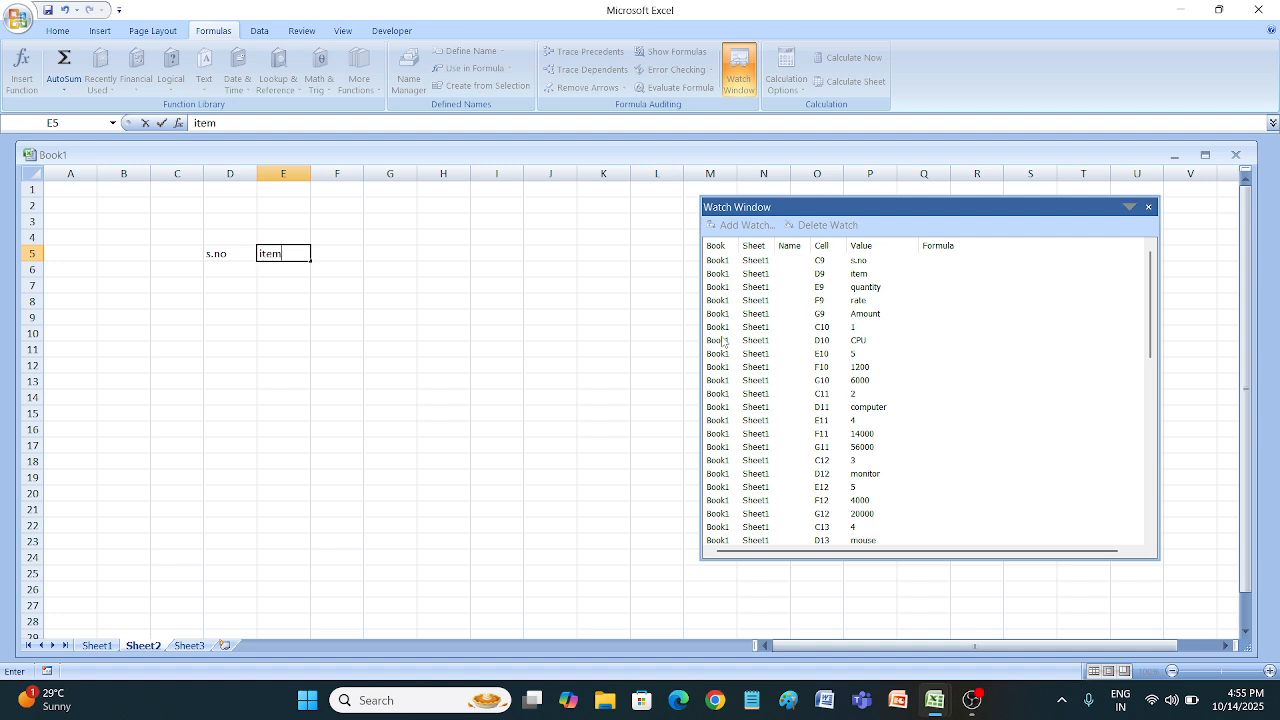
key("Tab")
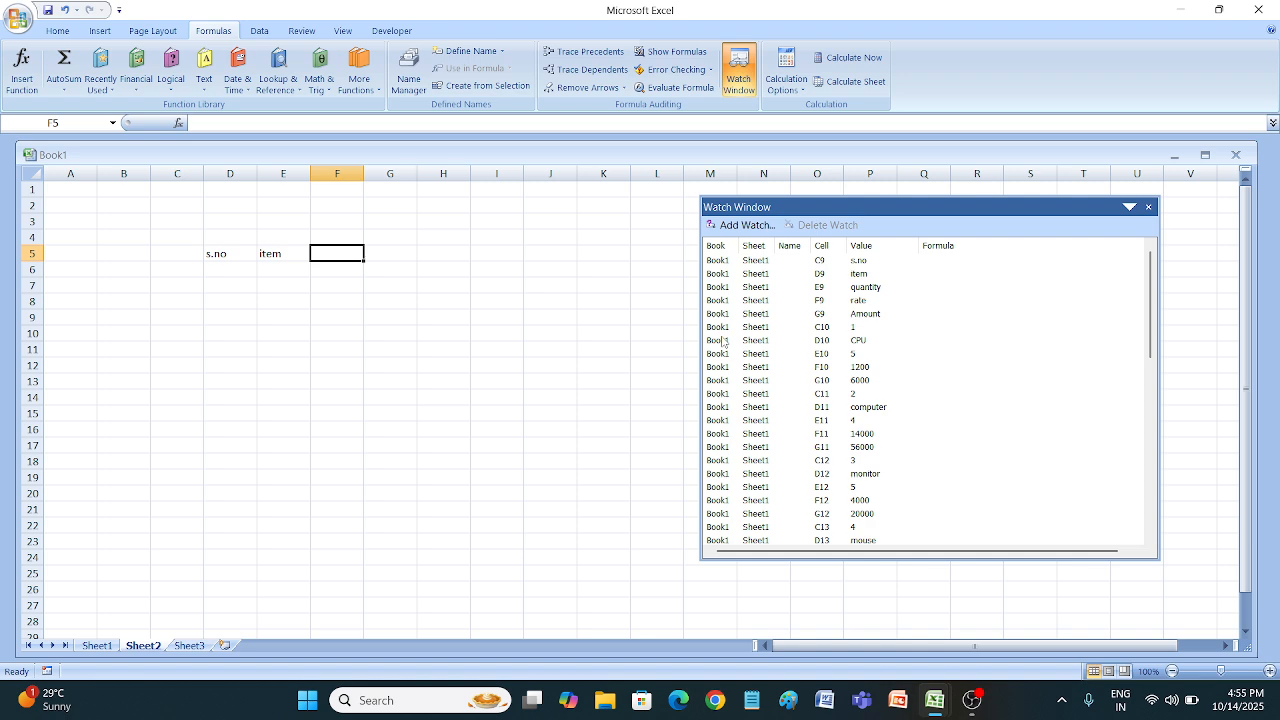
type("quat")
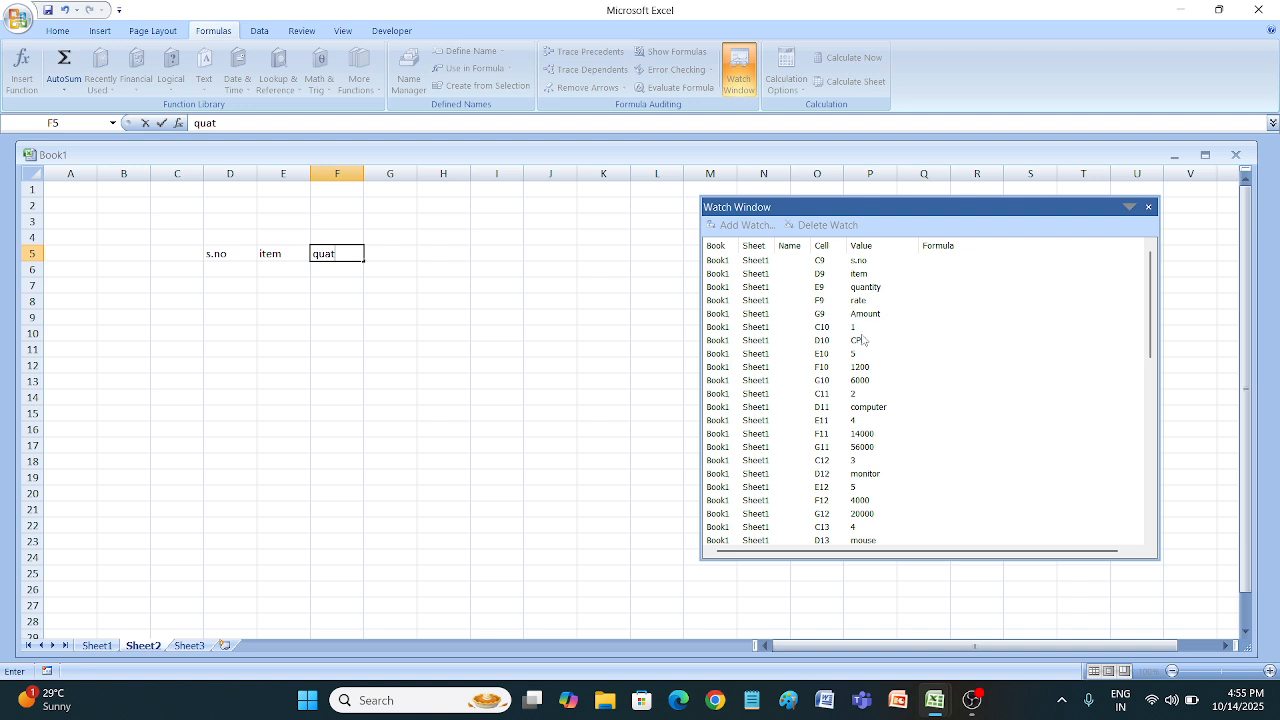
left_click(867, 262)
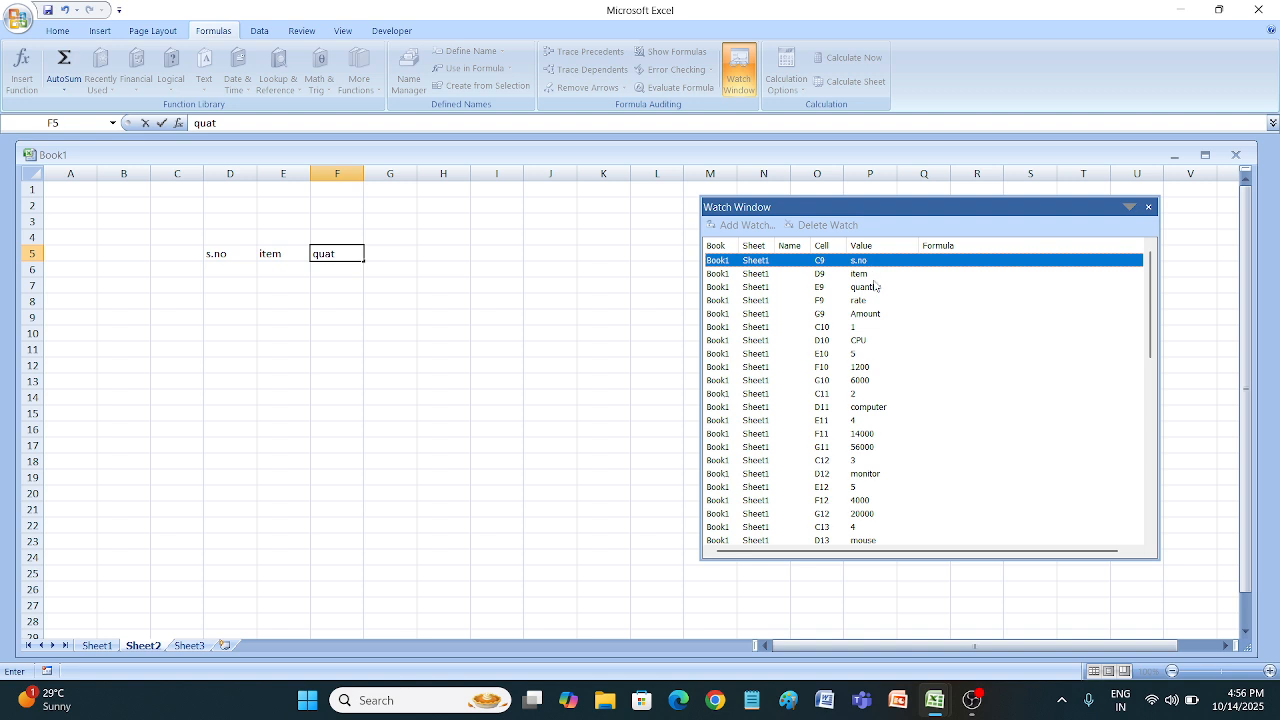
key("Down")
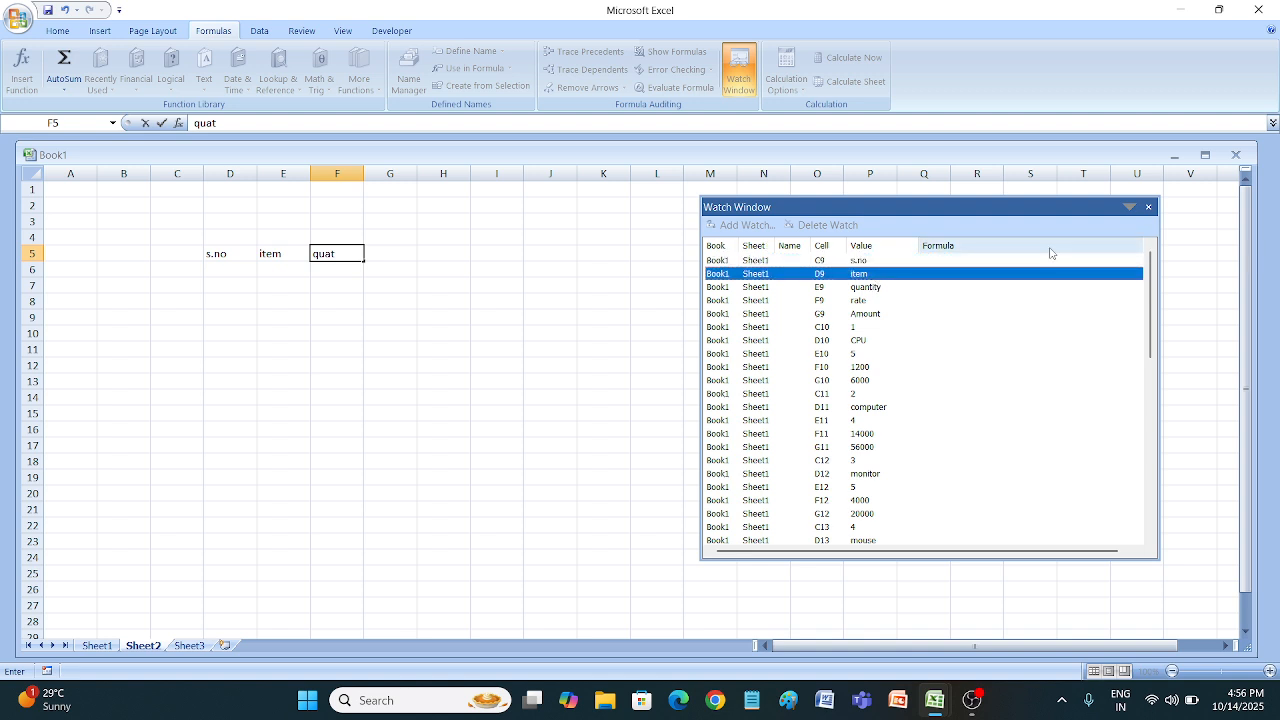
Return to Sheet1, delete the watch on cell C9, and close the Watch Window.
left_click(98, 646)
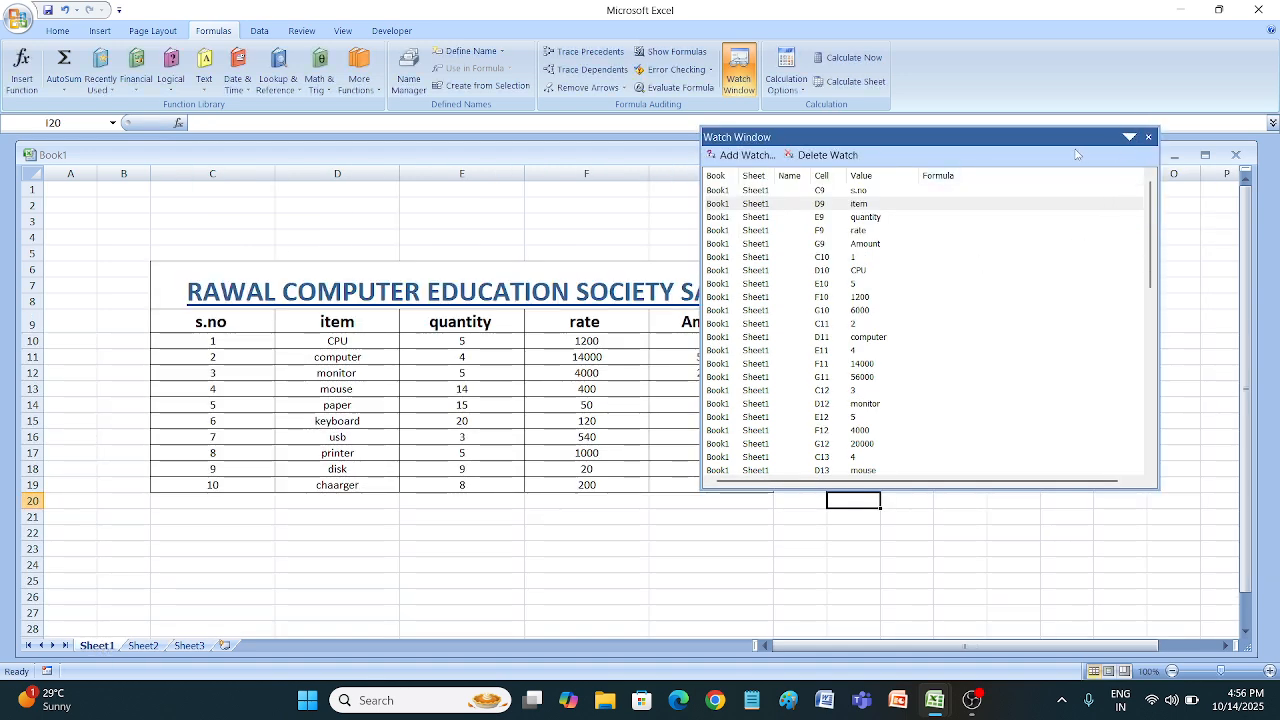
left_click_drag(1076, 143, 1028, 243)
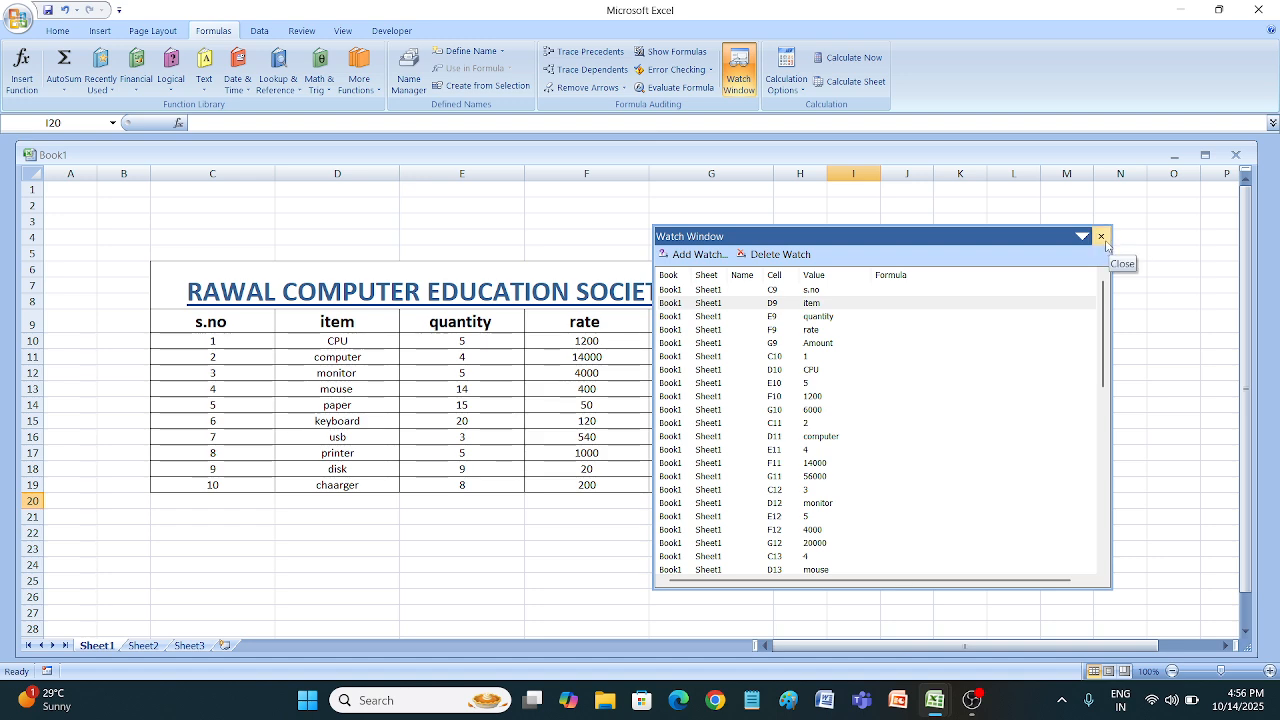
left_click(790, 258)
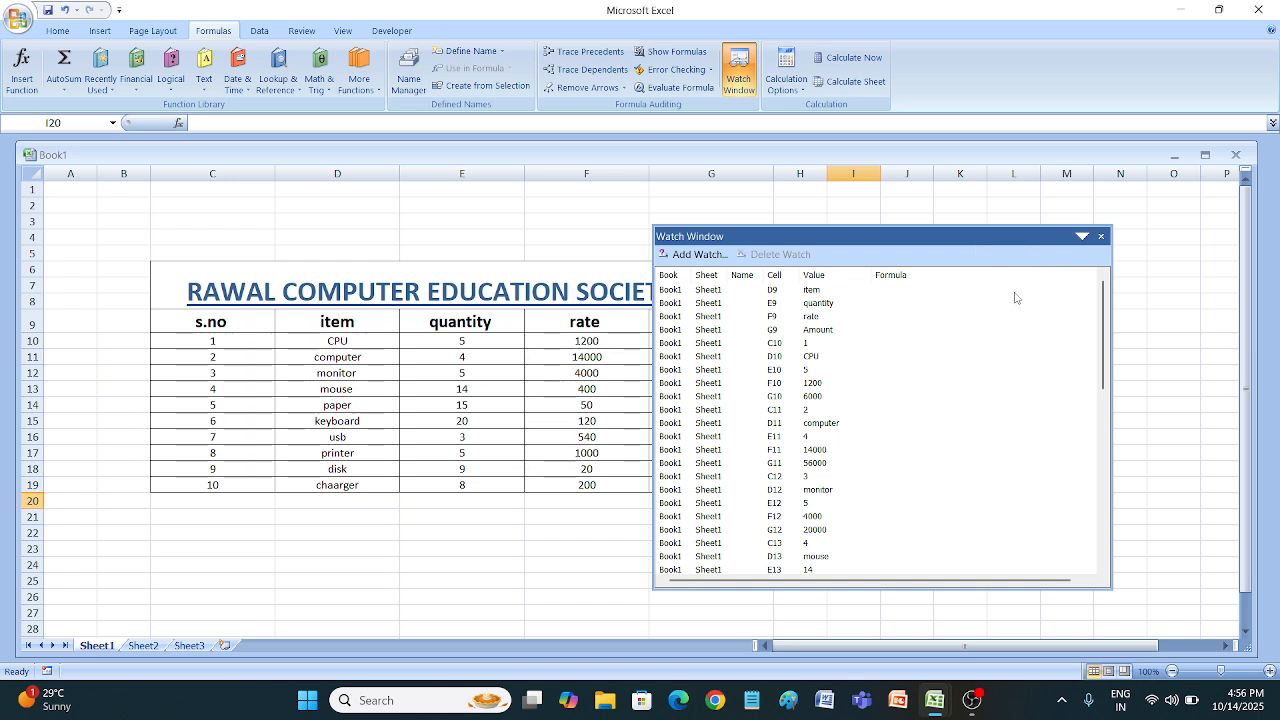
left_click(1101, 236)
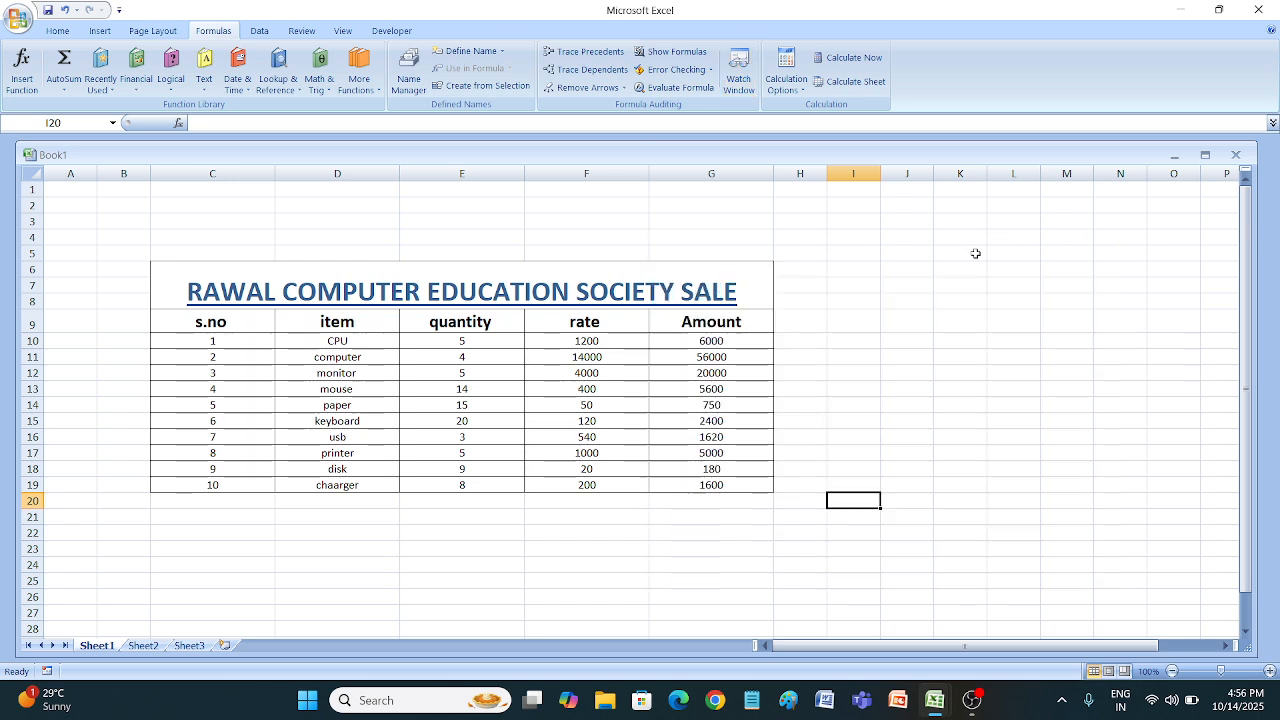
Close Book1 without saving its changes.
left_click(796, 90)
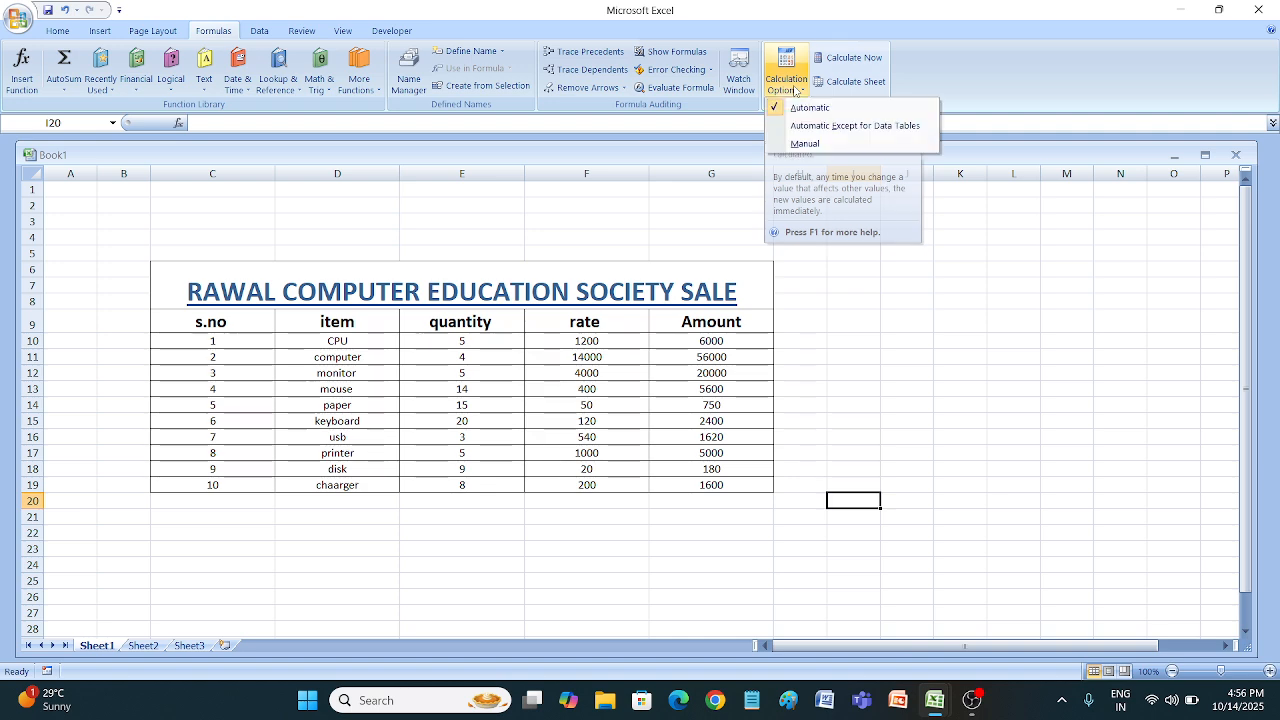
left_click(1270, 10)
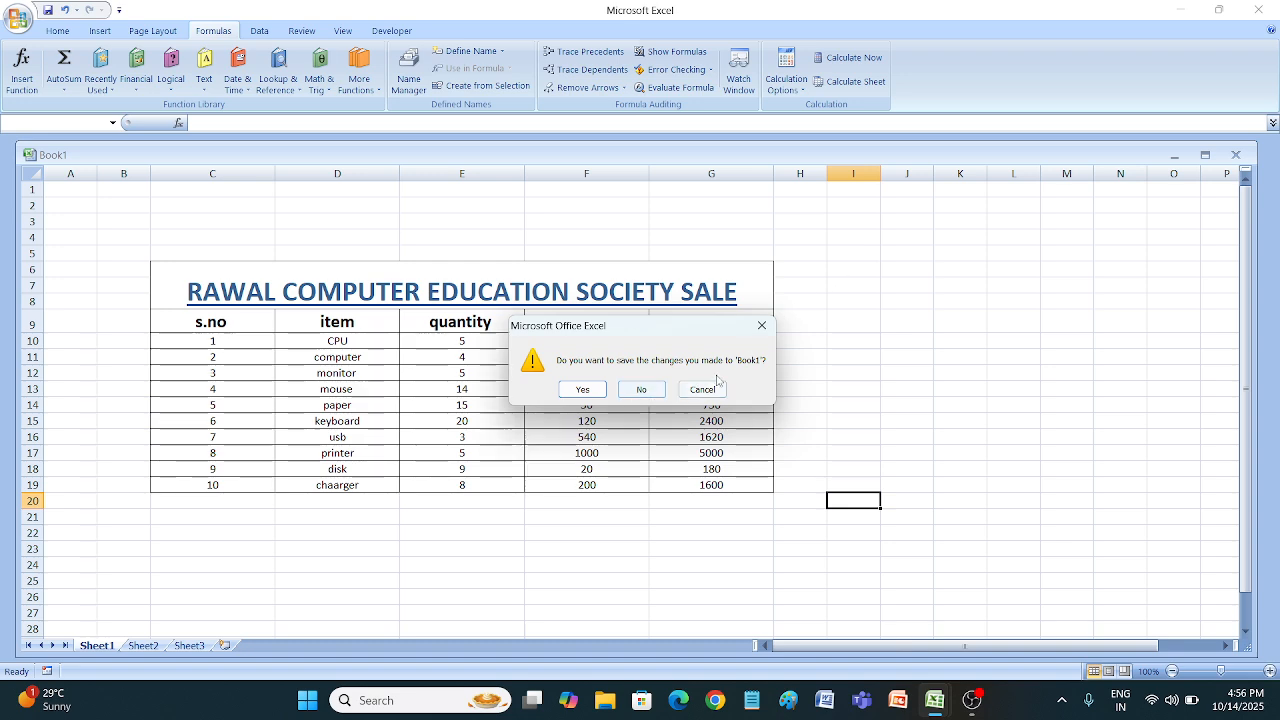
left_click(638, 389)
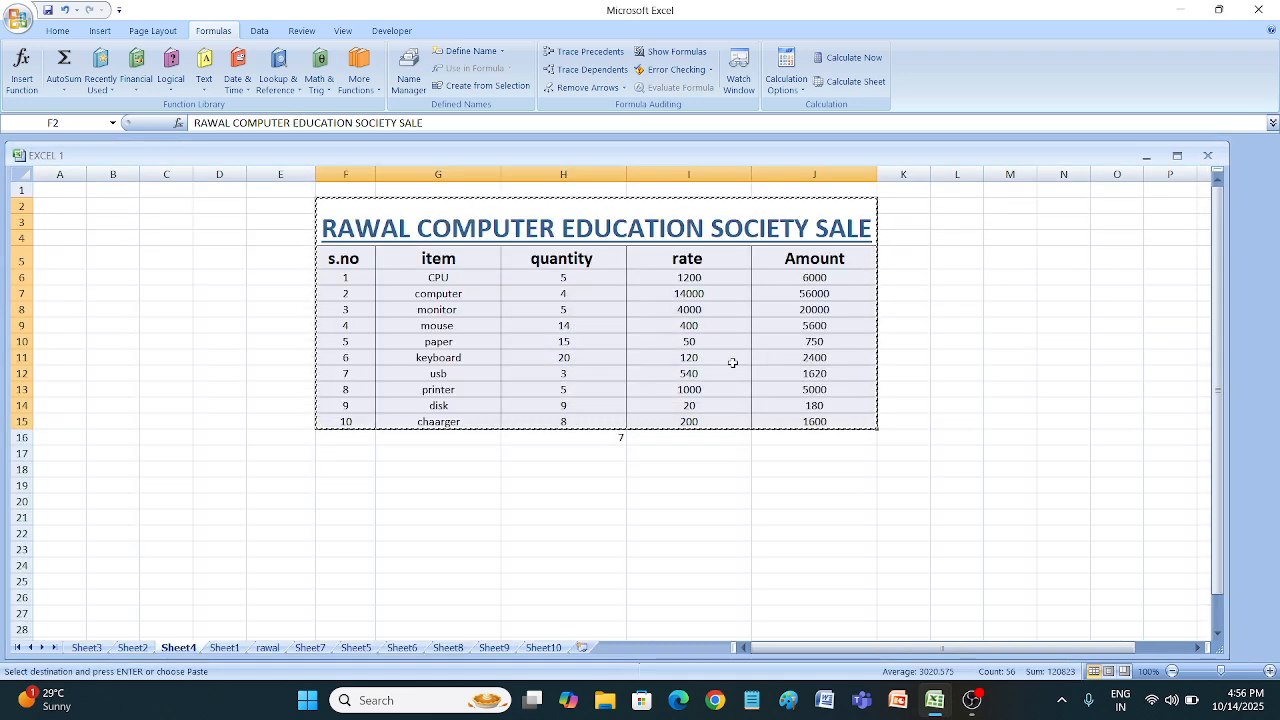
Cancel the pending copy of Sheet4's sale table and view the calculation options with Amount cell J6 selected.
left_click(812, 467)
double_click(990, 350)
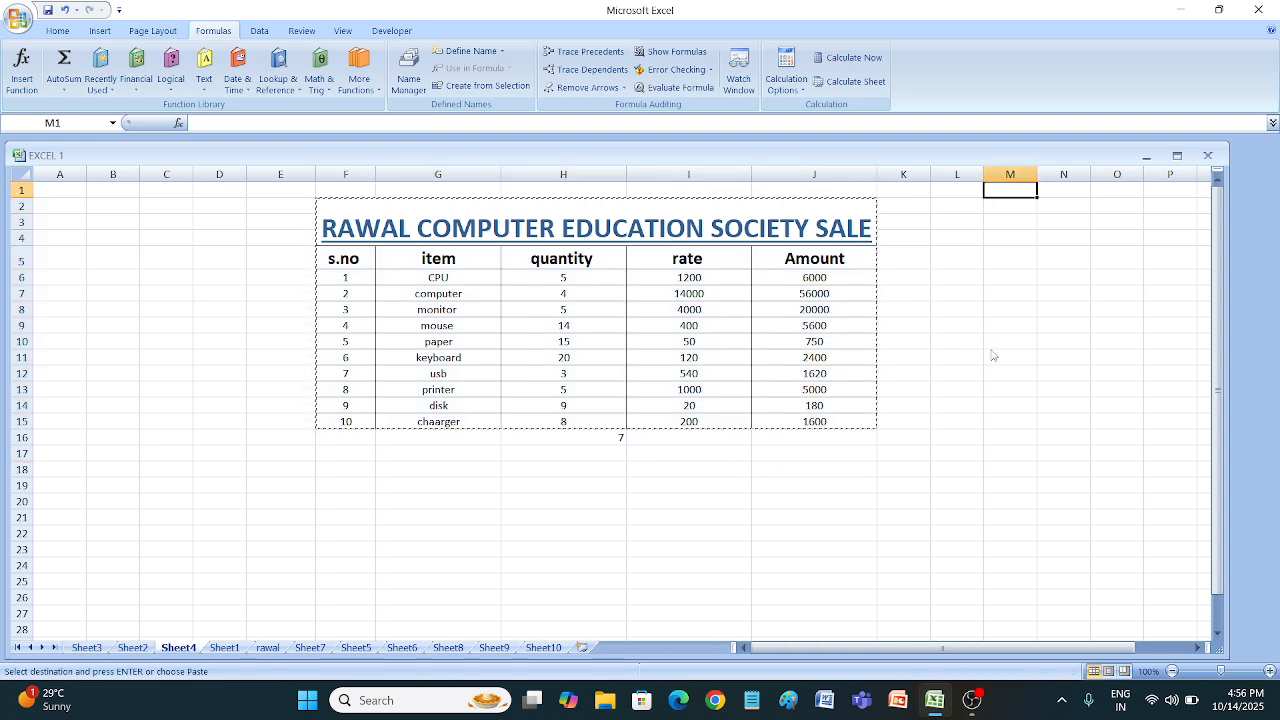
double_click(980, 343)
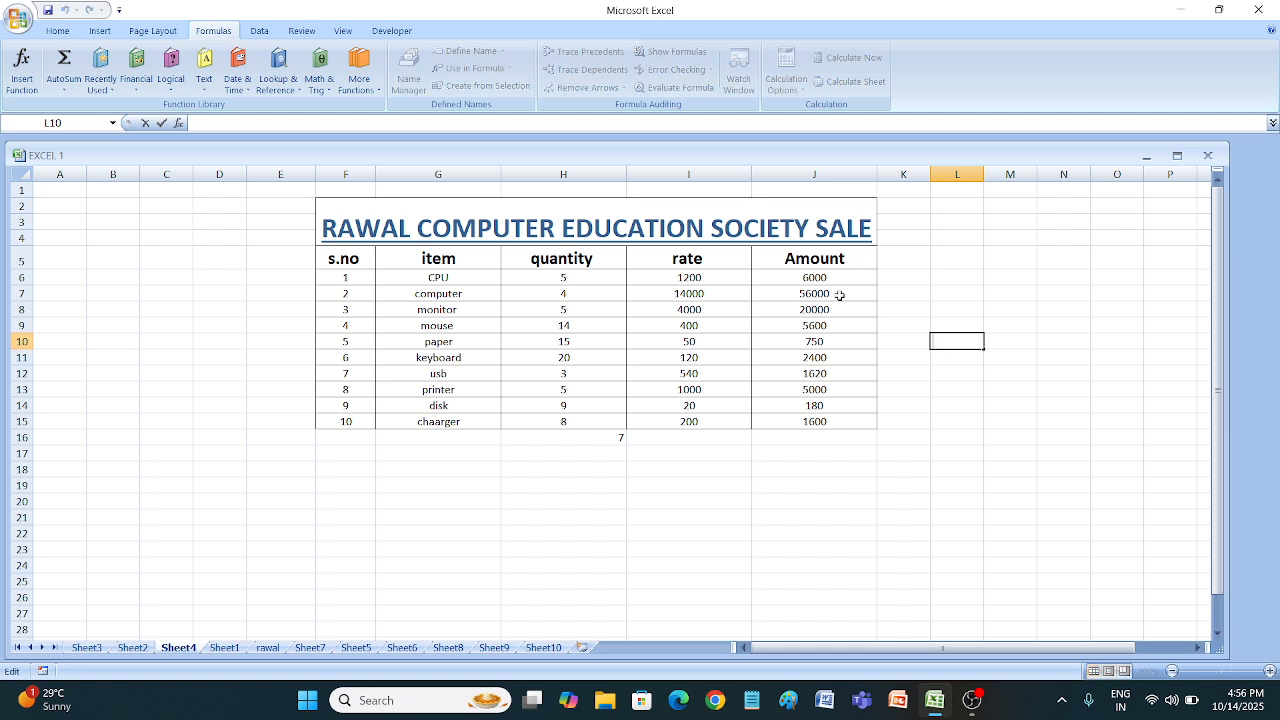
left_click(771, 272)
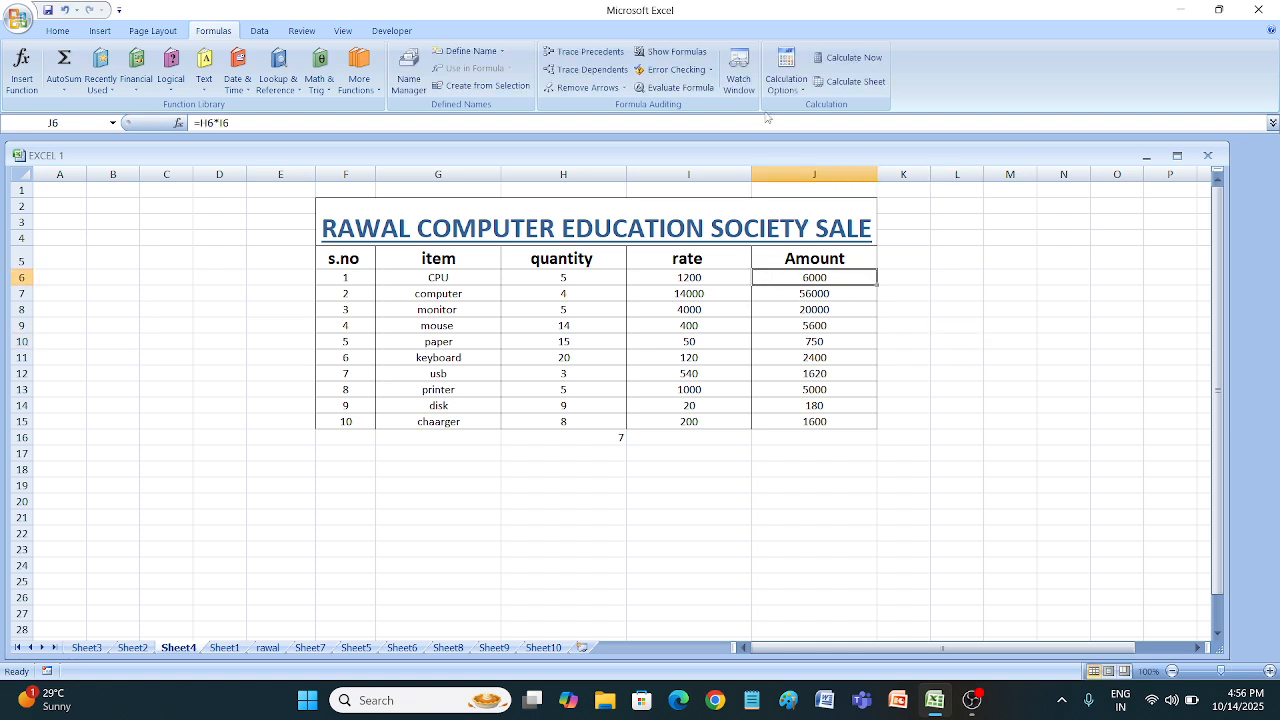
left_click(790, 85)
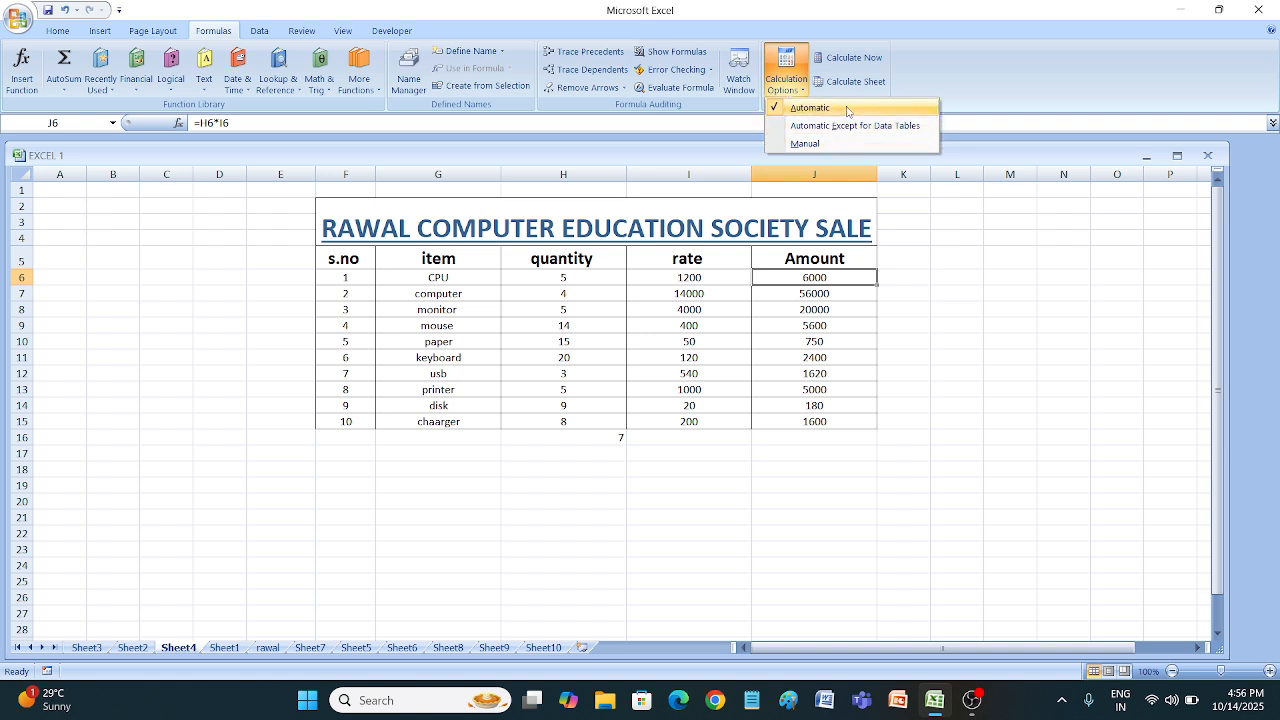
left_click(1038, 281)
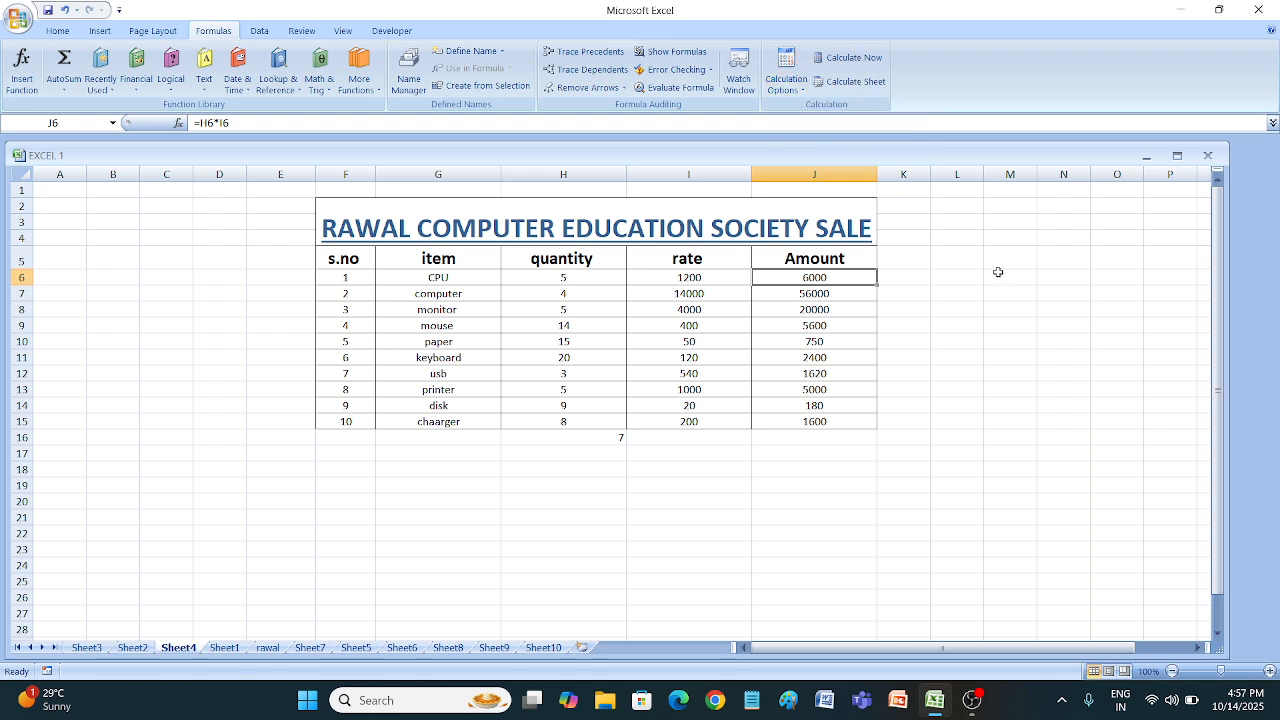
Go to the mark sheet on Sheet9 and view the calculation options with TOTAL cell K8 selected.
left_click(494, 648)
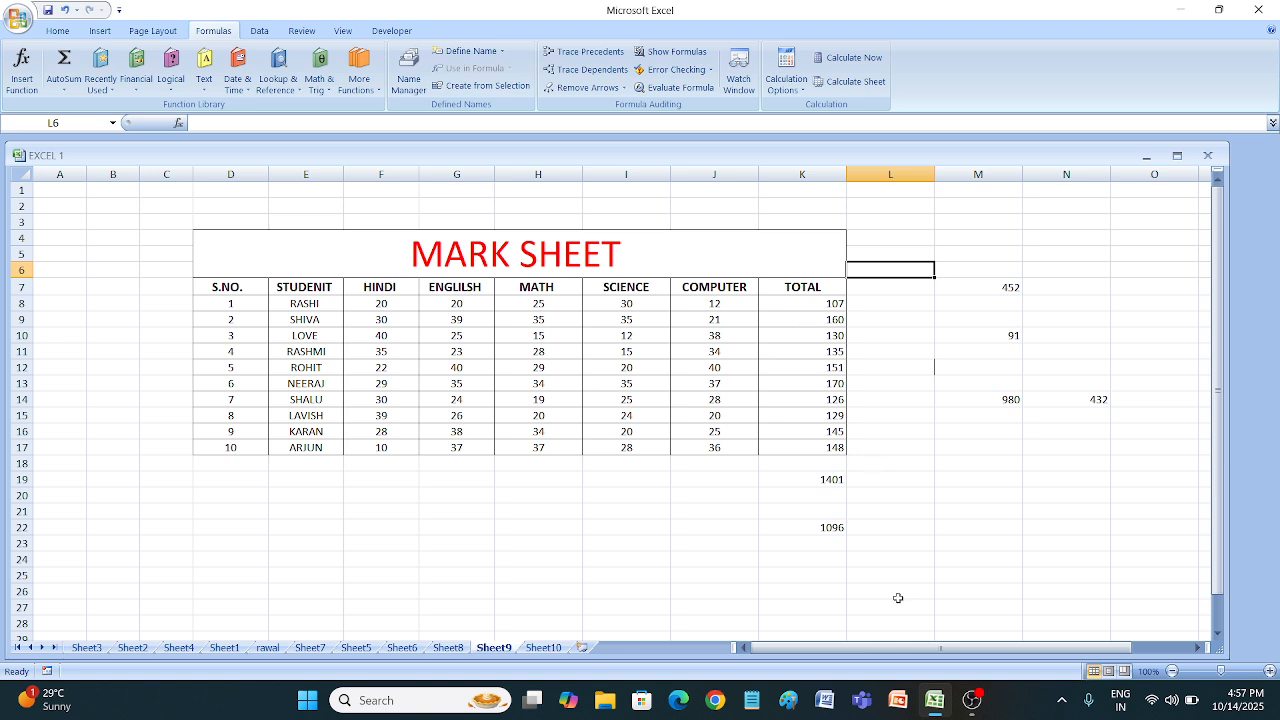
left_click(810, 306)
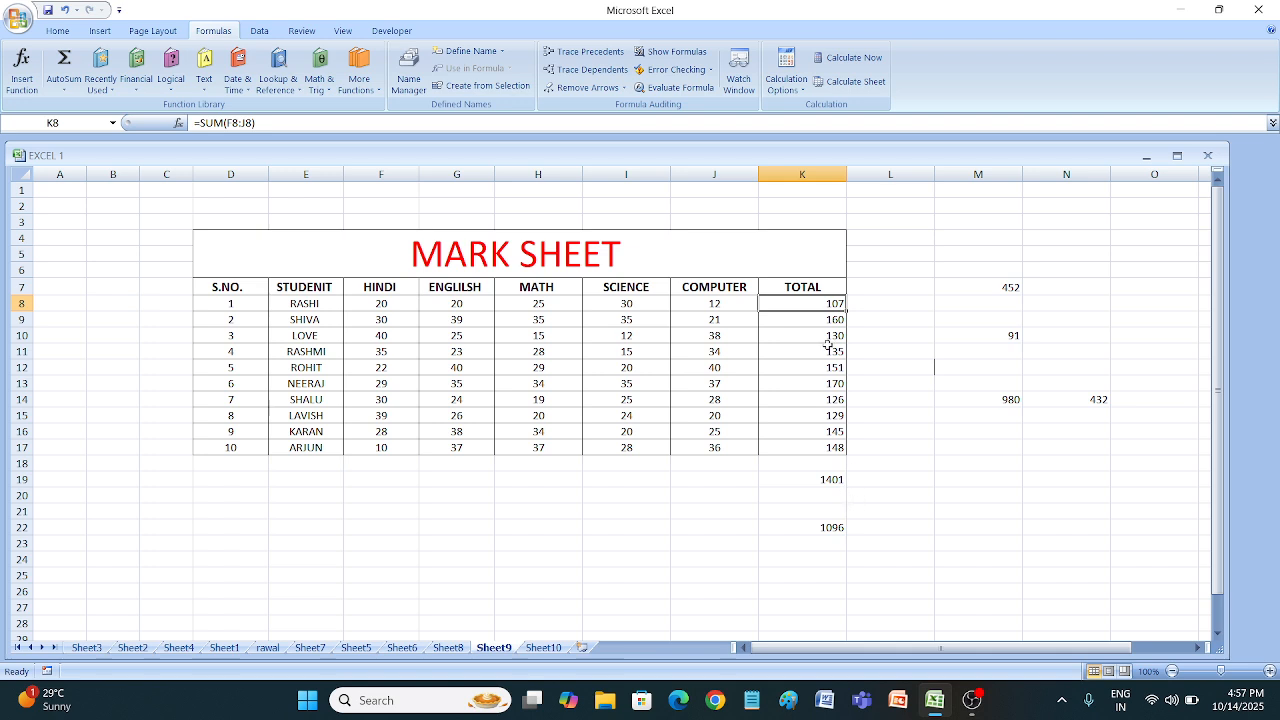
left_click(791, 77)
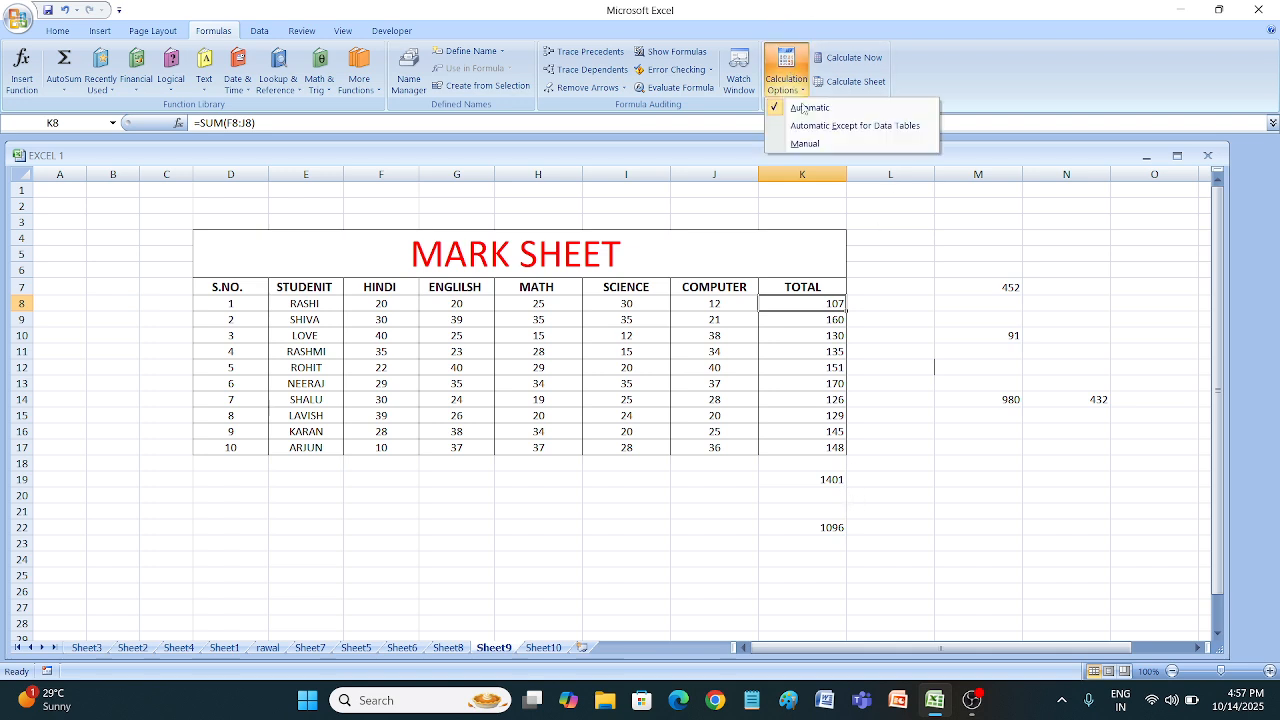
left_click(858, 317)
Clear the TOTAL cells K9 through K17 one at a time, keeping only the SUM formula in K8.
left_click(808, 324)
key("ctrl+Down")
left_click(808, 324)
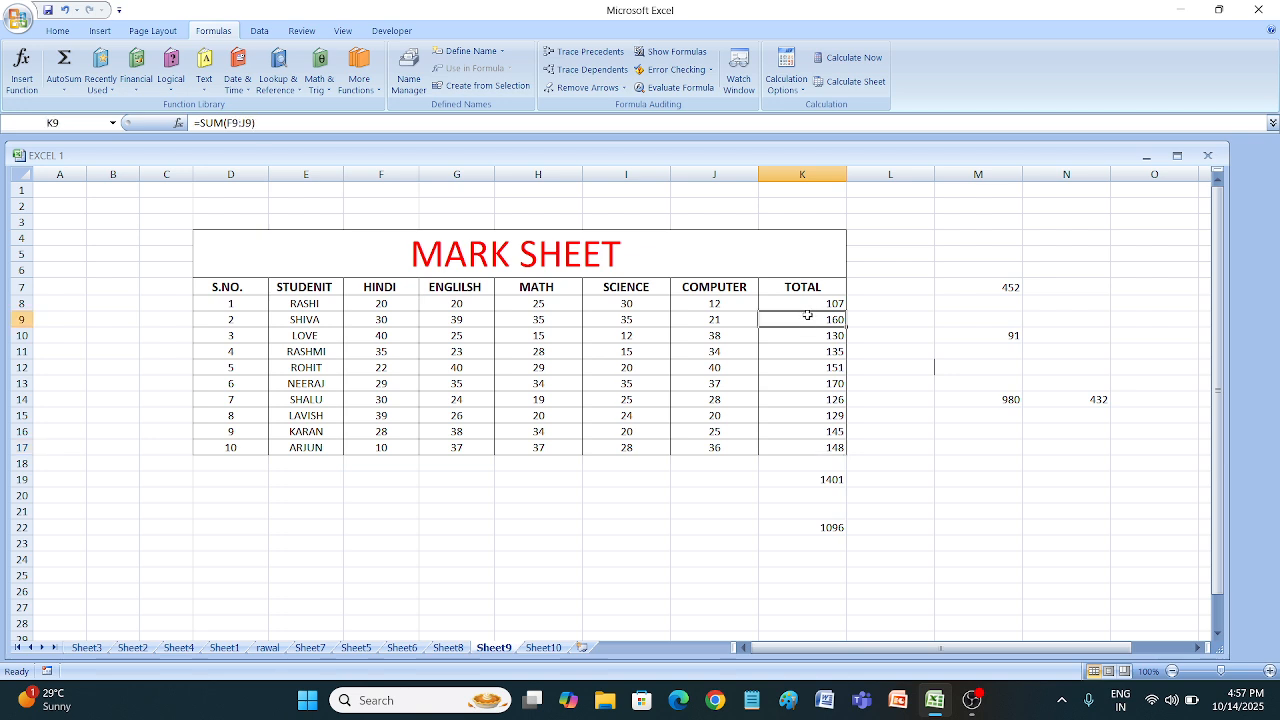
left_click_drag(808, 324, 826, 447)
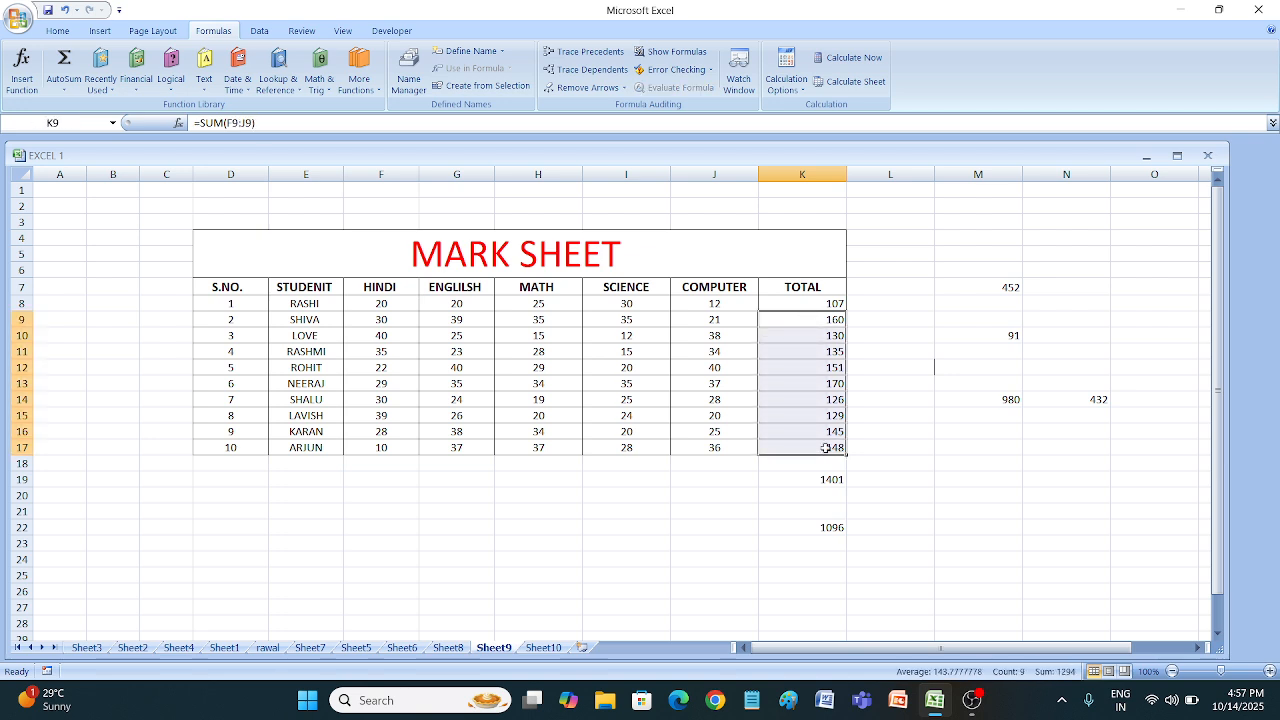
key("BackSpace")
left_click(826, 337)
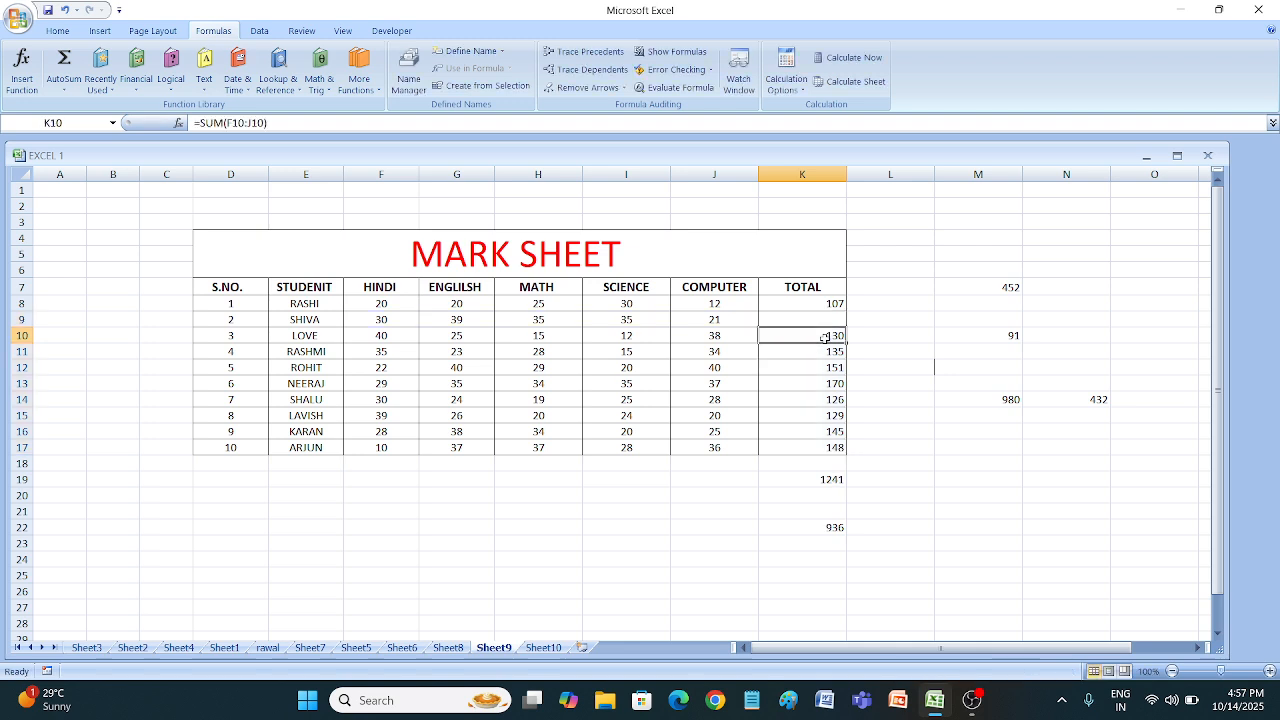
key("BackSpace")
left_click(825, 350)
key("BackSpace")
left_click(823, 376)
key("BackSpace")
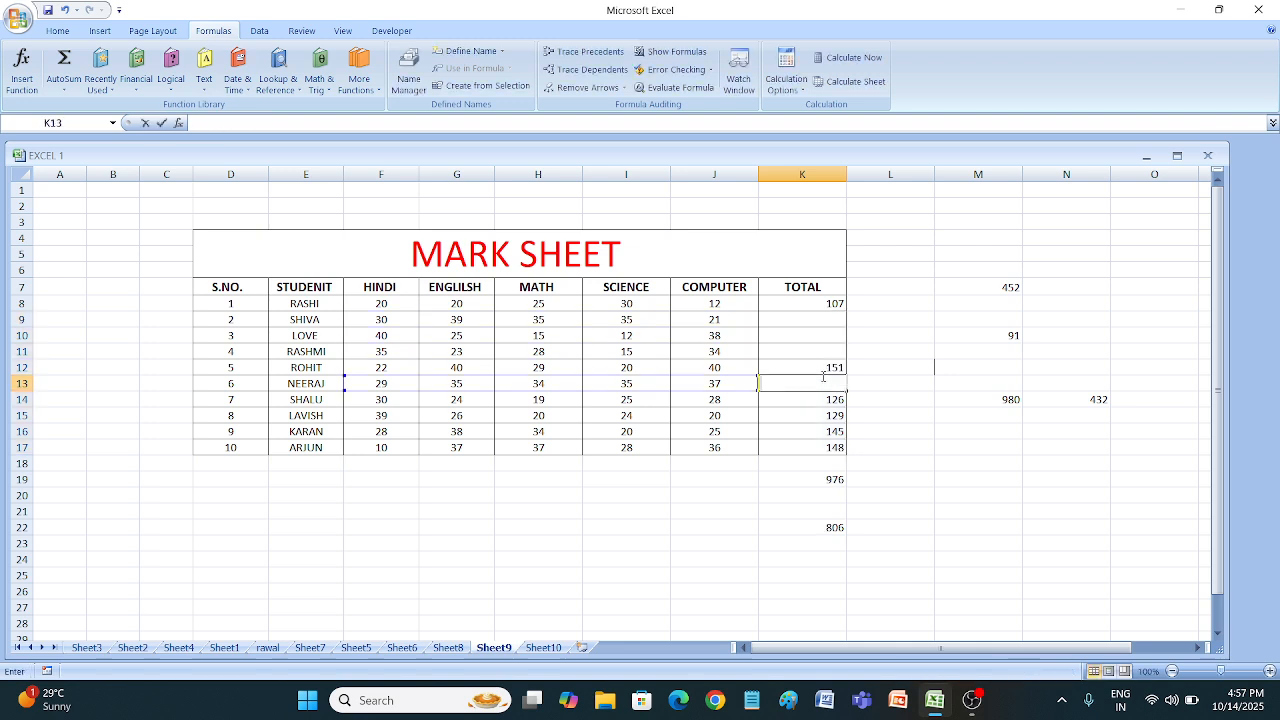
left_click(826, 367)
key("BackSpace")
left_click(823, 398)
key("BackSpace")
left_click(824, 420)
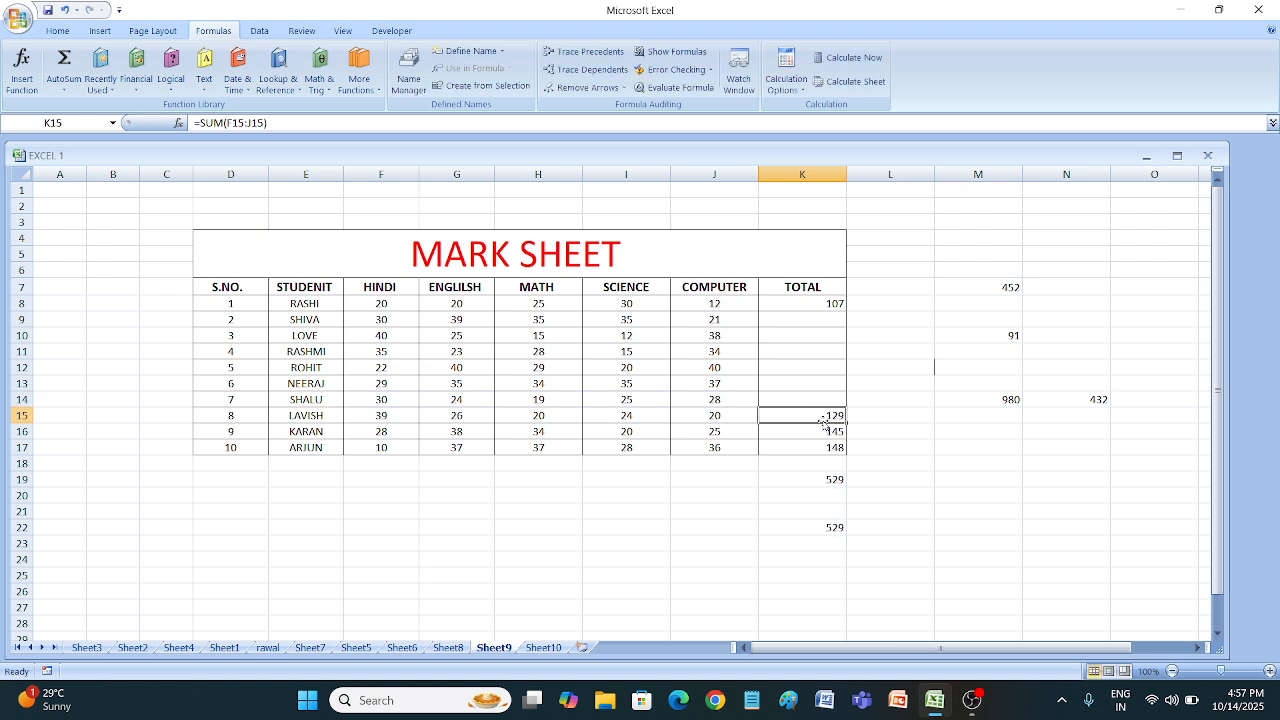
key("BackSpace")
left_click(824, 432)
key("BackSpace")
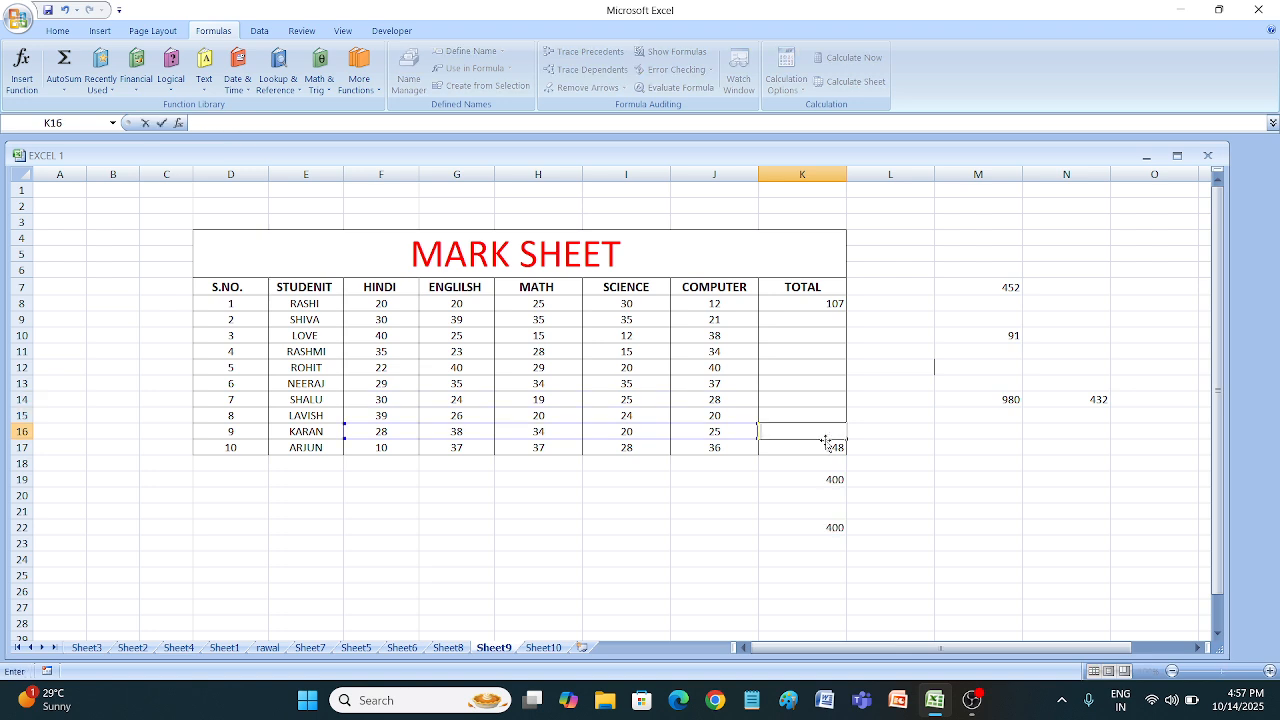
left_click(826, 447)
key("BackSpace")
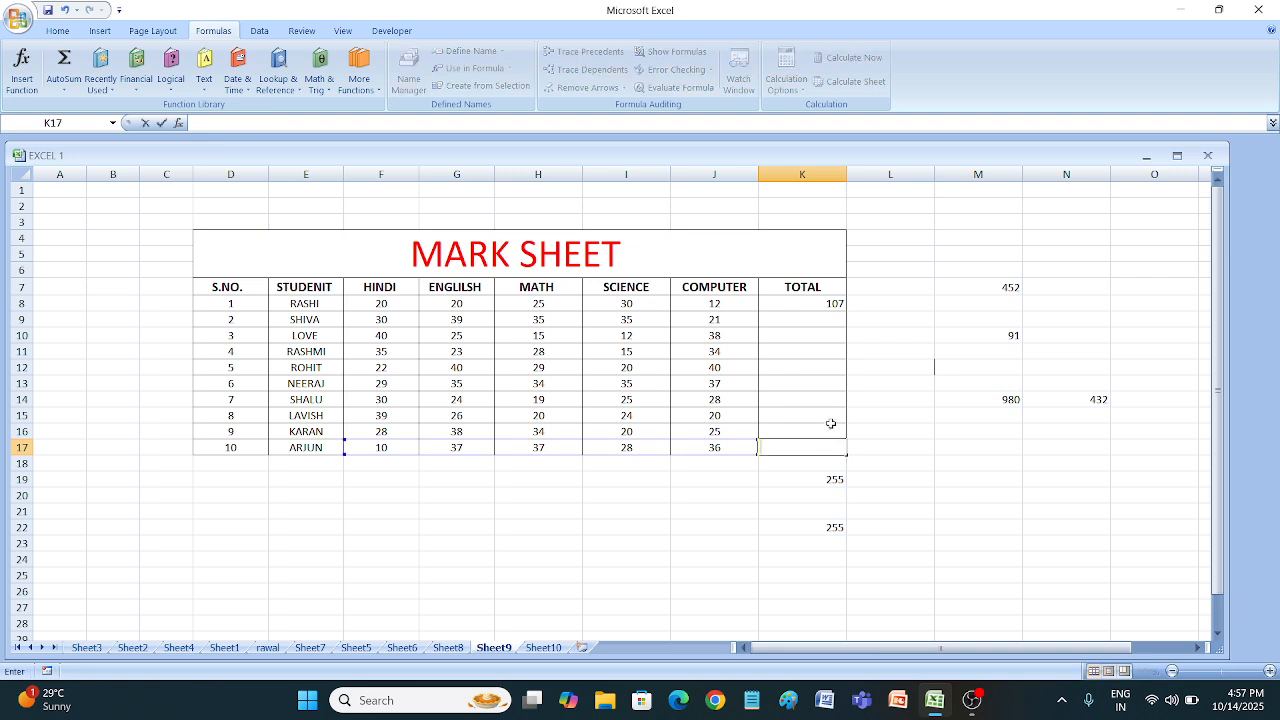
left_click(830, 363)
Fill K8's SUM formula down through K17 under Automatic calculation, and undo the fill.
left_click(834, 304)
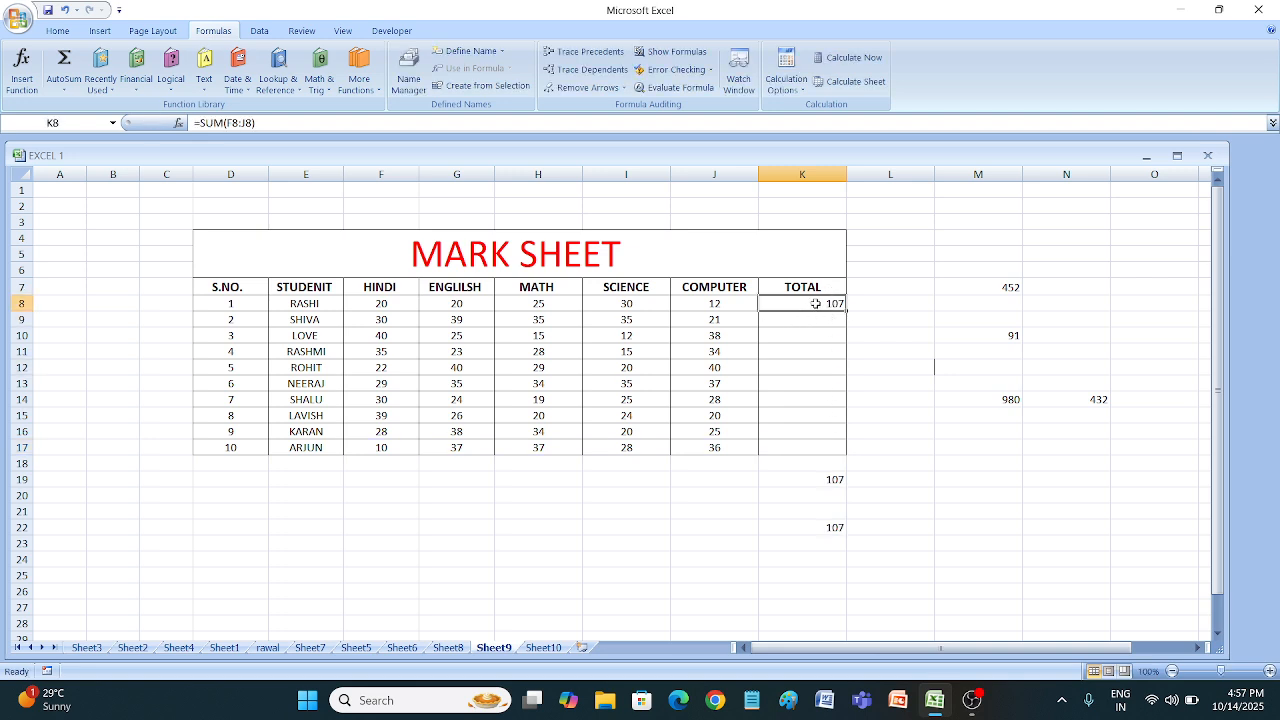
left_click(786, 78)
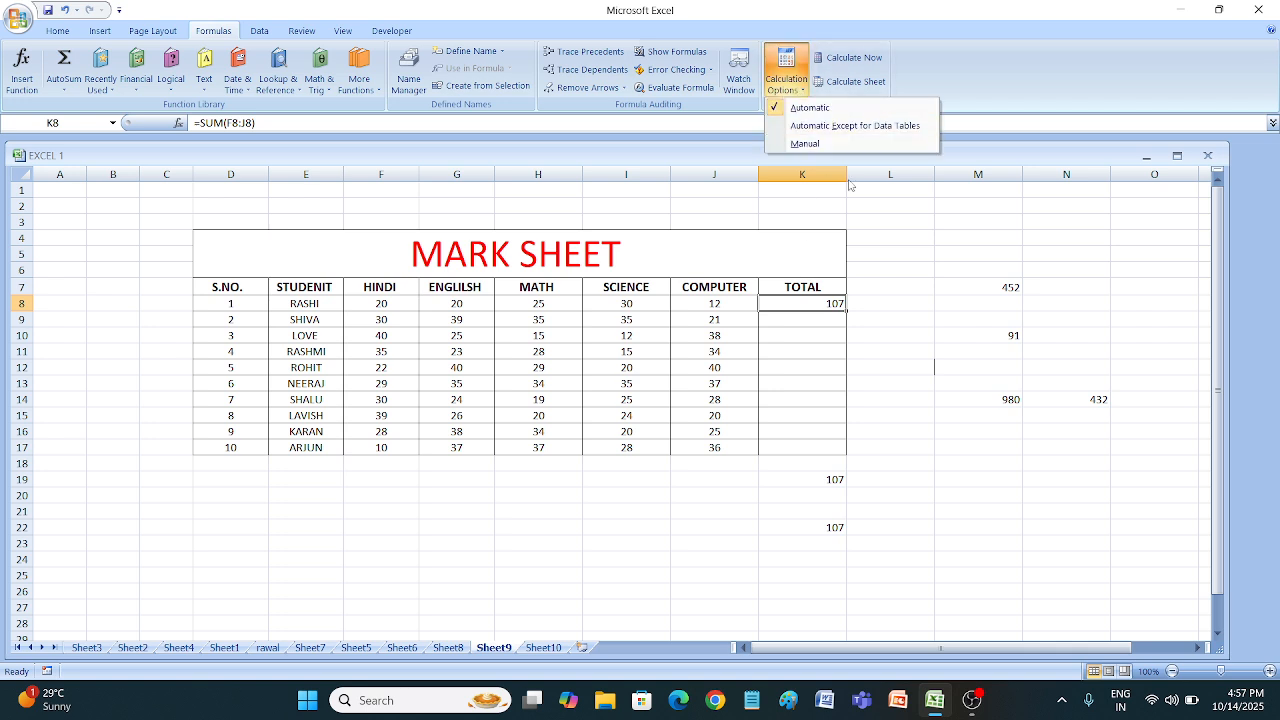
left_click(967, 393)
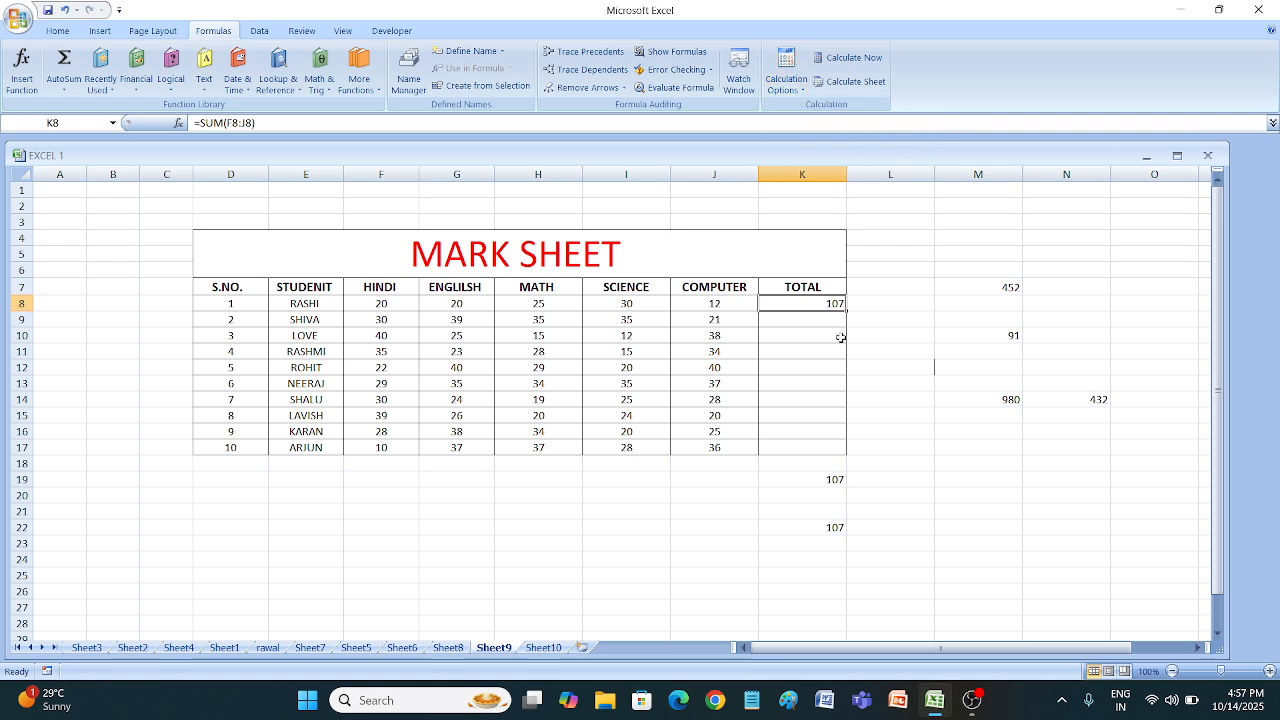
left_click_drag(846, 313, 850, 450)
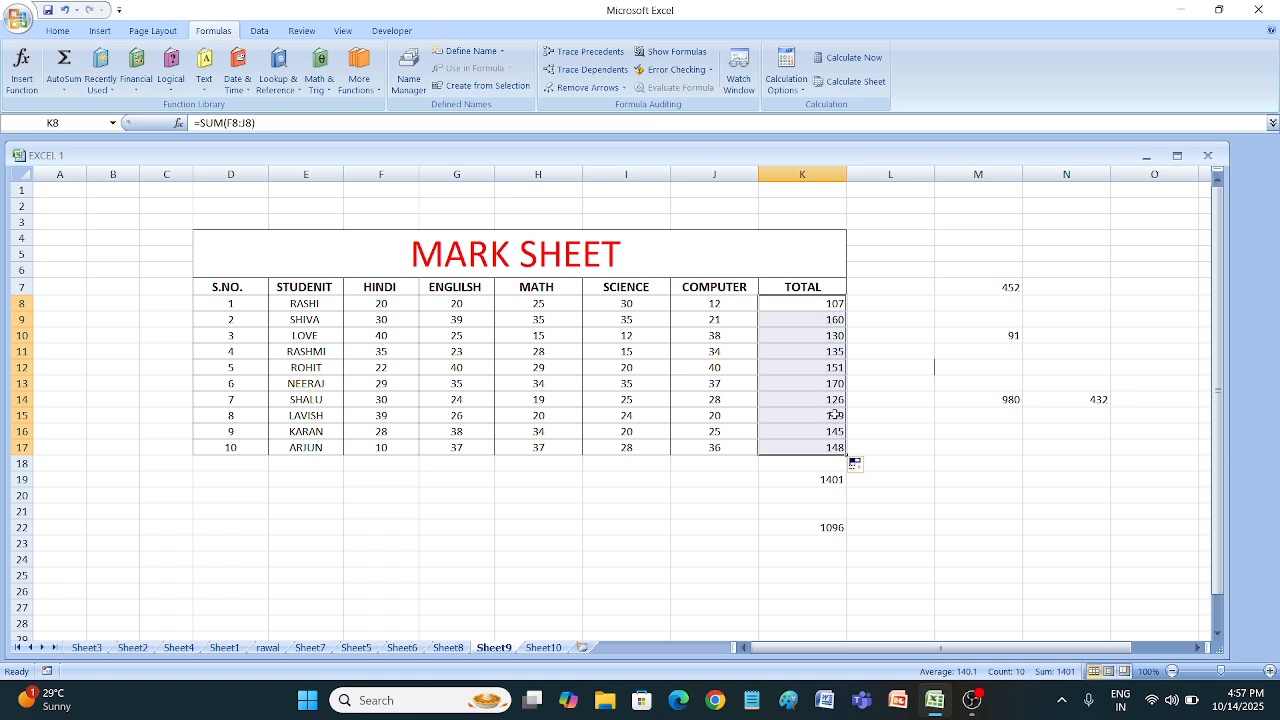
key("ctrl+z")
Switch the calculation mode to Manual and fill K8's SUM formula down through K17.
left_click(786, 72)
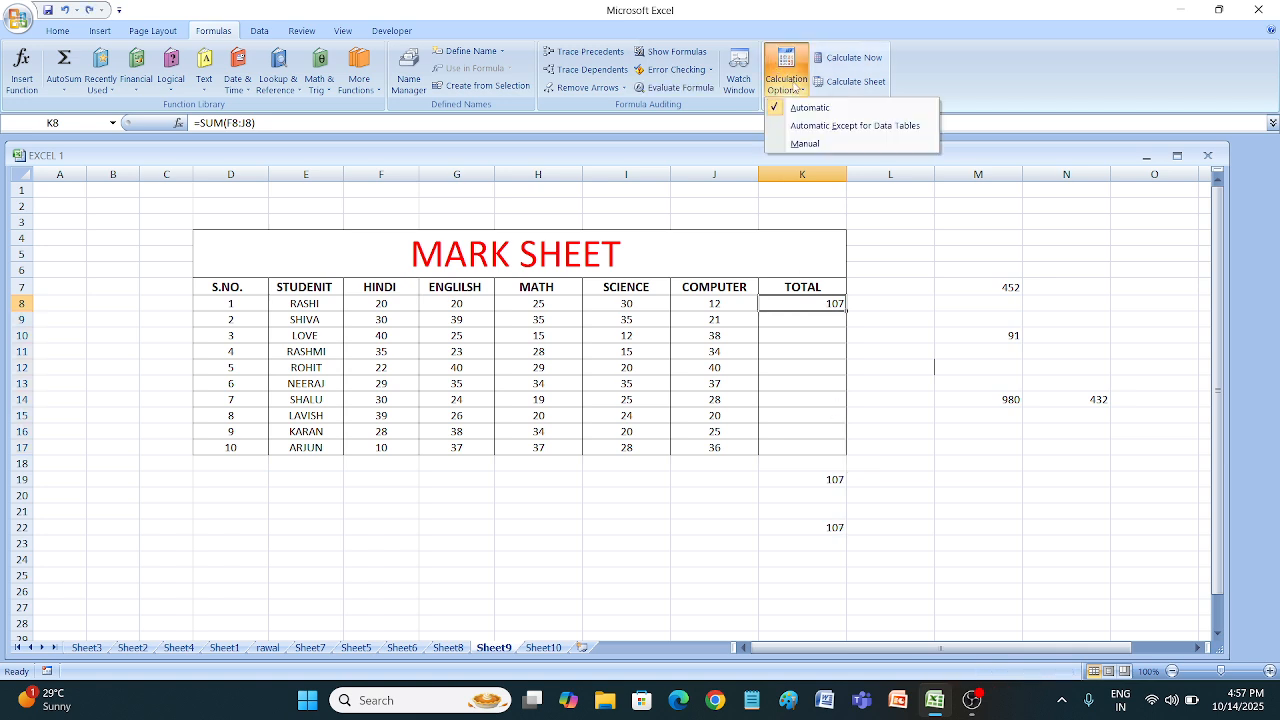
left_click(827, 146)
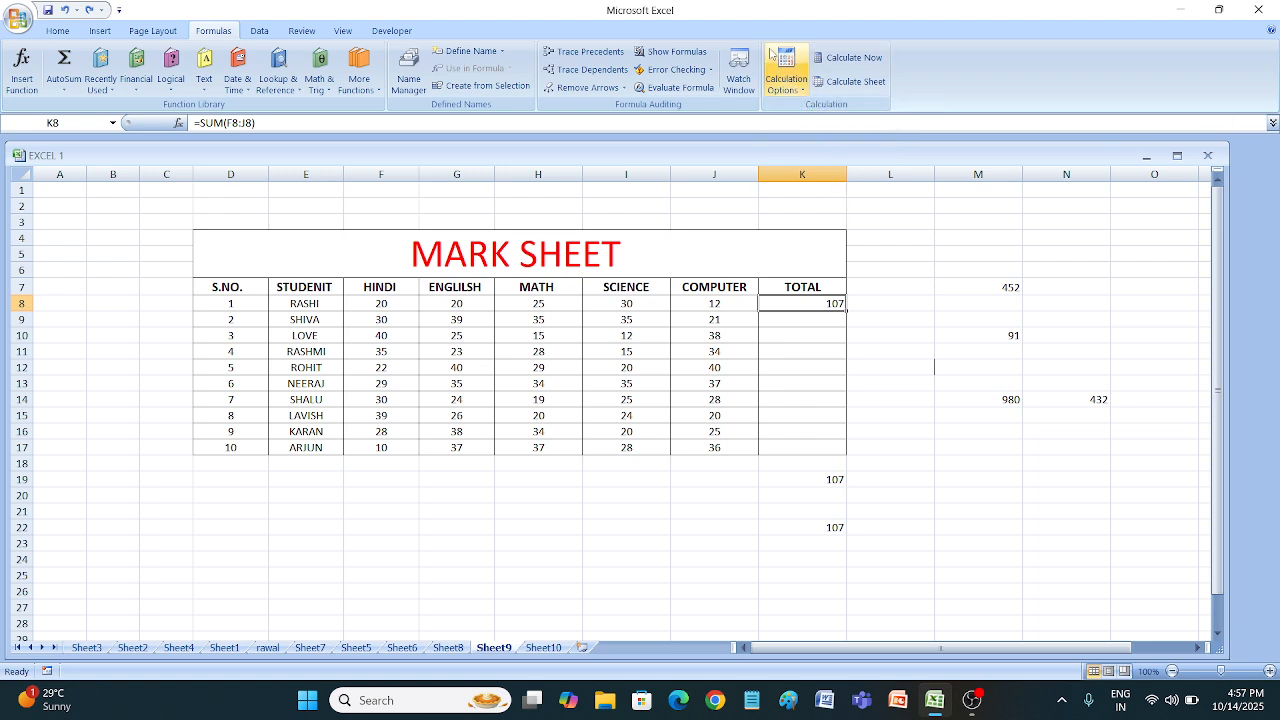
left_click(786, 72)
left_click(912, 212)
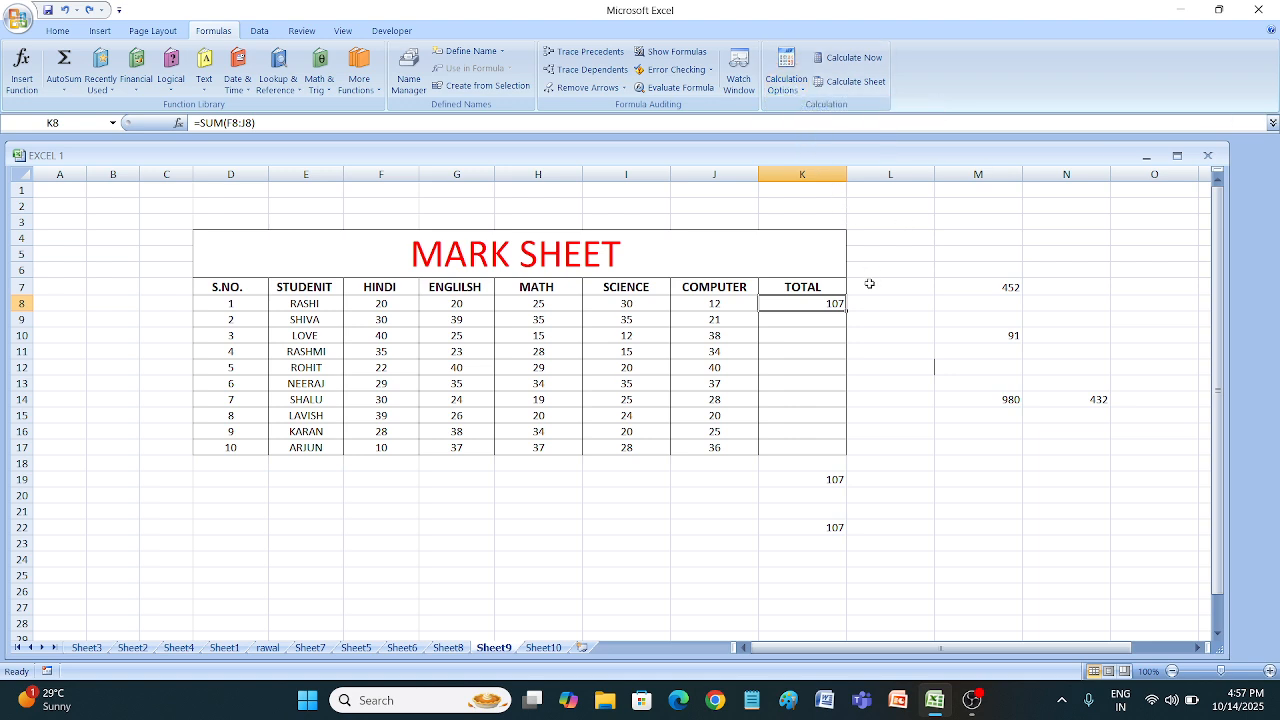
left_click_drag(846, 311, 851, 450)
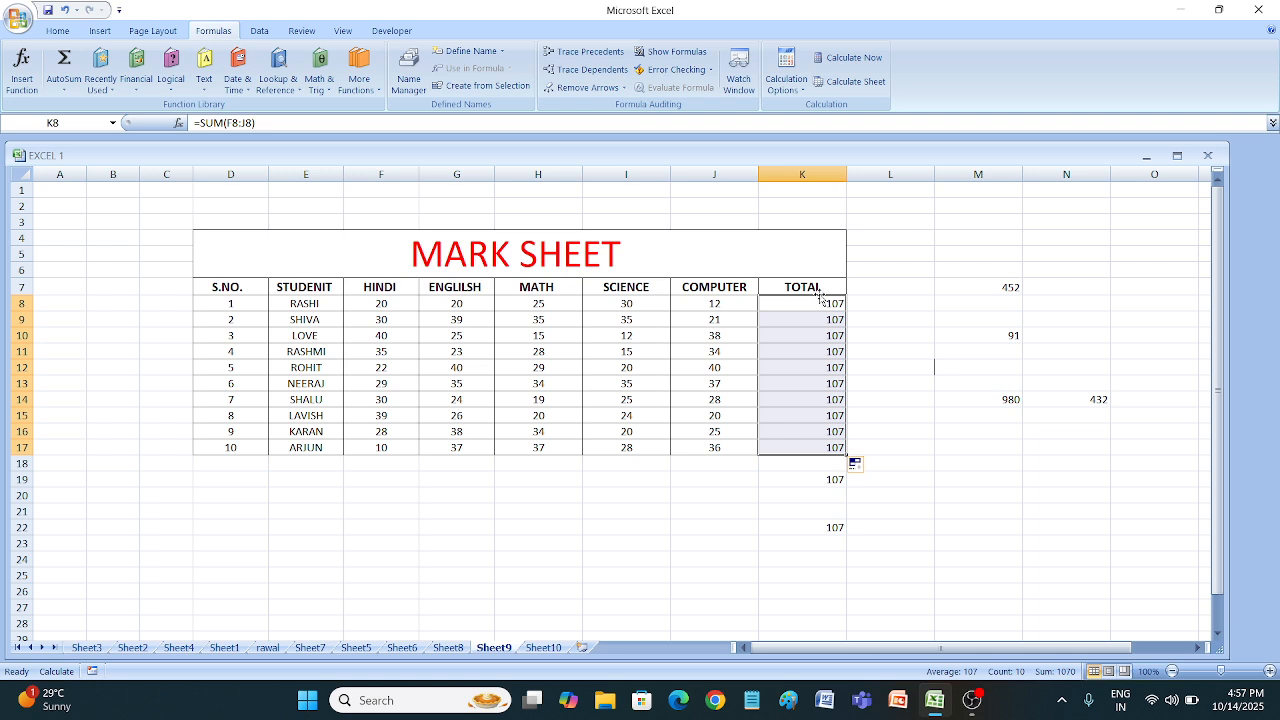
Check the calculation options and undo the fill in the TOTAL column.
left_click(800, 91)
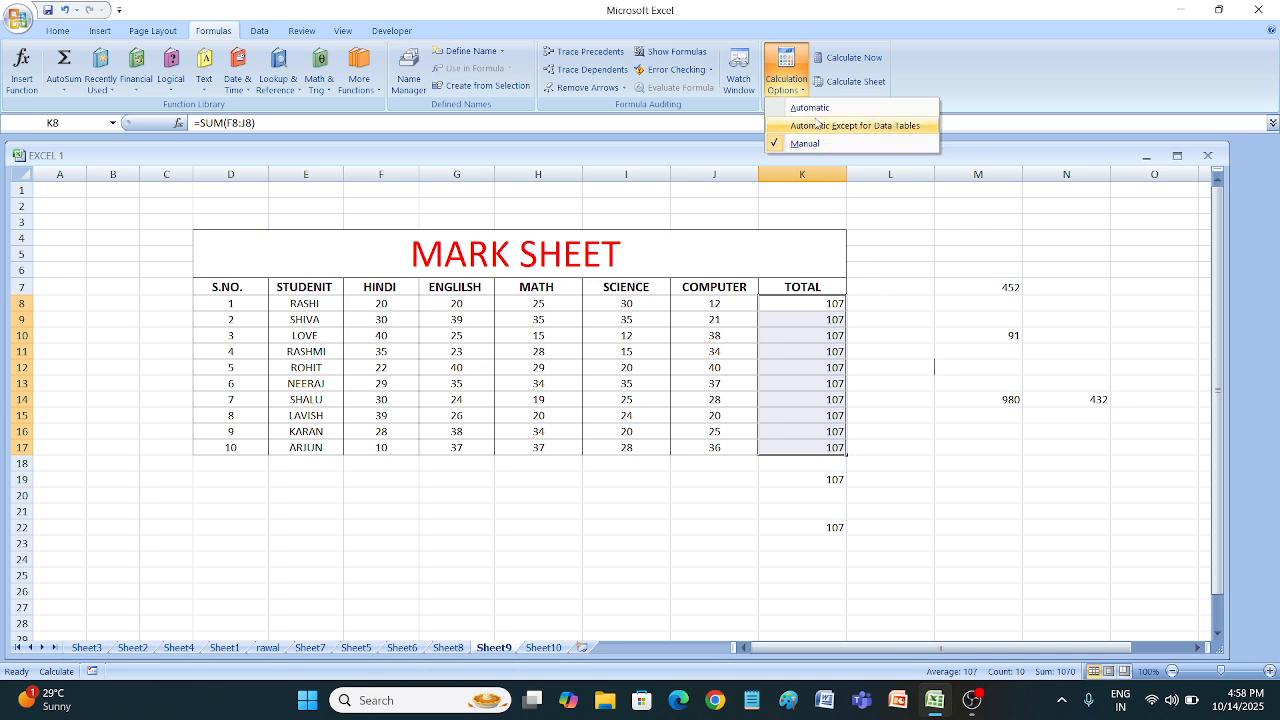
left_click(911, 202)
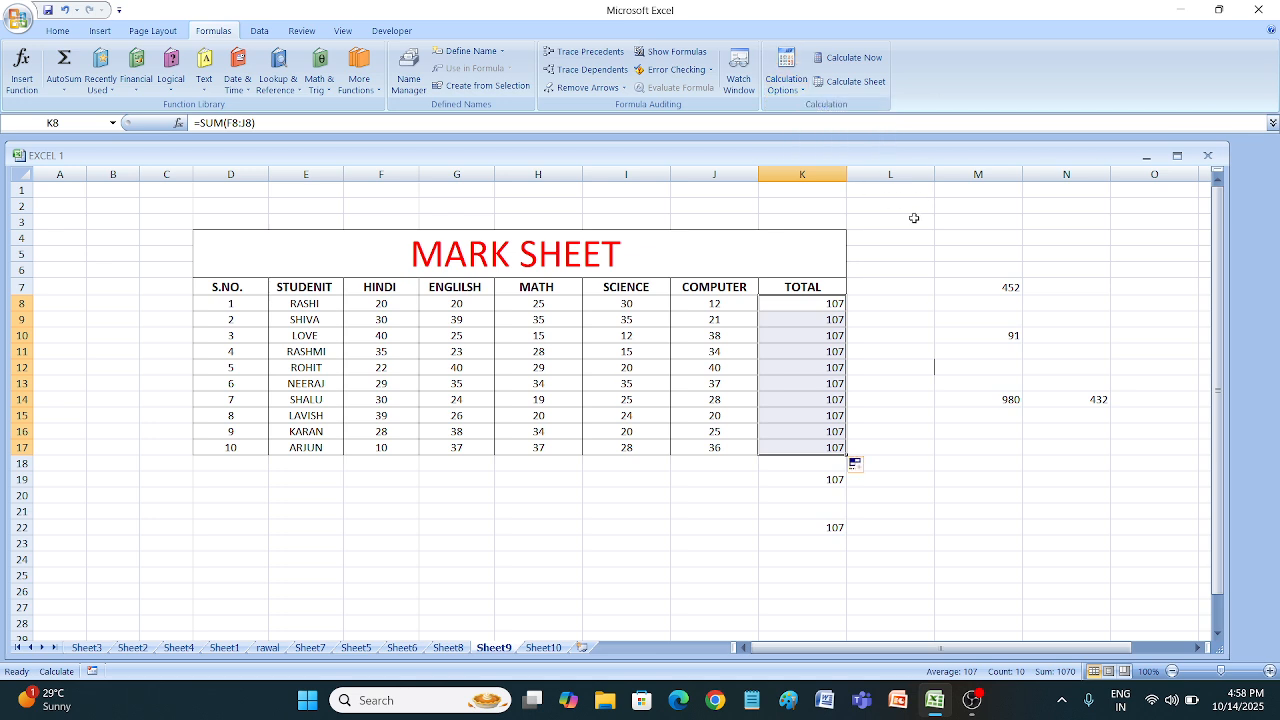
key("ctrl+z")
Set the calculation mode back to Automatic and fill K8's SUM formula down through K17.
left_click(786, 78)
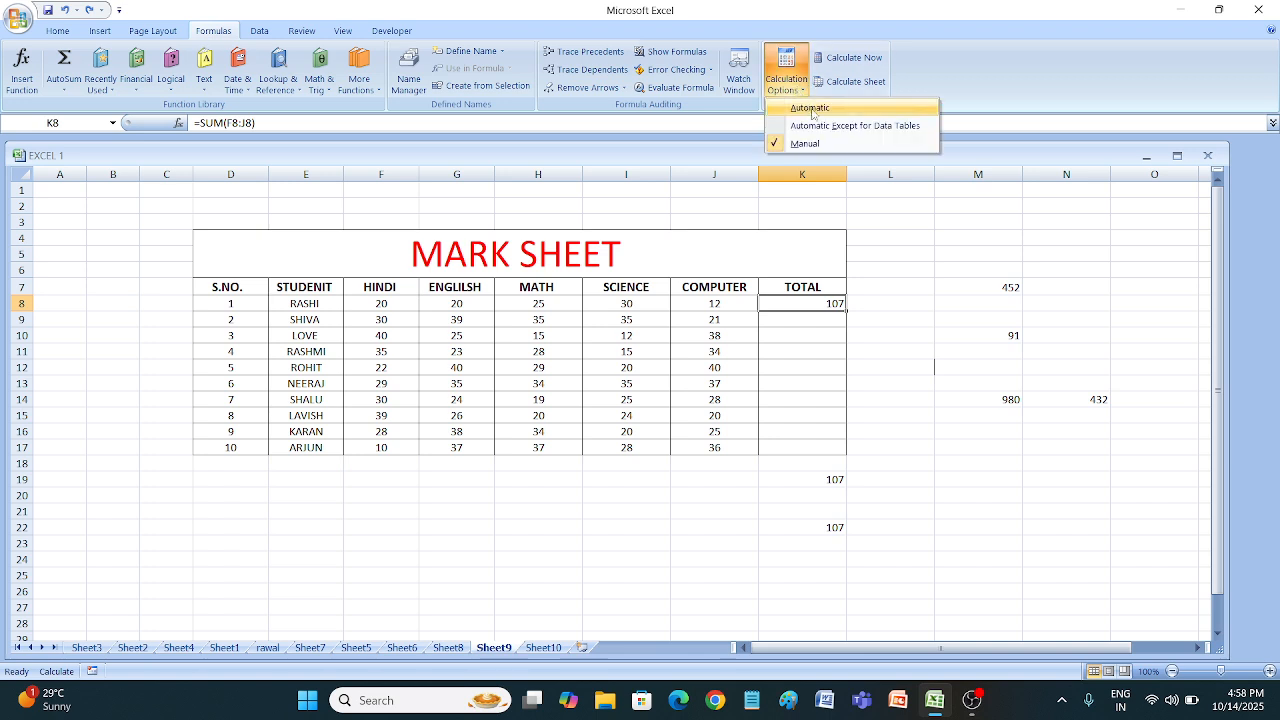
left_click(812, 110)
left_click_drag(846, 311, 845, 452)
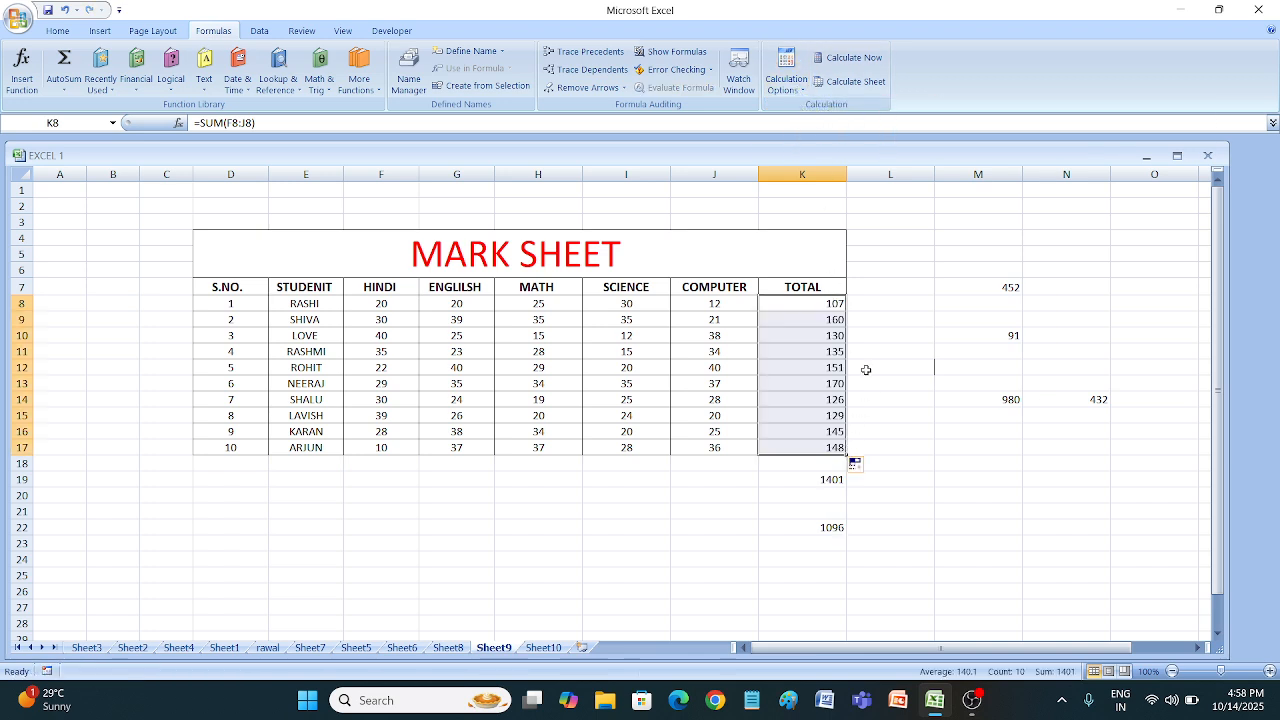
left_click(892, 289)
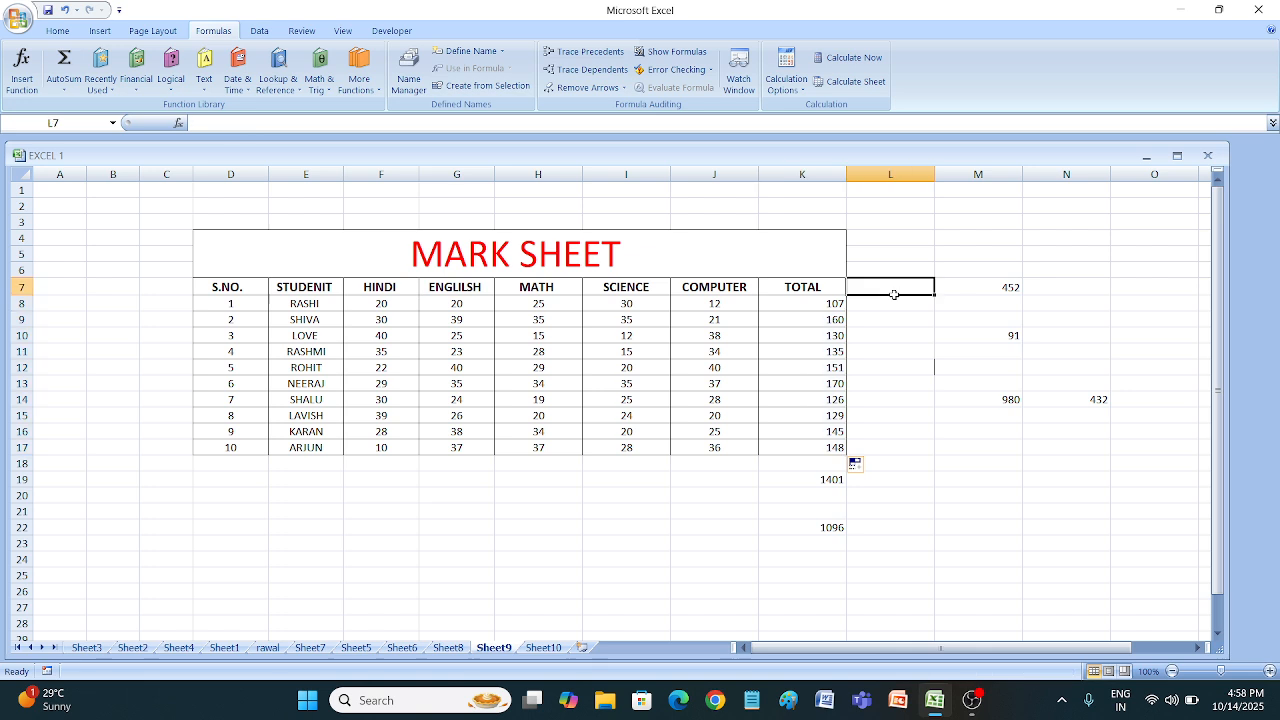
Review the calculation options and undo the latest fill so K8 is the only student total left.
left_click(800, 90)
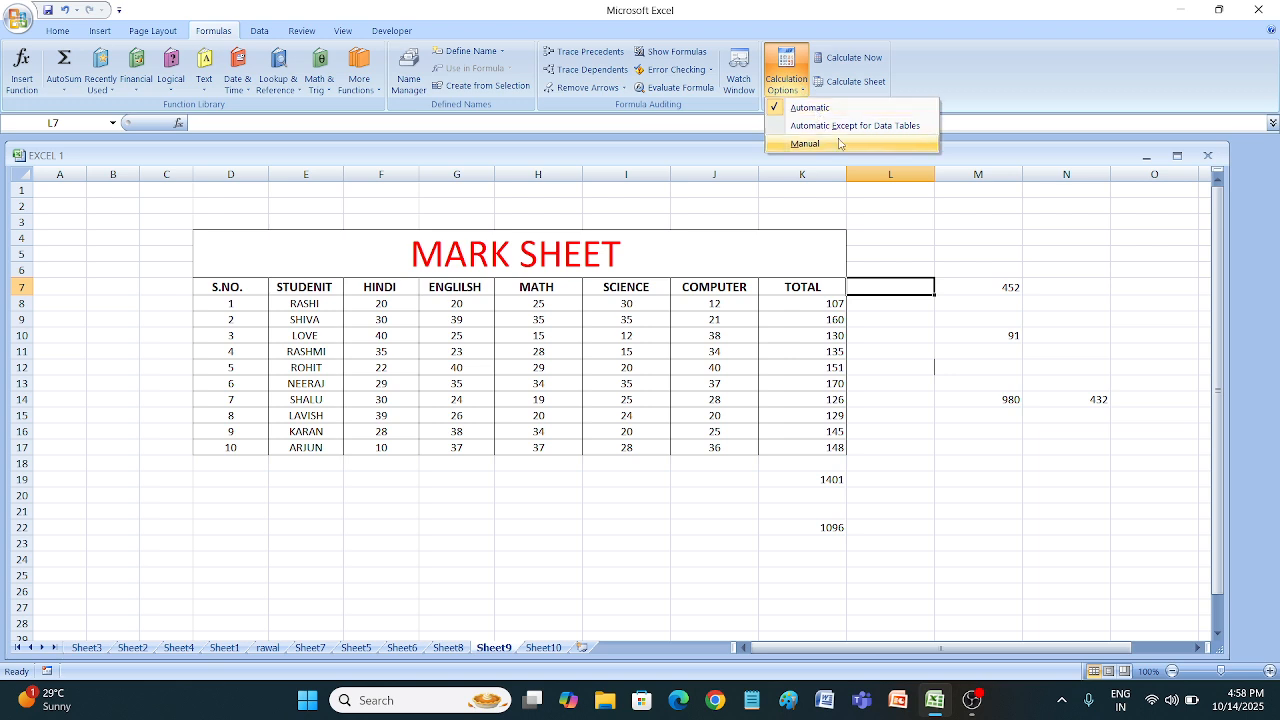
left_click(895, 208)
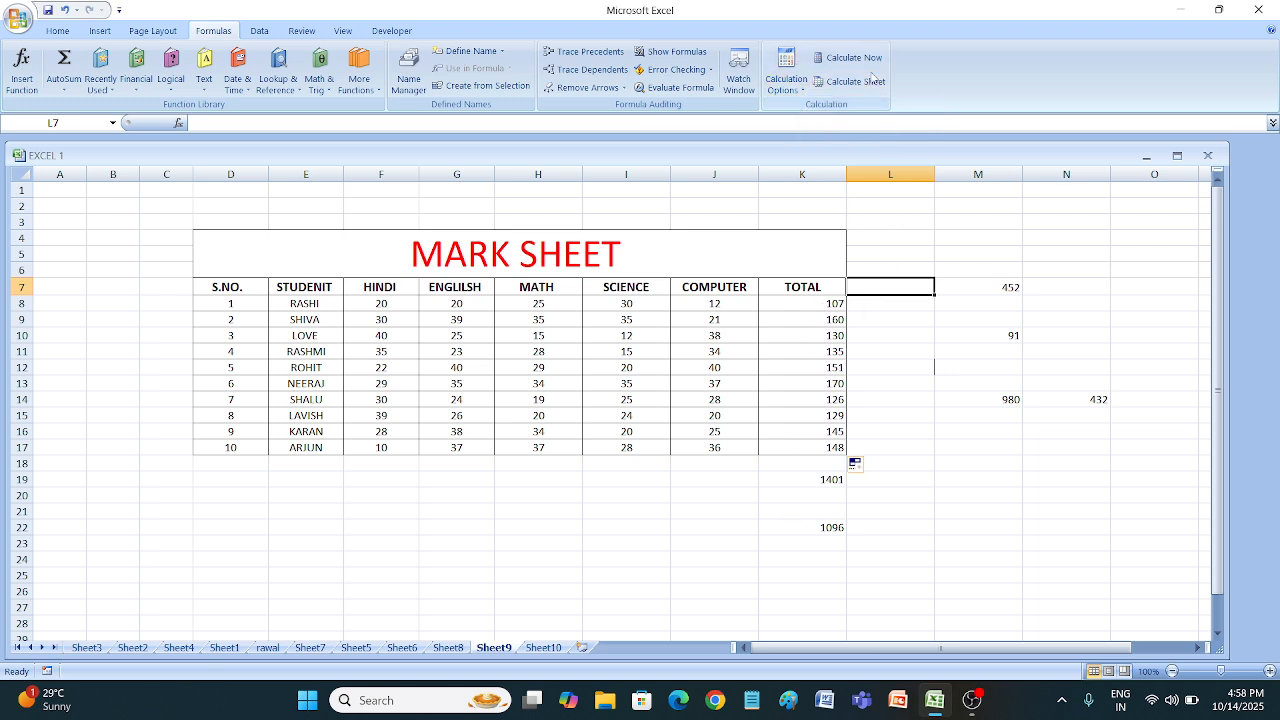
mouse_move(829, 303)
left_mouse_down()
mouse_move(830, 320)
mouse_move(832, 300)
left_mouse_up()
key("ctrl+z")
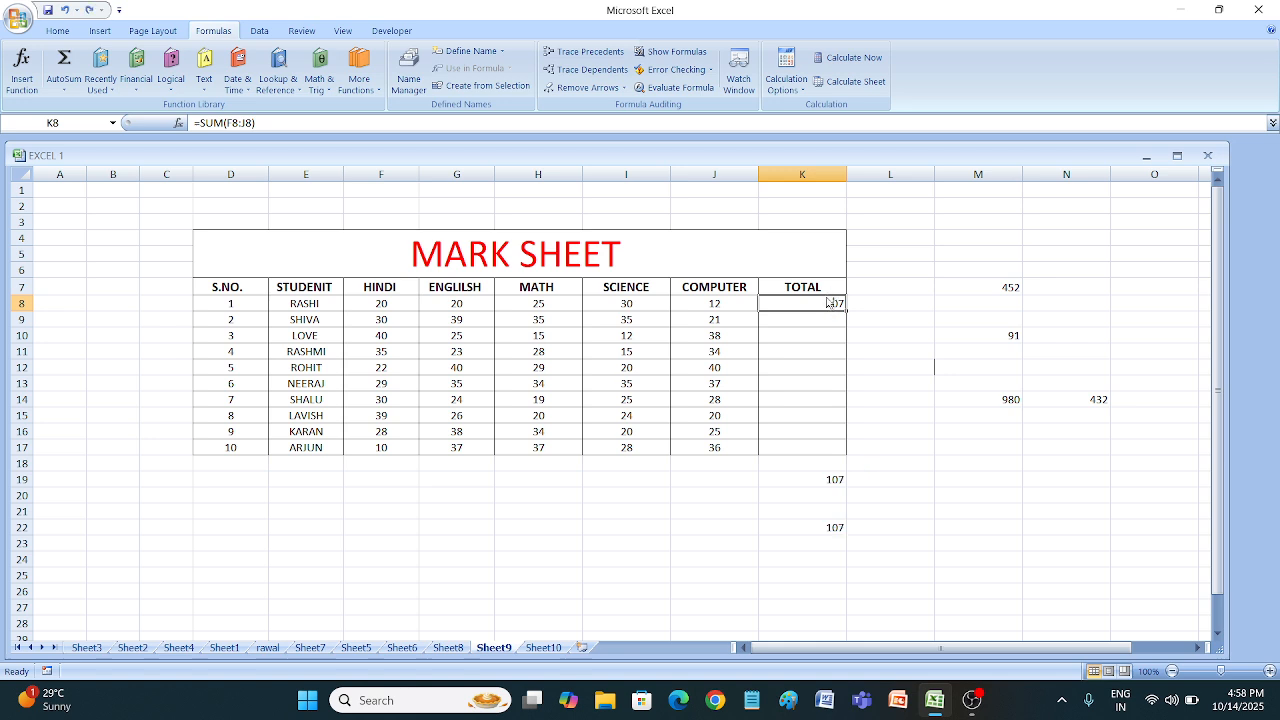
With calculation set to Manual, fill K8's SUM formula down through K17 and recalculate the whole workbook.
left_click(786, 80)
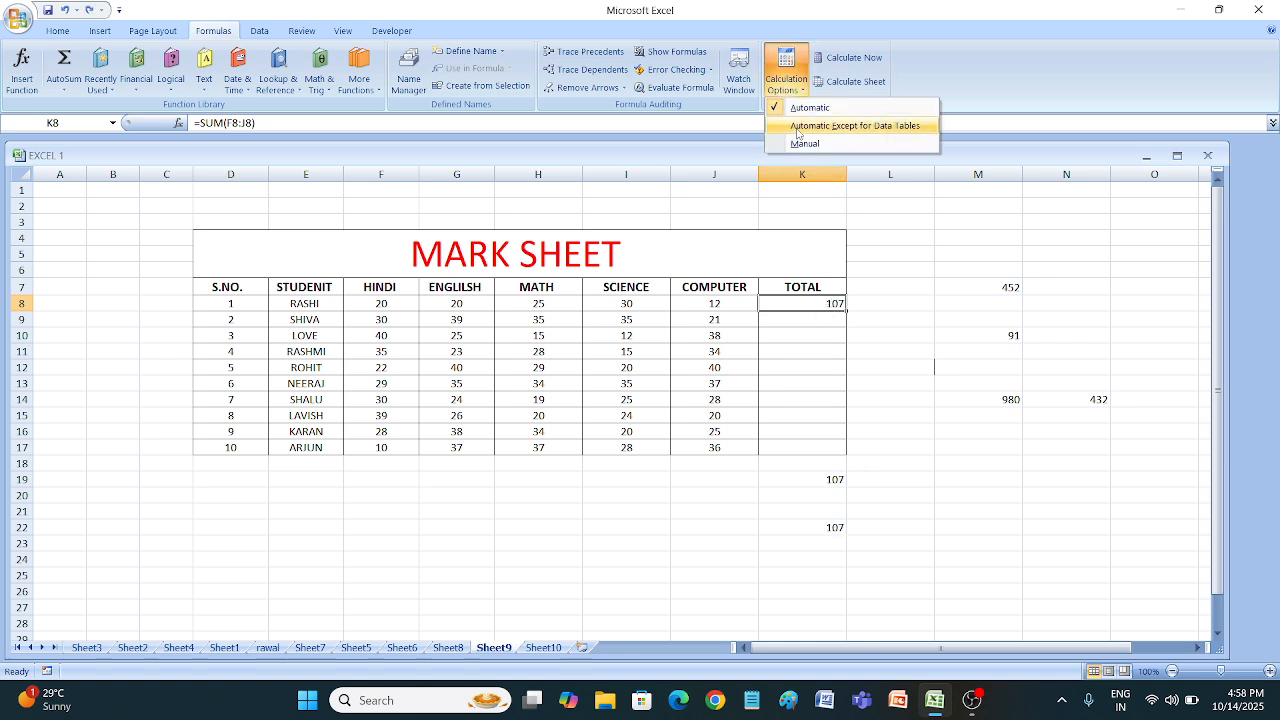
left_click(808, 104)
left_click_drag(846, 309, 846, 452)
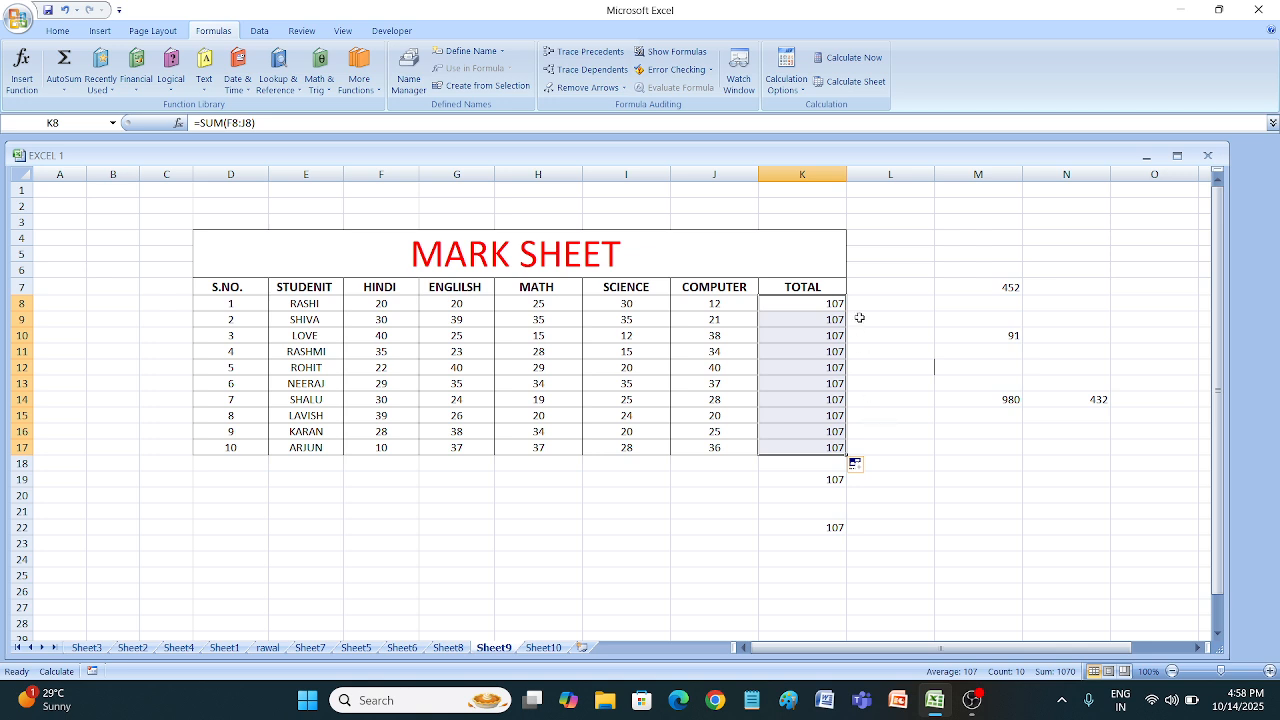
left_click(853, 58)
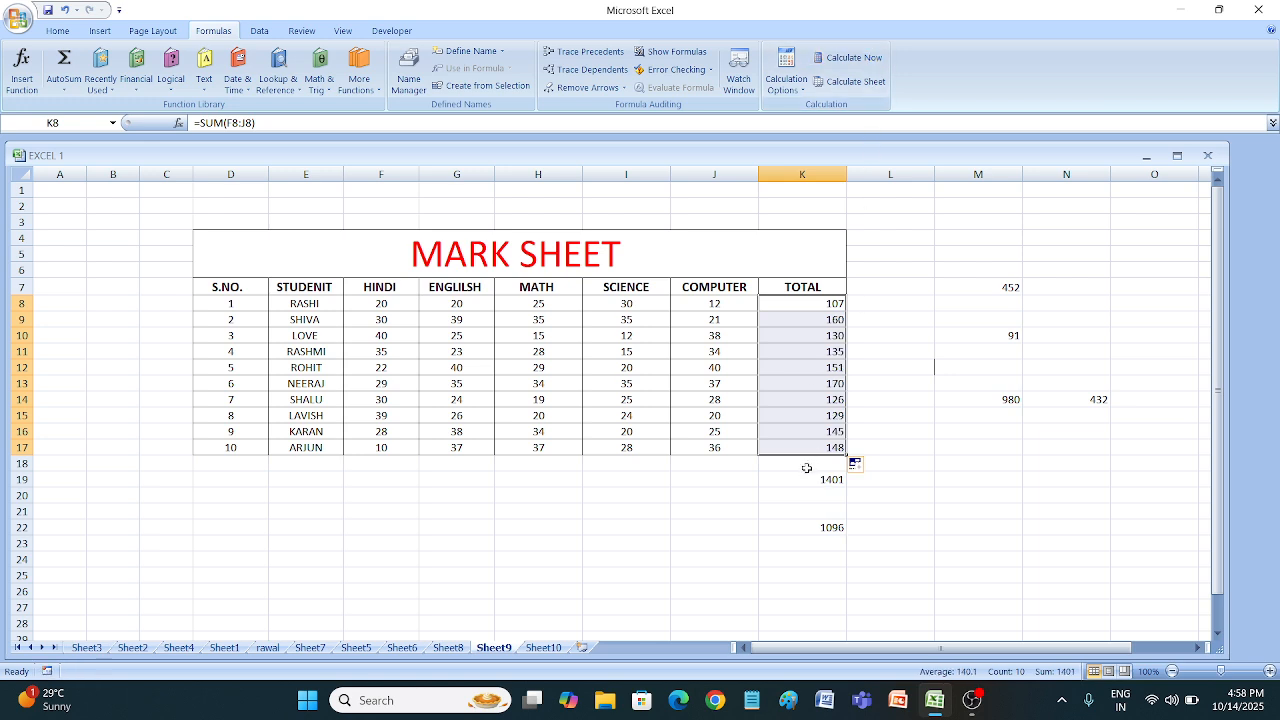
Undo the fill, then repeat it from K8 through K17 and run Calculate Now.
key("ctrl+z")
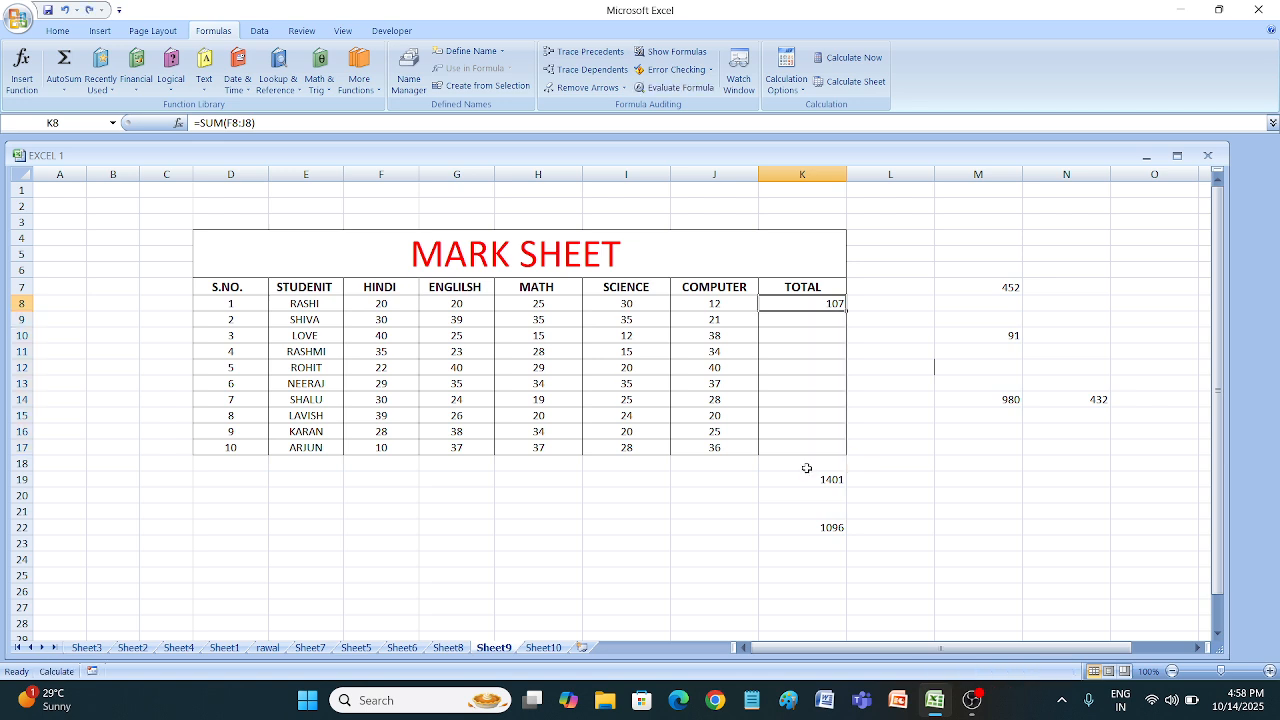
left_click_drag(848, 310, 825, 450)
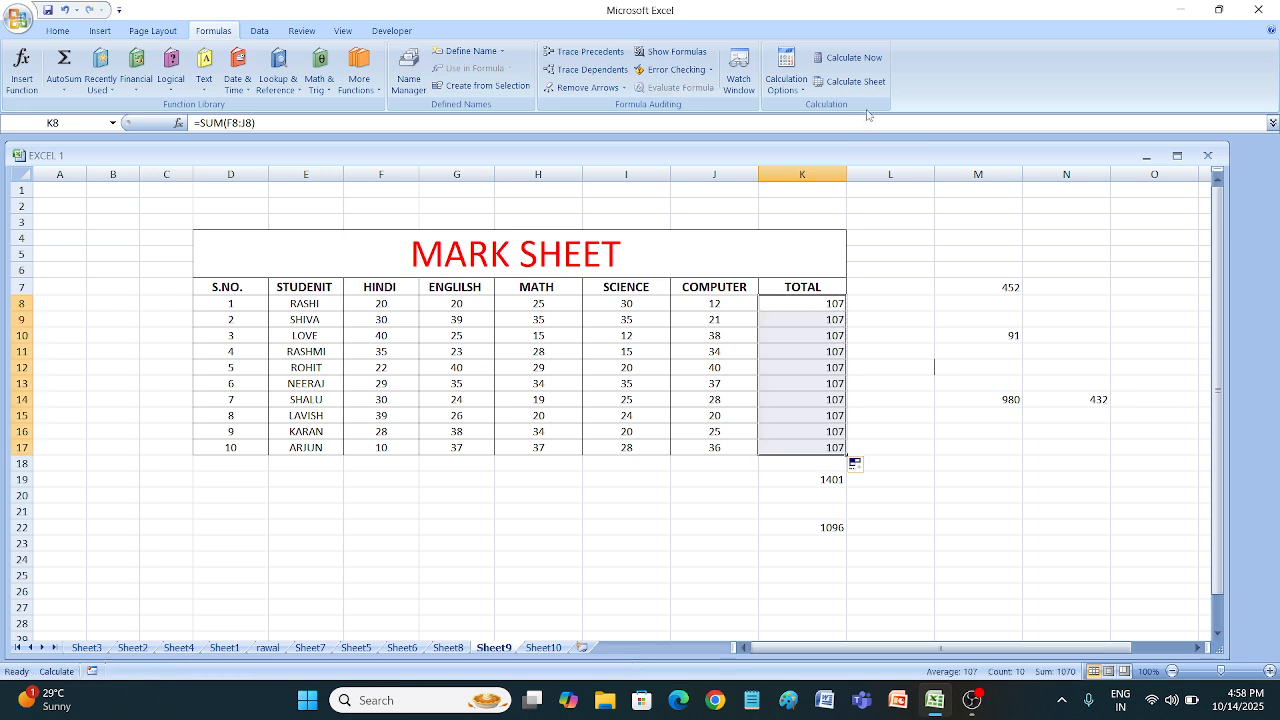
left_click(867, 60)
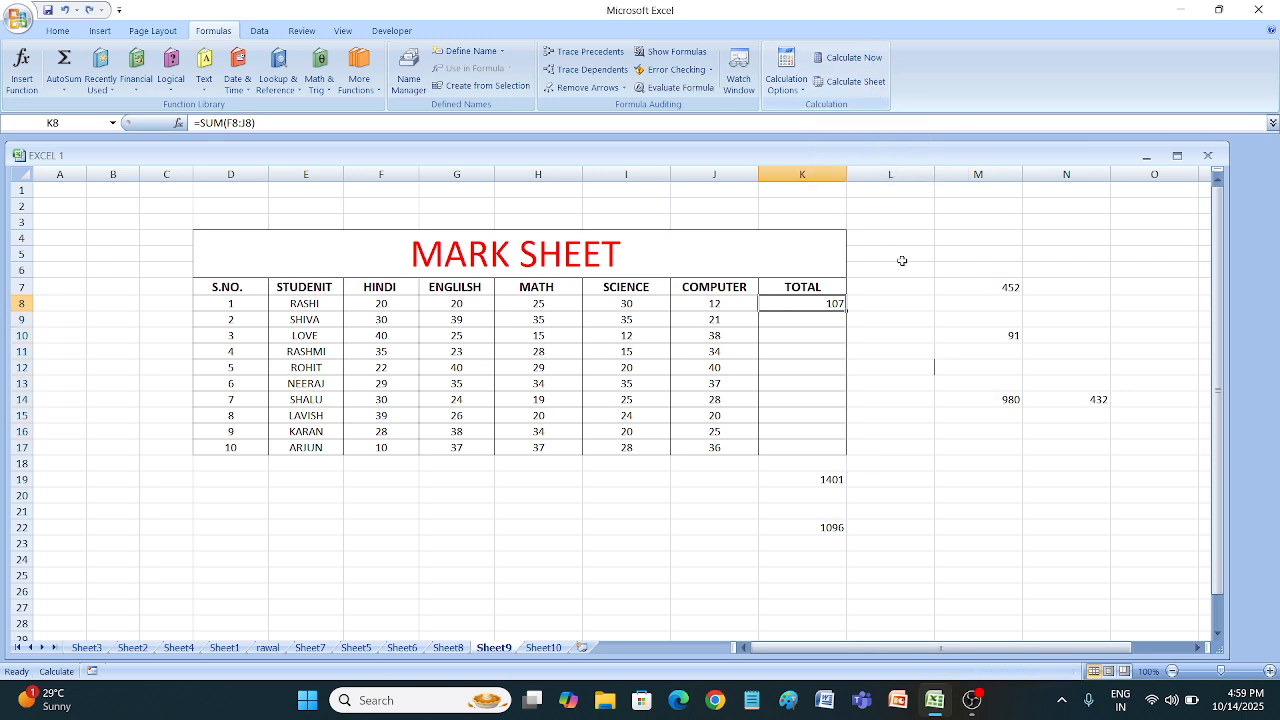
Fill K8's SUM formula down through K17 once more and recalculate only the current sheet.
left_click_drag(845, 318, 848, 455)
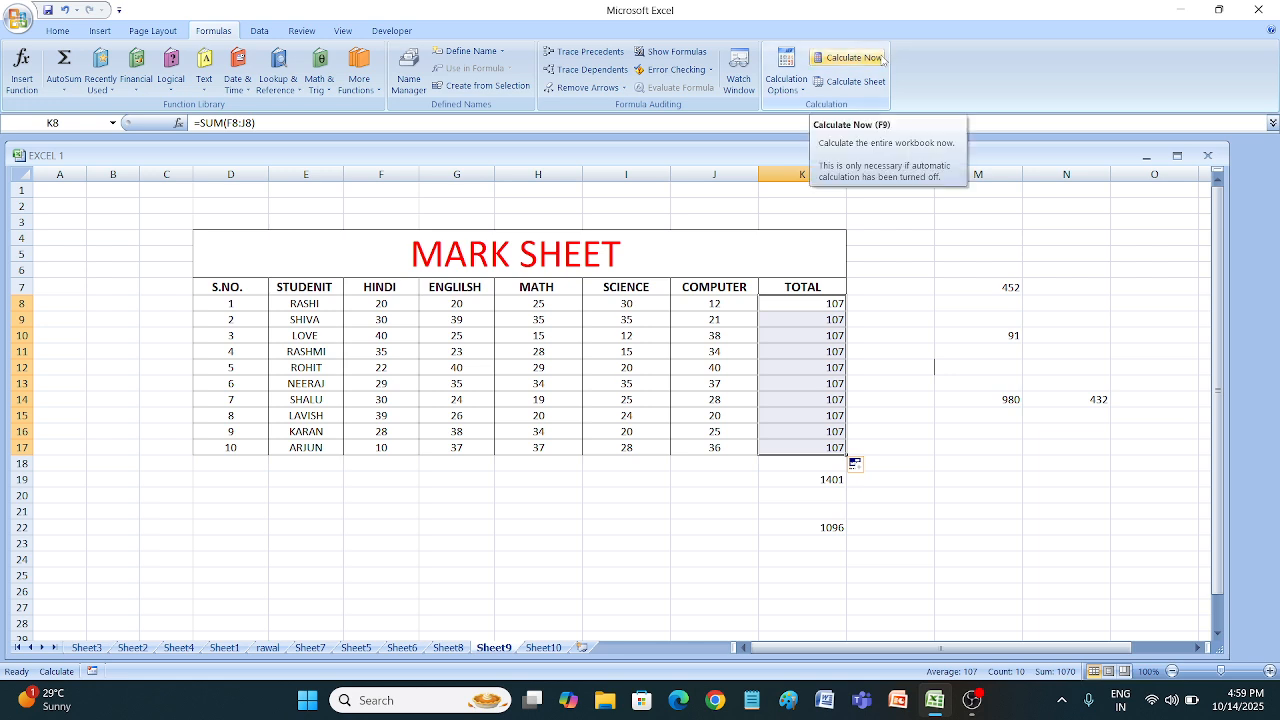
left_click(874, 90)
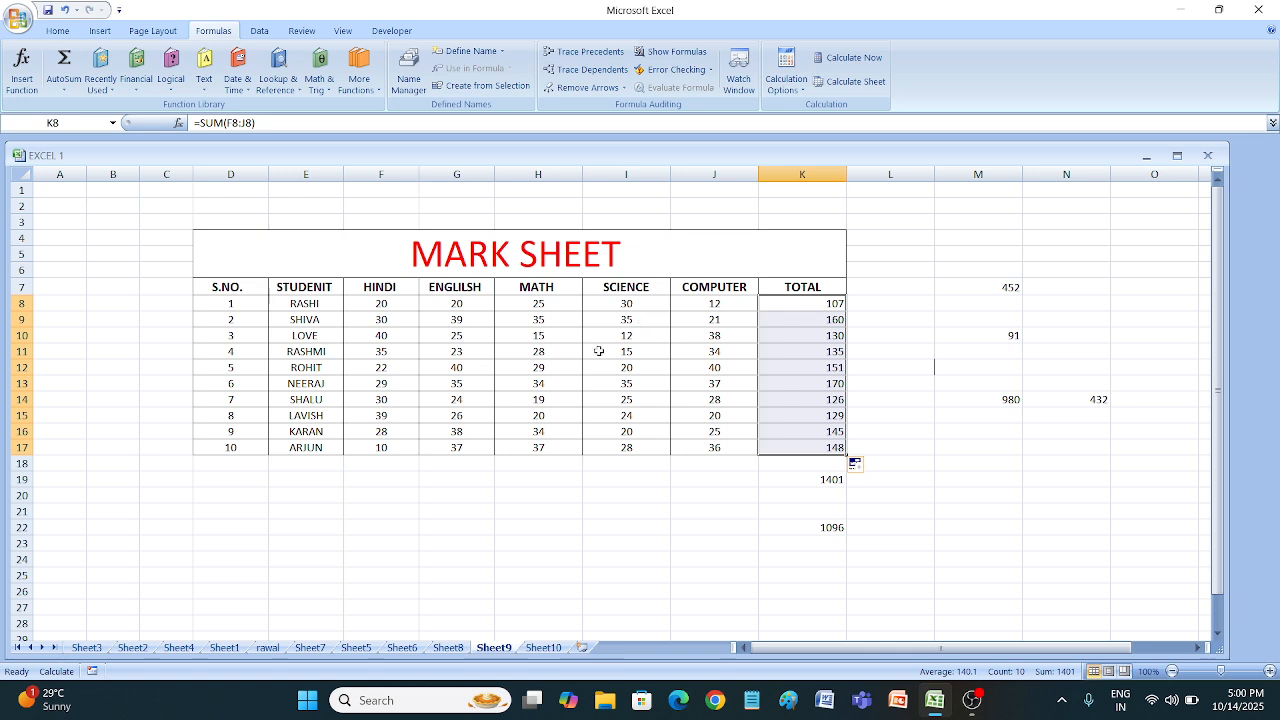
Look through the workbook's other sheets, return to the mark sheet on Sheet9, and review the calculation options.
left_click(403, 648)
left_click(345, 648)
left_click(310, 648)
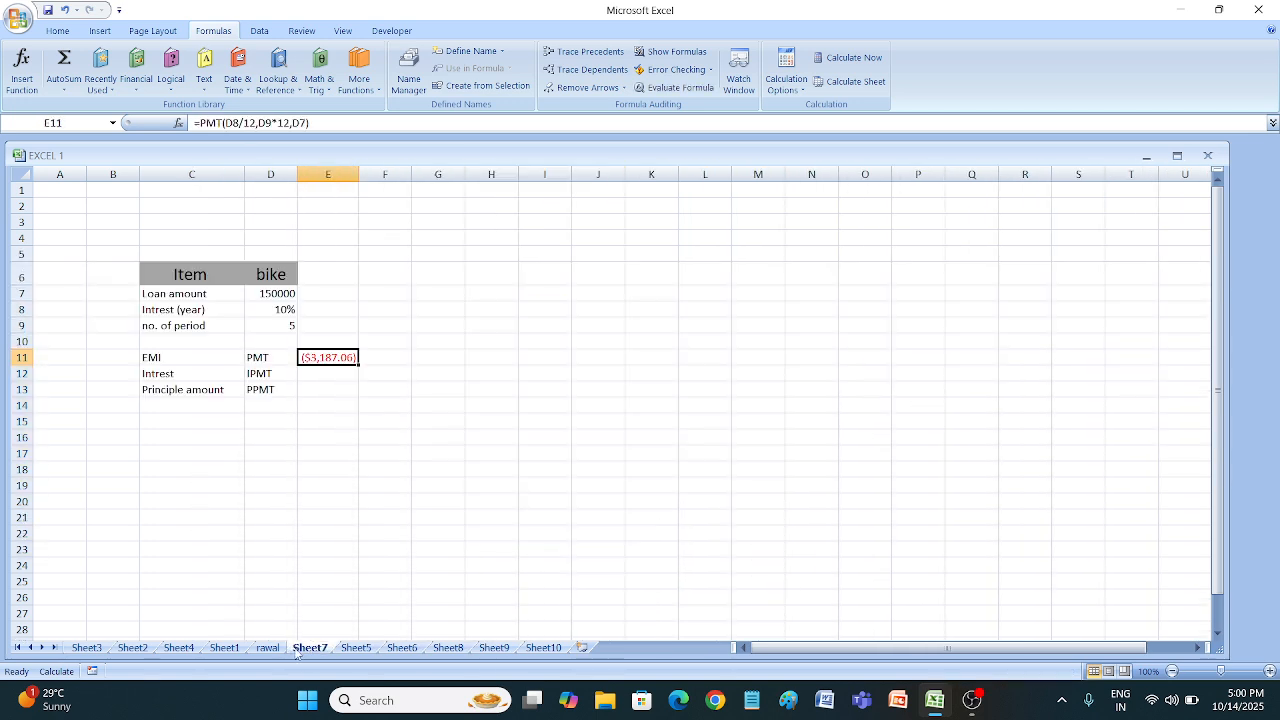
left_click(224, 648)
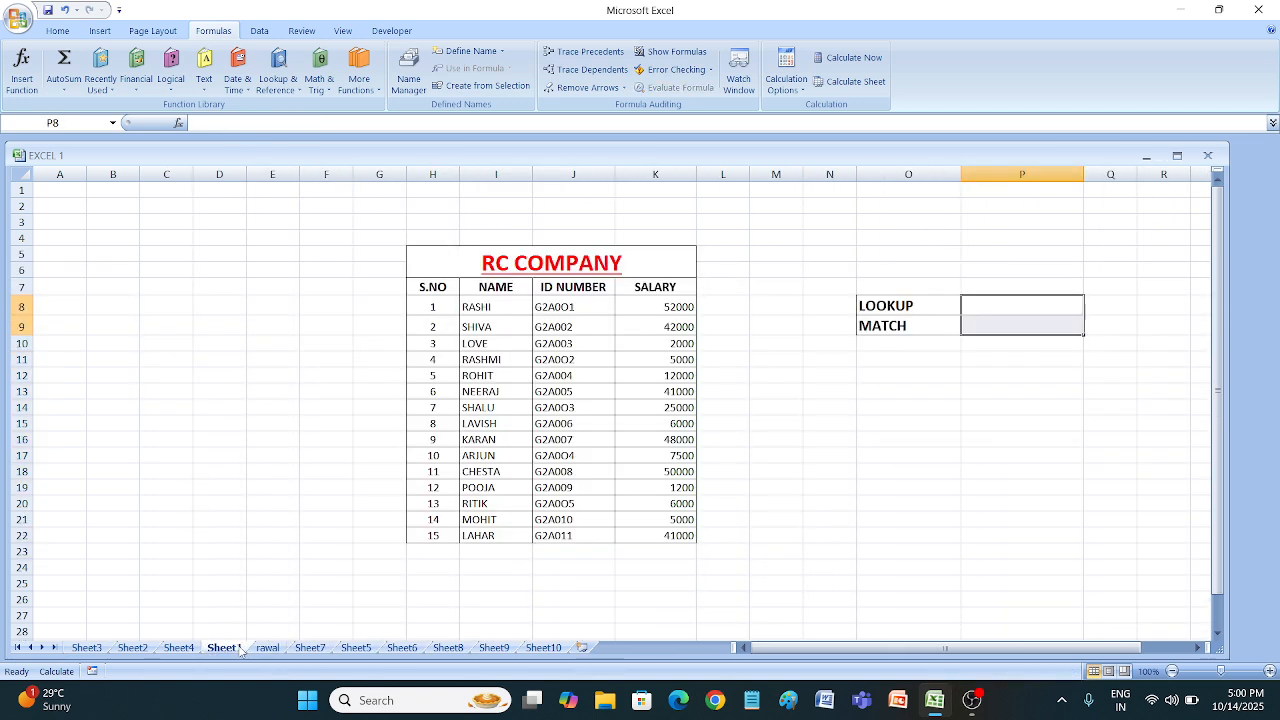
left_click(548, 648)
left_click(505, 649)
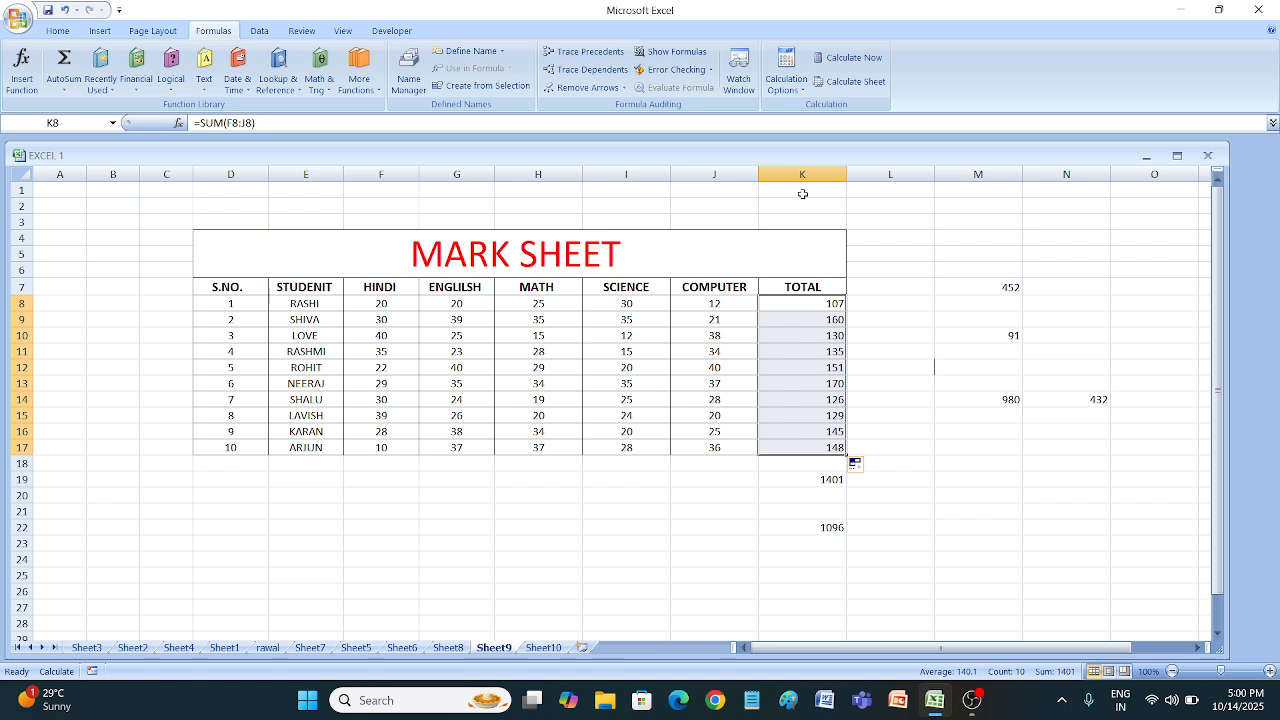
left_click(786, 75)
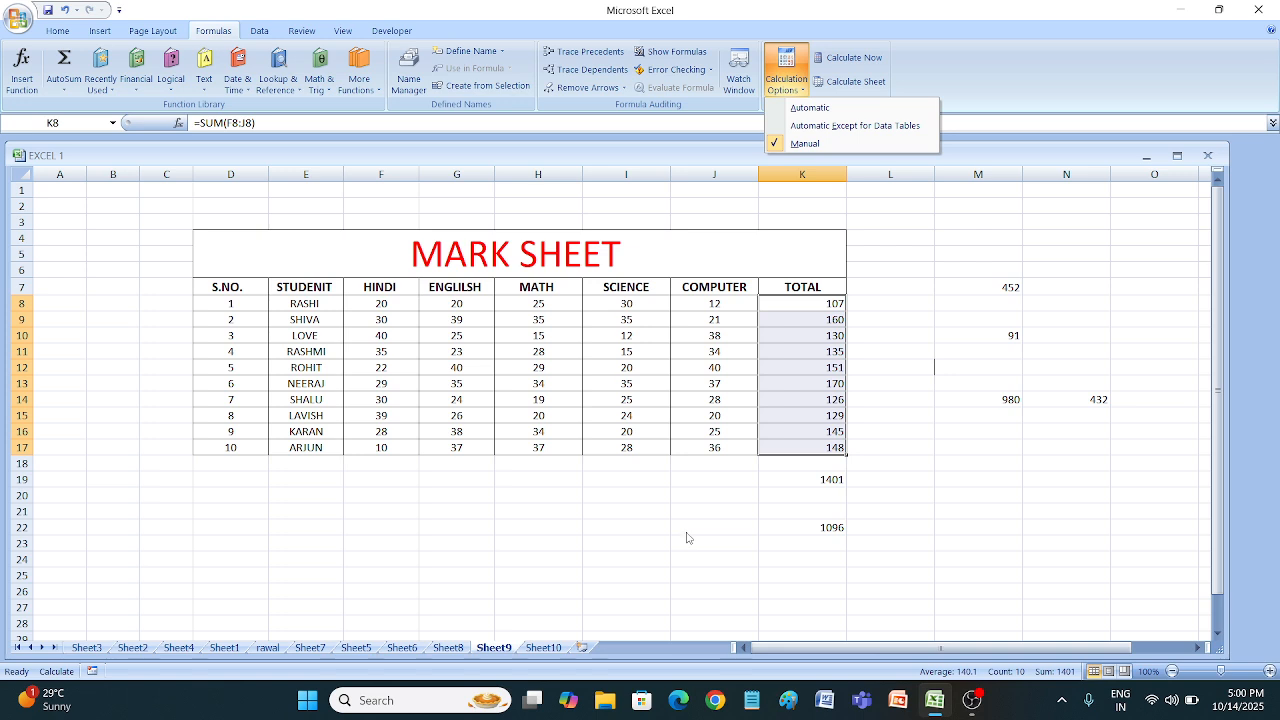
left_click(870, 240)
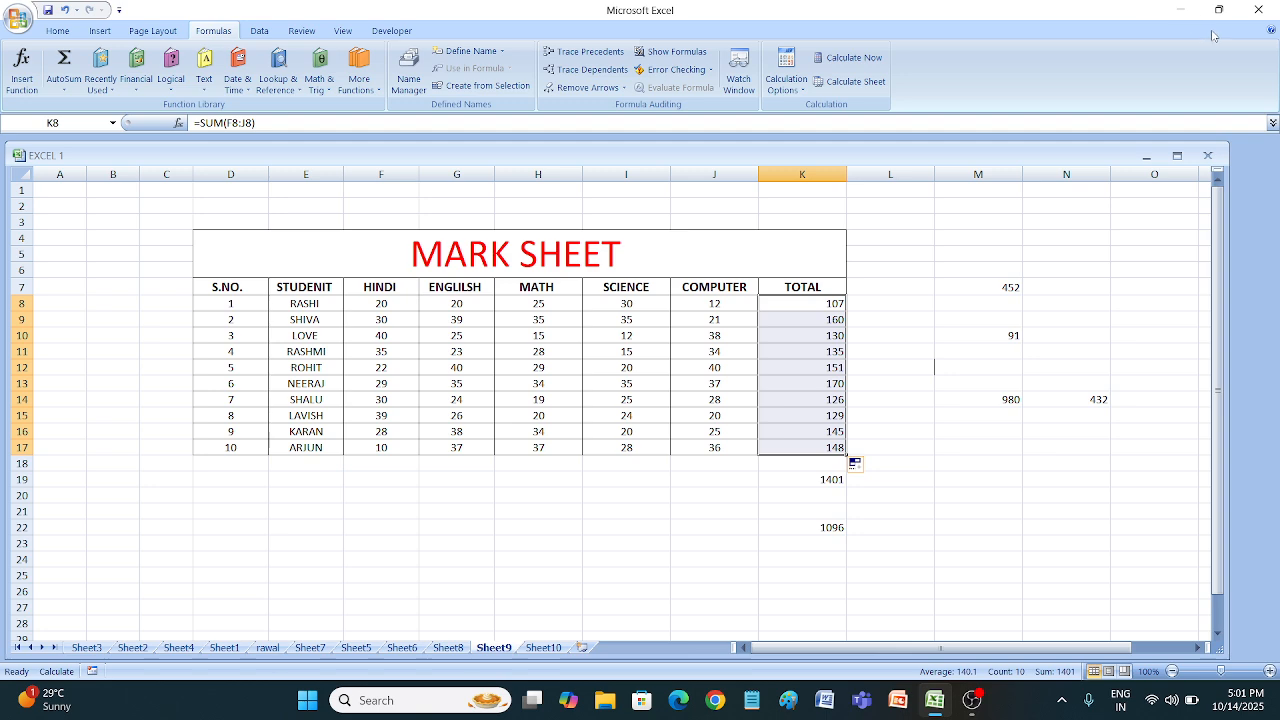
Close Excel and save the changes made to EXCEL 1.xlsx.
left_click(1258, 9)
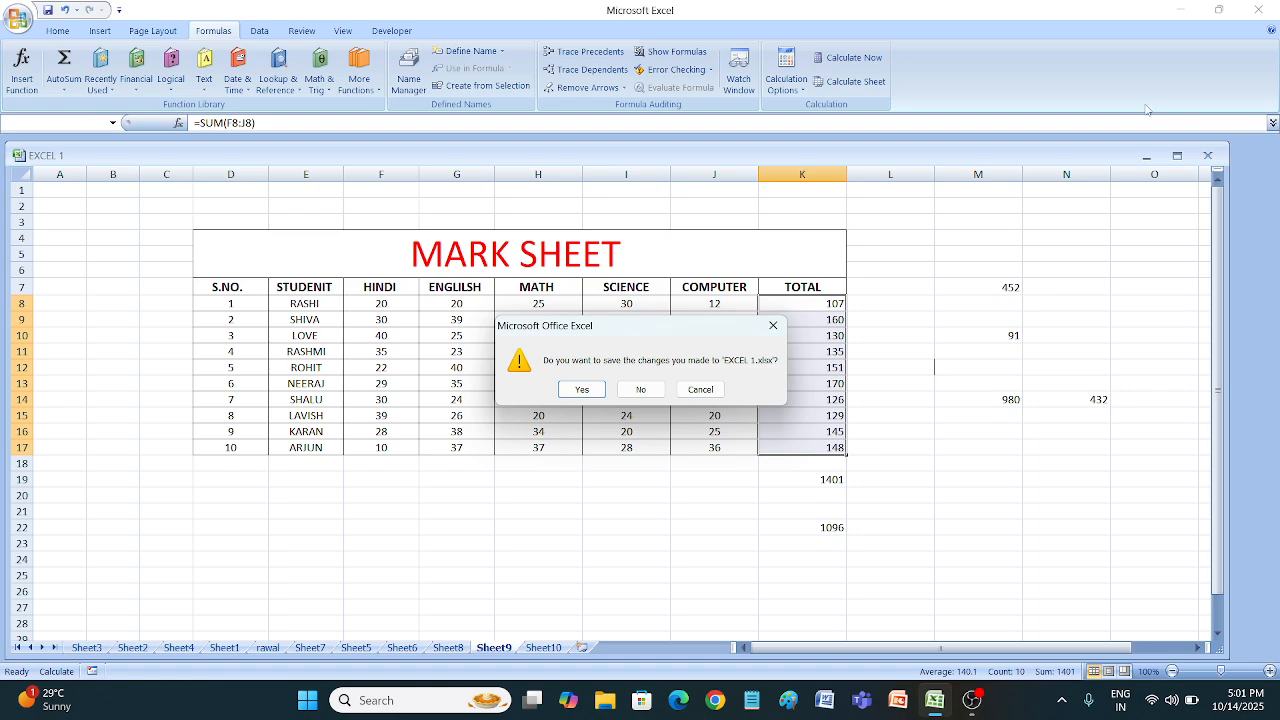
left_click(582, 389)
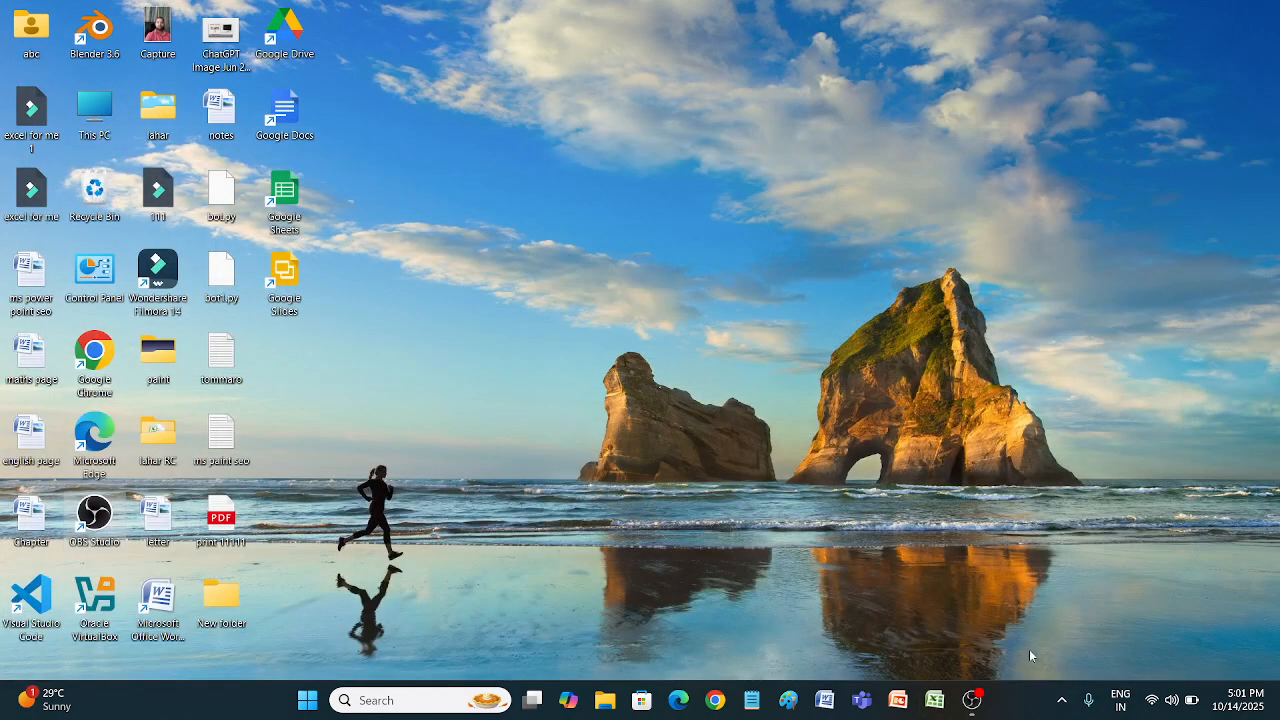
left_click(934, 700)
left_click(972, 700)
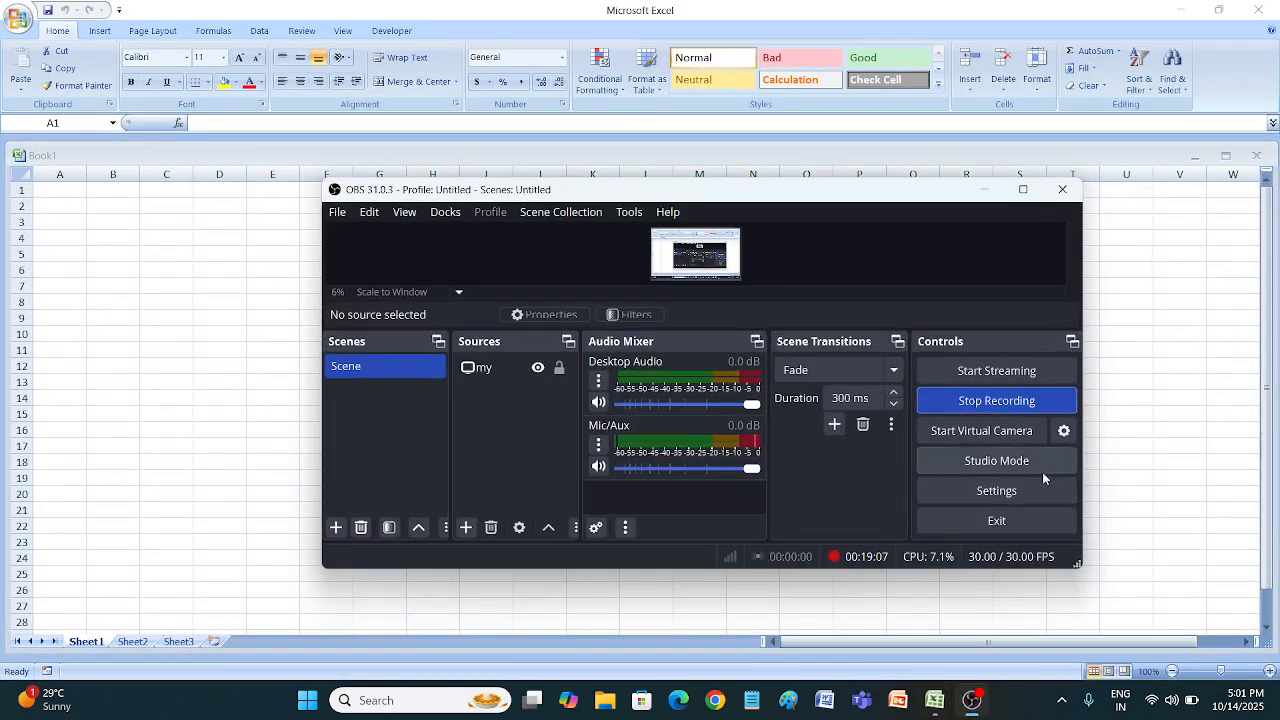